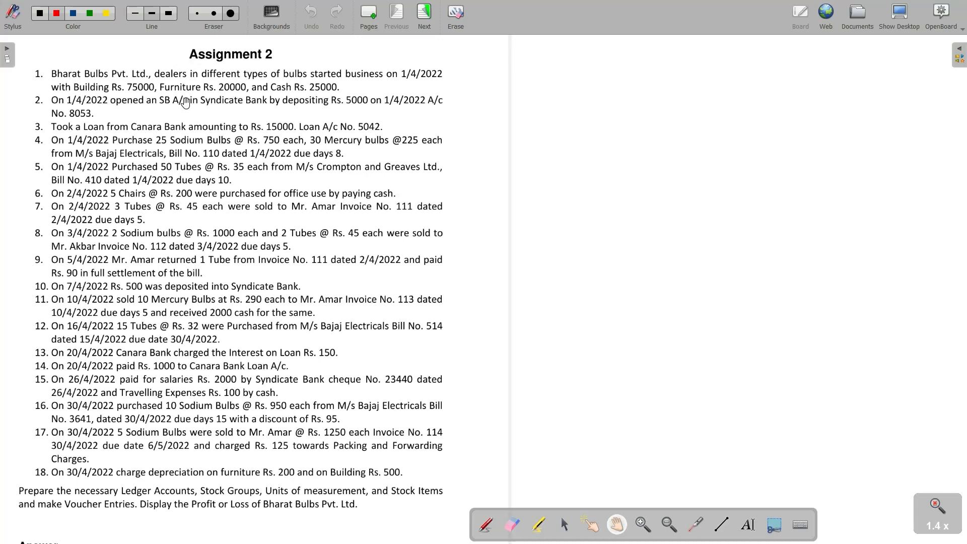
Underline Bharat Bulbs Pvt. Ltd., bulbs, 1/4/2022, 75000, 20000 and 25000 in the first item of Assignment 2 with straight red lines
click(720, 526)
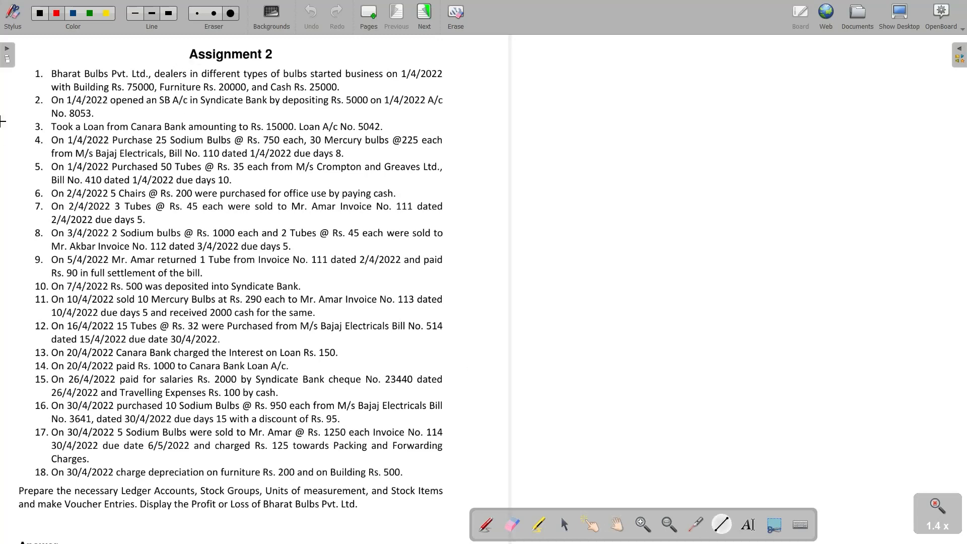
click(54, 81)
drag(73, 81, 148, 81)
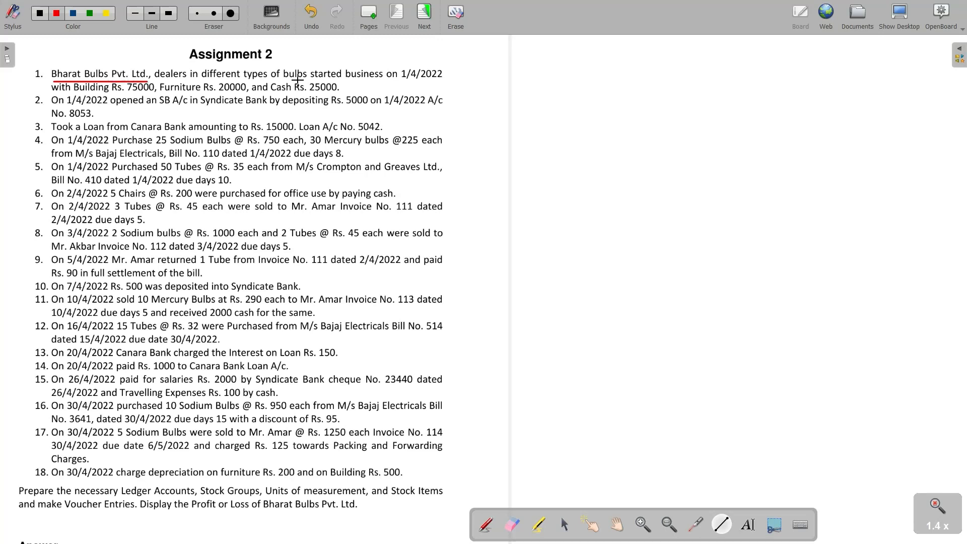
drag(281, 78, 311, 78)
drag(402, 82, 449, 84)
drag(126, 93, 143, 93)
drag(219, 92, 249, 91)
drag(310, 93, 341, 93)
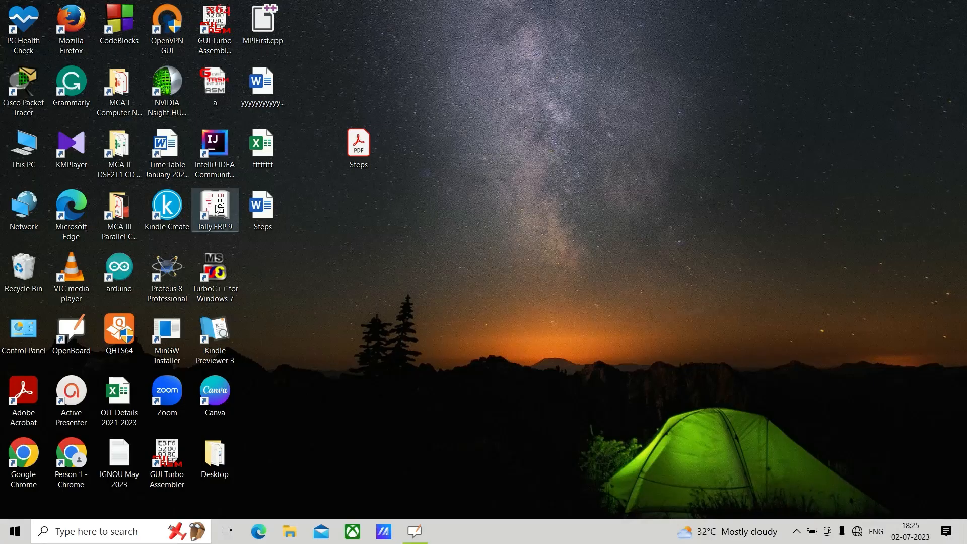
Launch Tally.ERP 9 in Educational Mode and close the loaded company M/s Test Pvt Ltd
double_click(219, 211)
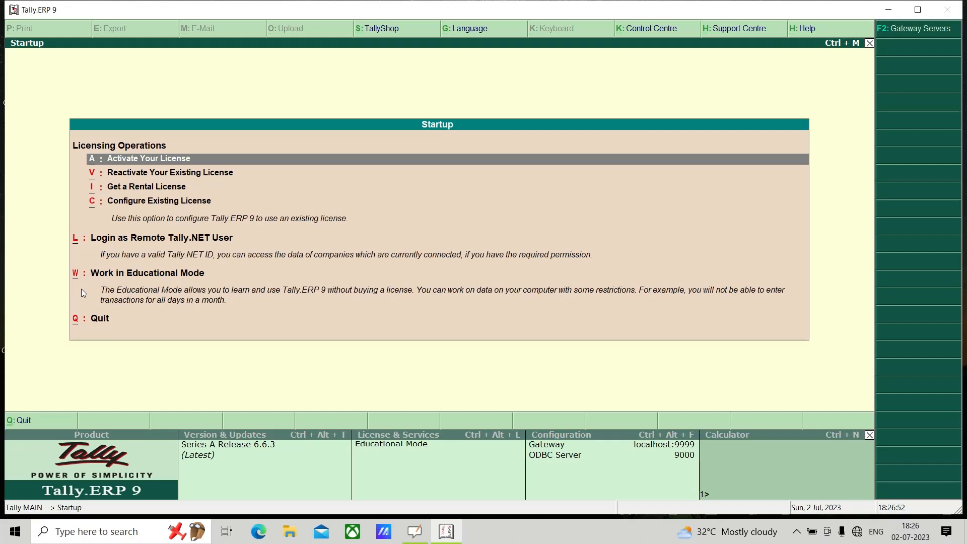
click(154, 279)
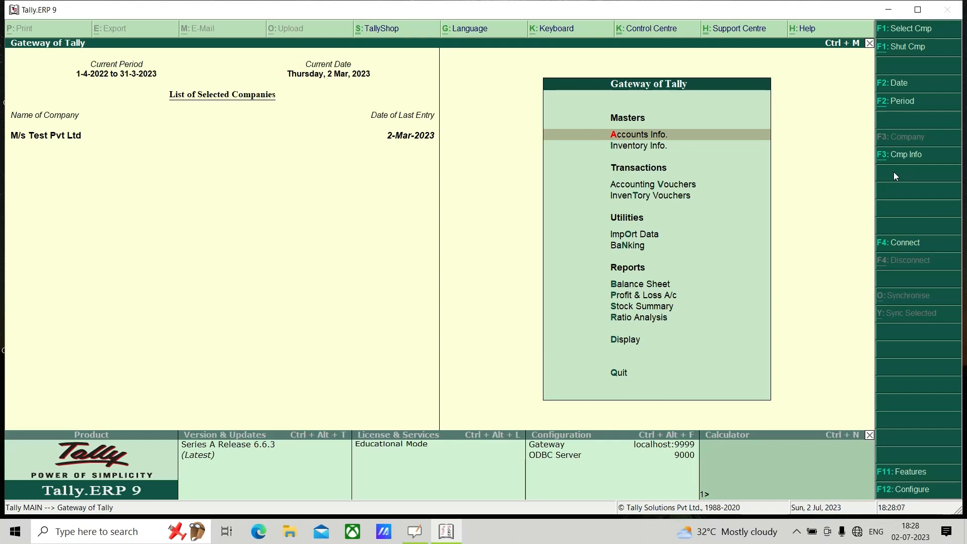
key(alt+F1)
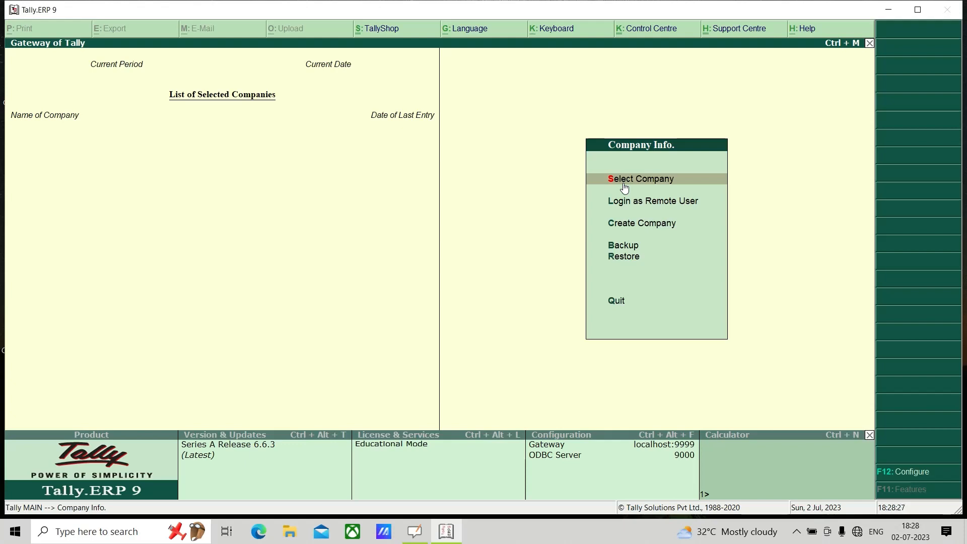
Begin creating a company named M/s Bharat Bulbs Pvt. Ltd., keeping the same mailing name
click(642, 225)
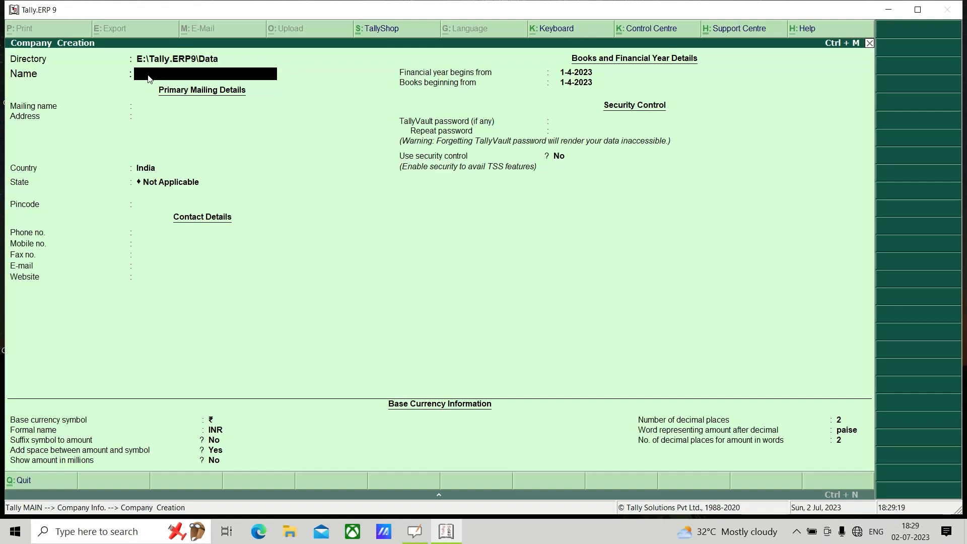
key(alt+Tab)
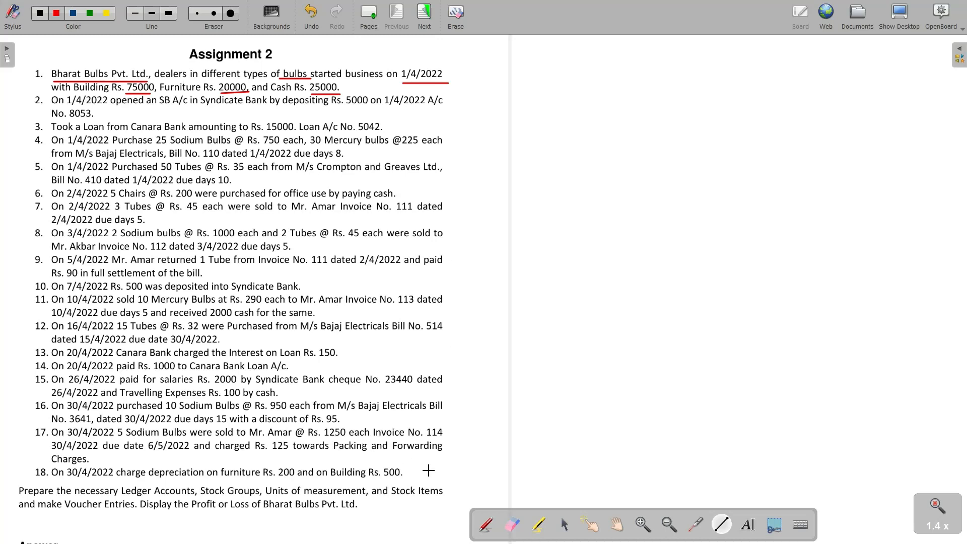
key(alt+Tab)
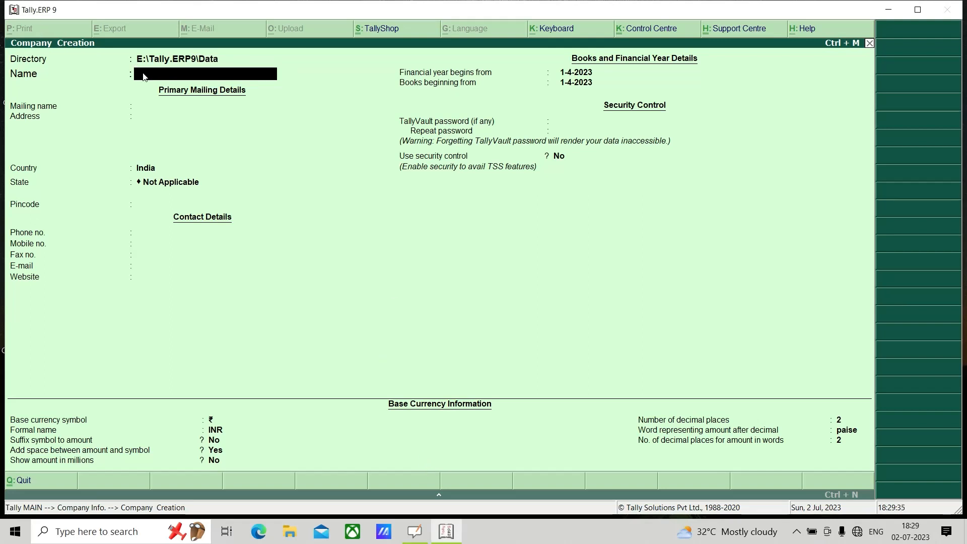
text(M/s)
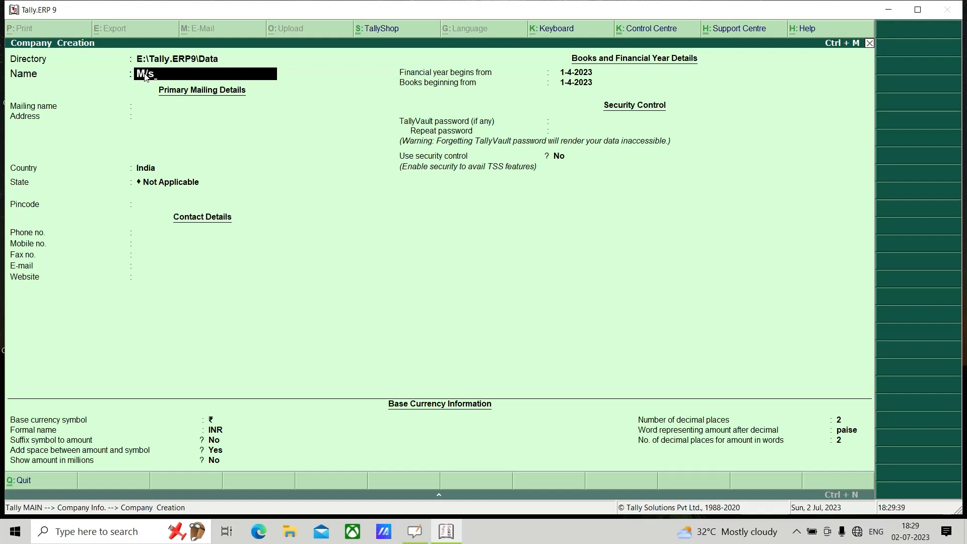
text( Bharat Bulbs Pvt. Ltd.)
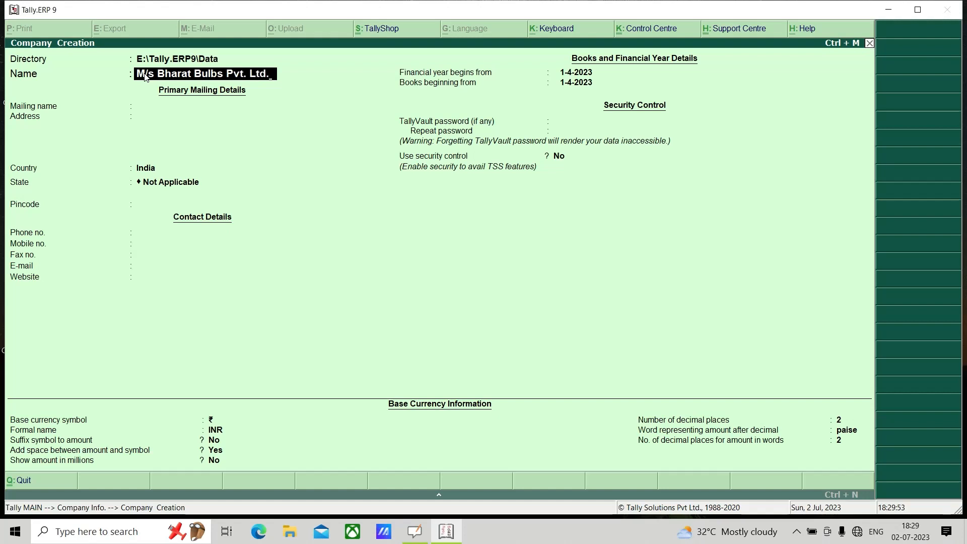
key(Return)
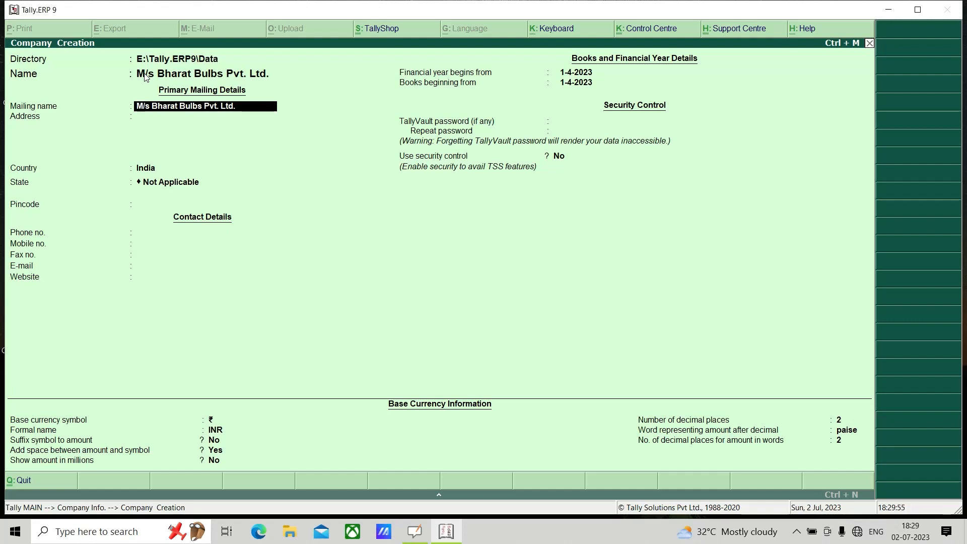
key(Return)
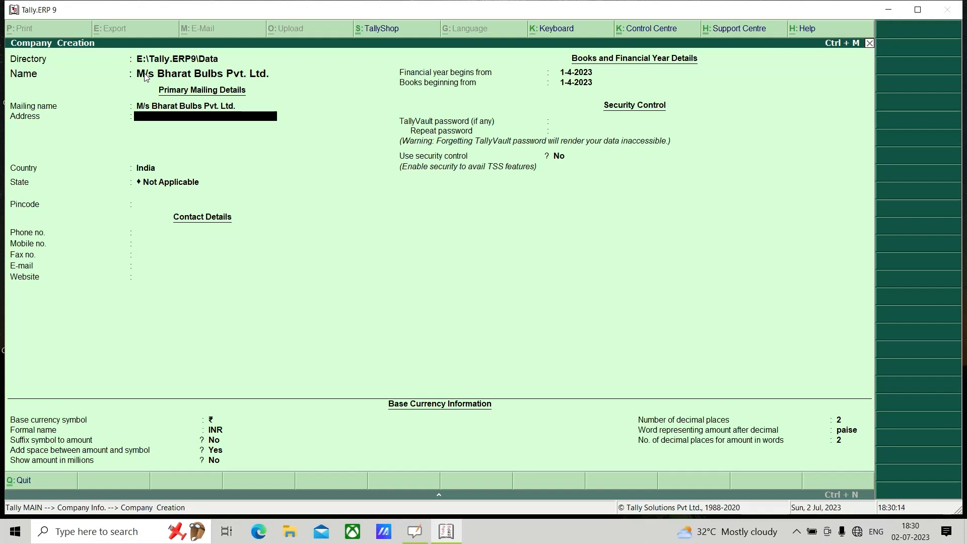
Keep India as the company's country, set the state to Bihar, and leave the address, pincode and contact details blank
key(Return)
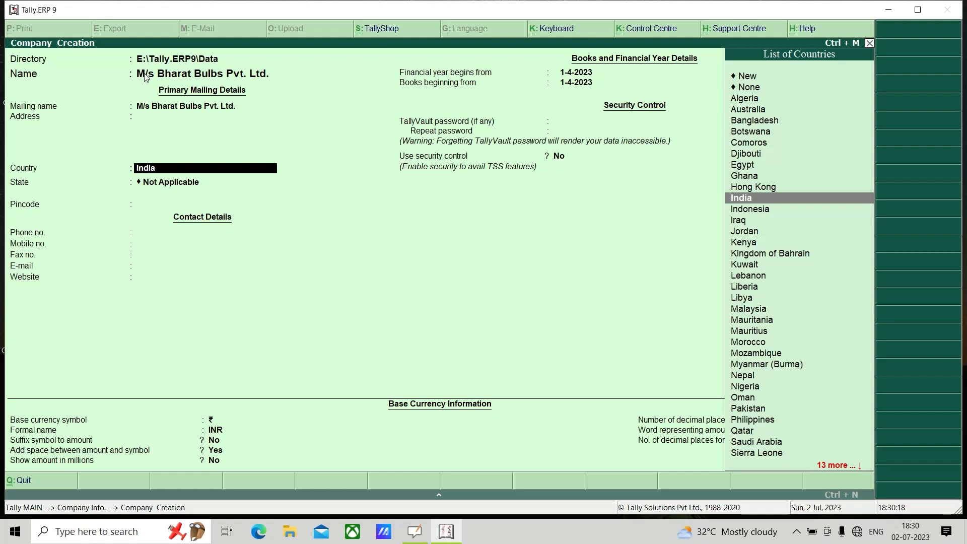
key(Return)
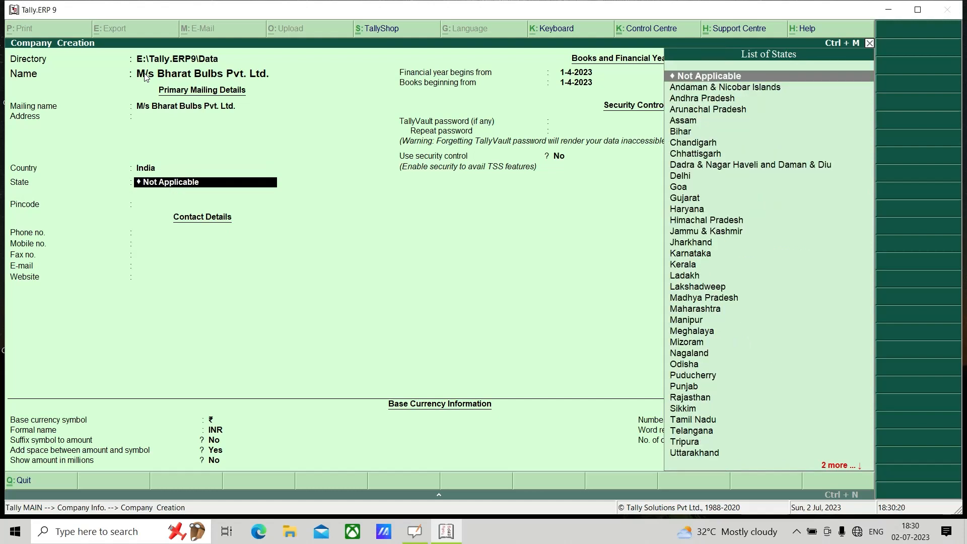
text(B)
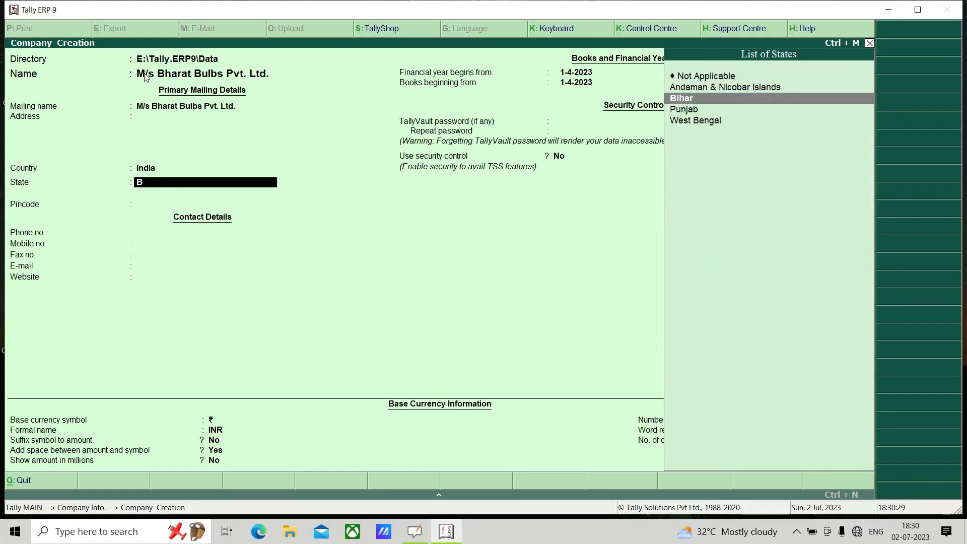
key(Return)
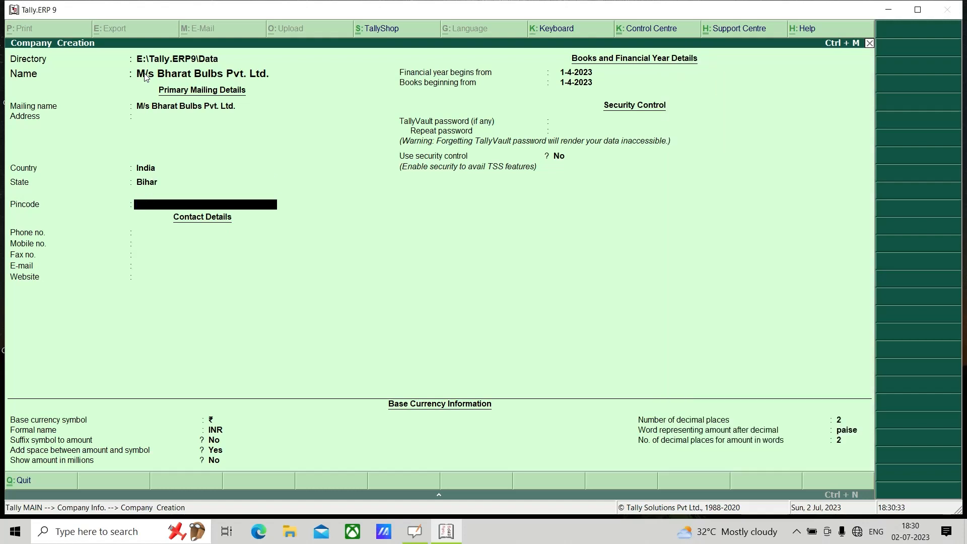
key(Return)
key(Return)
key(Return)
key(Return)
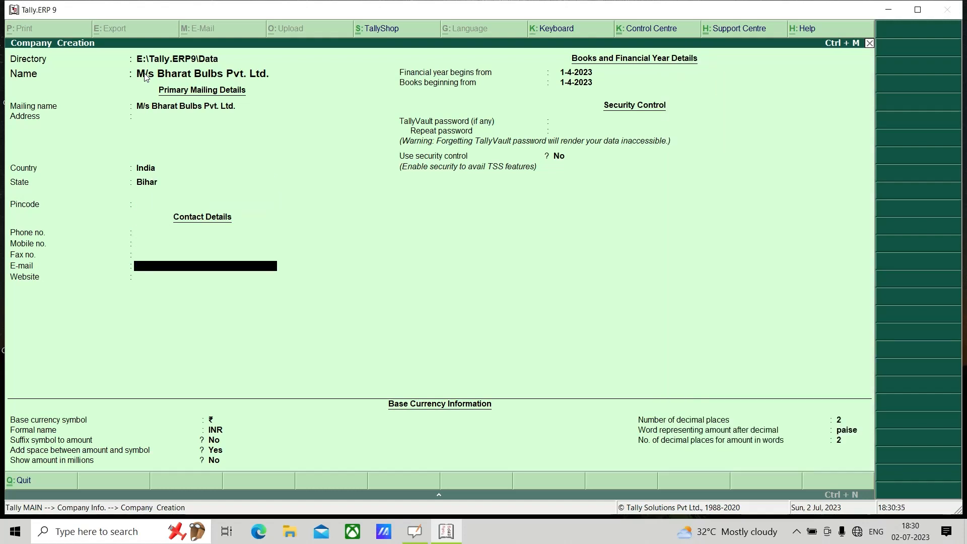
key(Return)
key(Return)
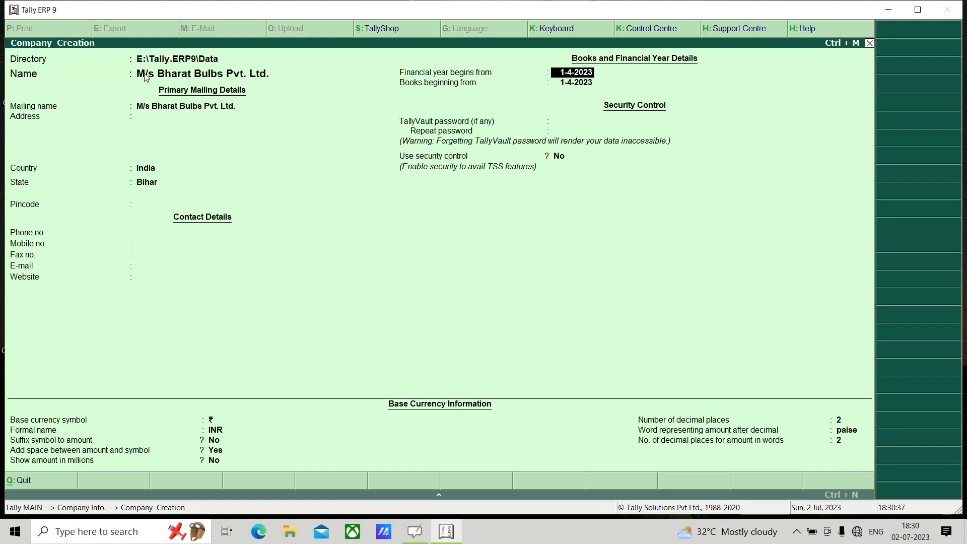
Check the start date in the OpenBoard assignment, then set Tally's financial year and books to begin from 1-4-2022
click(415, 532)
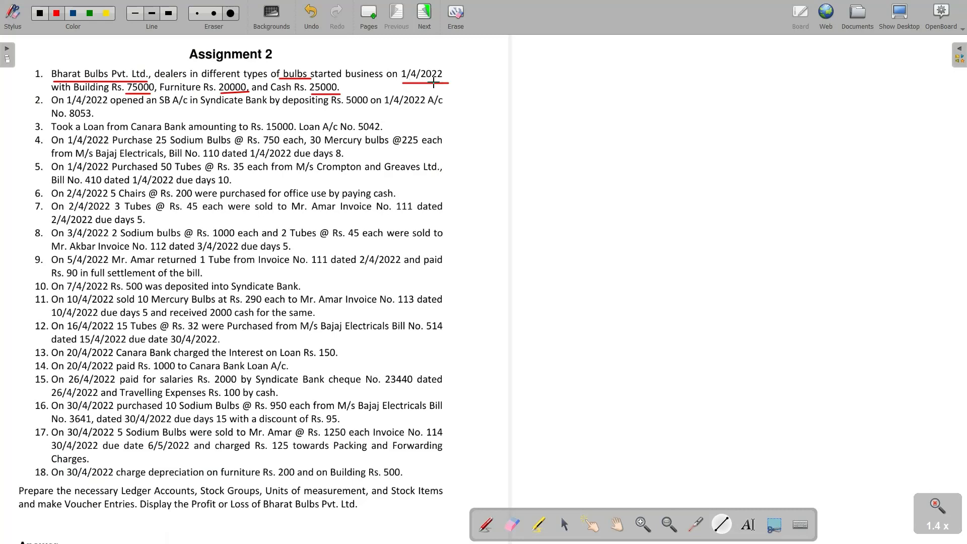
key(alt+Tab)
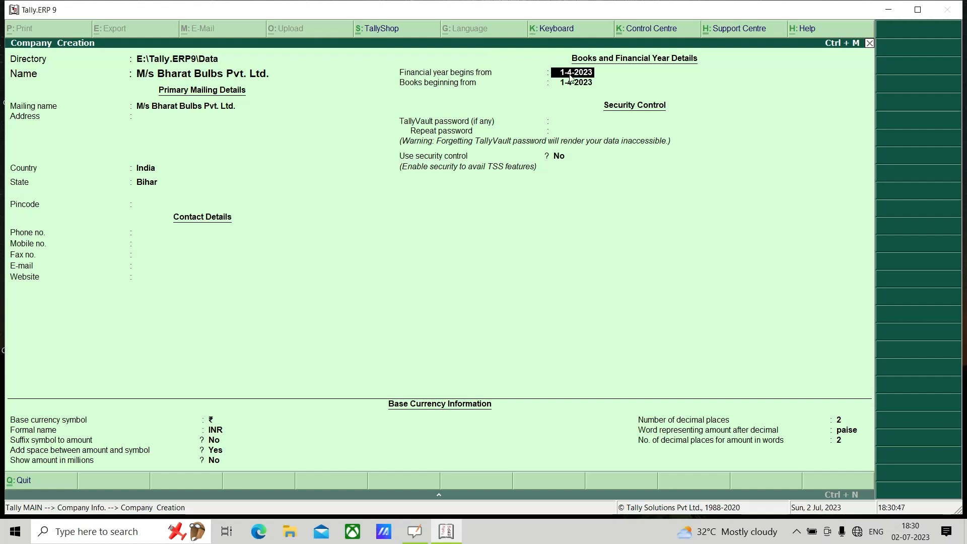
text(1-4-2022)
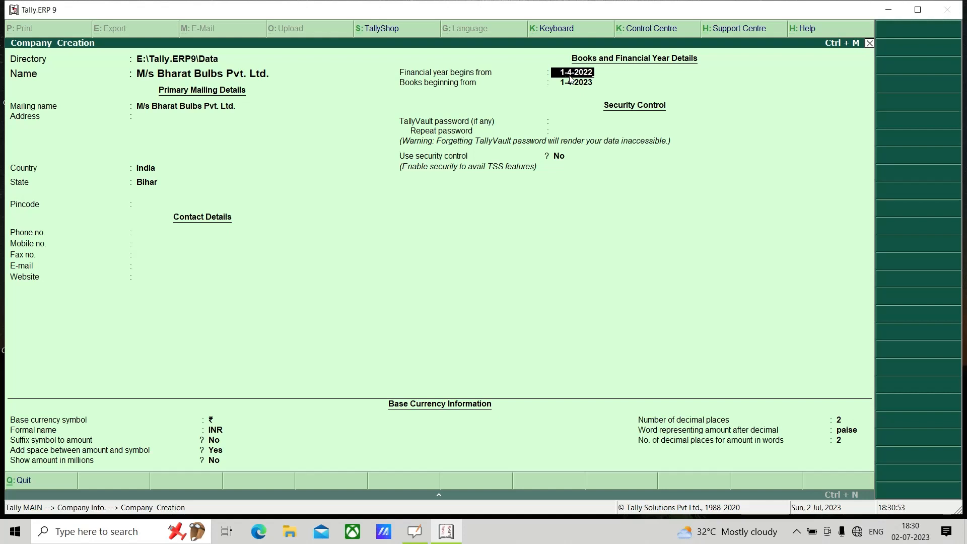
key(Return)
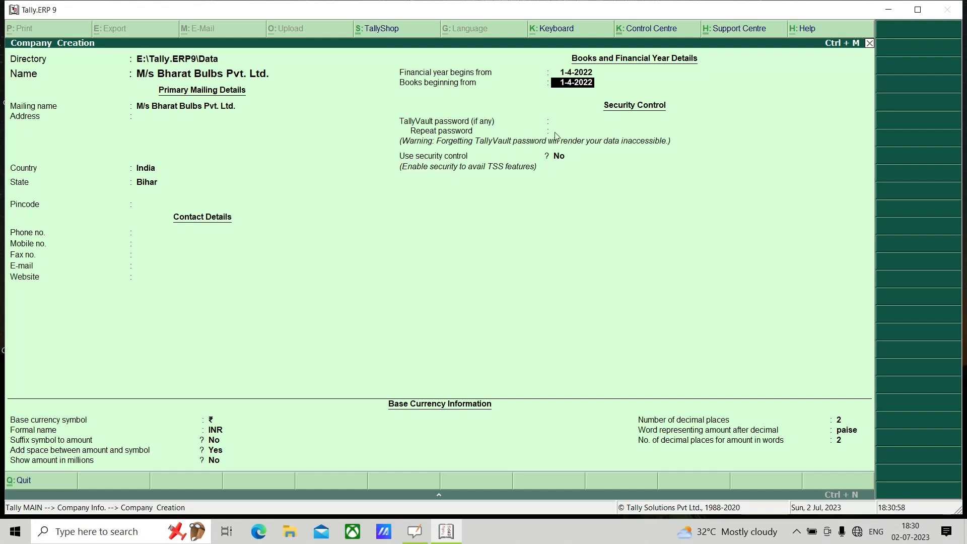
key(Return)
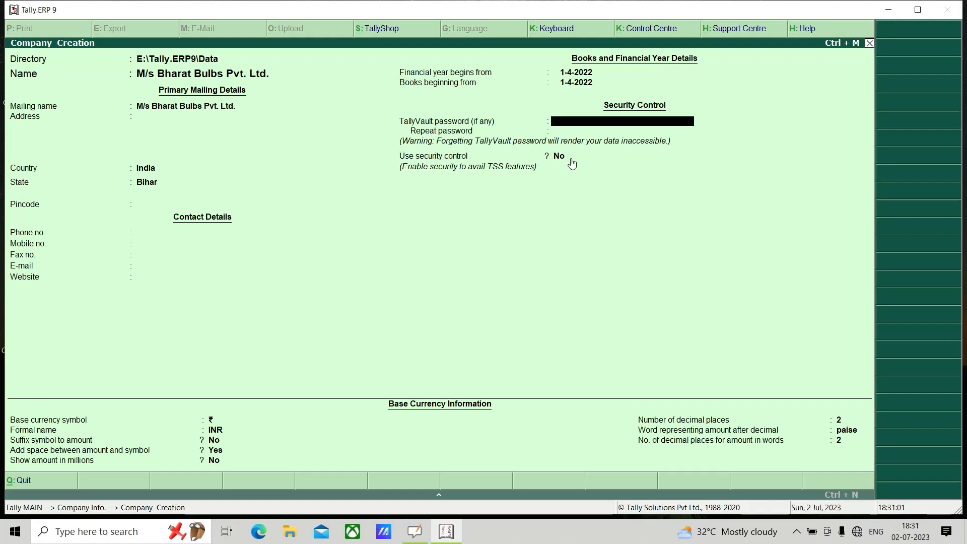
Leave the TallyVault password blank, keep the default security and base currency settings, and accept the company creation
key(Return)
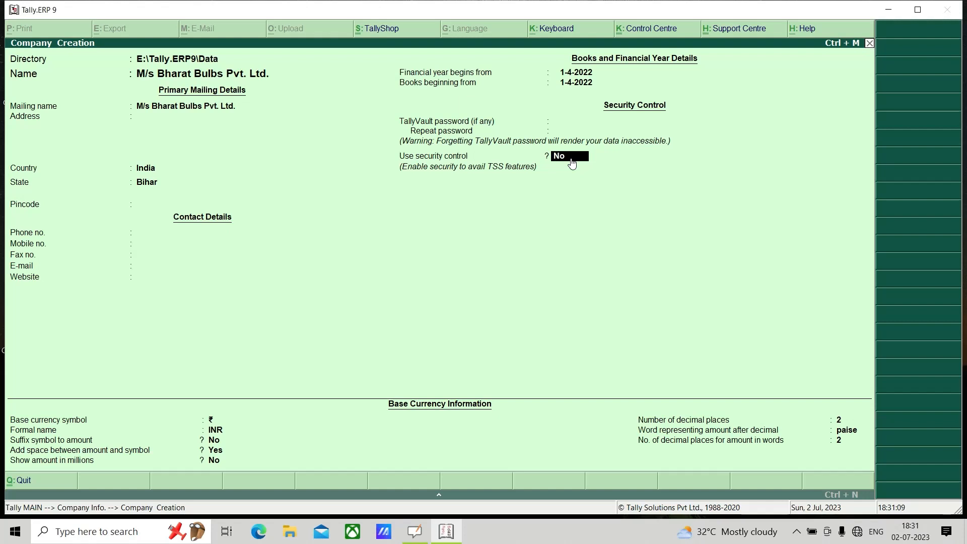
key(Return)
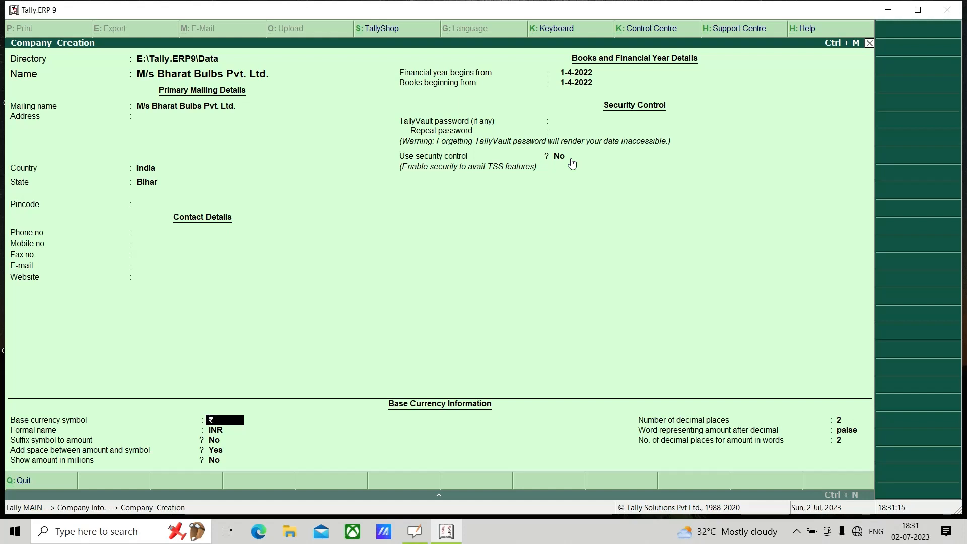
key(Return)
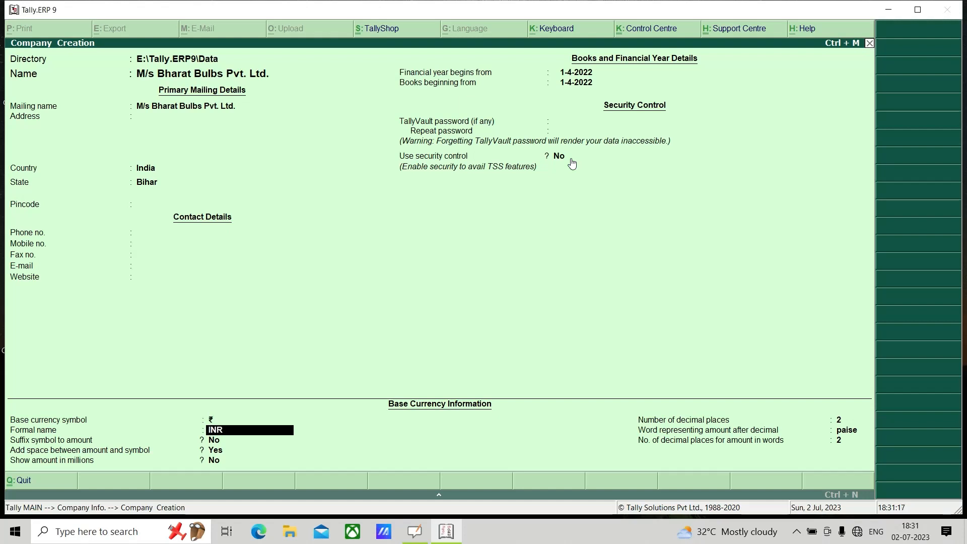
key(Return)
key(Return)
key(Return)
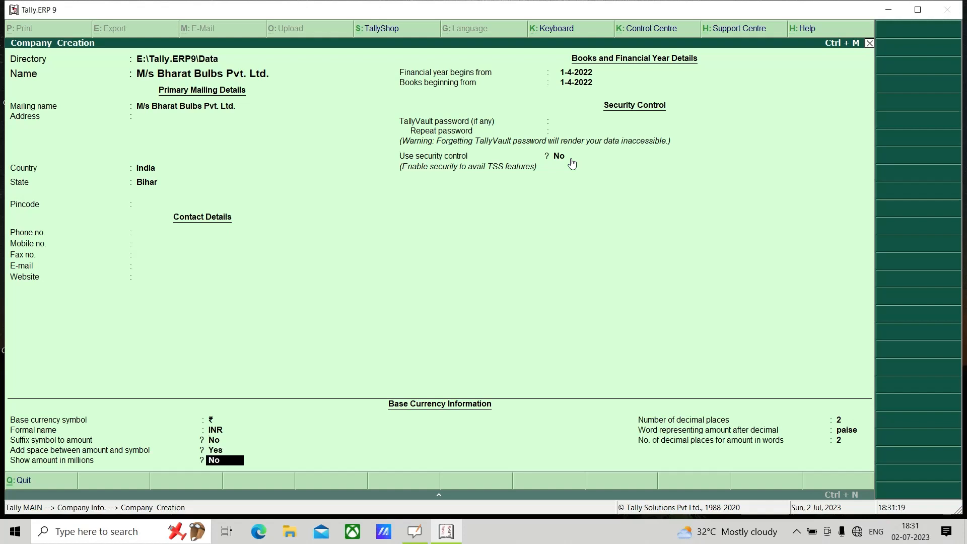
key(Return)
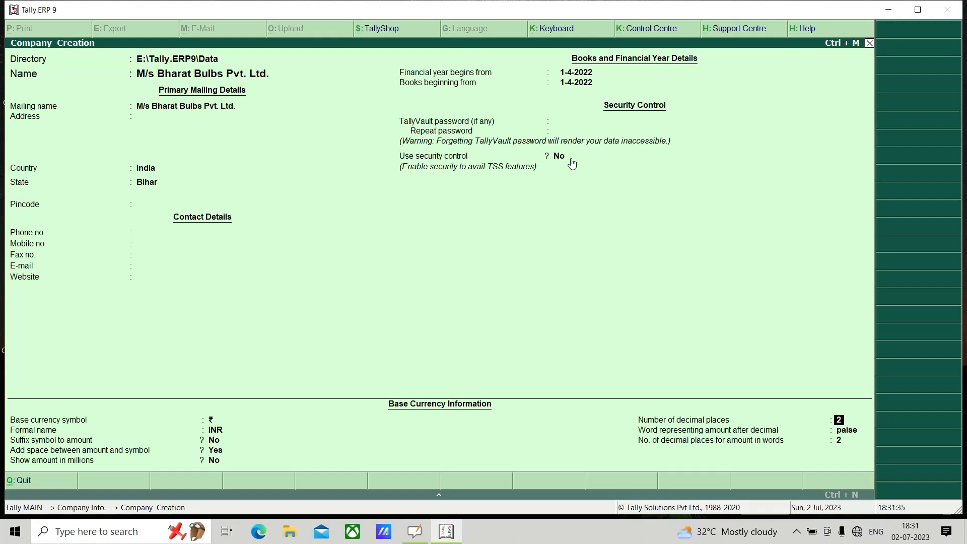
key(Return)
key(Return)
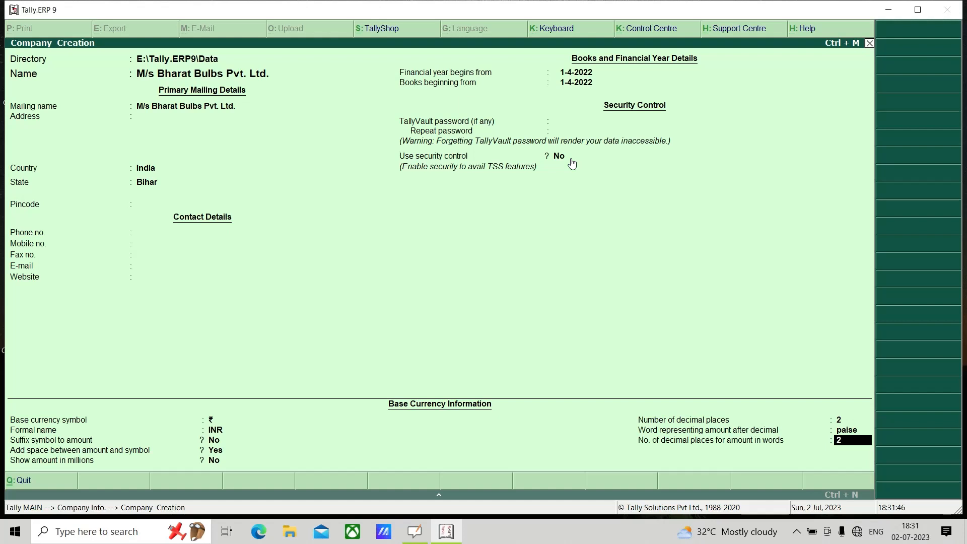
key(Return)
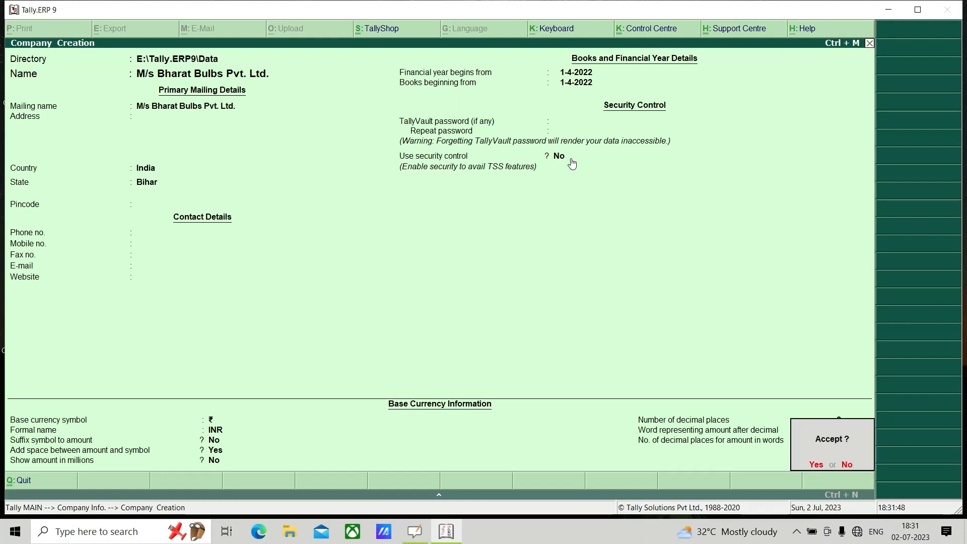
key(Return)
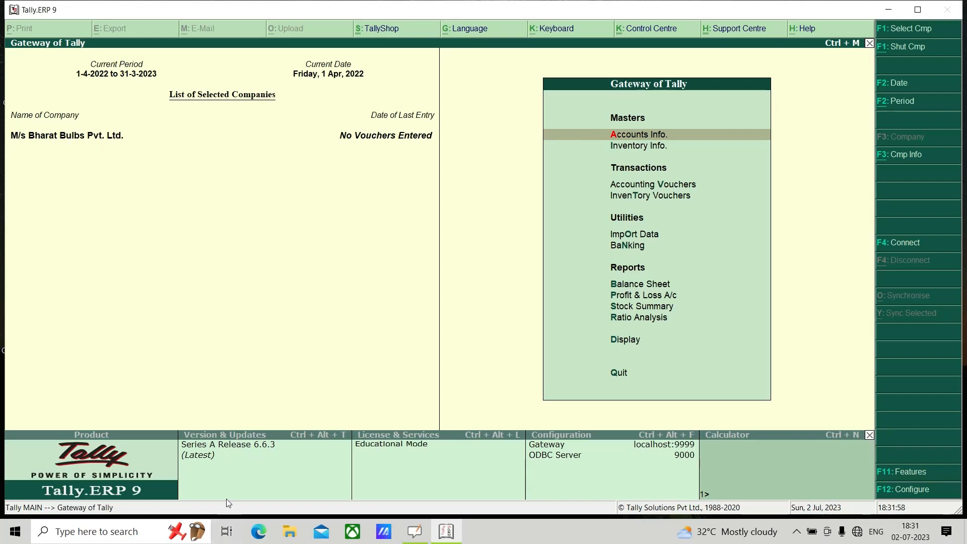
Switch to OpenBoard and, with the red pen, tick steps 1 and 2 and underline F11, Bharat Bulbs Pvt. Ltd. and Financial Year
mouse_move(419, 534)
click(419, 538)
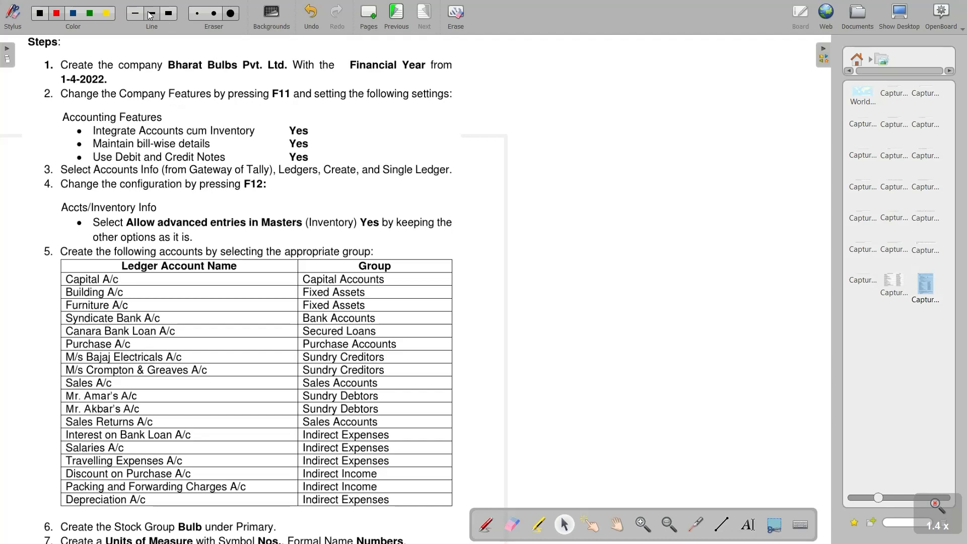
click(486, 525)
drag(30, 66, 66, 49)
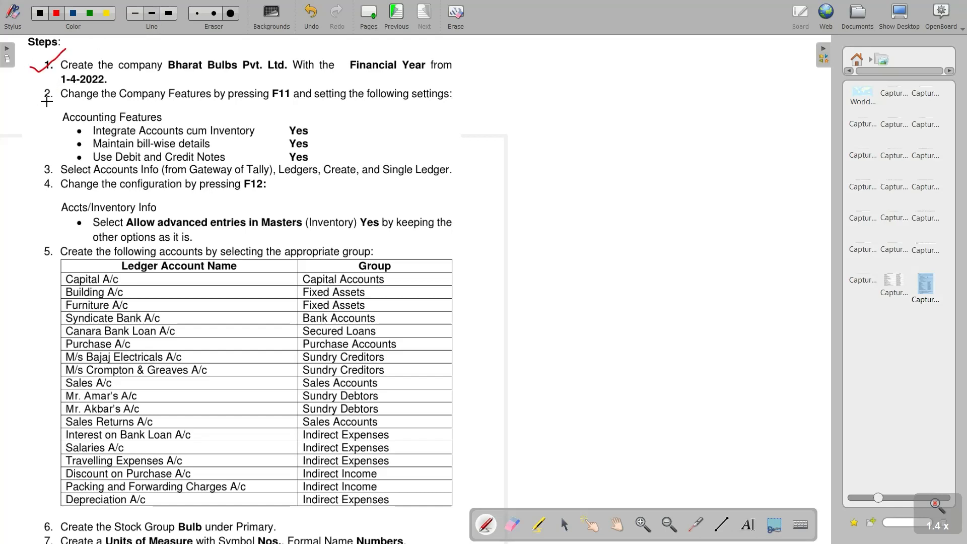
drag(33, 104, 63, 88)
drag(272, 102, 295, 100)
drag(172, 76, 288, 74)
drag(355, 73, 408, 72)
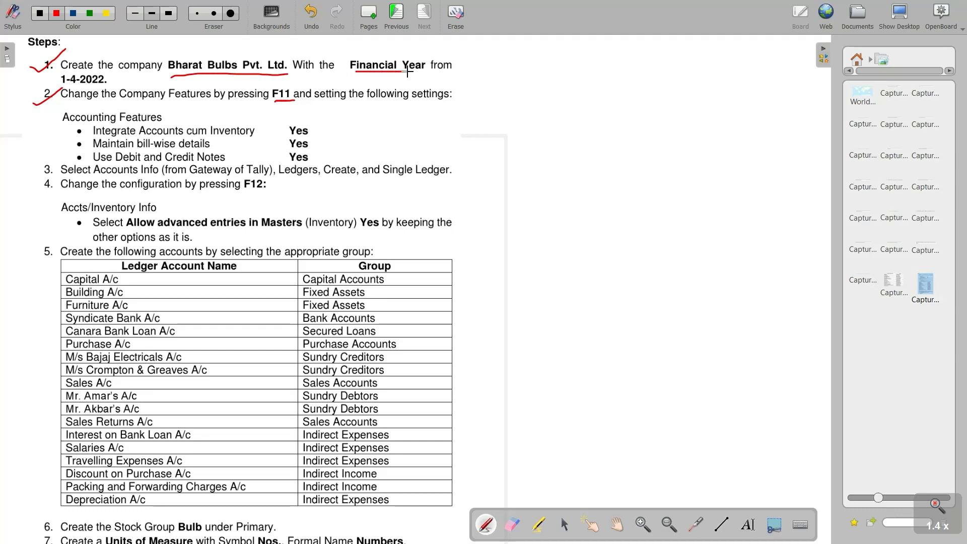
Open the company features in Tally.ERP 9, and underline the three accounting feature Yes settings in red in OpenBoard
key(alt+Tab)
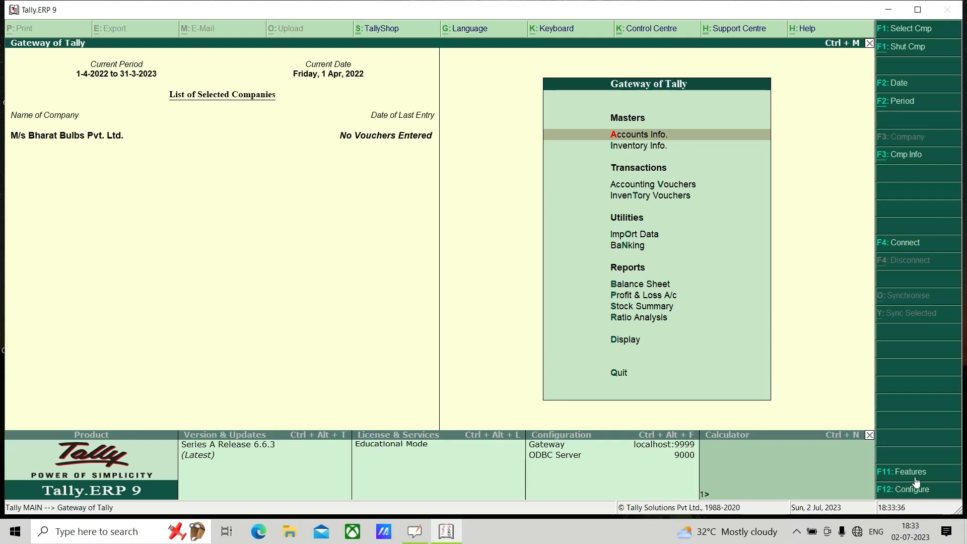
click(882, 481)
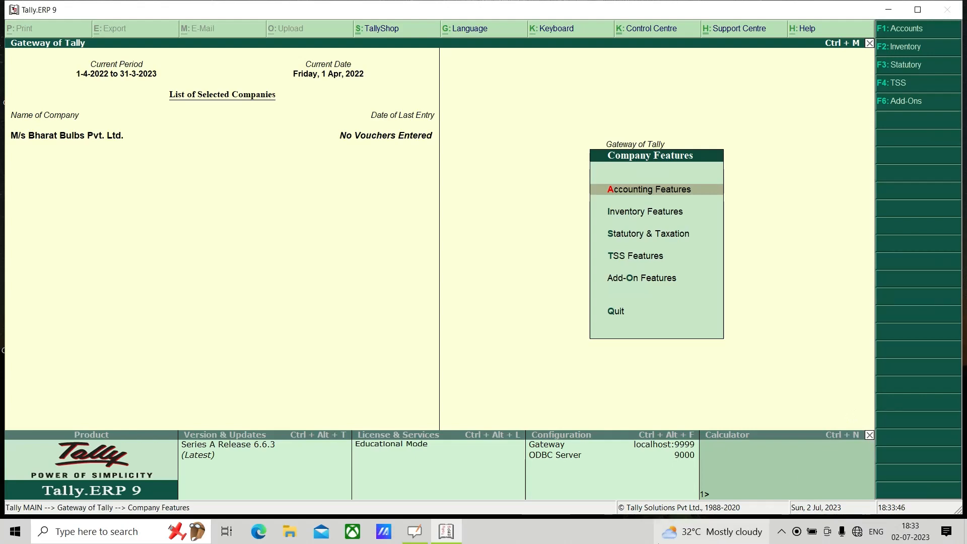
click(414, 531)
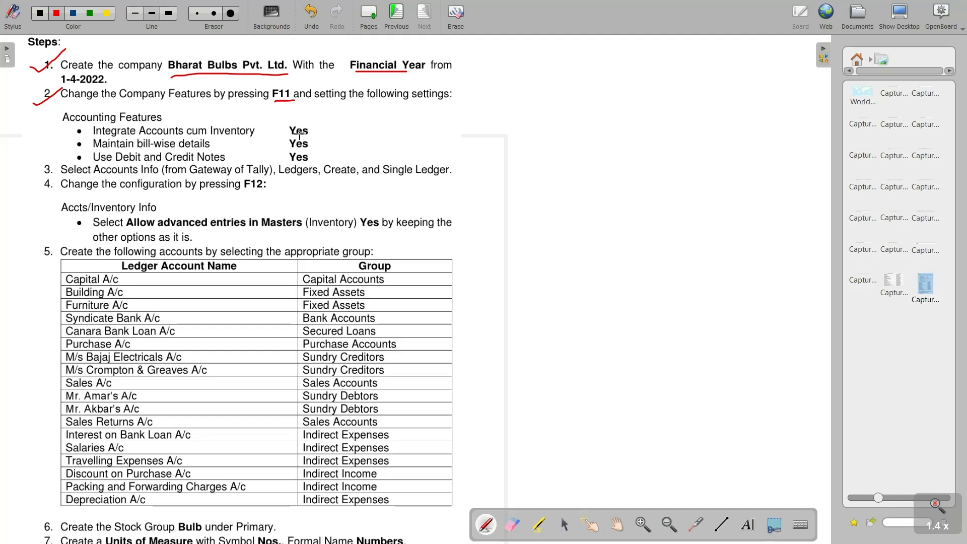
mouse_move(289, 136)
mouse_down()
mouse_move(313, 135)
mouse_move(309, 148)
mouse_up()
drag(290, 166, 308, 167)
Return to Tally.ERP 9, open the Accounting Features and set Use debit and credit notes to Yes
key(alt+Tab)
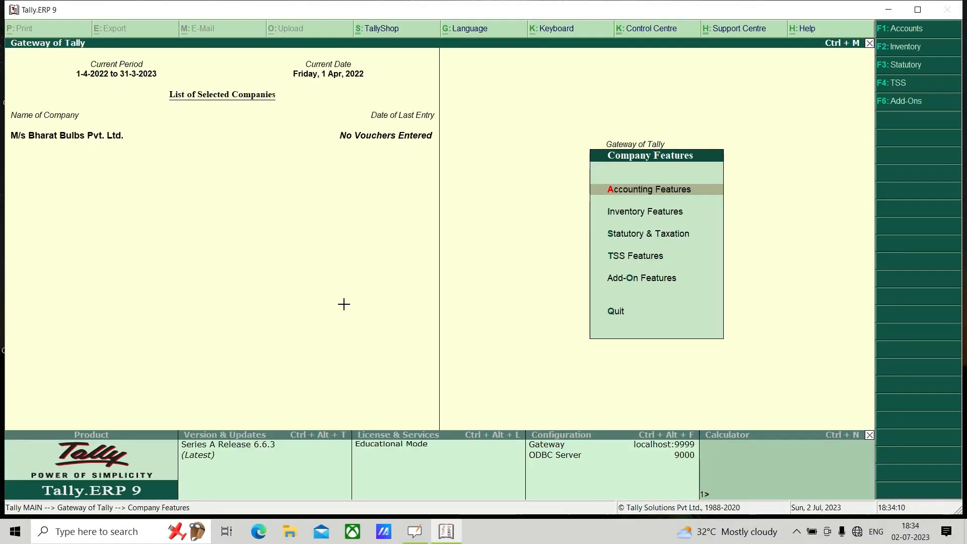
click(629, 191)
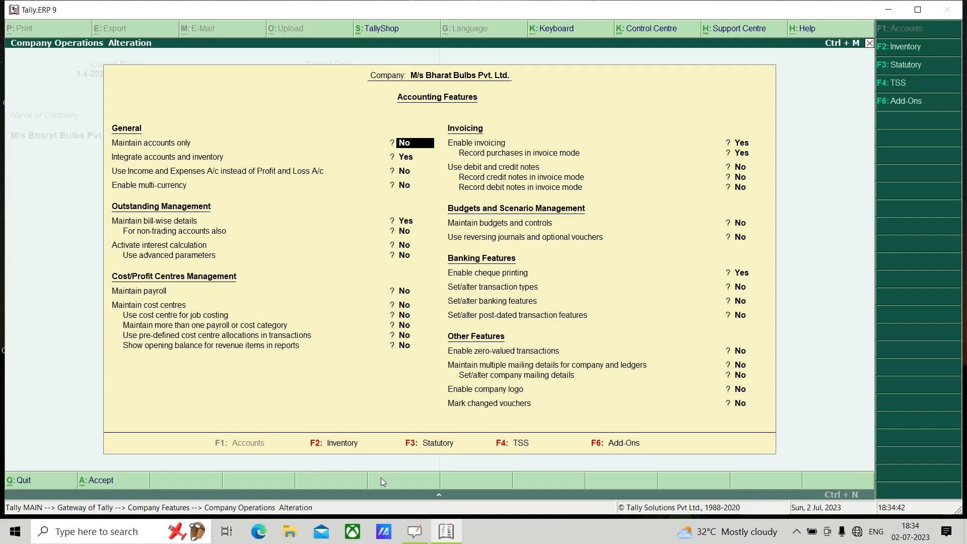
click(420, 538)
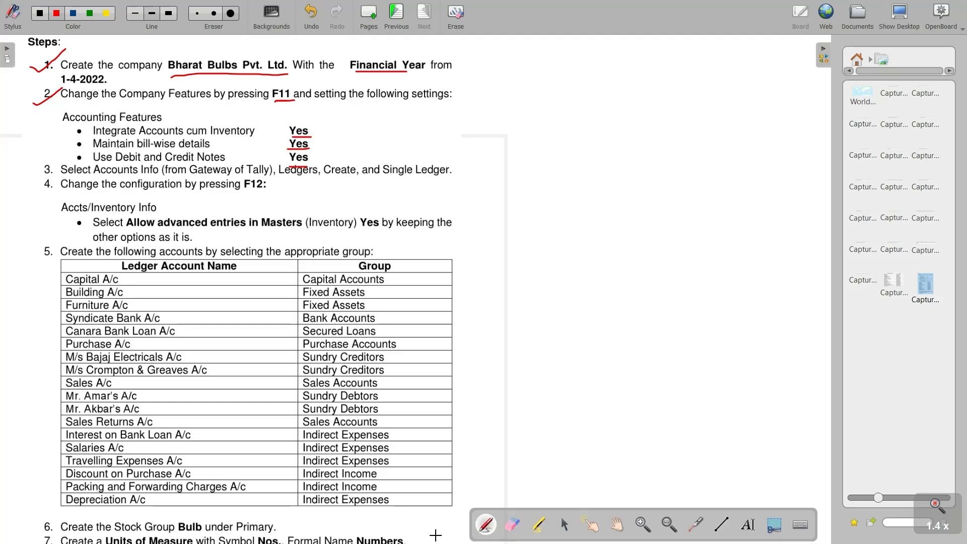
click(446, 531)
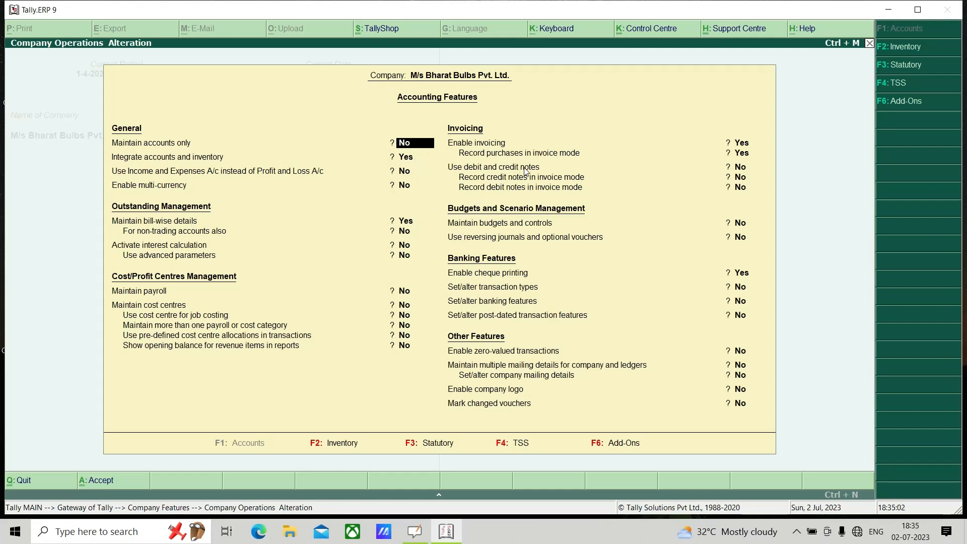
click(744, 169)
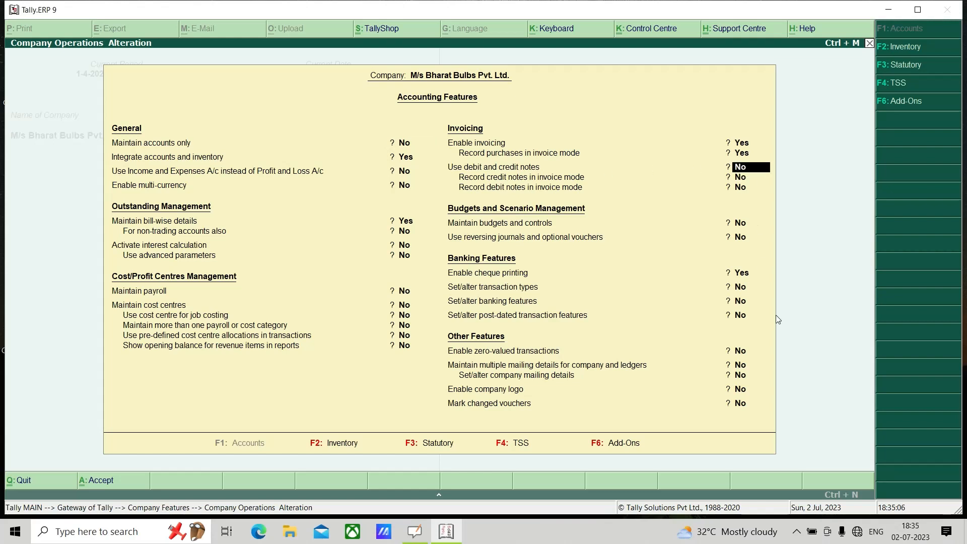
text(yes)
key(Return)
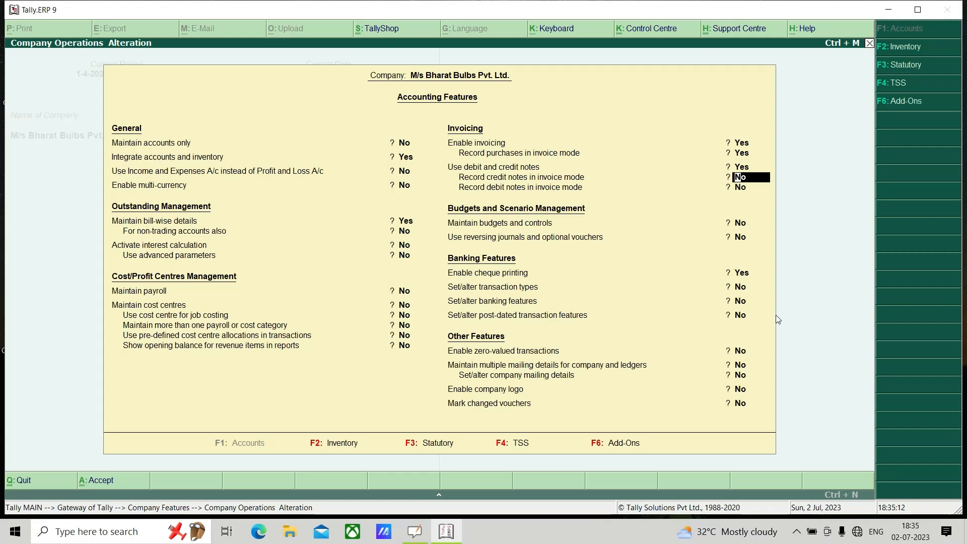
Keep the remaining accounting features at their existing values and accept the company's feature settings
key(Return)
key(Return)
key(Return)
key(Return)
key(Return)
key(Return)
key(Return)
key(Return)
key(Return)
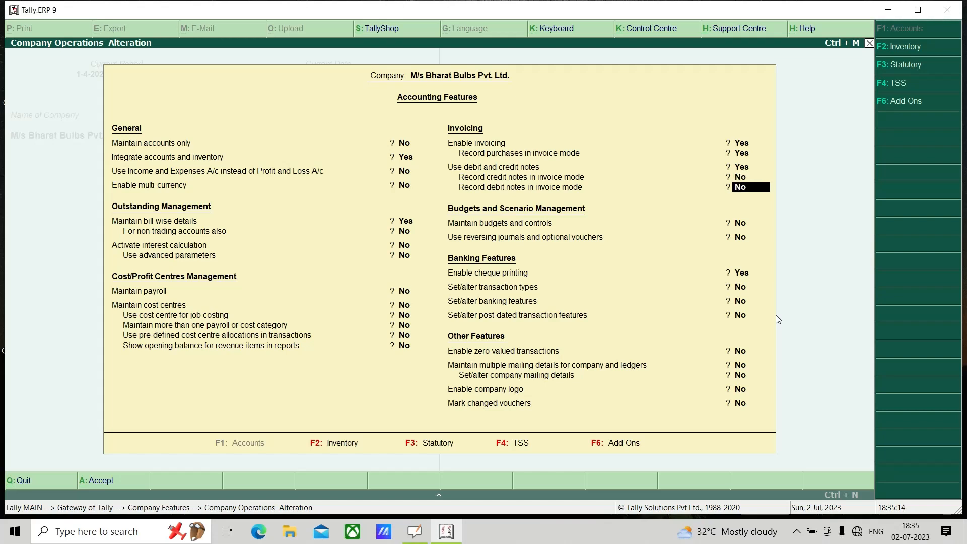
key(Return)
key(Return)
key(Return)
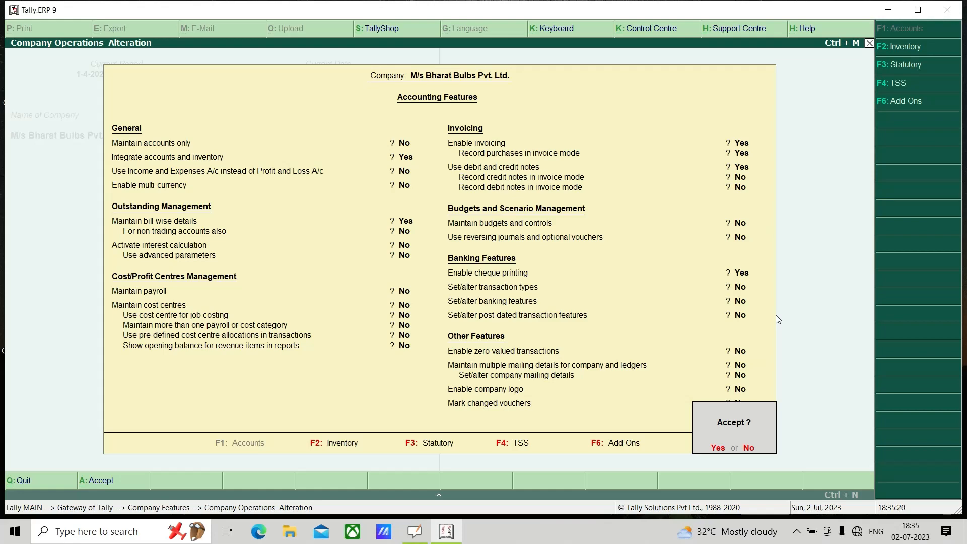
key(Return)
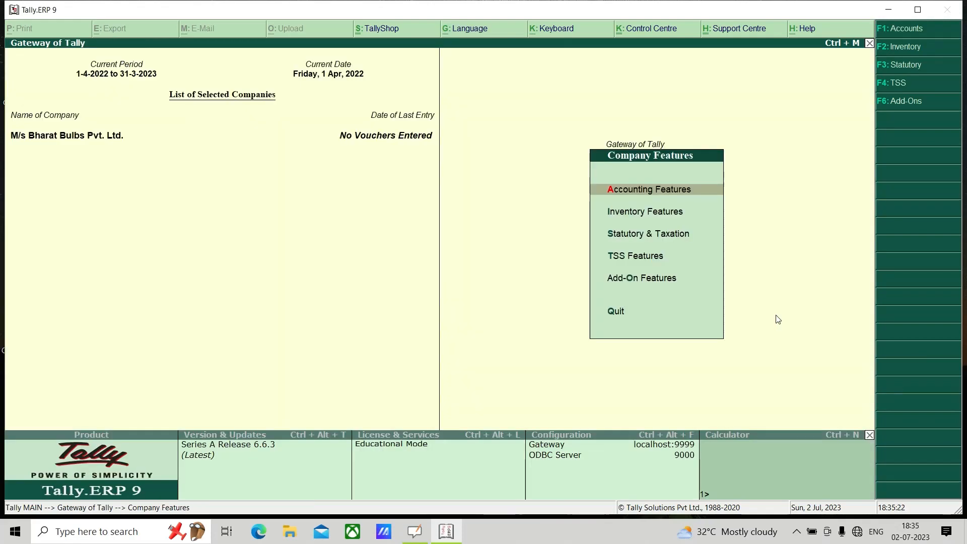
Check steps 3 and 4 in the OpenBoard assignment, and from Tally's Ledgers screen open the Accts / Inventory Info. configuration
click(421, 528)
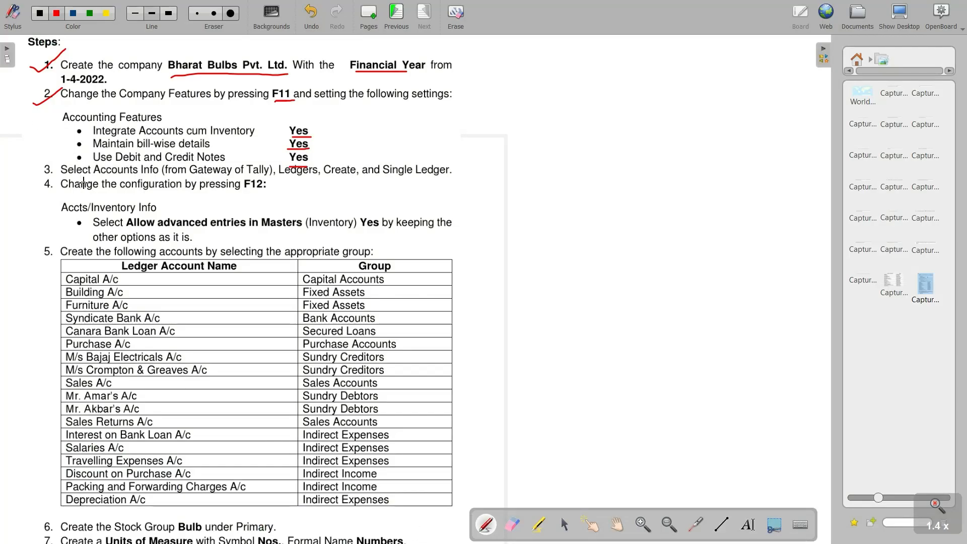
key(alt+Tab)
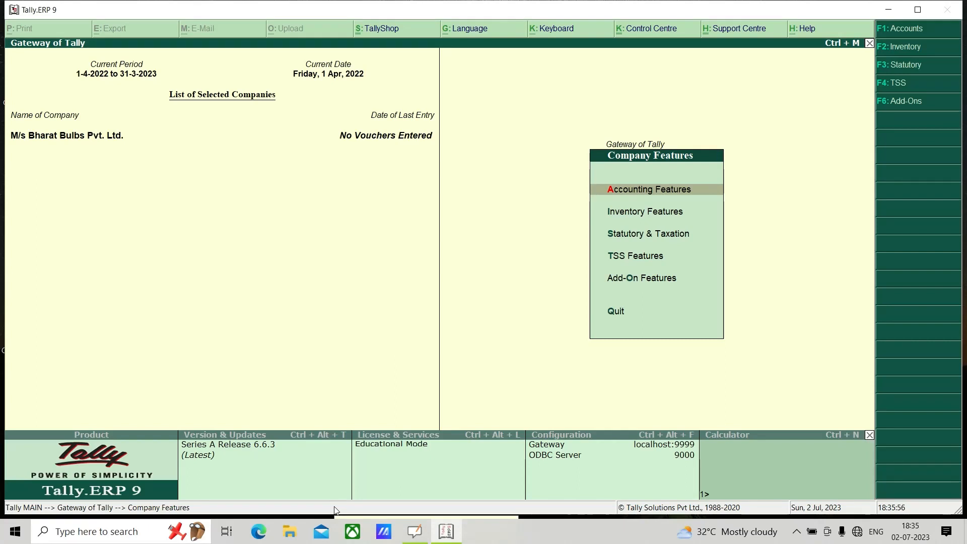
key(Escape)
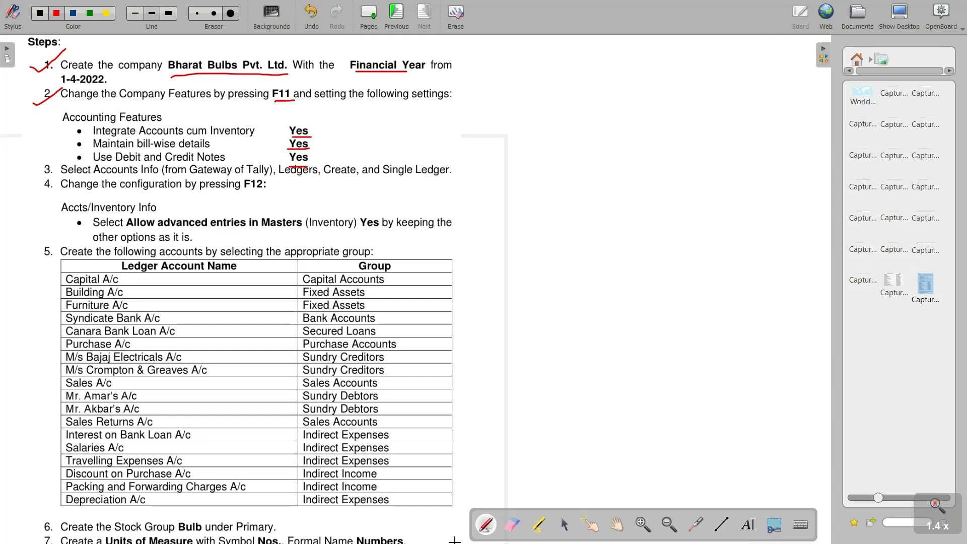
click(445, 531)
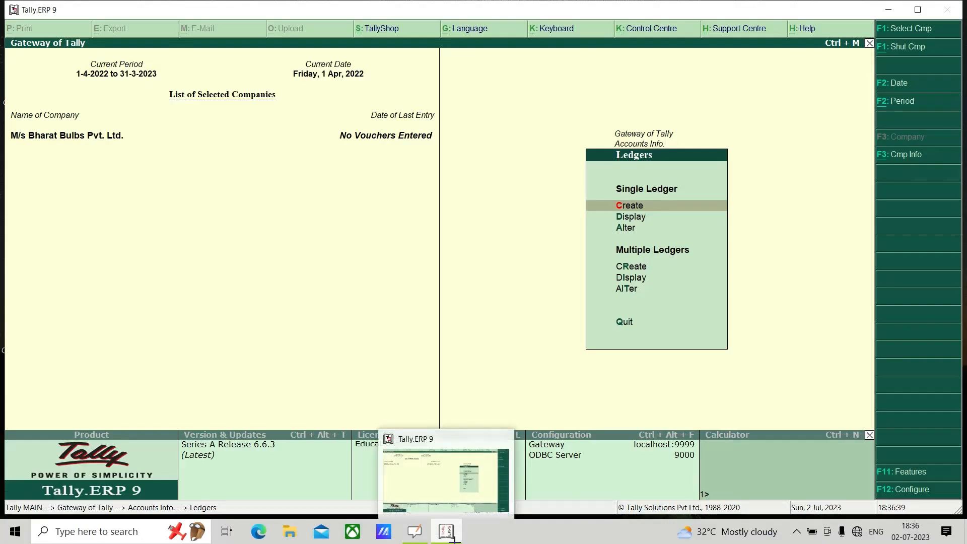
click(916, 501)
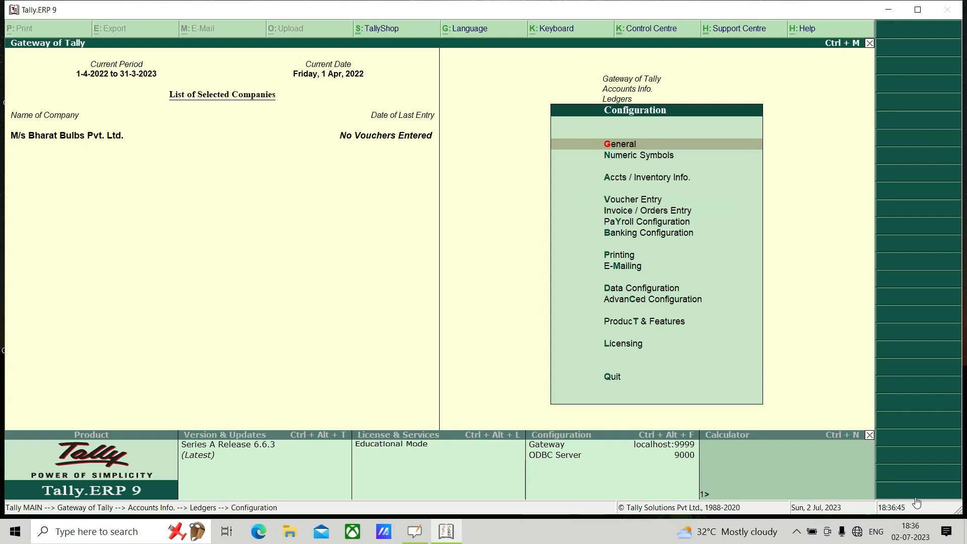
key(Down)
key(Down)
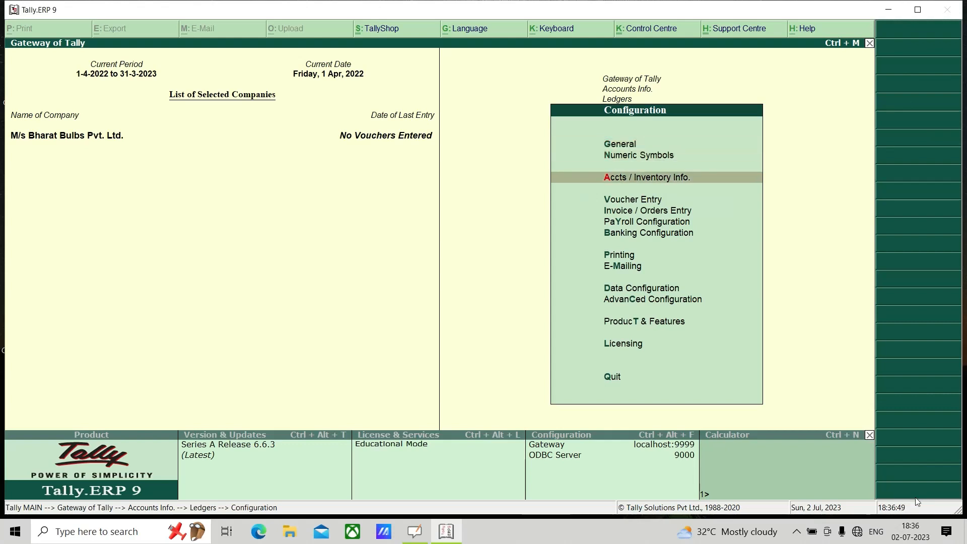
key(Return)
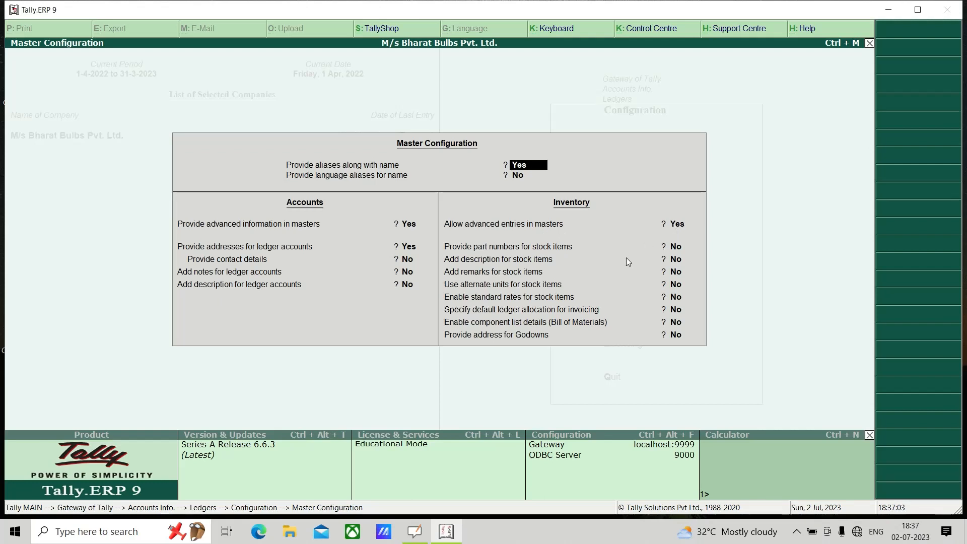
Keep Allow advanced entries in masters at Yes and the other Master Configuration options as they are, and accept them
key(Return)
key(Return)
key(Return)
key(Return)
key(Return)
key(Return)
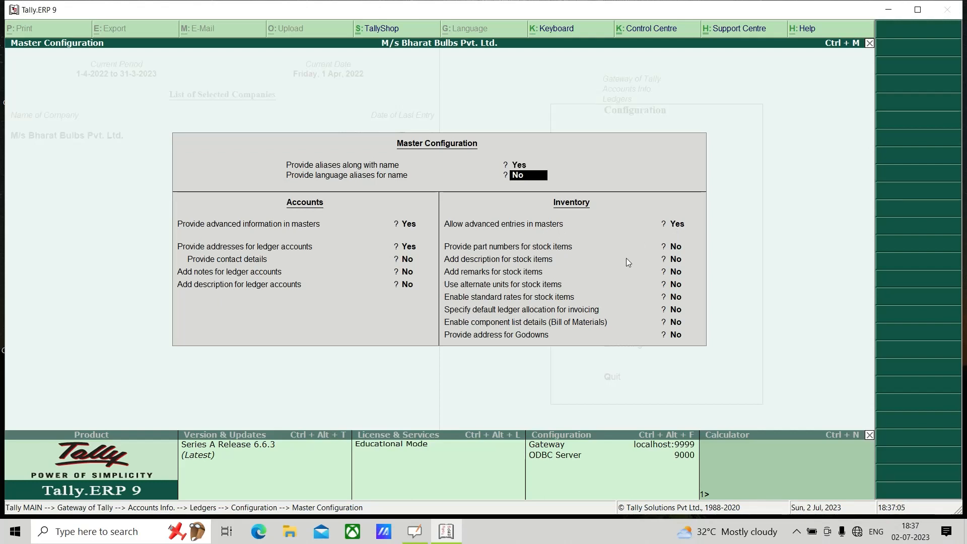
key(Return)
key(Return)
key(Return)
key(Return)
key(Return)
key(Return)
key(Return)
key(Return)
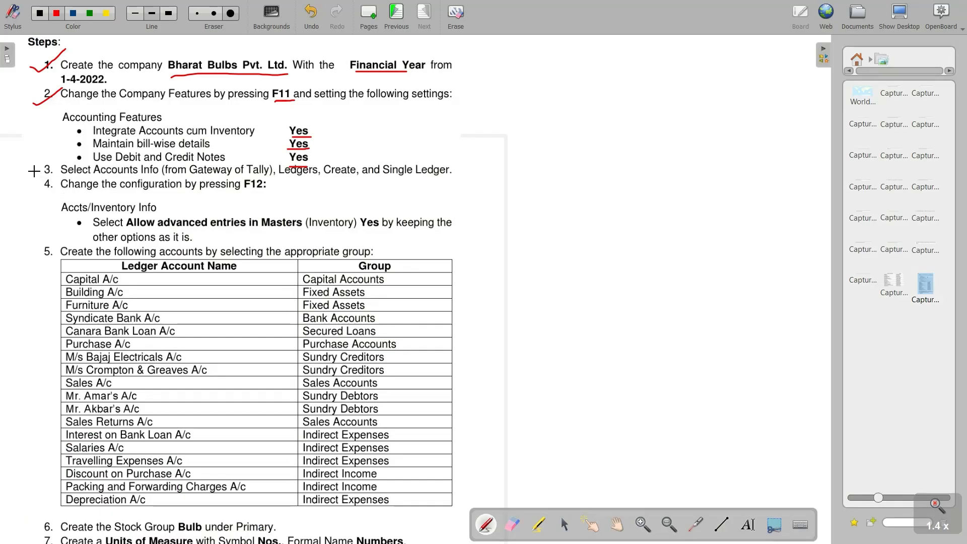
In OpenBoard, tick steps 3, 4 and 5 of the assignment with the red pen
drag(34, 169, 88, 151)
drag(33, 186, 55, 188)
drag(25, 246, 108, 225)
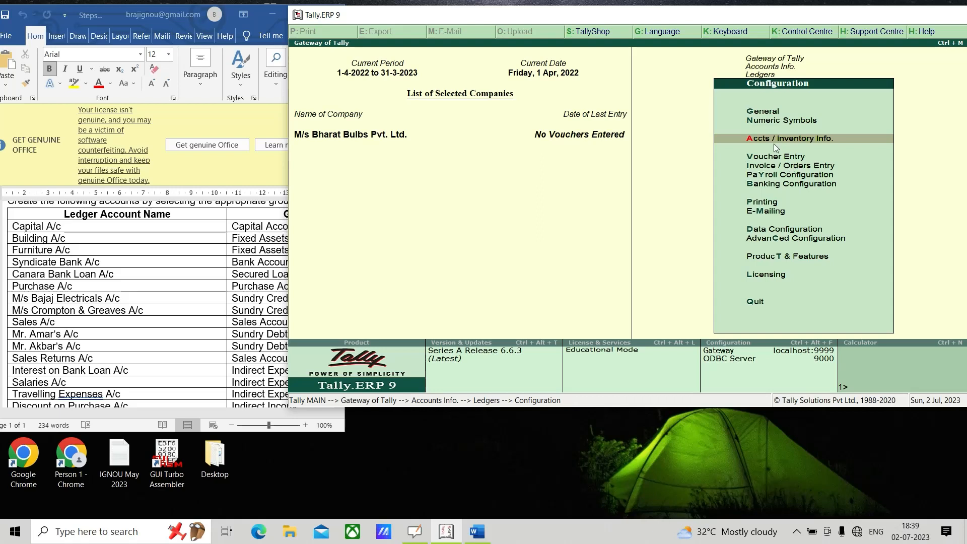
Open single ledger creation from Accounts Info. in Tally.ERP 9, and shrink and place its window beside the Word document
key(Escape)
key(Escape)
key(Escape)
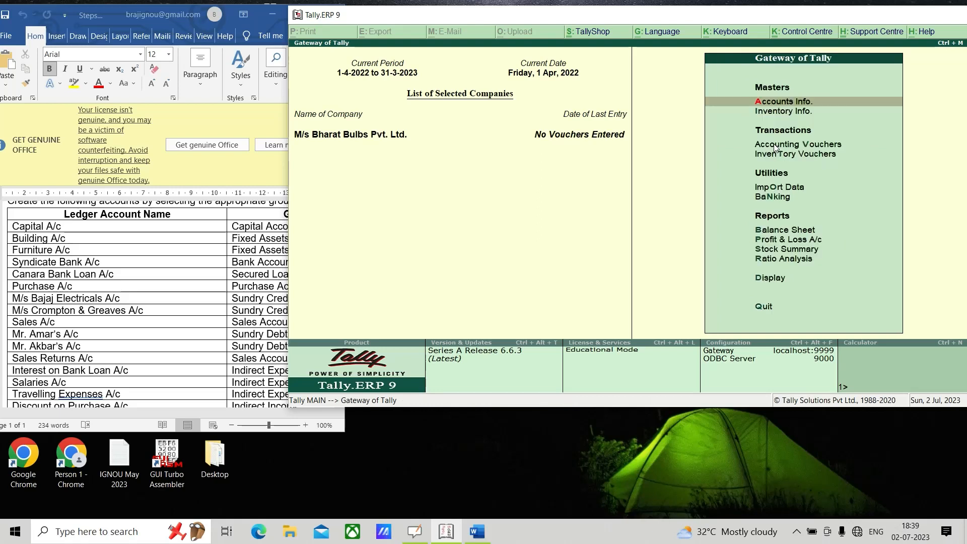
click(794, 102)
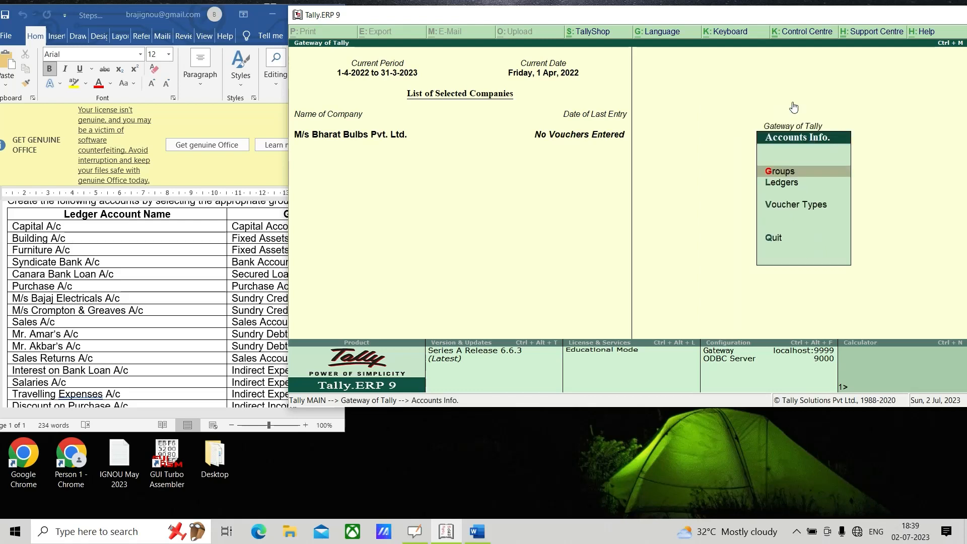
key(Down)
key(Down)
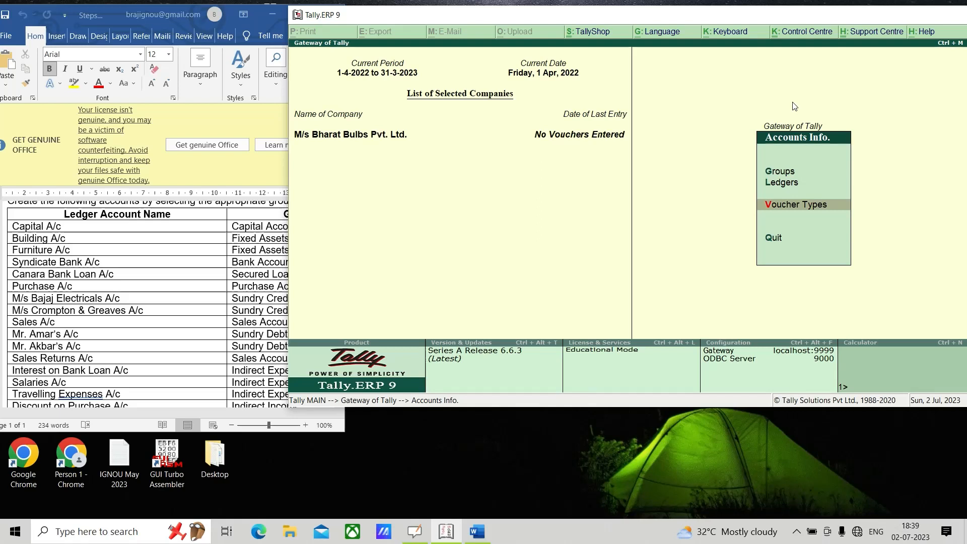
key(Up)
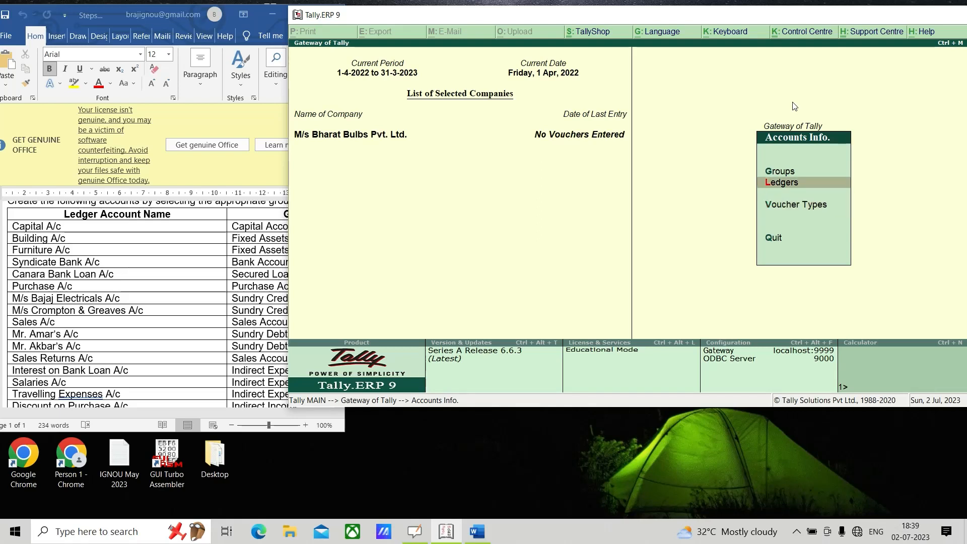
key(Return)
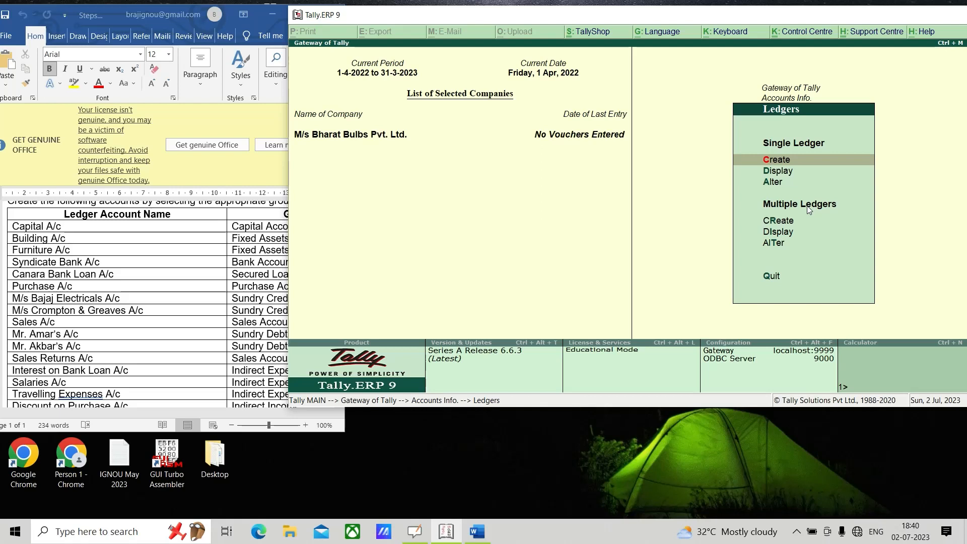
click(785, 162)
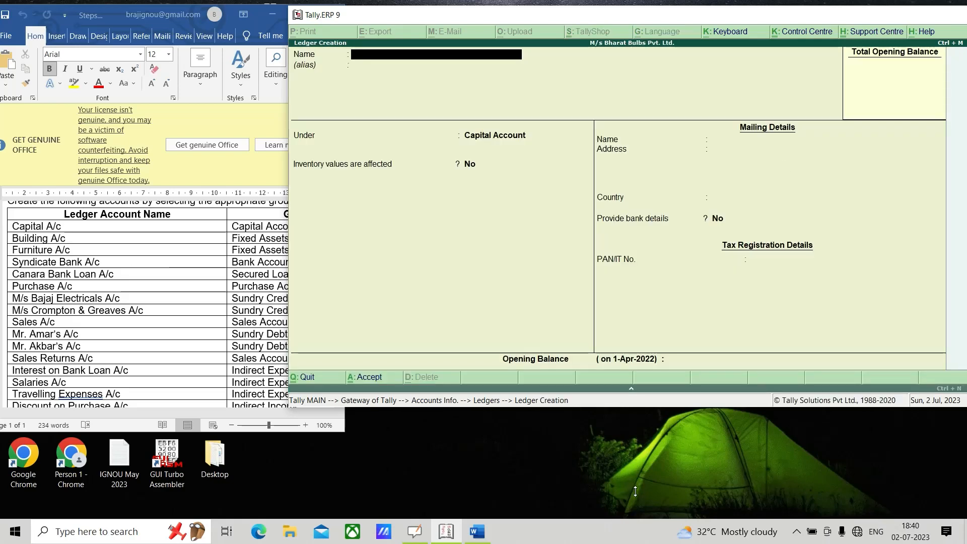
drag(619, 408, 620, 362)
drag(549, 18, 606, 19)
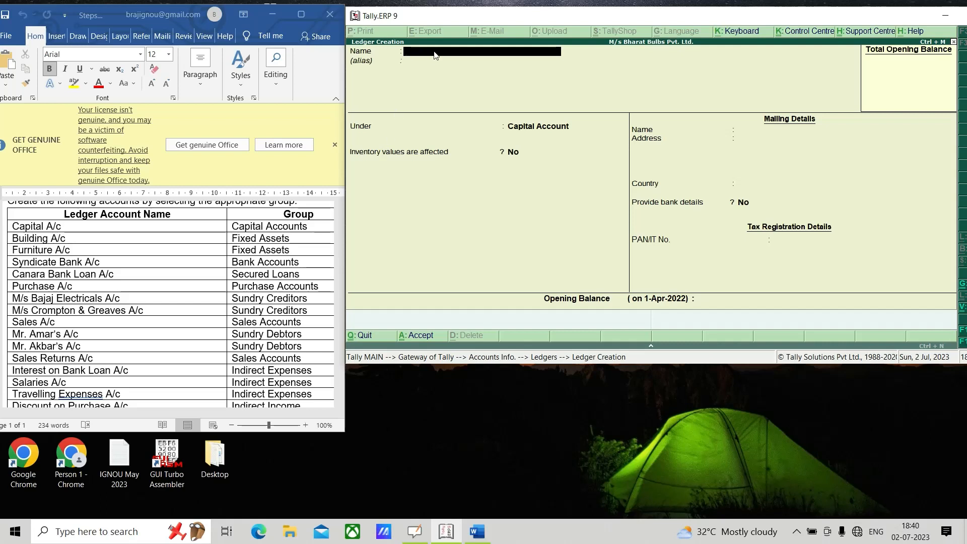
Name the new ledger Capital A/c, leave its alias blank and place it under the Capital Account group
text(Capital A/c)
key(Return)
key(Return)
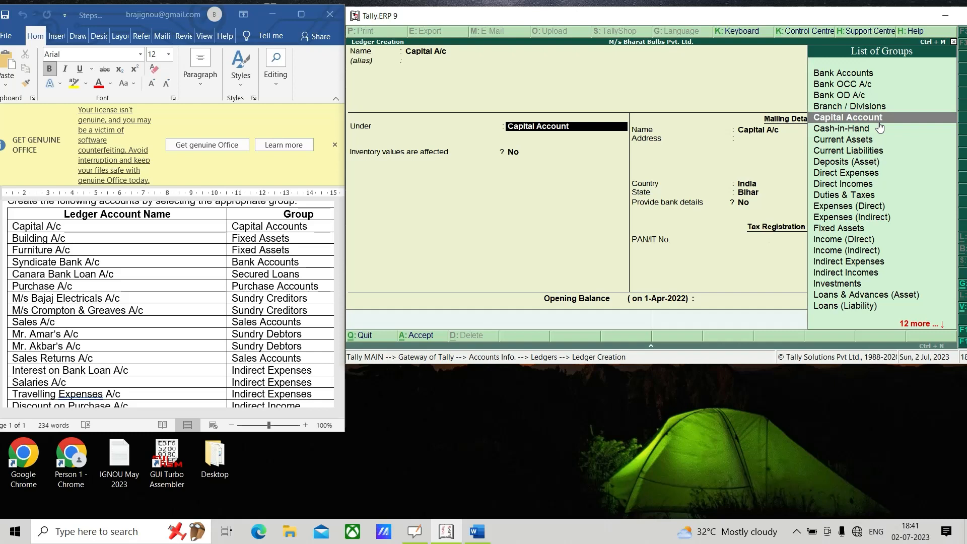
text(C)
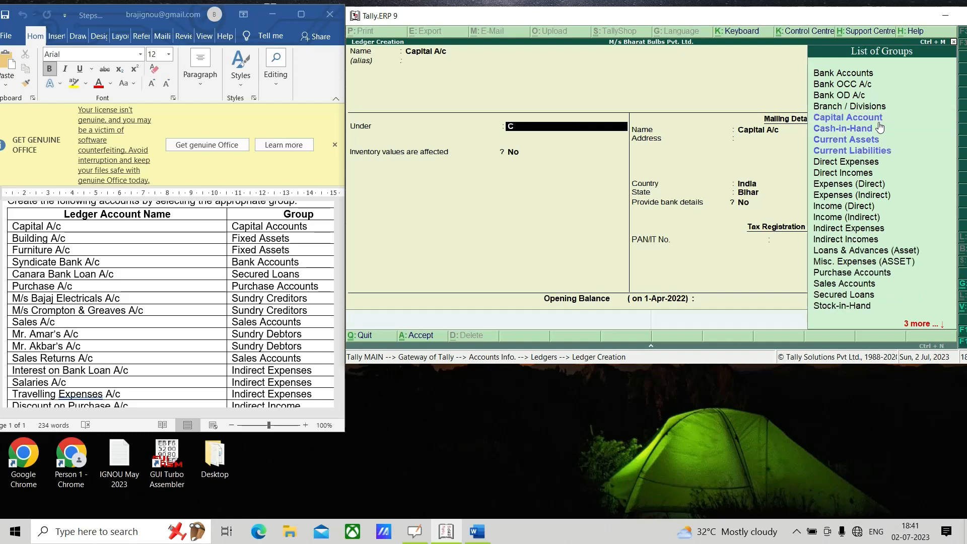
click(831, 118)
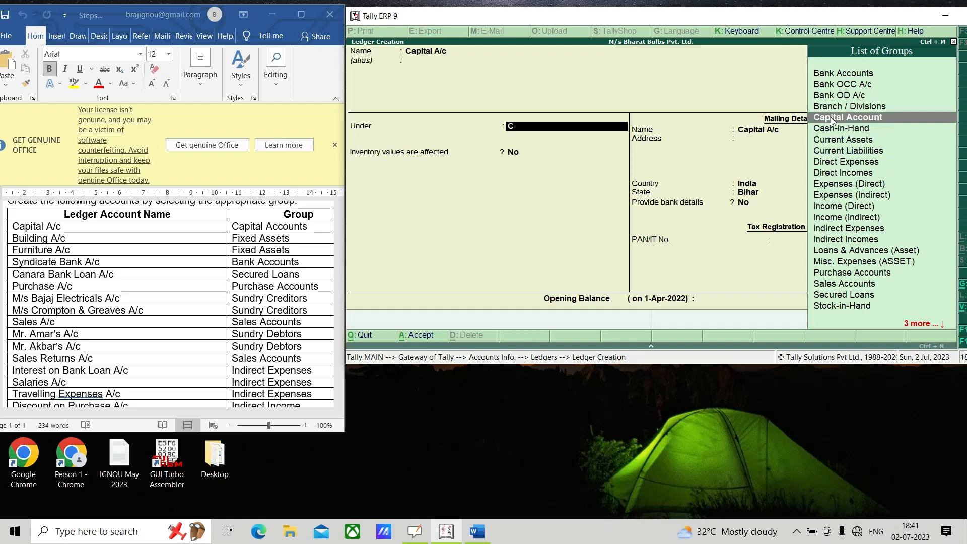
click(831, 121)
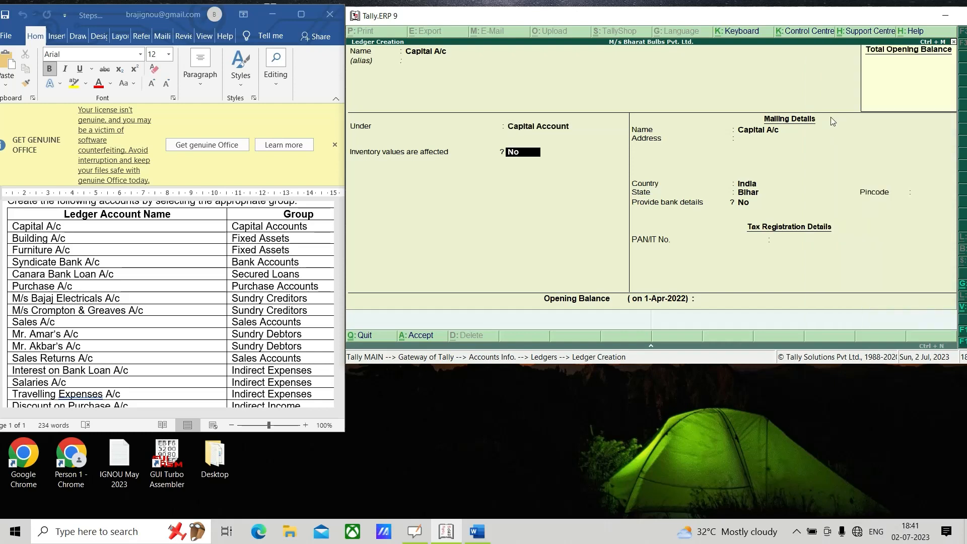
Keep inventory values affected and bank details at No, leave the mailing, tax and opening balance defaults, and save the Capital A/c ledger
key(Return)
key(Return)
key(Return)
key(Return)
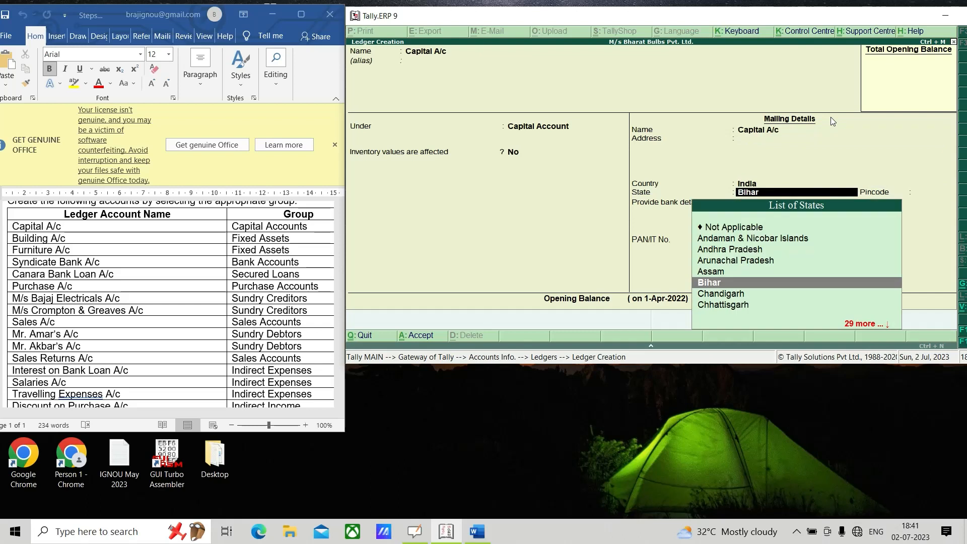
key(Return)
key(Return)
key(Return)
key(Return)
key(Return)
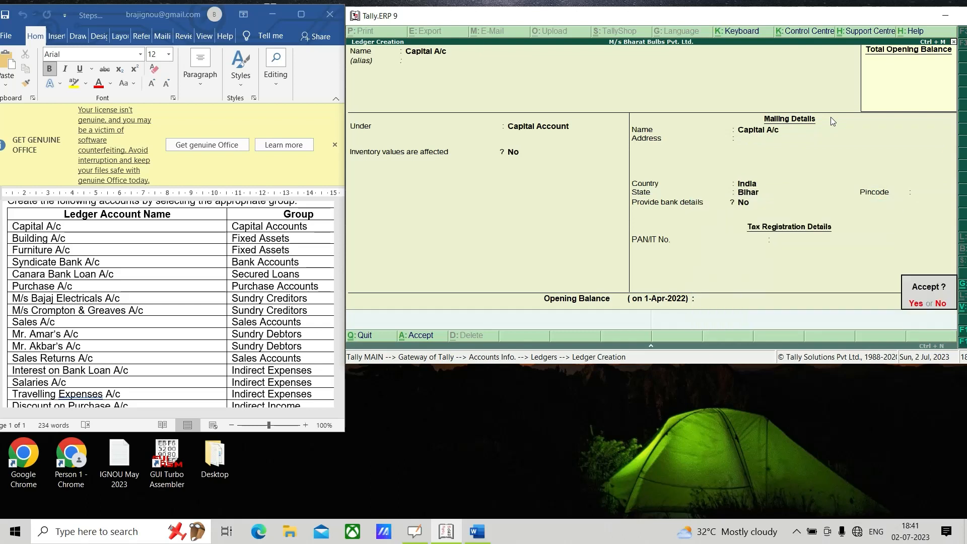
key(Return)
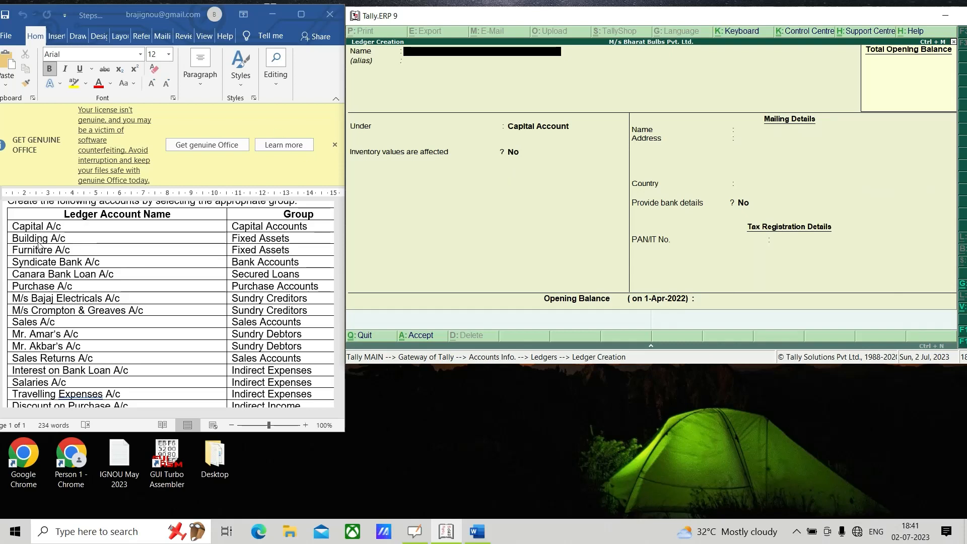
Name the next ledger Building A/c without an alias and place it under the Fixed Assets group
text(Building A/c)
key(Return)
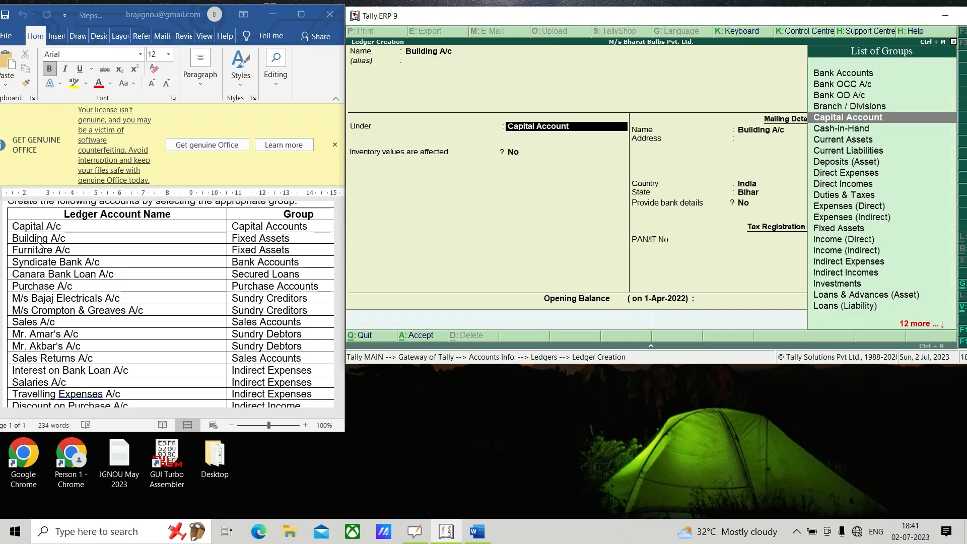
text(F)
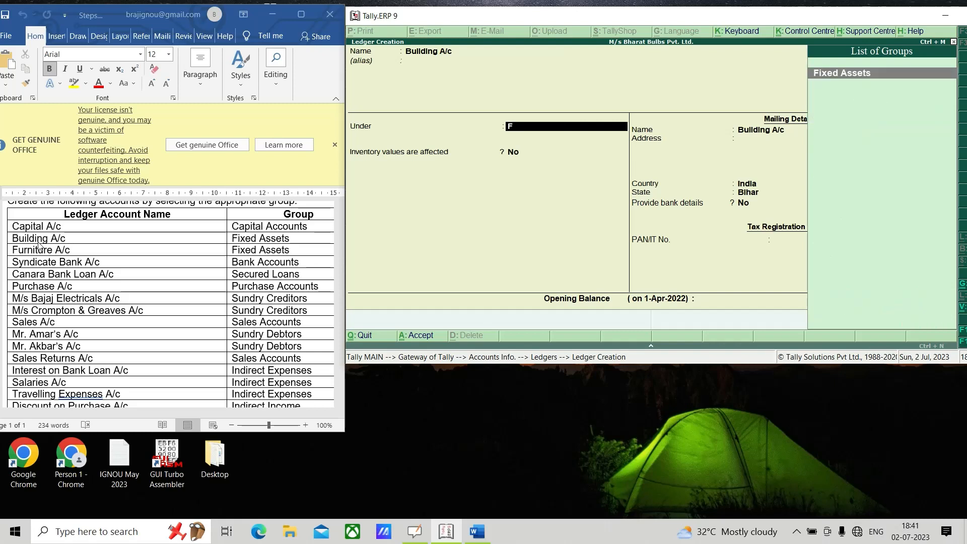
key(Return)
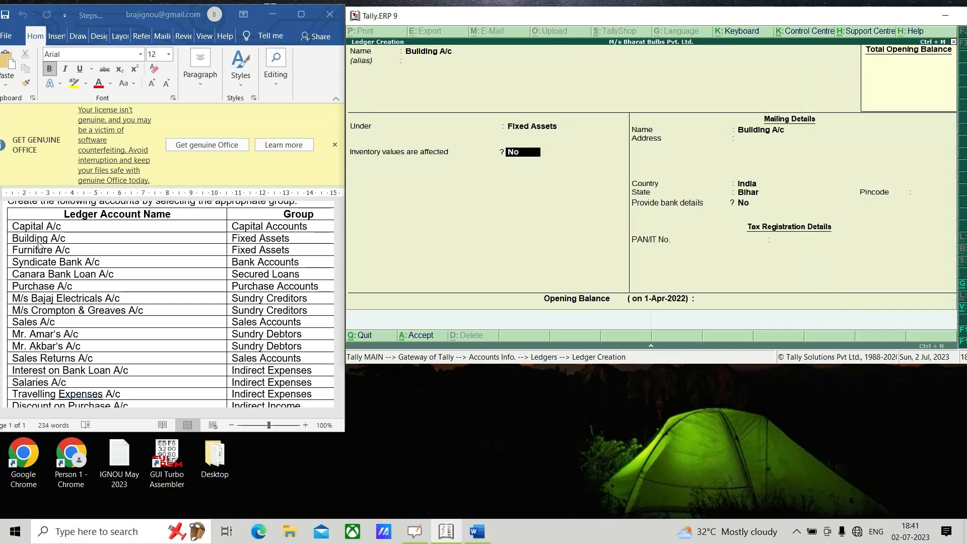
Keep the remaining Building A/c defaults, with PAN/IT number and opening balance blank, and save the ledger
key(Return)
key(Return)
key(Return)
key(Return)
key(Return)
key(Return)
key(Return)
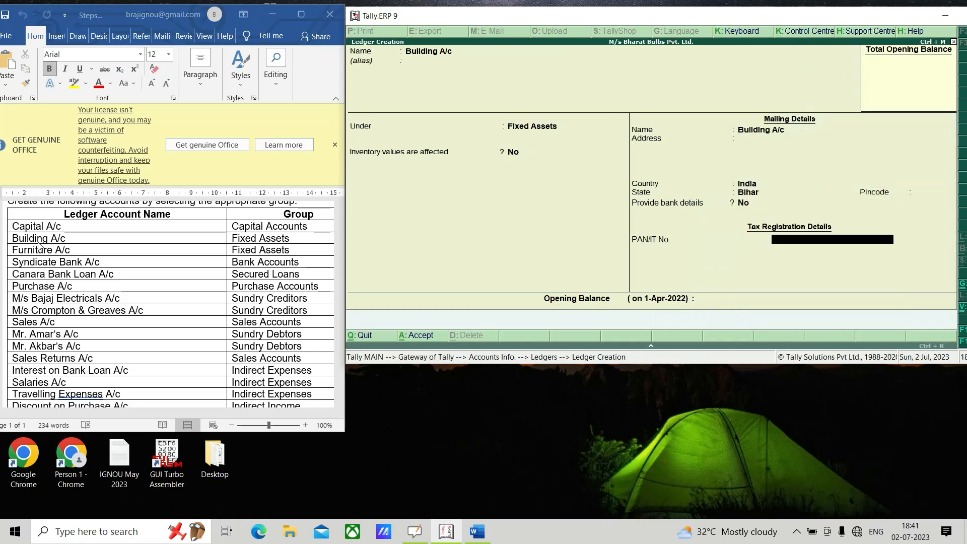
key(Return)
key(Return)
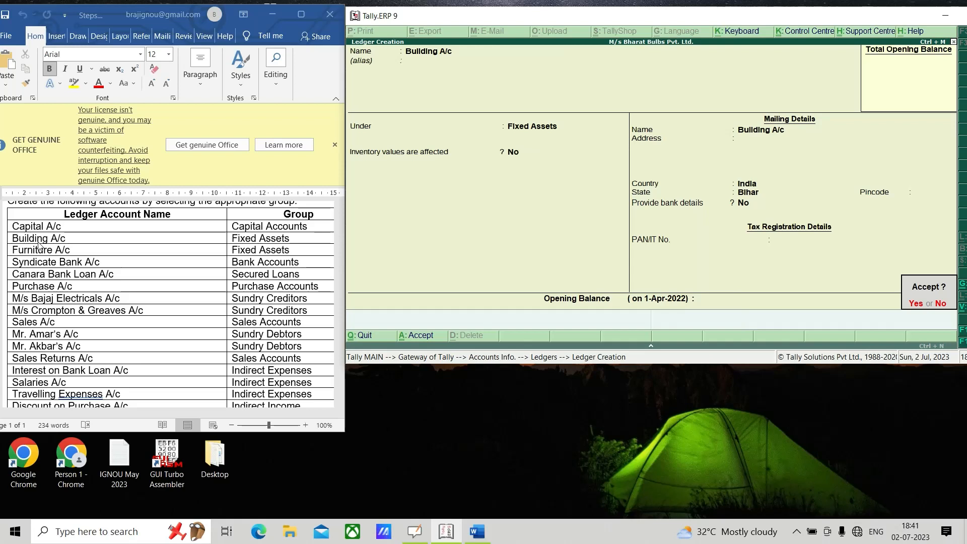
key(Return)
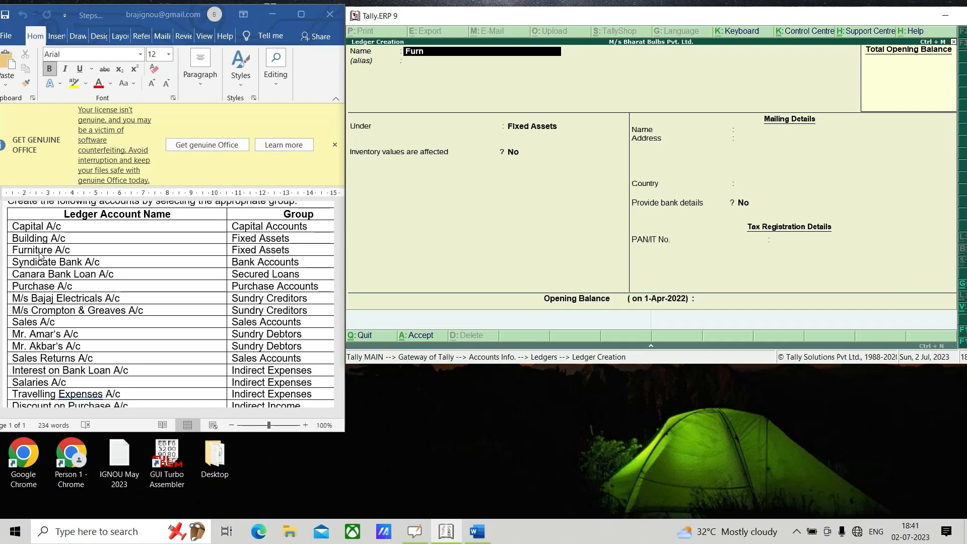
Create the ledger Furniture A/c under Fixed Assets, keeping all other fields at their defaults, and save it
text(Furniture a/c)
key(Return)
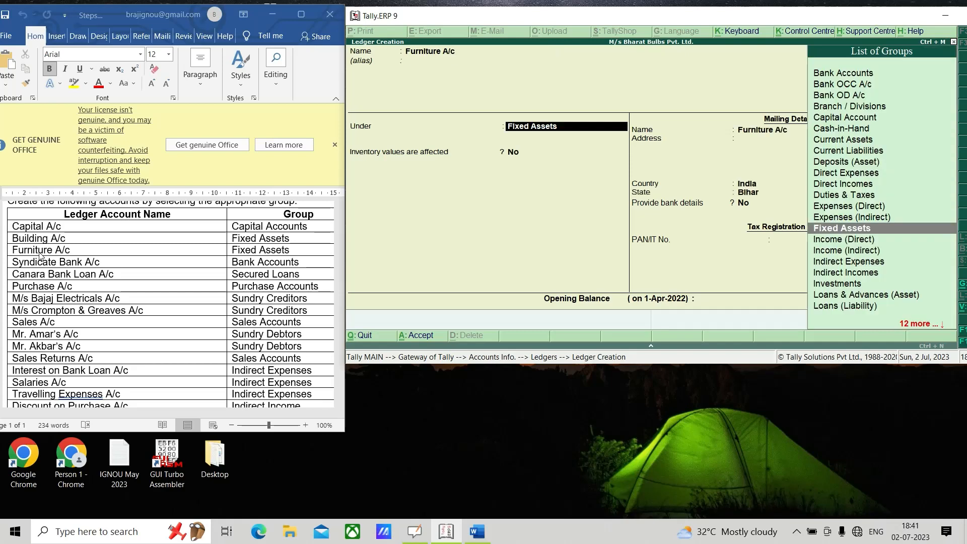
key(Return)
key(Return)
key(Return)
key(Return)
key(Return)
key(Return)
key(Return)
key(Return)
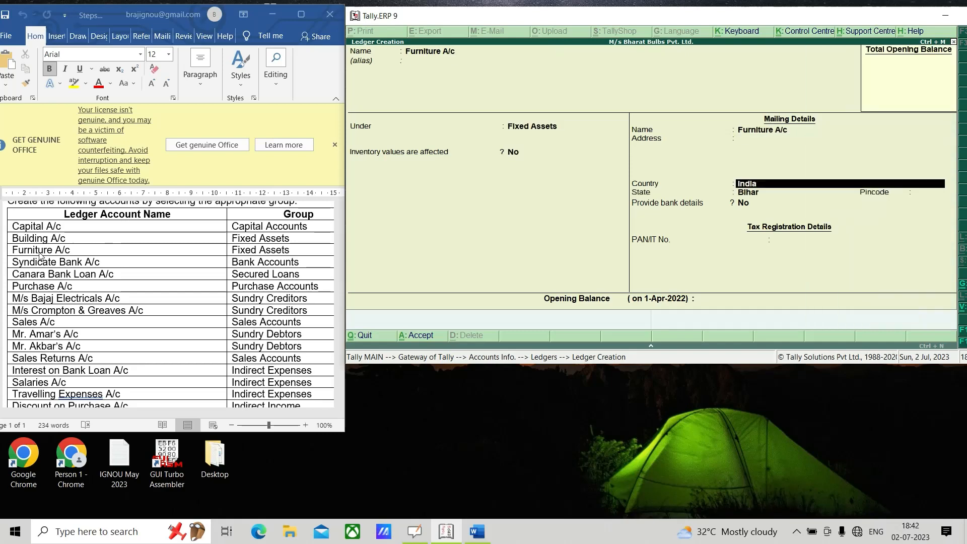
key(Return)
key(Return)
key(Return)
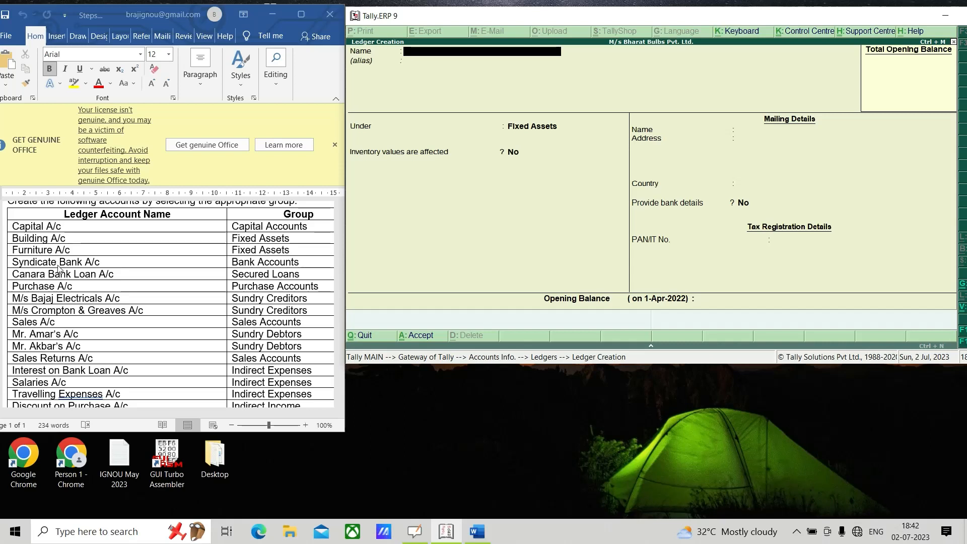
Name the next ledger Syndicate Bank A/c without an alias and place it under the Bank Accounts group
text(Syndicate Bank A/c)
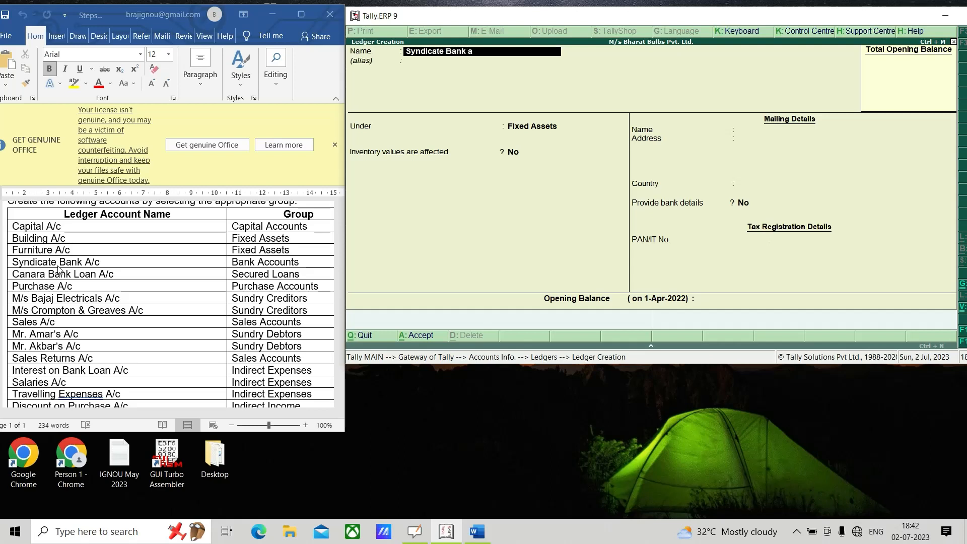
key(Return)
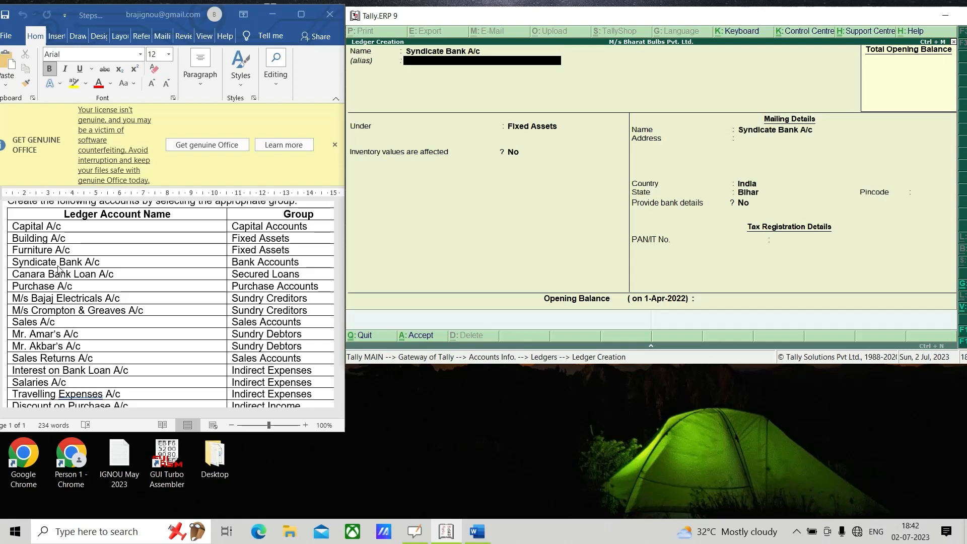
key(Return)
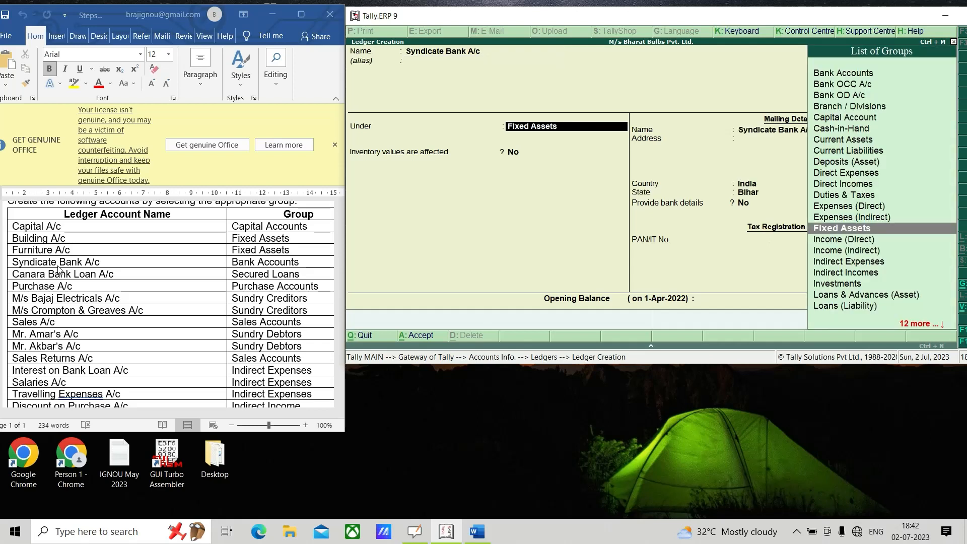
text(B)
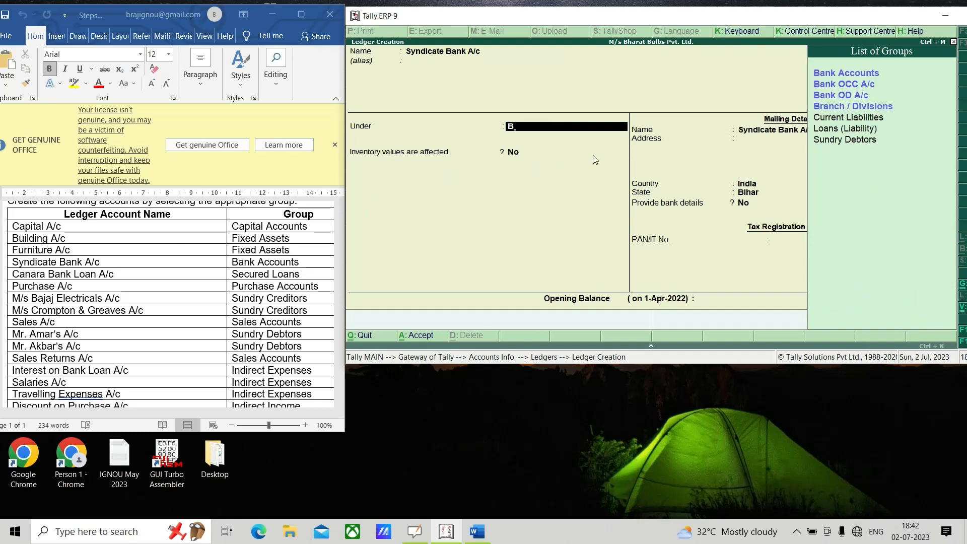
click(828, 77)
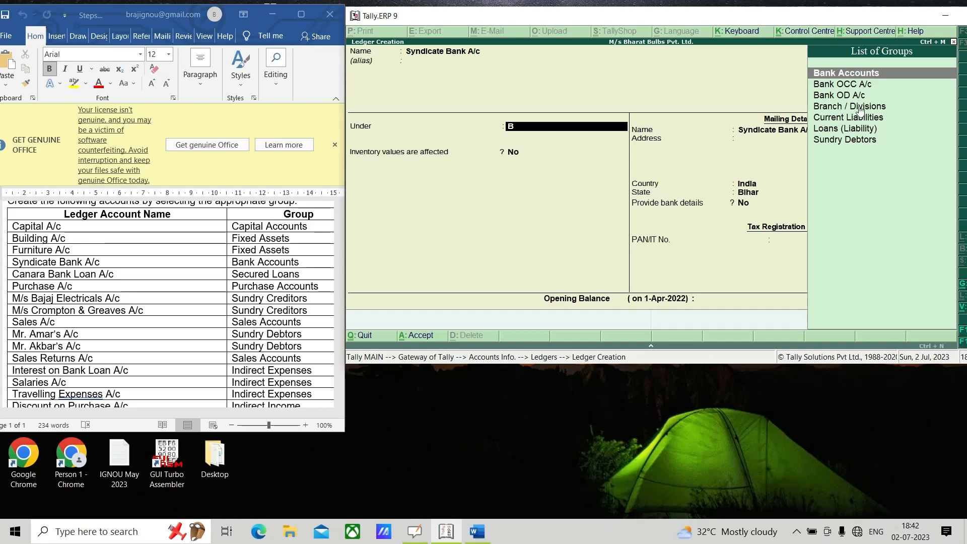
click(854, 74)
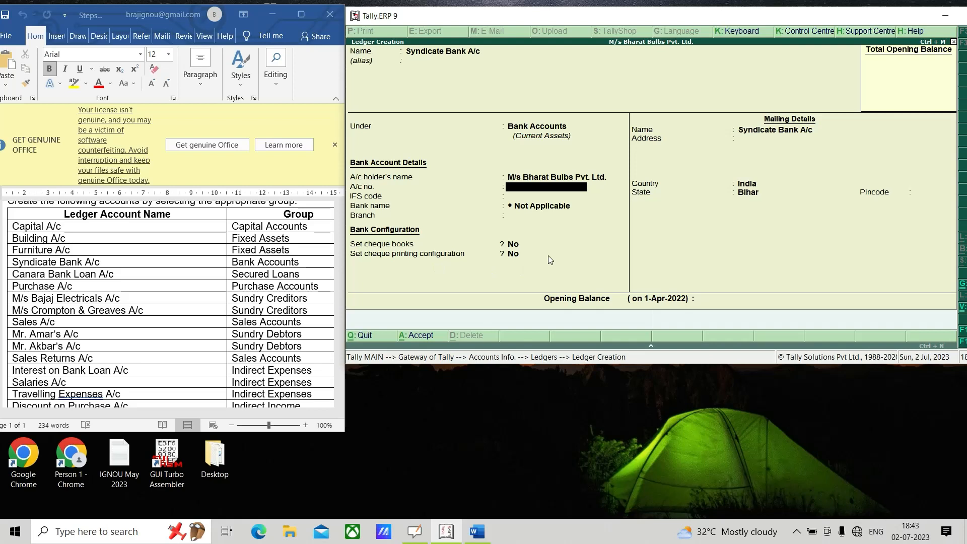
Leave the Syndicate Bank A/c bank details and opening balance blank, keep both cheque options at No, and save the ledger
key(Return)
key(Return)
key(Return)
key(Return)
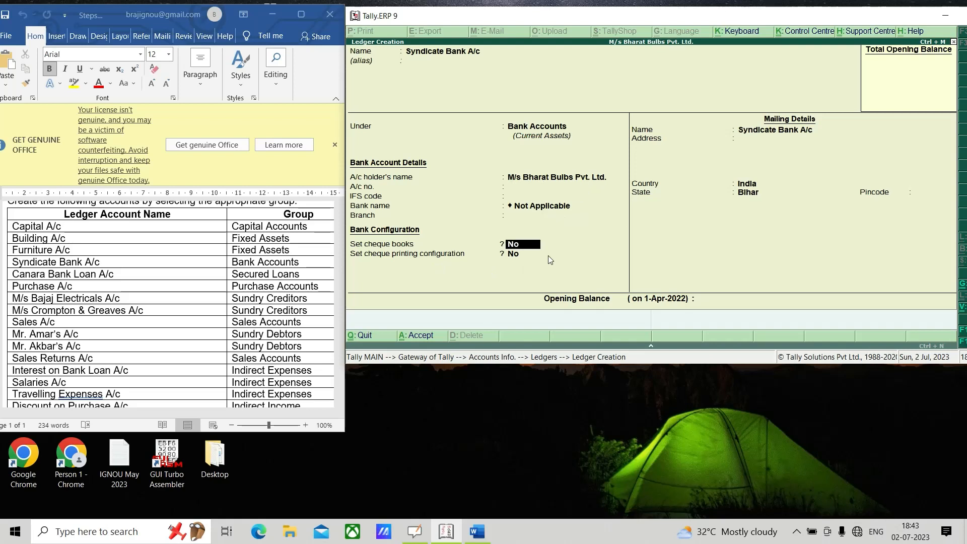
key(Return)
key(Return)
key(Return)
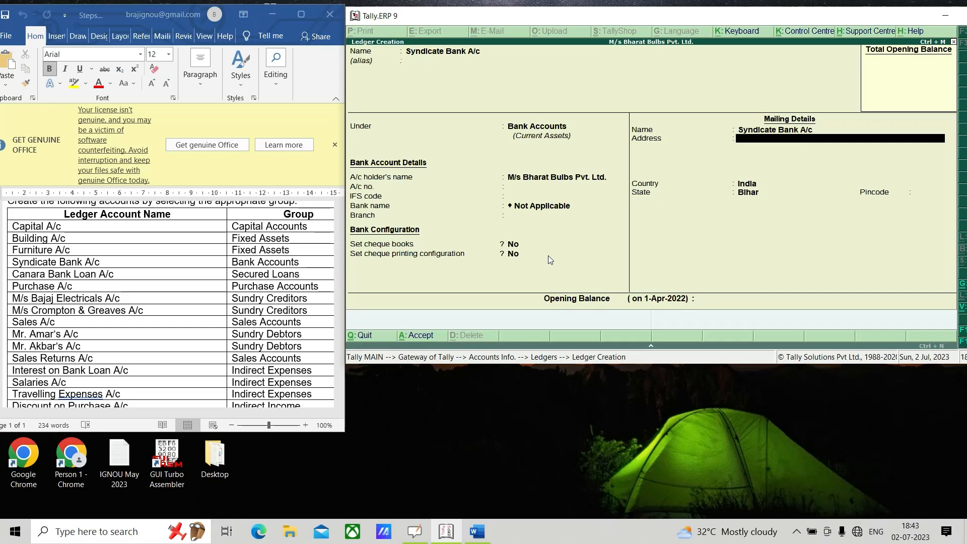
key(Return)
key(Return)
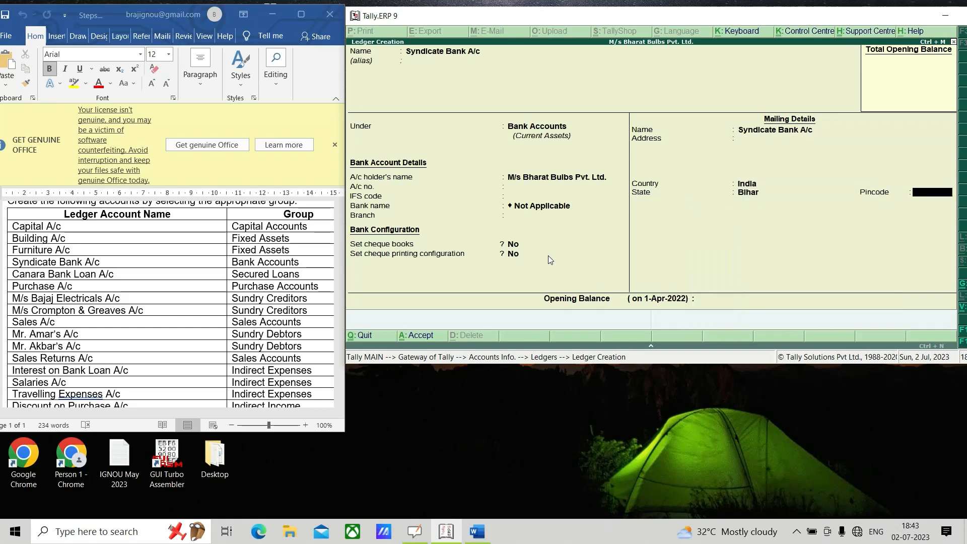
key(Return)
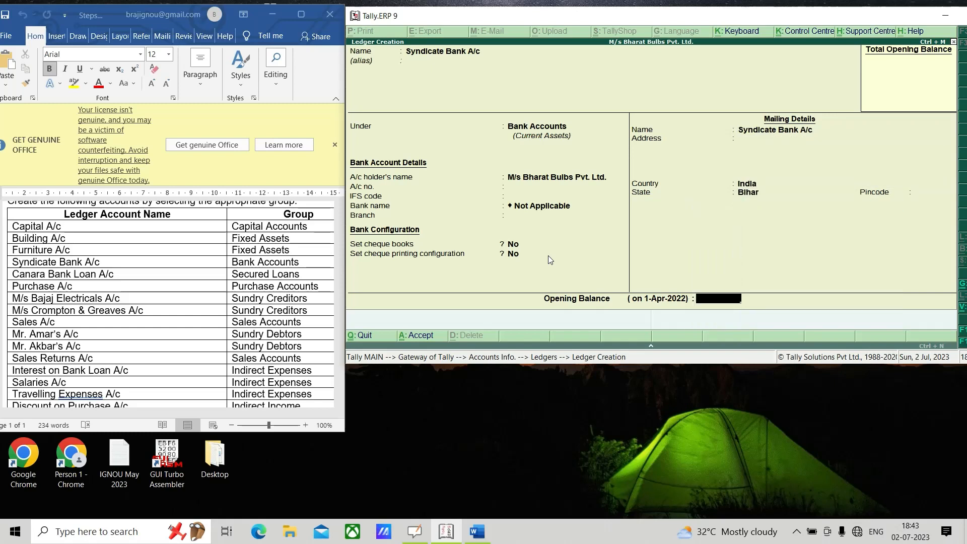
key(Return)
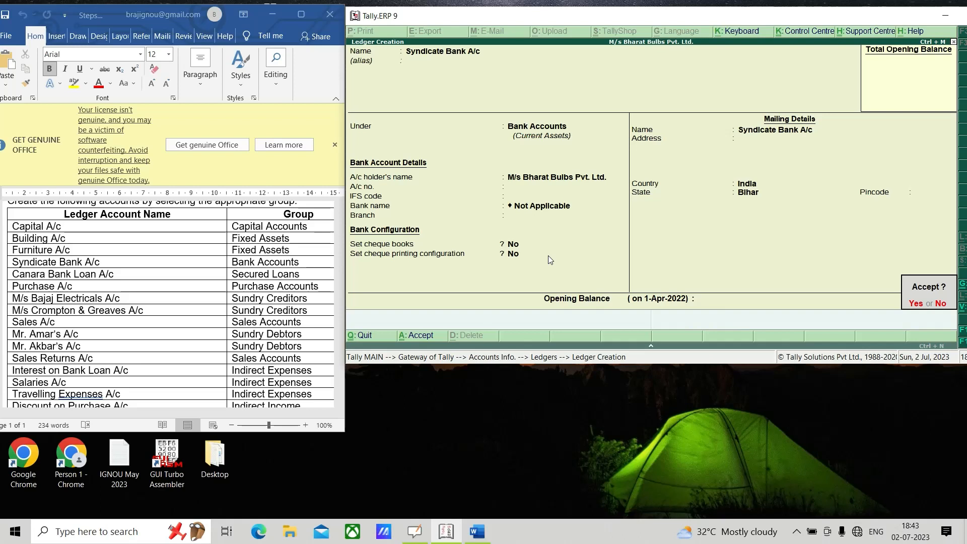
key(Return)
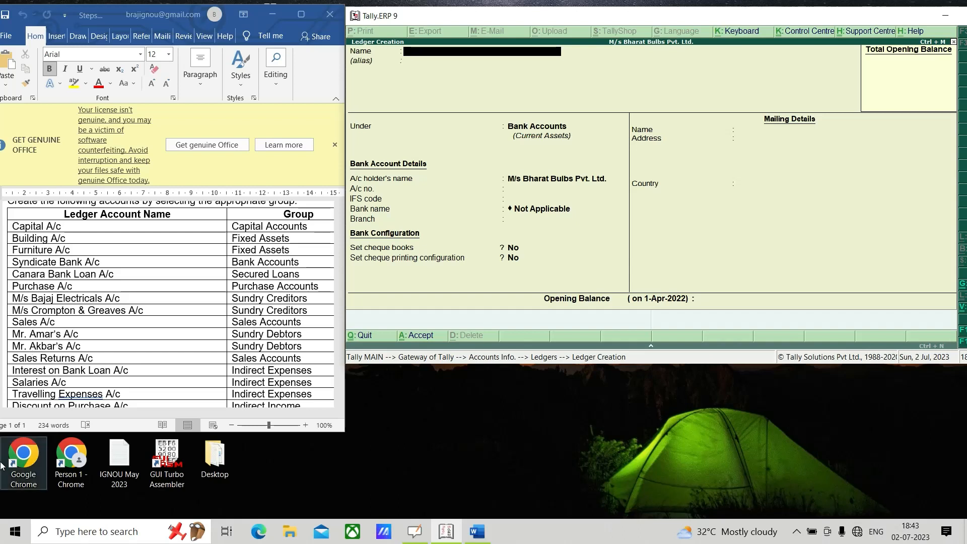
click(42, 282)
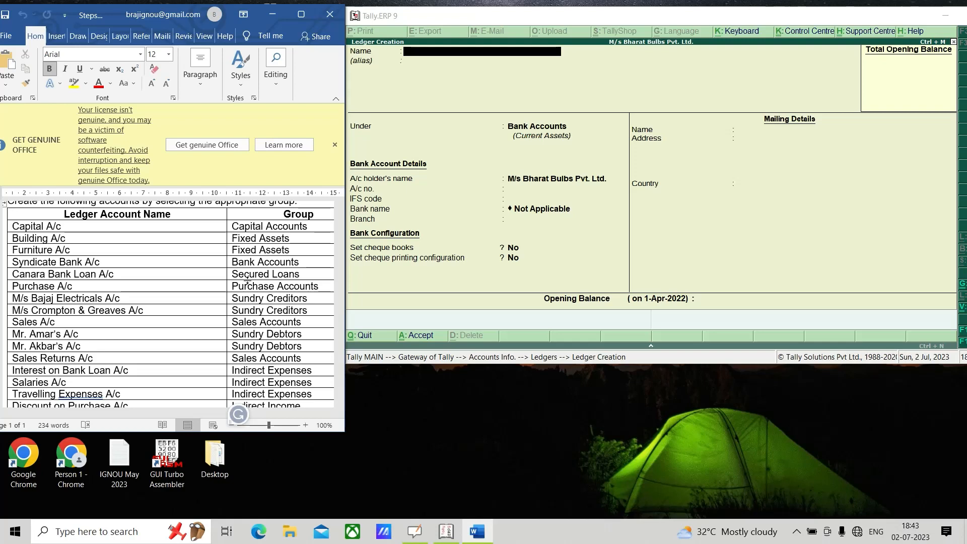
text(cSteps:)
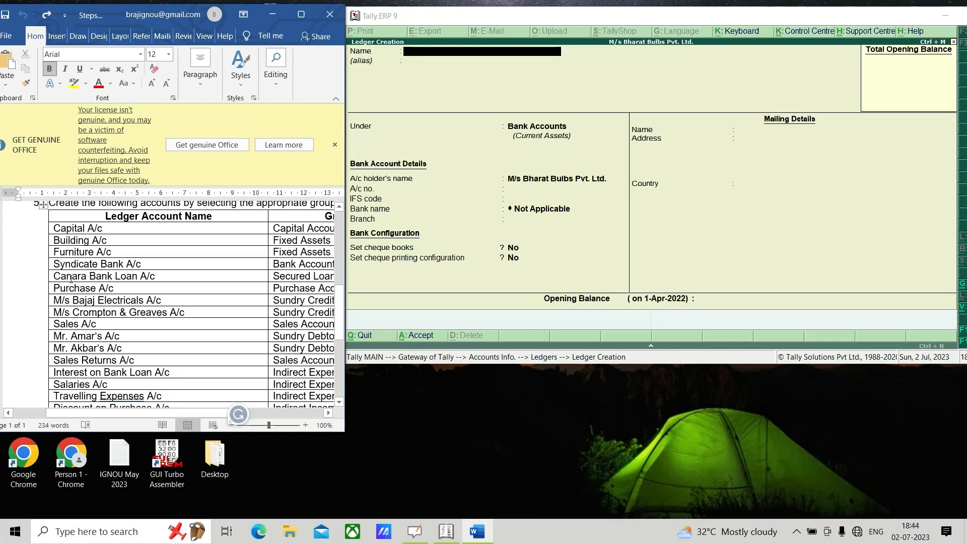
click(71, 278)
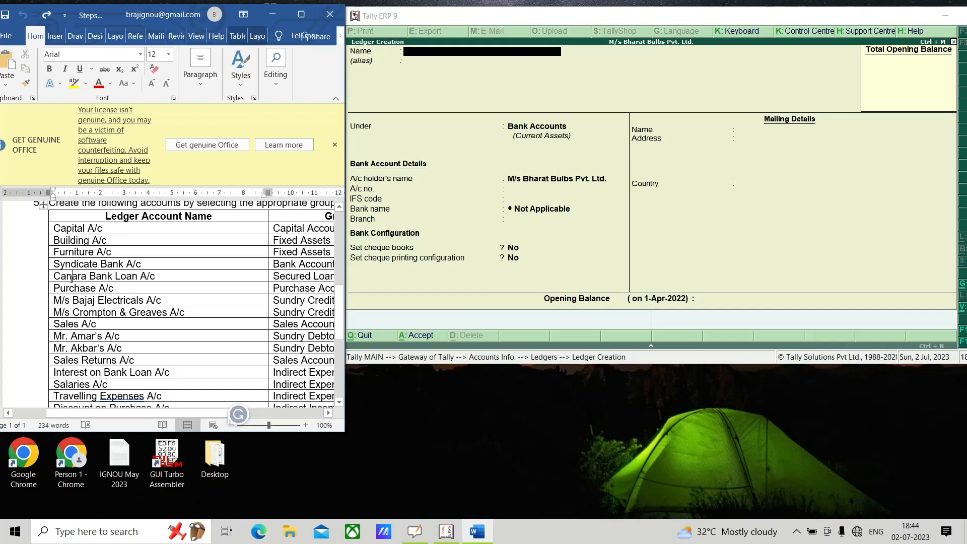
Return to Tally.ERP 9, name the next ledger Canara Bank Loan A/c without an alias and place it under Secured Loans
click(497, 77)
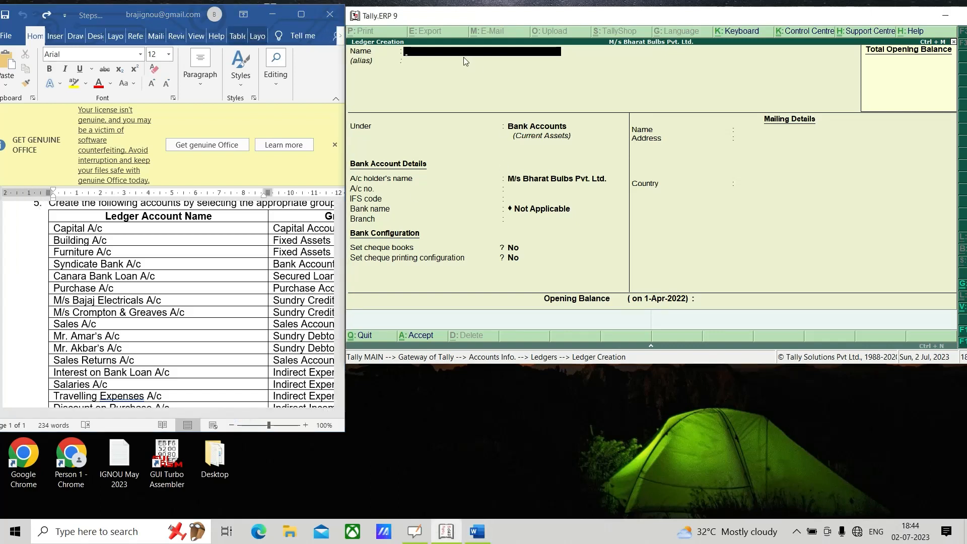
text(Canara Bank Loan a)
key(Return)
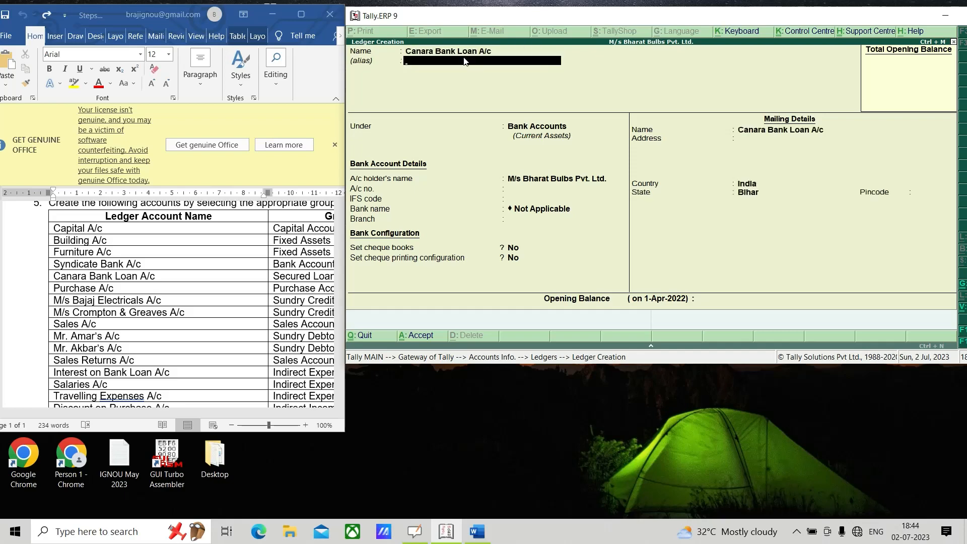
key(Return)
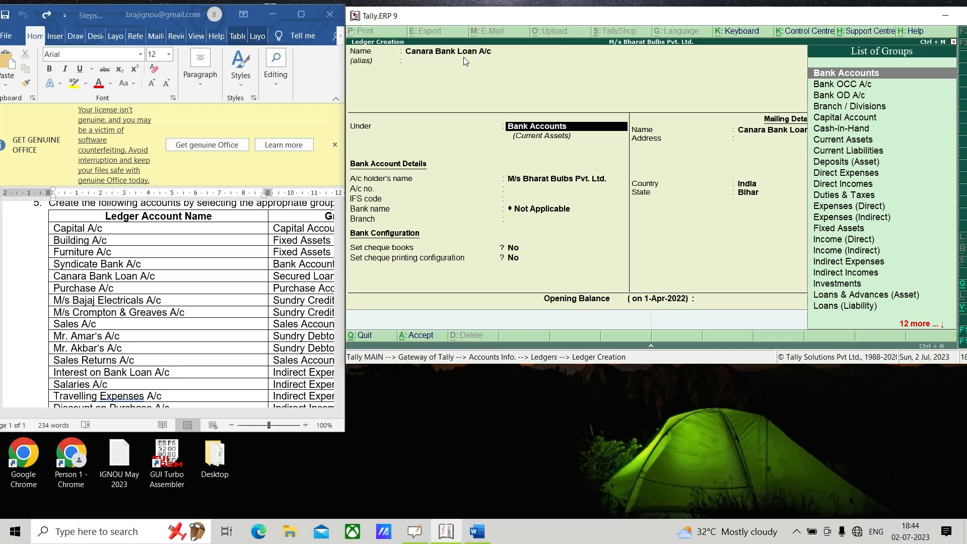
text(S)
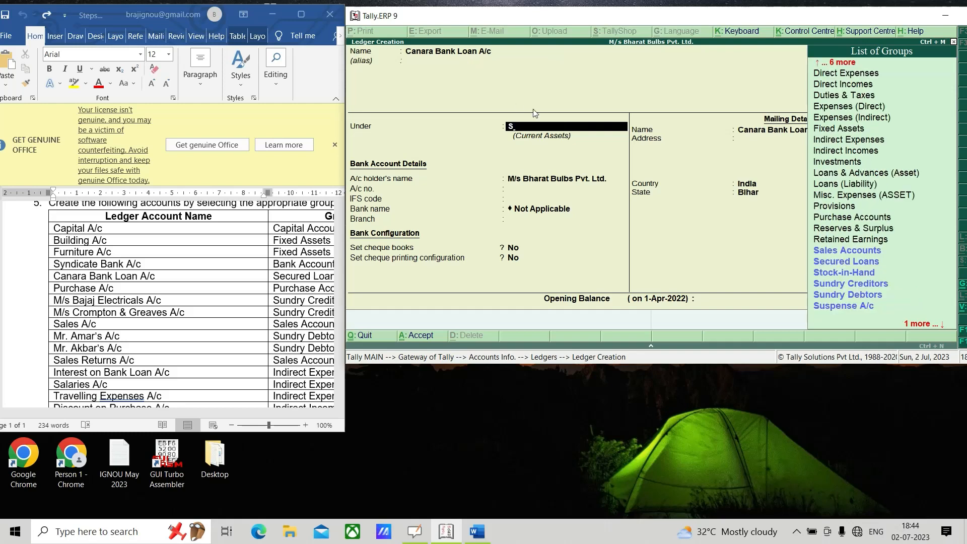
click(858, 266)
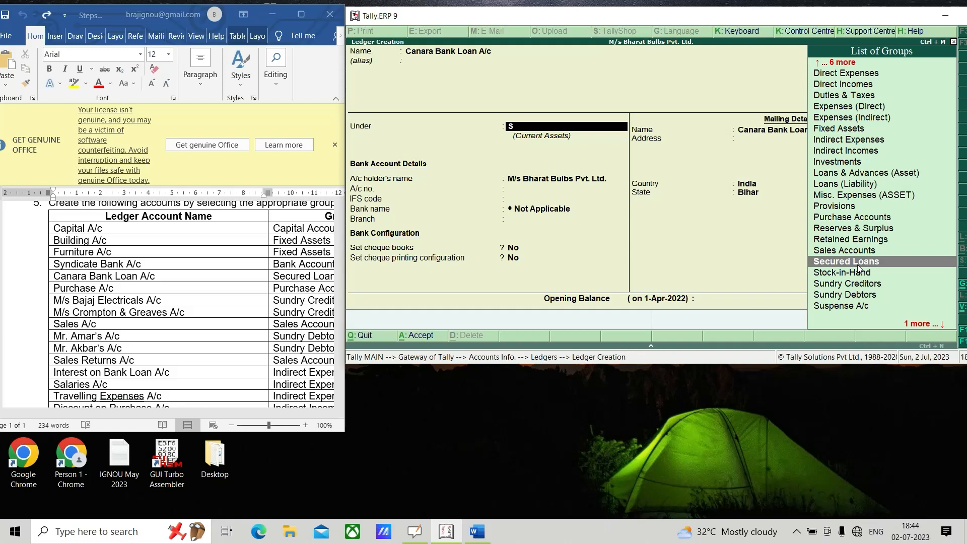
click(858, 267)
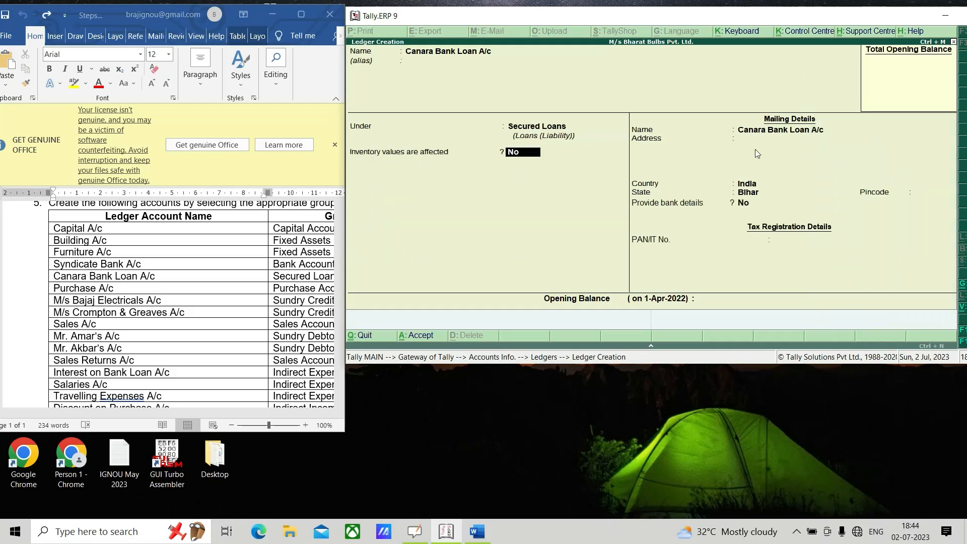
Keep inventory values affected and bank details at No for Canara Bank Loan A/c, leave the opening balance blank, and save the ledger
key(Return)
key(Return)
key(Return)
key(Return)
key(Return)
key(Return)
key(Return)
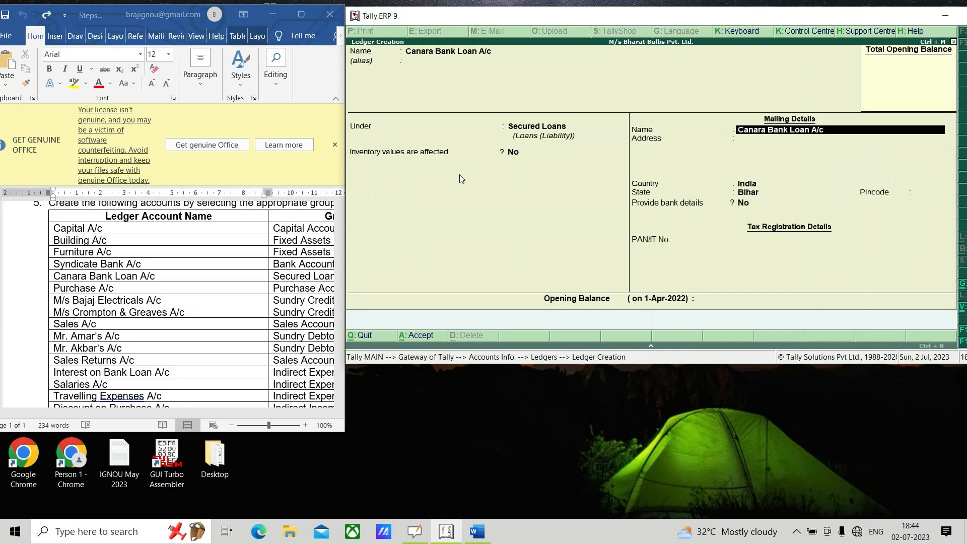
key(Return)
key(Return)
key(Return)
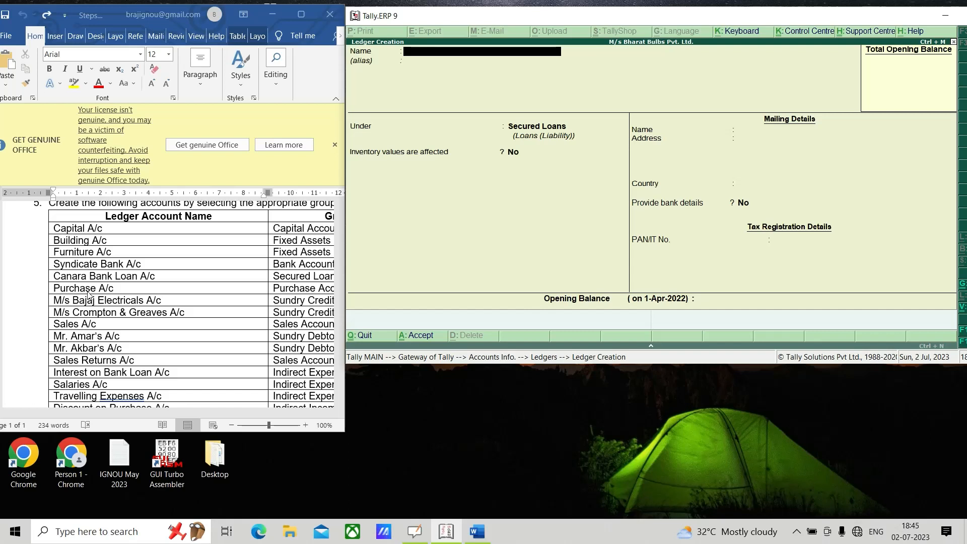
Name the next ledger Purchase A/c without an alias and place it under the Purchase Accounts group
text(urchase a/c)
key(Return)
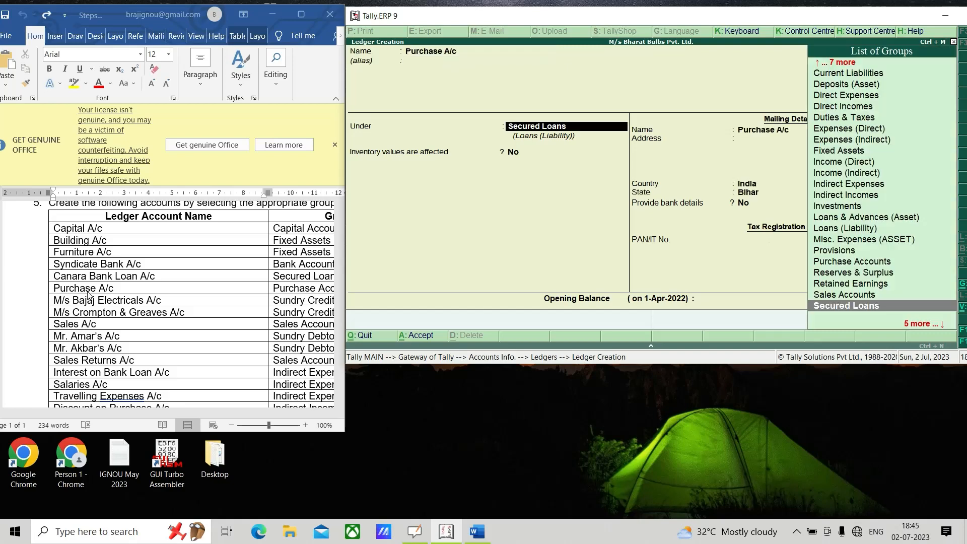
text(P)
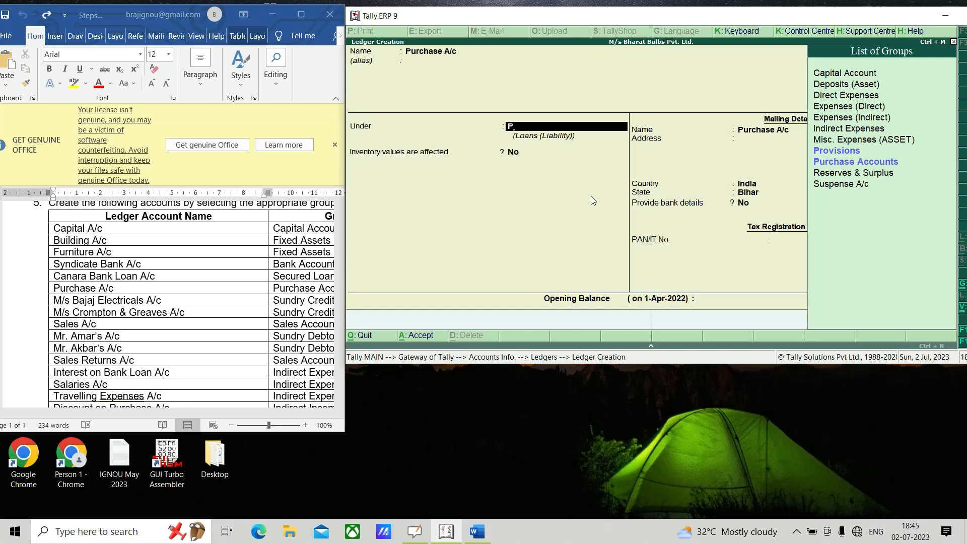
key(Down)
key(Down)
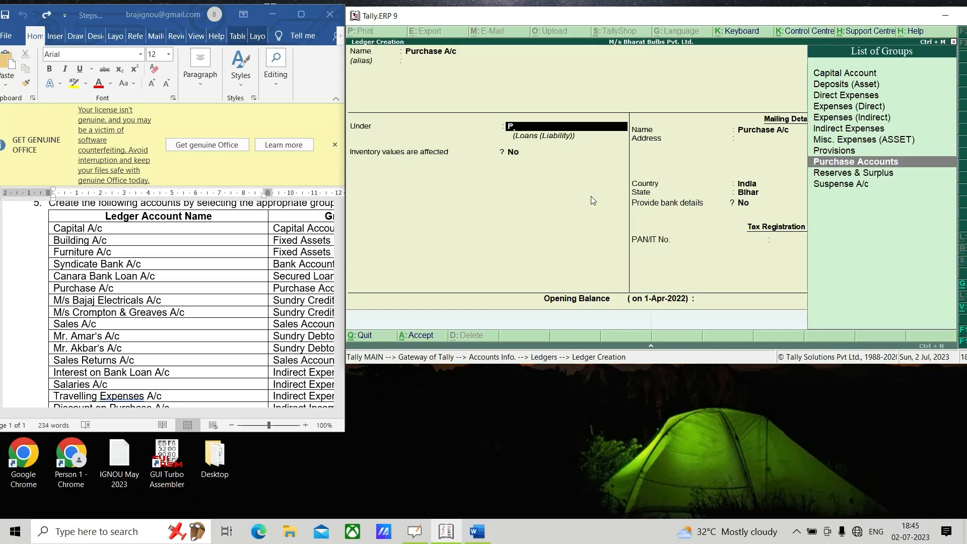
key(Return)
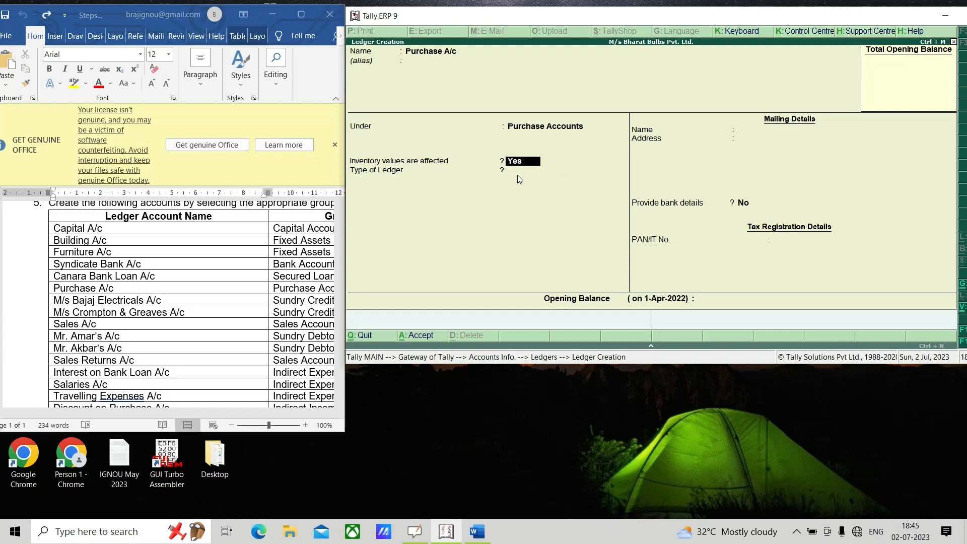
Keep inventory values affected at Yes, set the ledger type to Not Applicable, keep bank details at No, and save Purchase A/c
key(Return)
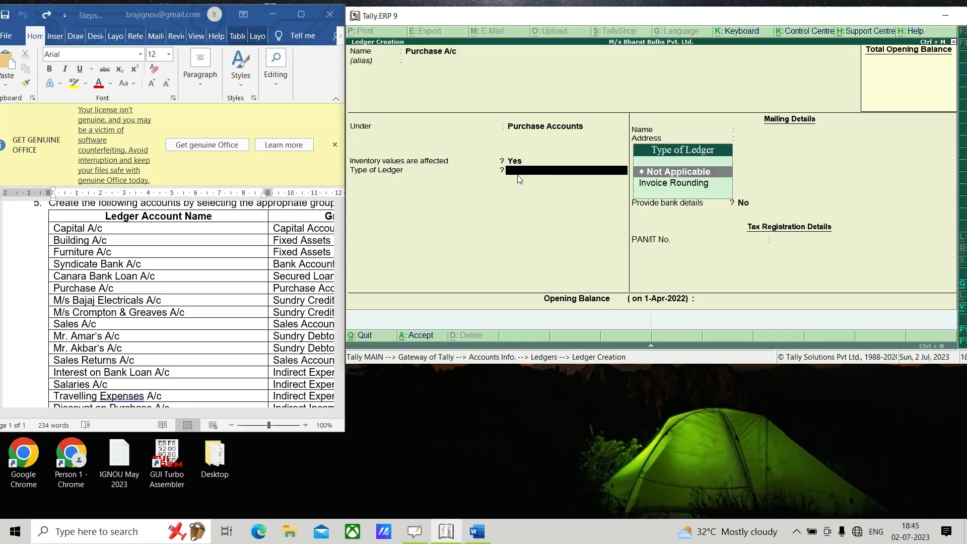
key(Return)
key(Return)
key(Return)
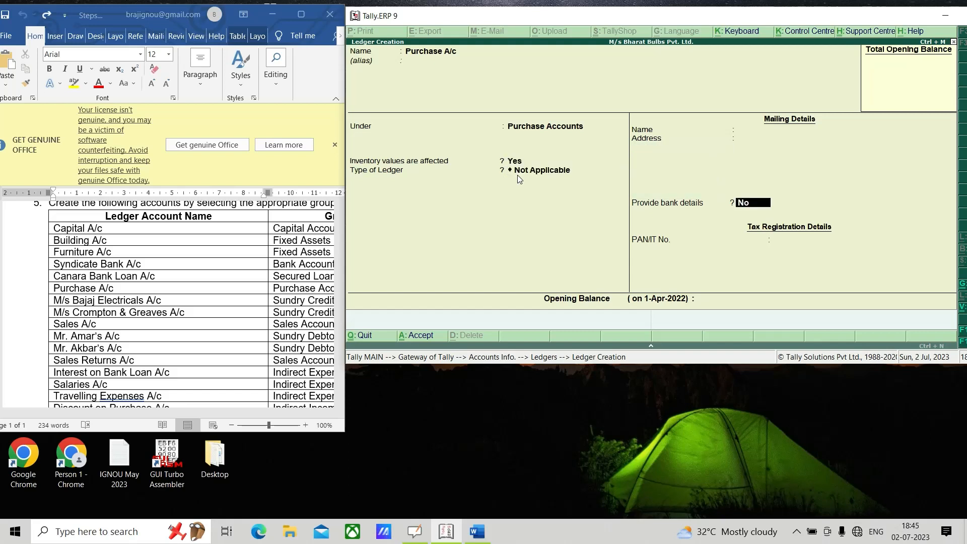
key(Return)
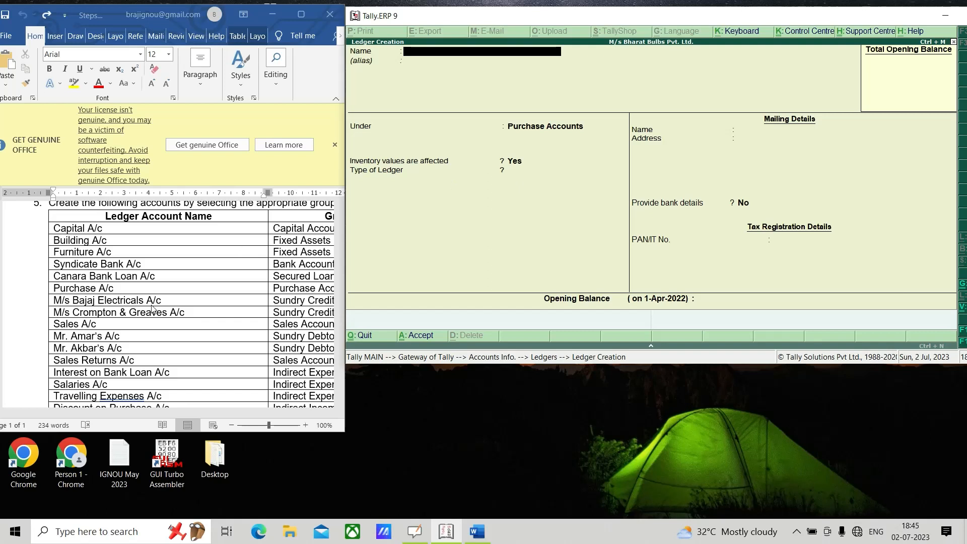
Return to Tally.ERP 9, name the next ledger M/s Bajaj Electricals A/c without an alias and place it under Sundry Creditors
click(176, 304)
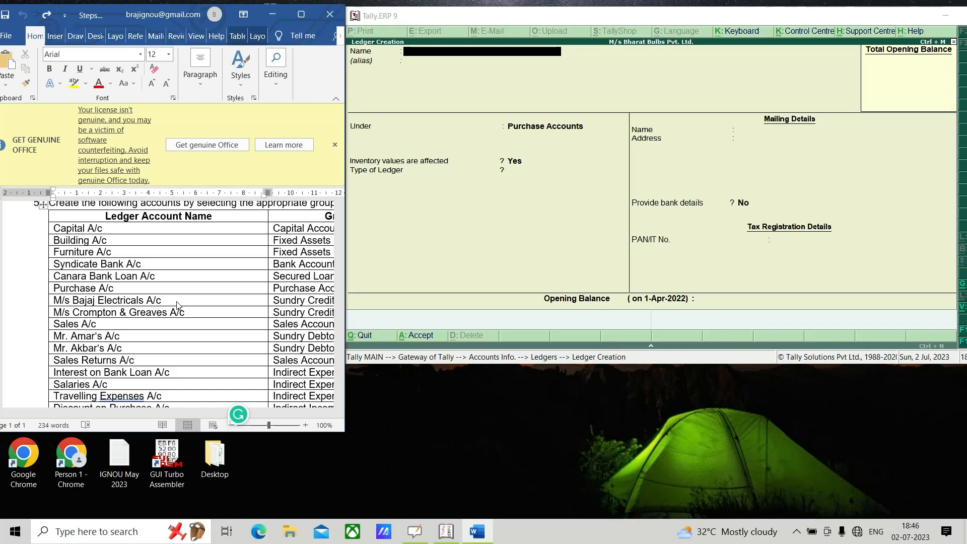
click(428, 58)
text(M/s)
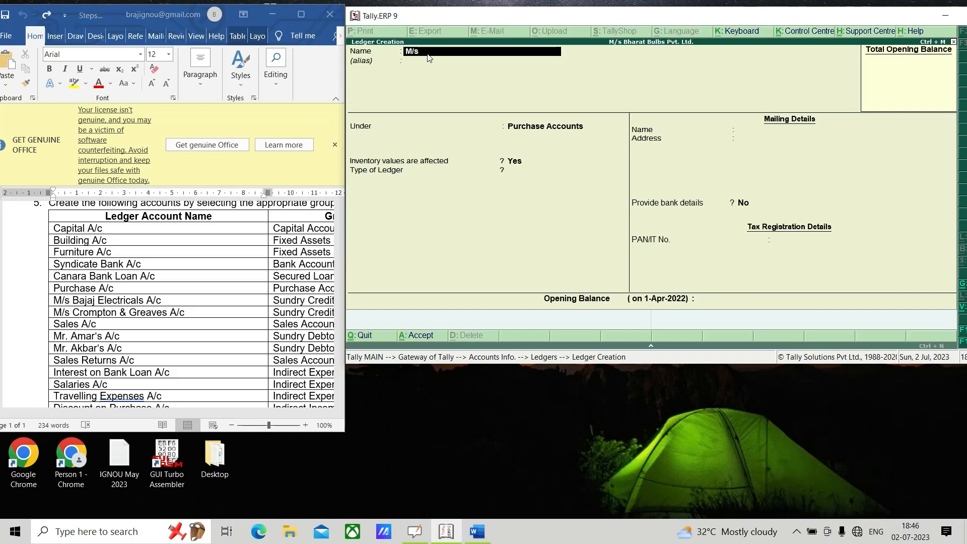
text( Bajaj Electricals A/c)
key(Return)
key(Return)
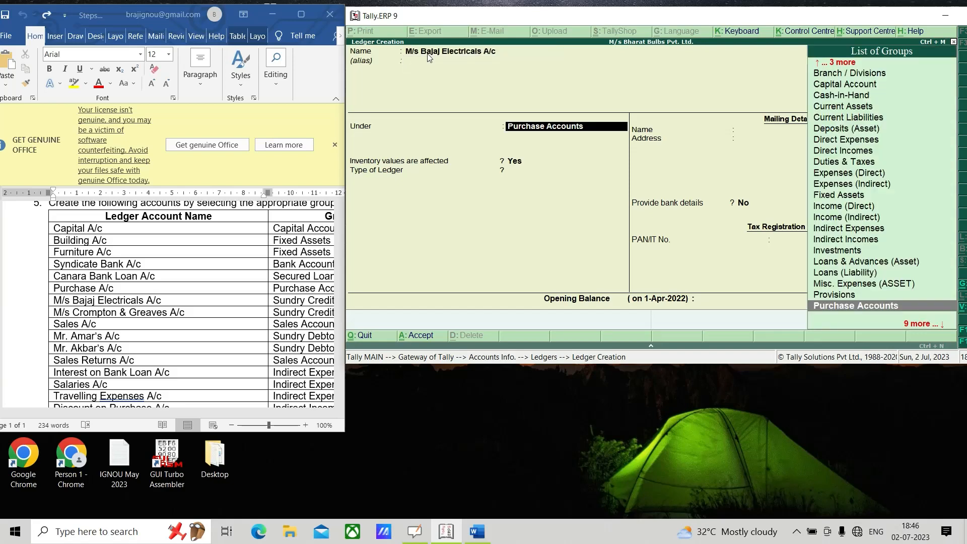
text(S)
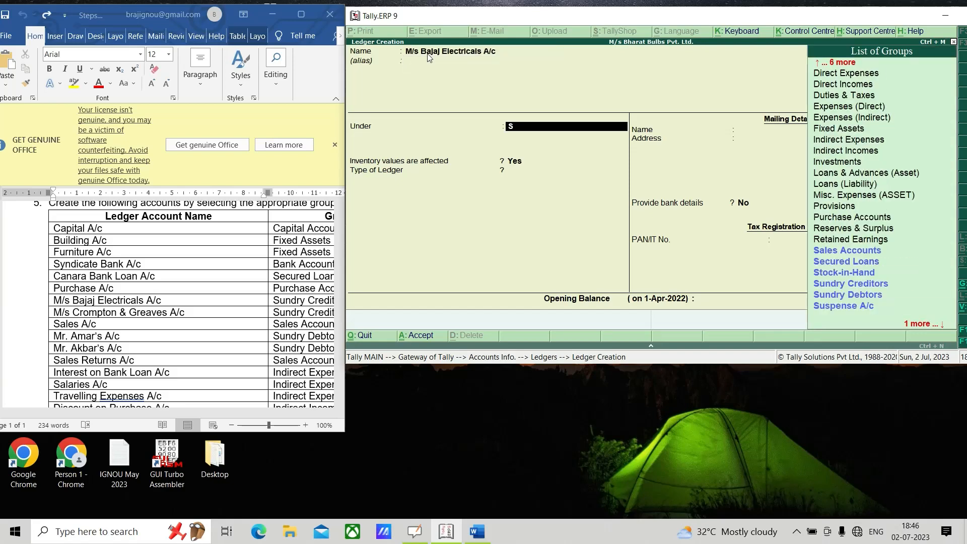
key(Down)
key(Down)
key(Down)
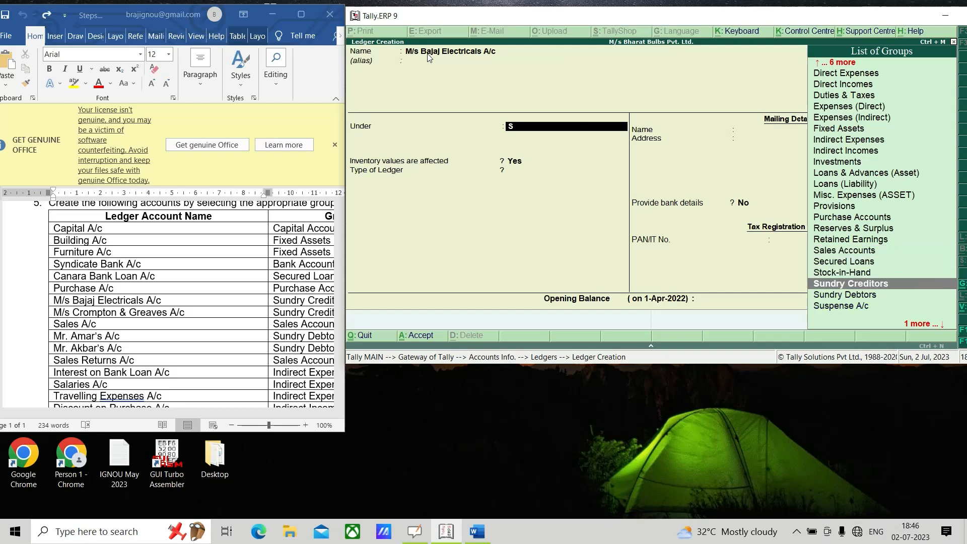
key(Return)
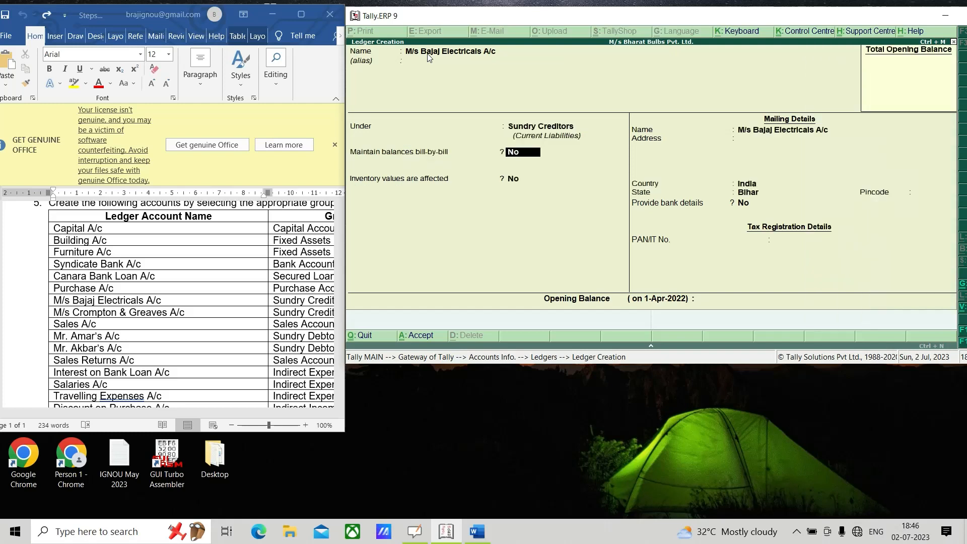
Keep bill-by-bill balances and inventory values affected at No for M/s Bajaj Electricals A/c, keep India as the country, and save the ledger
key(Return)
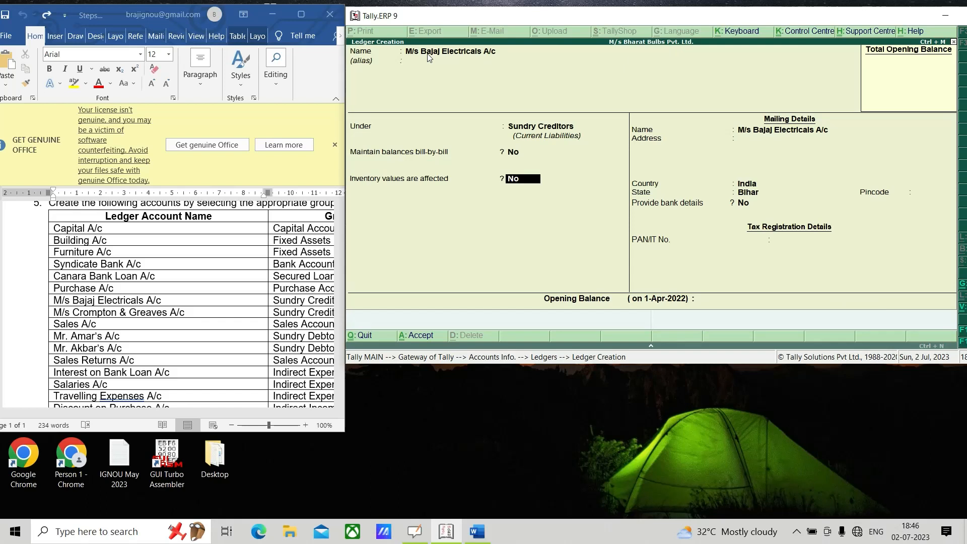
key(Return)
key(Return)
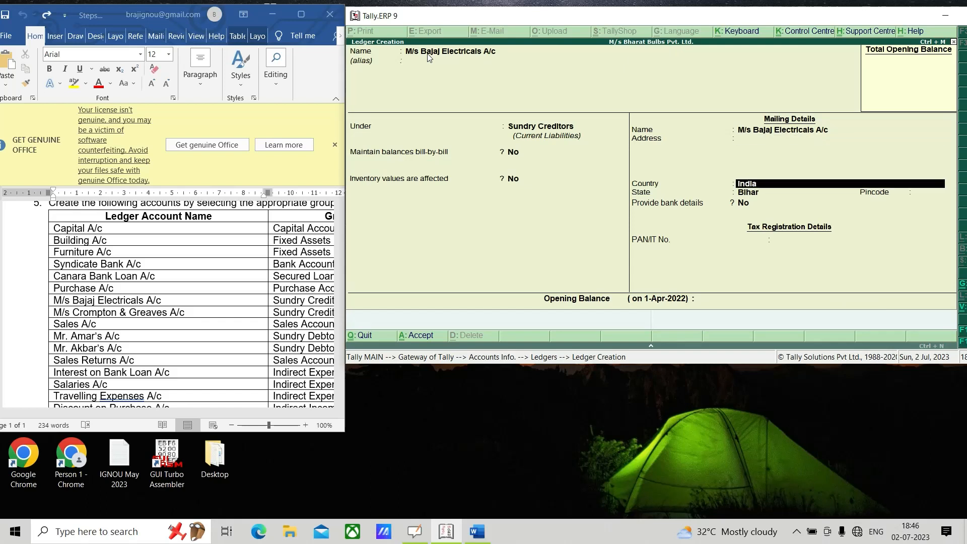
key(Return)
key(ctrl+a)
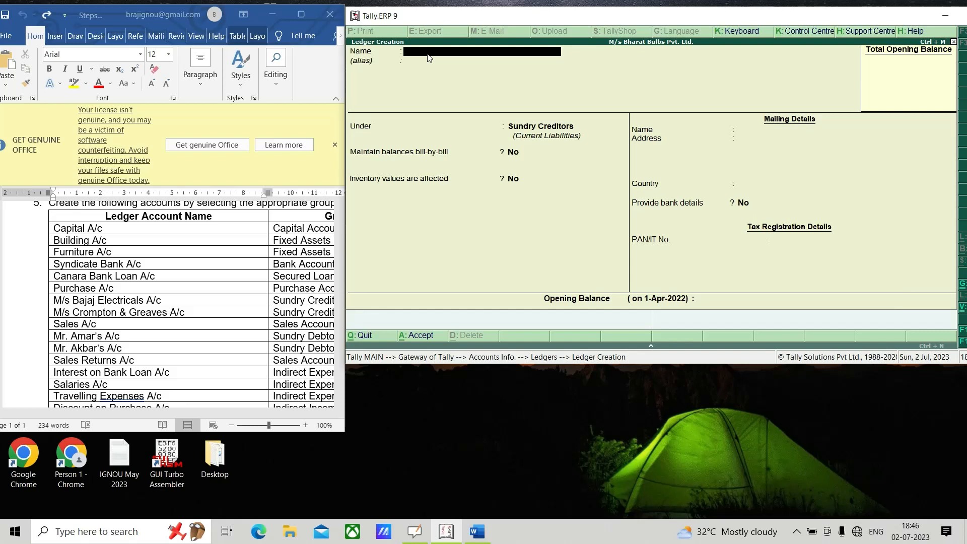
Name the next ledger M/s Crompton & Greaves A/c without an alias, keeping it under Sundry Creditors with bill-by-bill balances at No
text(M/s Crompton & Greaves A/c)
key(Return)
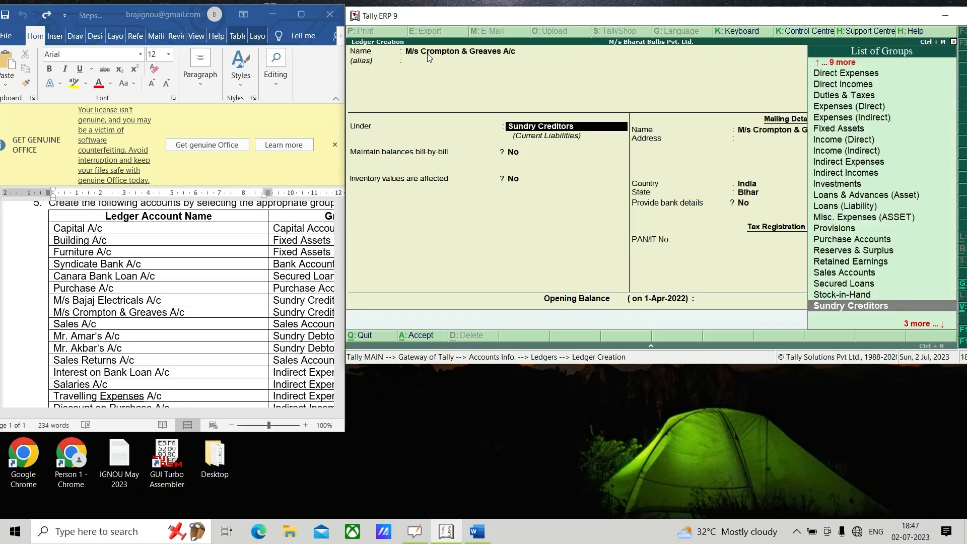
key(Return)
key(Return)
key(Return)
key(Return)
key(Return)
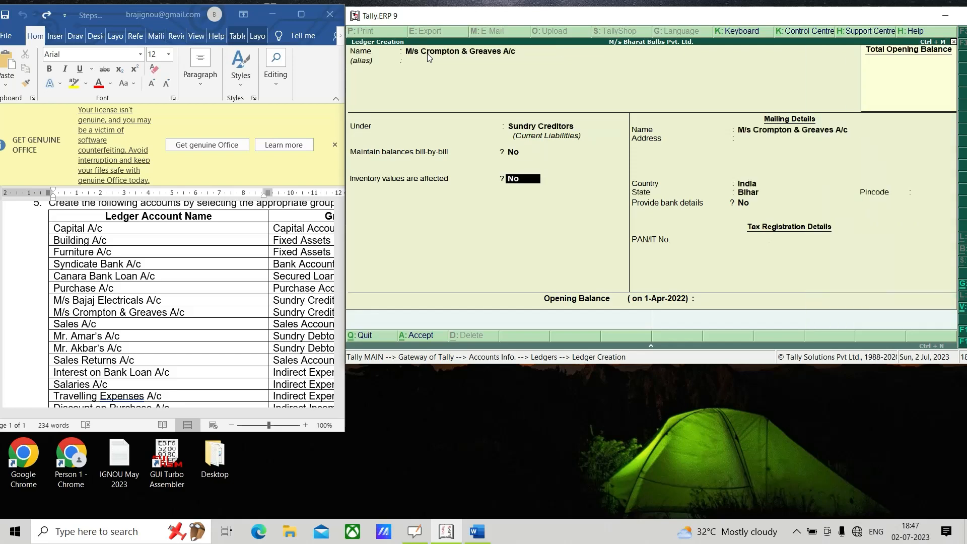
Keep inventory values affected and bank details at No for M/s Crompton & Greaves A/c, leave the PAN and opening balance blank, and save
key(Return)
key(Return)
key(Return)
key(Return)
key(Return)
key(Return)
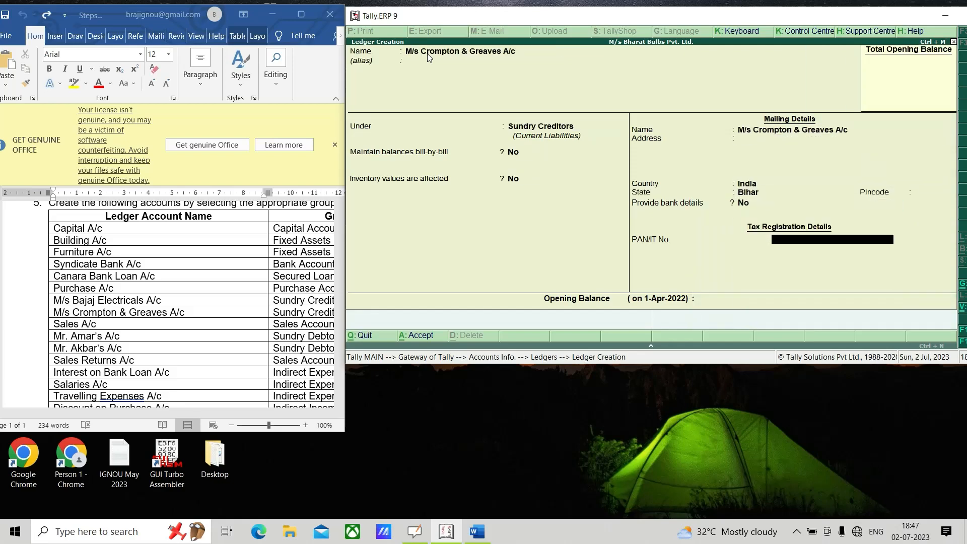
key(Return)
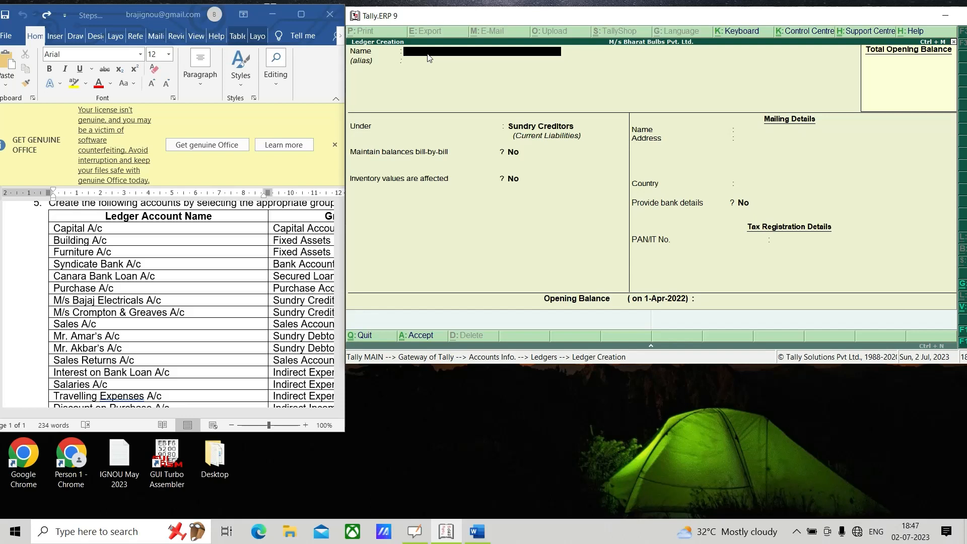
Name the next ledger Sales A/c without an alias and place it under the Sales Accounts group
text(Sales A/c)
key(Return)
key(Return)
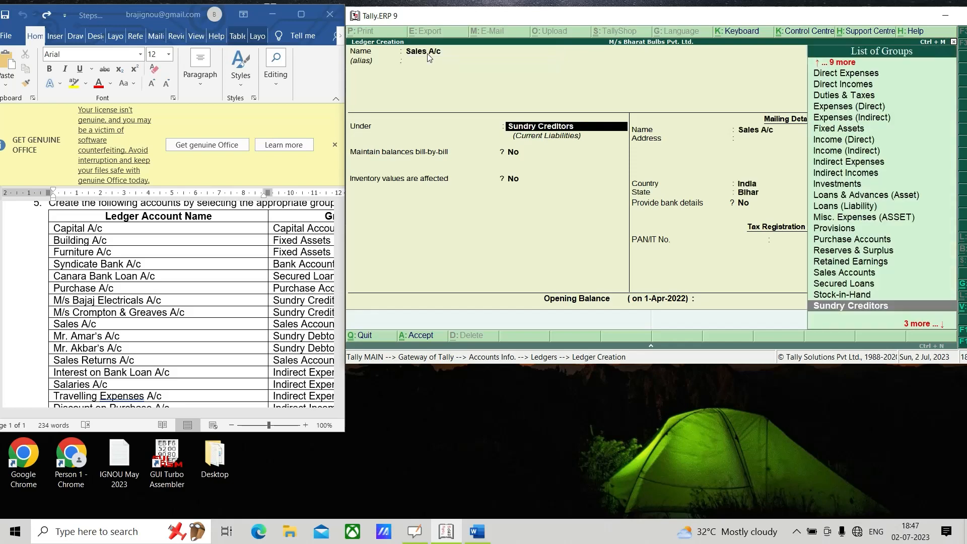
text(S)
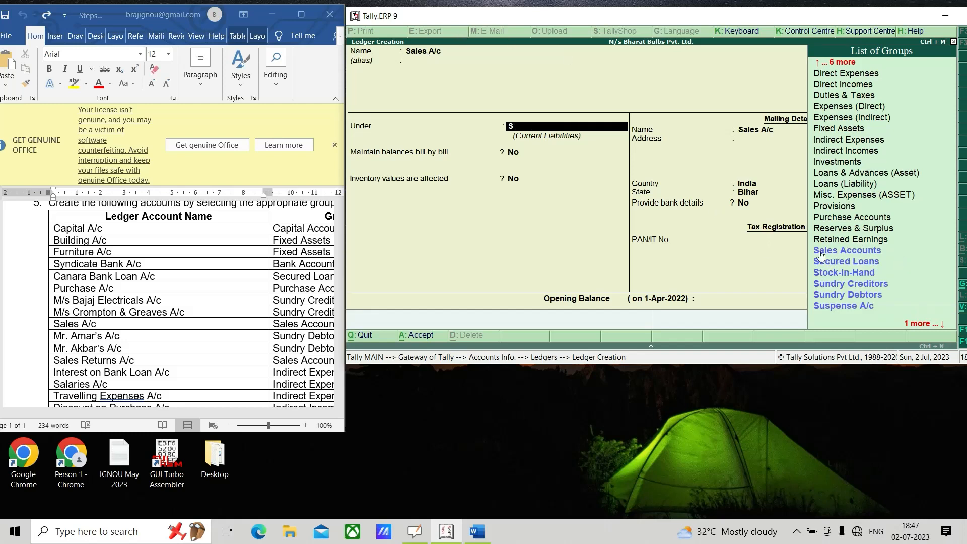
click(859, 252)
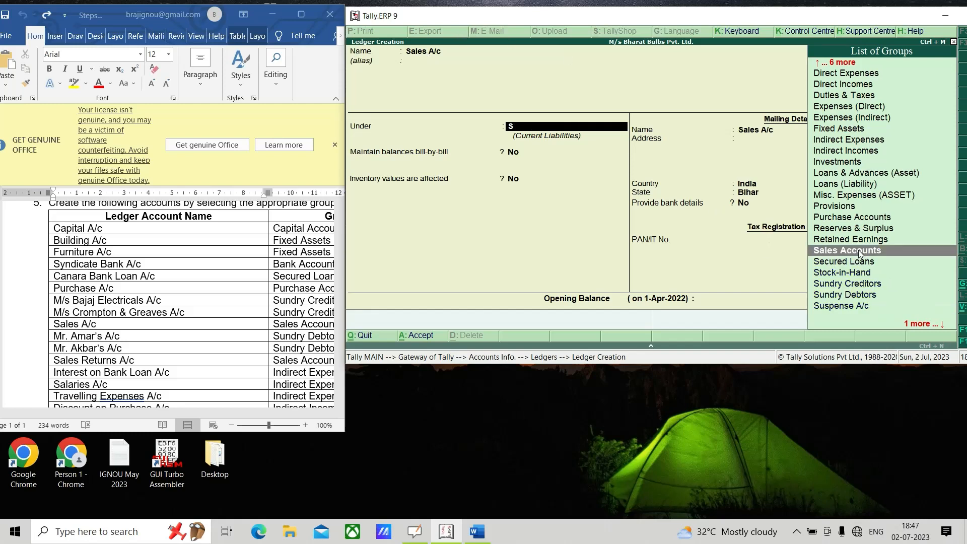
click(860, 252)
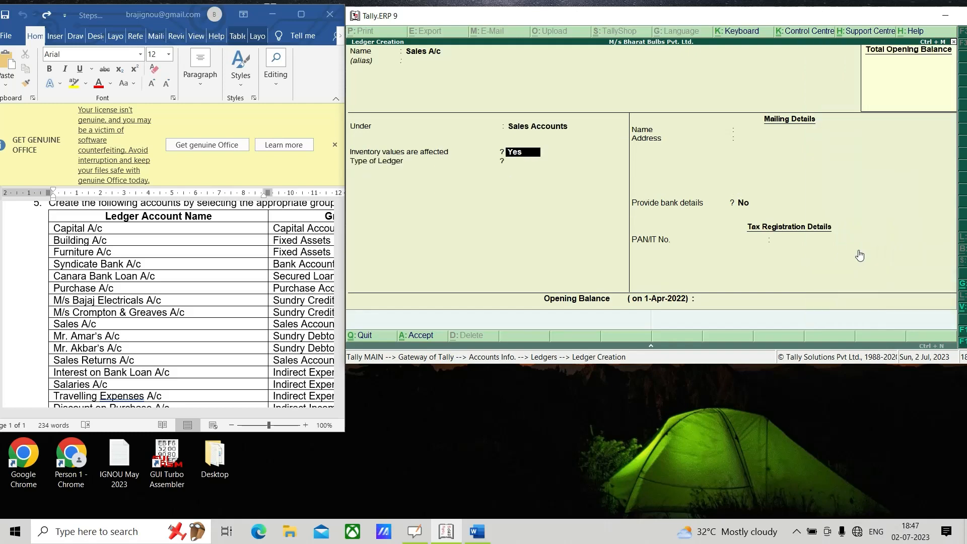
Keep inventory values affected at Yes, set the ledger type to Not Applicable, and save Sales A/c
key(Return)
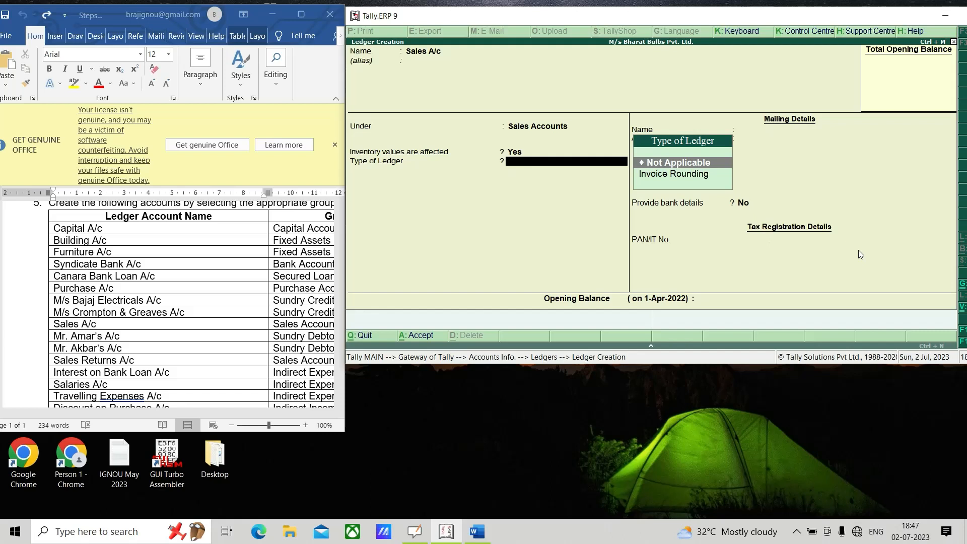
key(Return)
key(ctrl+a)
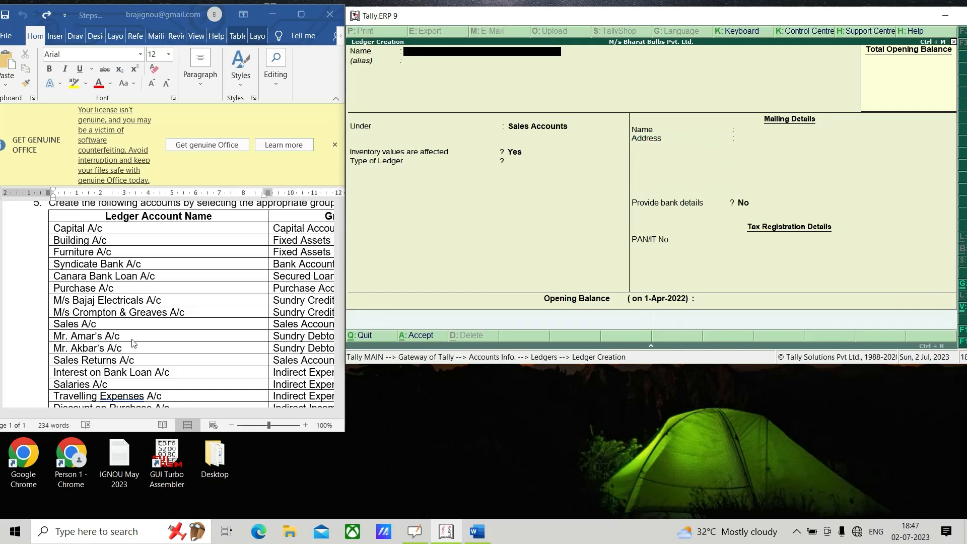
Enter the first listed individual customer's account name as the next ledger, without an alias, and place it under Sundry Debtors
text(Mr Amar's A/c)
key(Return)
key(Return)
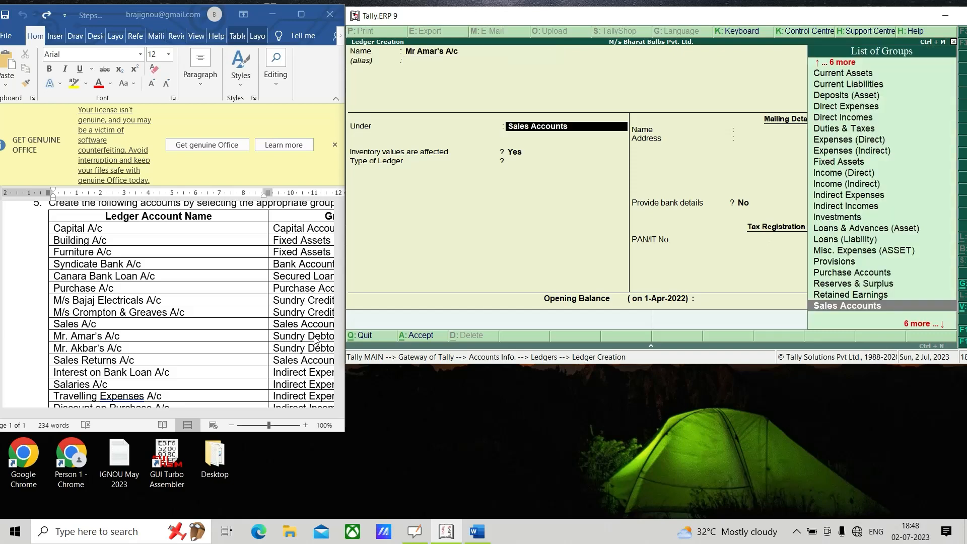
text(S)
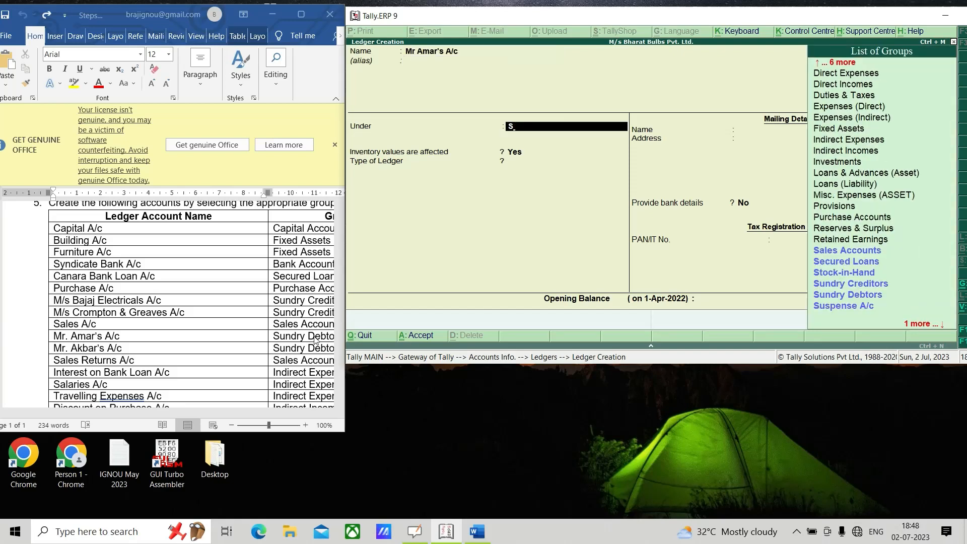
click(828, 299)
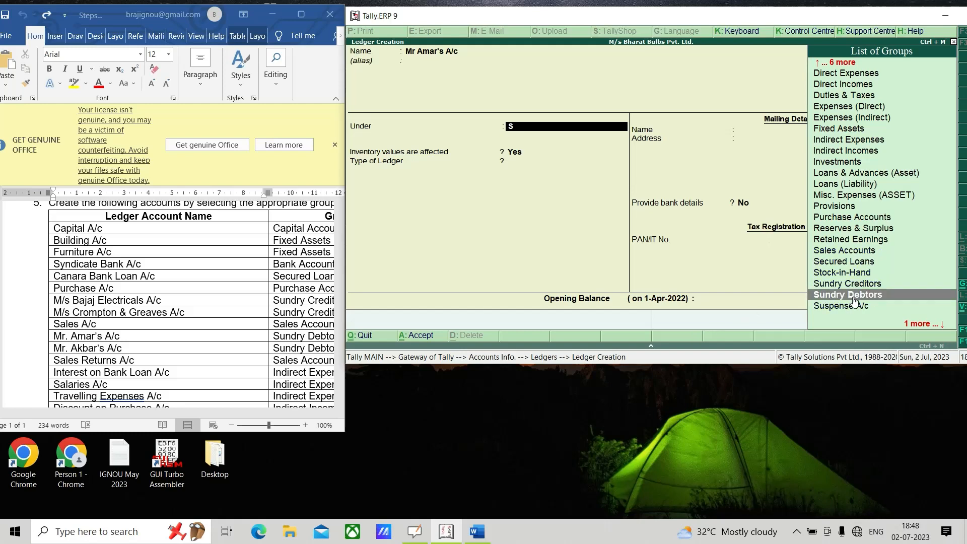
click(853, 297)
Keep bill-by-bill balances, inventory values affected and bank details at No for the first customer's ledger, and save it
key(Return)
key(Return)
key(Return)
key(Return)
key(Return)
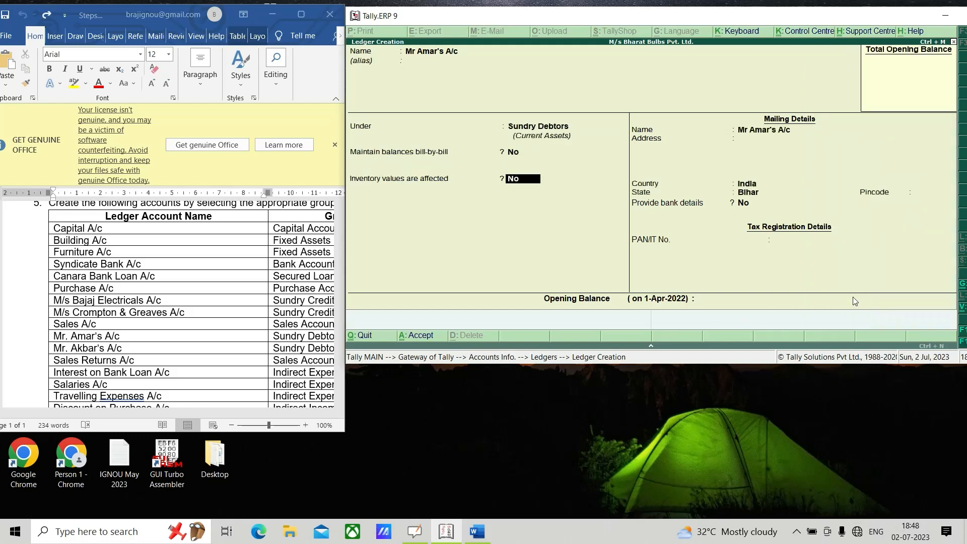
key(Return)
key(Return)
key(Return)
key(Return)
key(Return)
key(Return)
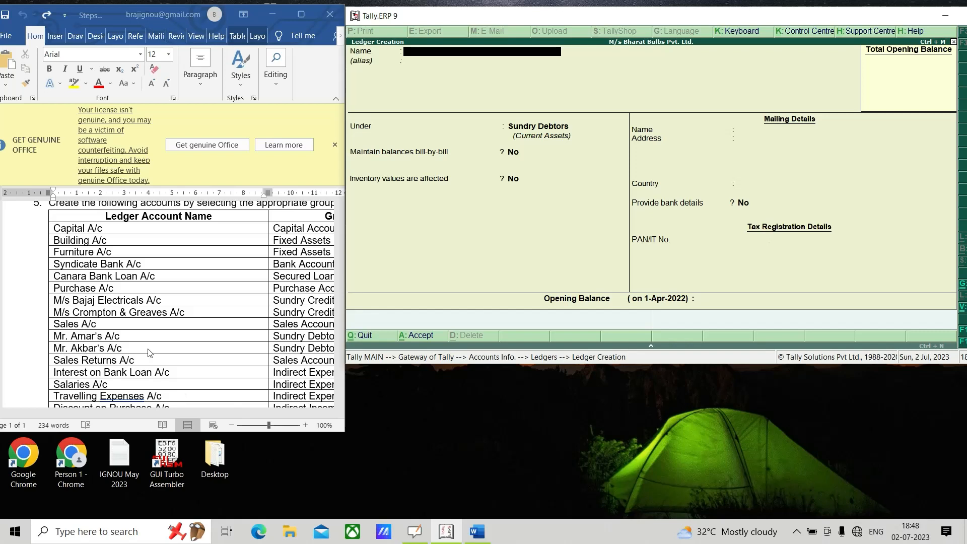
Enter the second listed individual customer's account name as the next ledger, without an alias, and keep it under Sundry Debtors
text(Mr Akbar's a/c)
key(Return)
key(Return)
key(Return)
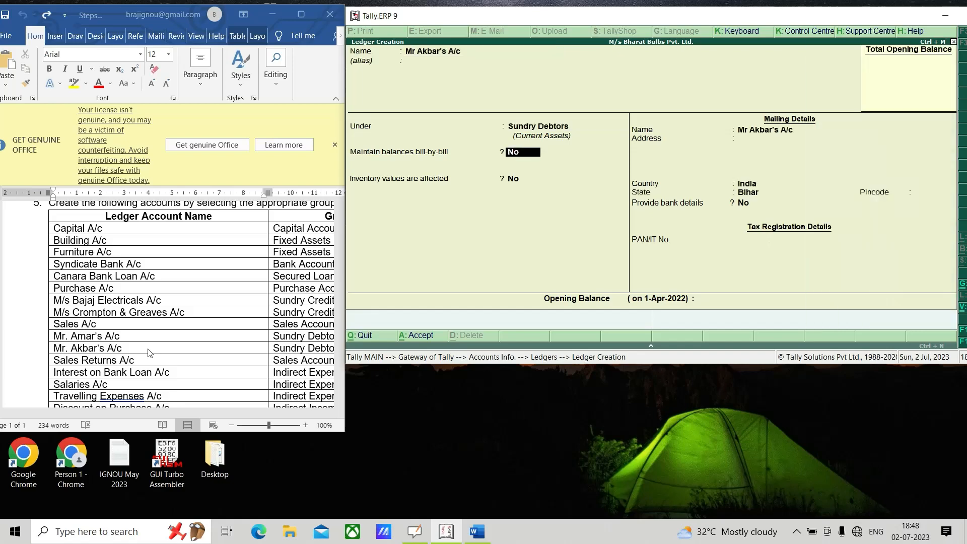
key(Up)
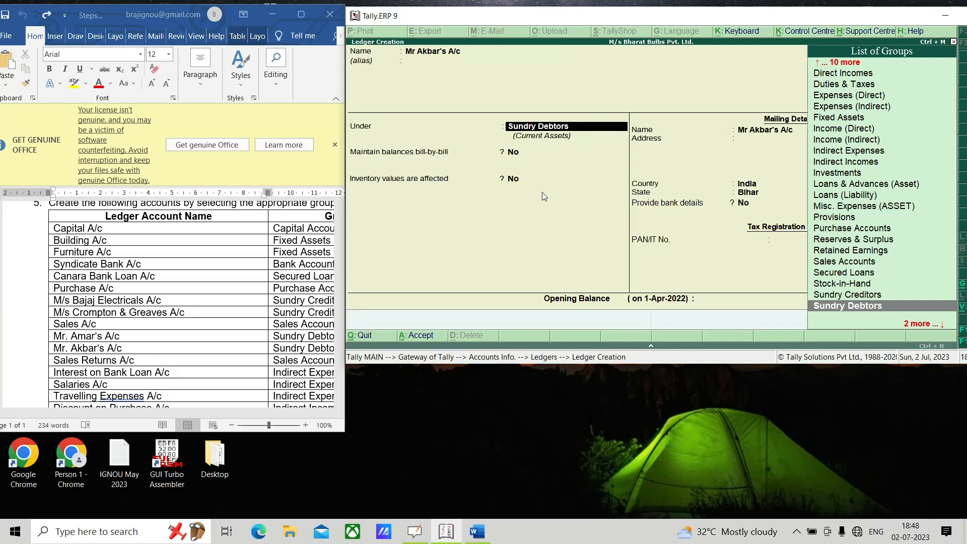
key(Return)
Keep bill-by-bill balances, inventory values affected and bank details at No for the second customer's ledger, and save it
key(Return)
key(Return)
key(Return)
key(Return)
key(Return)
key(Return)
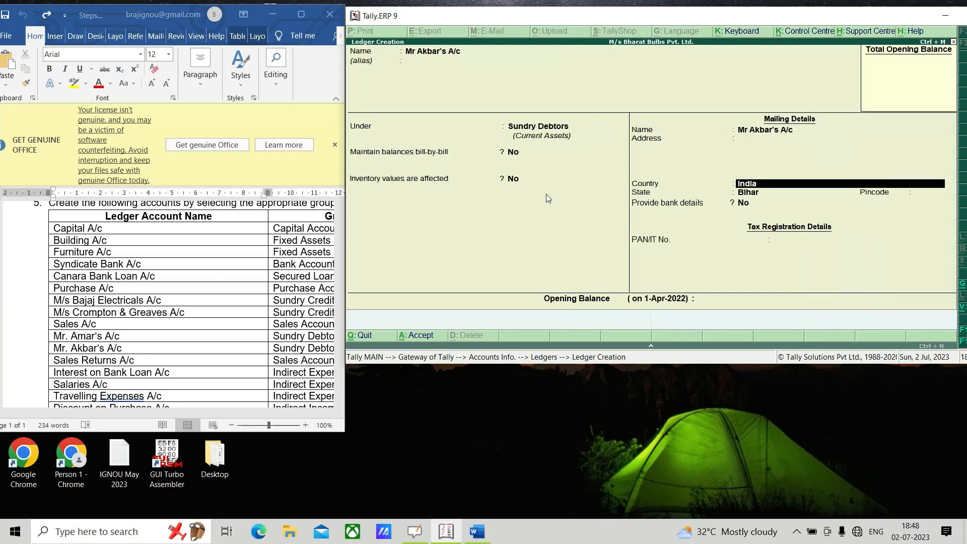
key(Return)
key(Return)
key(Return)
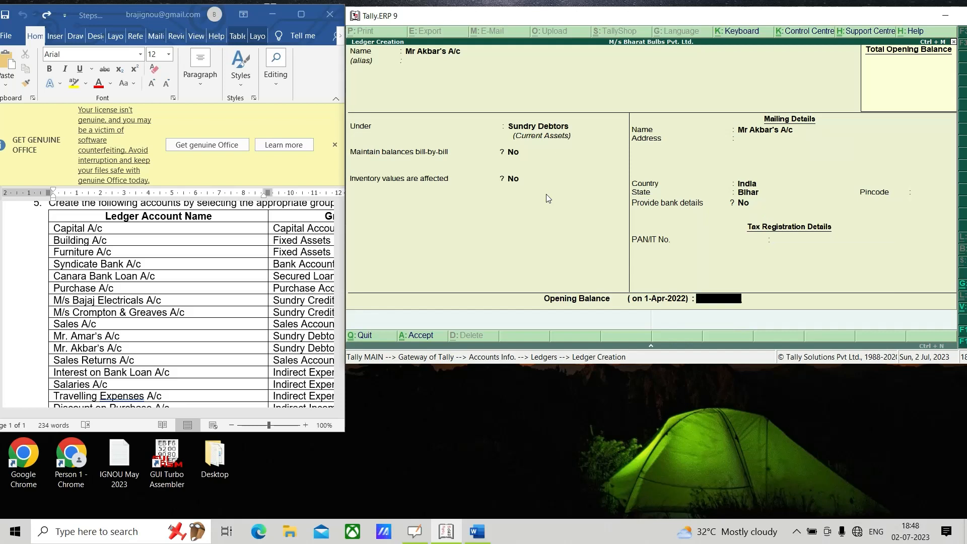
key(Return)
key(Return)
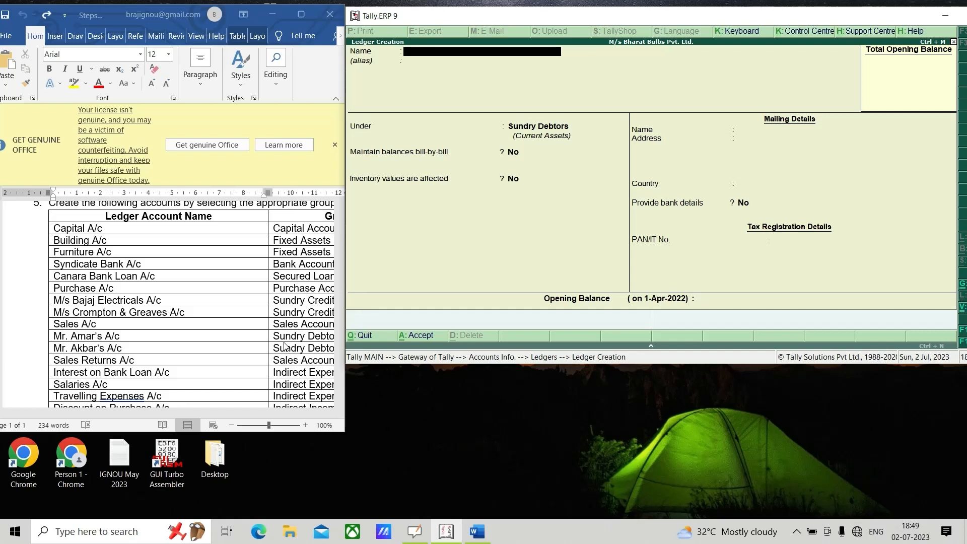
Enter Sales Returns A/c as the next ledger, without an alias, and place it under Sales Accounts
text(Sales Returns A/c)
key(Return)
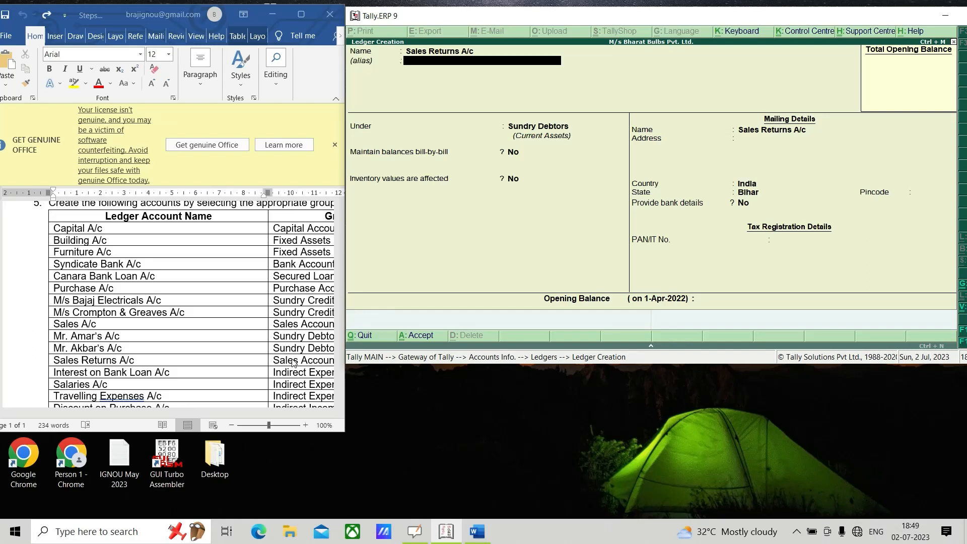
key(Return)
text(s Accounts)
key(Return)
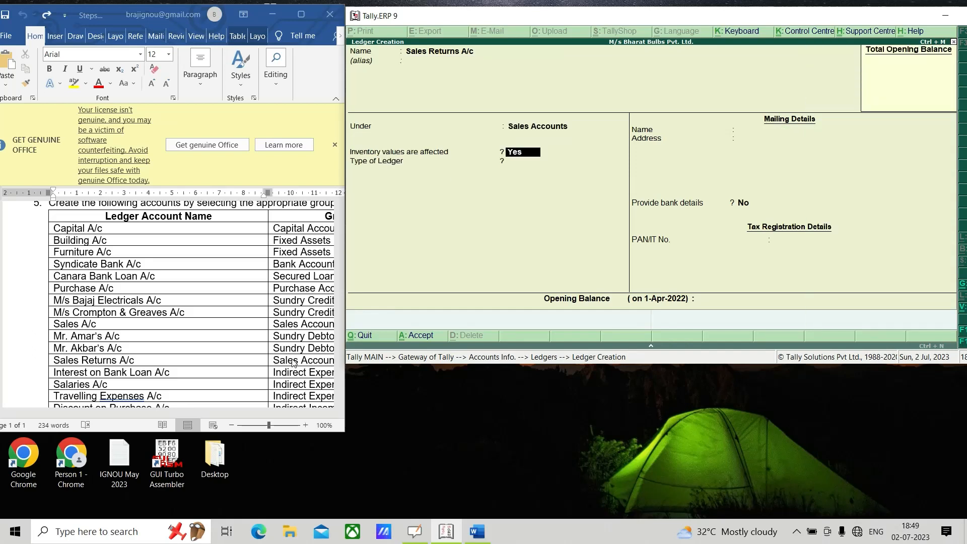
Keep inventory values affected at Yes, set the ledger type to Not Applicable, and save Sales Returns A/c
key(Return)
key(Return)
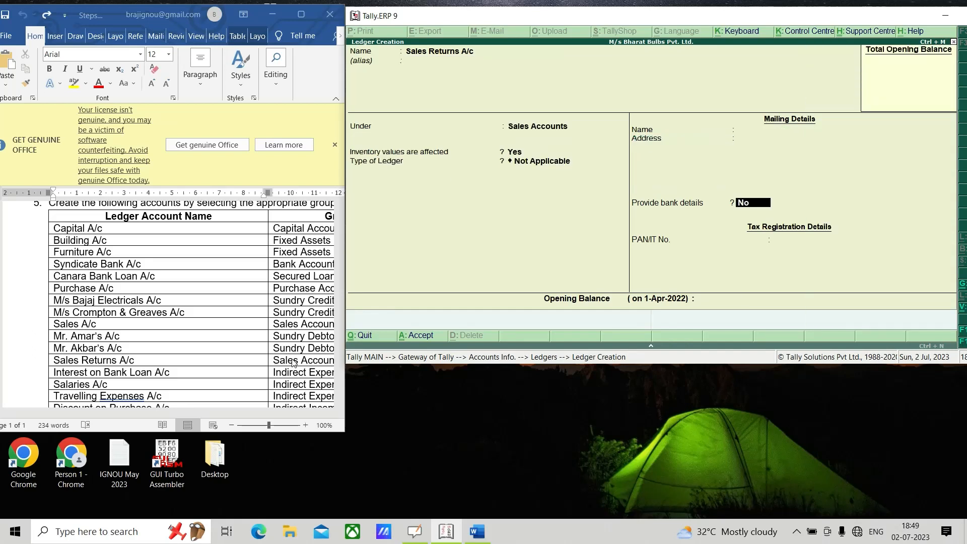
key(Return)
key(Return)
key(Return)
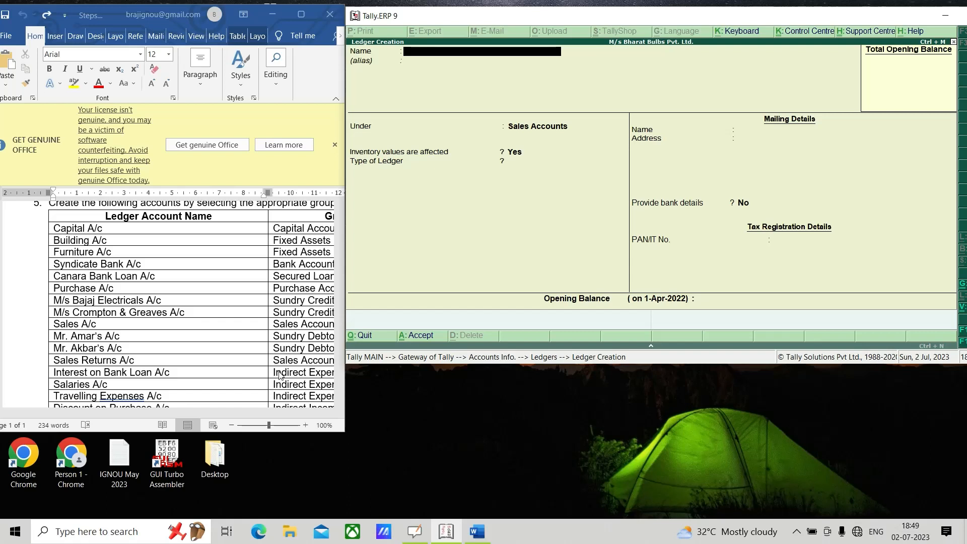
Enter Interest on Bank Loan A/c as the next ledger, without an alias, and place it under Indirect Expenses
text(Interest on Bank Loan)
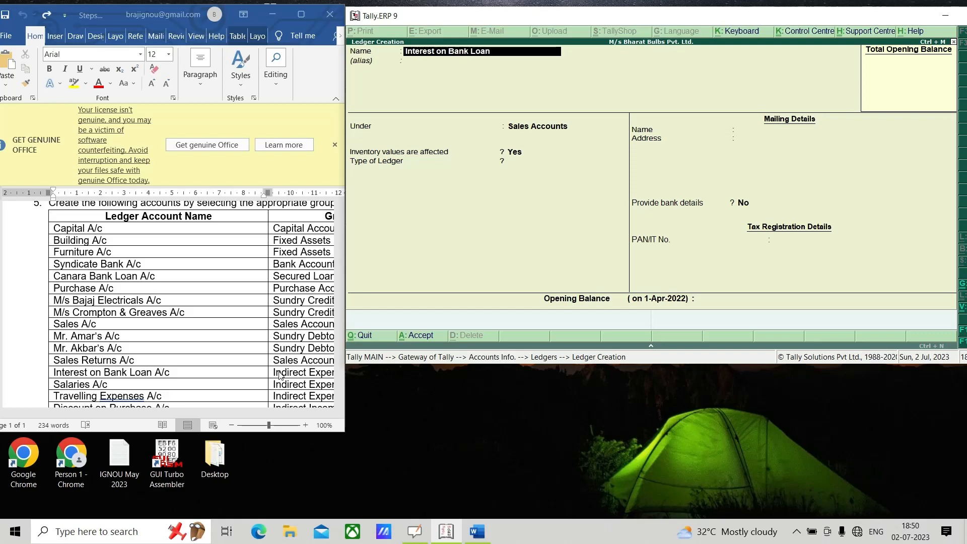
text( A/c)
key(Return)
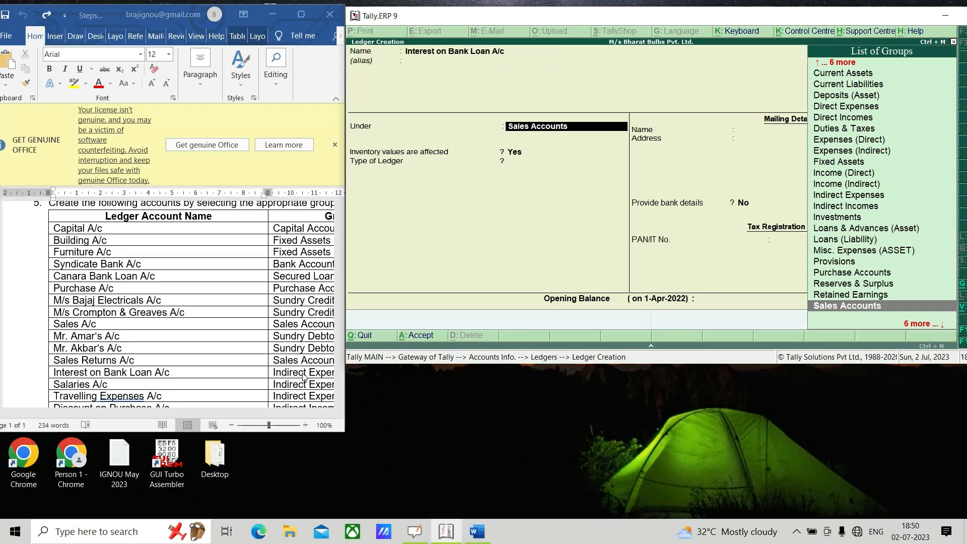
text(I)
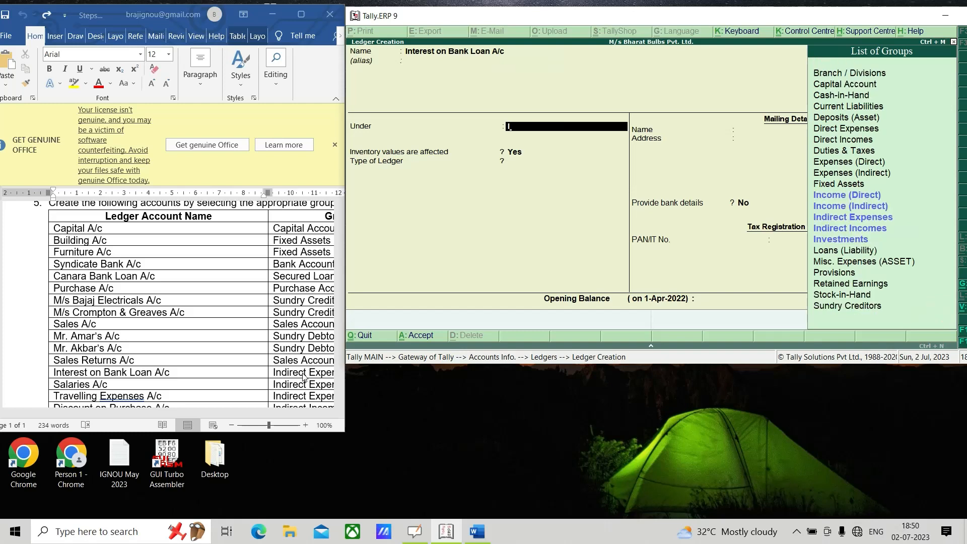
click(874, 222)
click(874, 222)
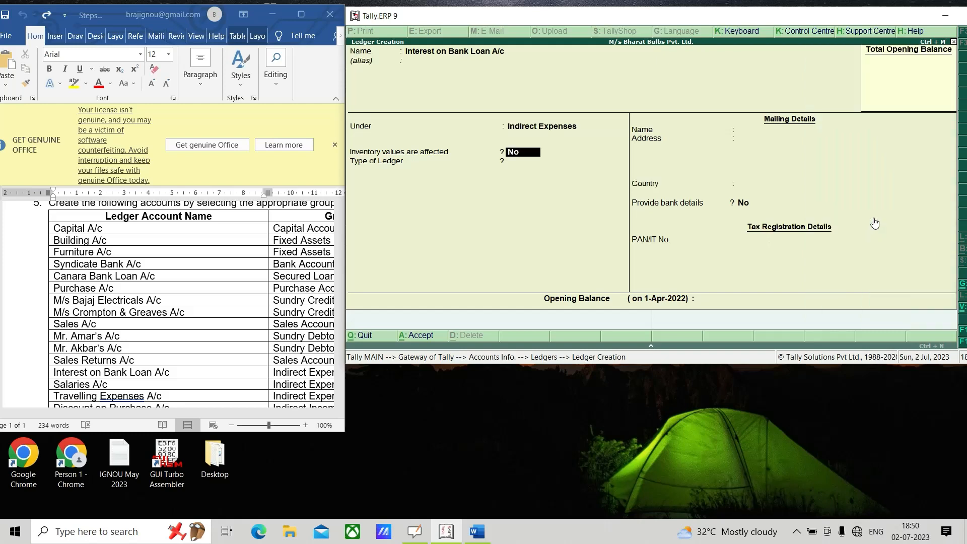
Keep inventory values affected and bank details at No for Interest on Bank Loan A/c, and save the ledger
key(Return)
key(Return)
key(Return)
key(Return)
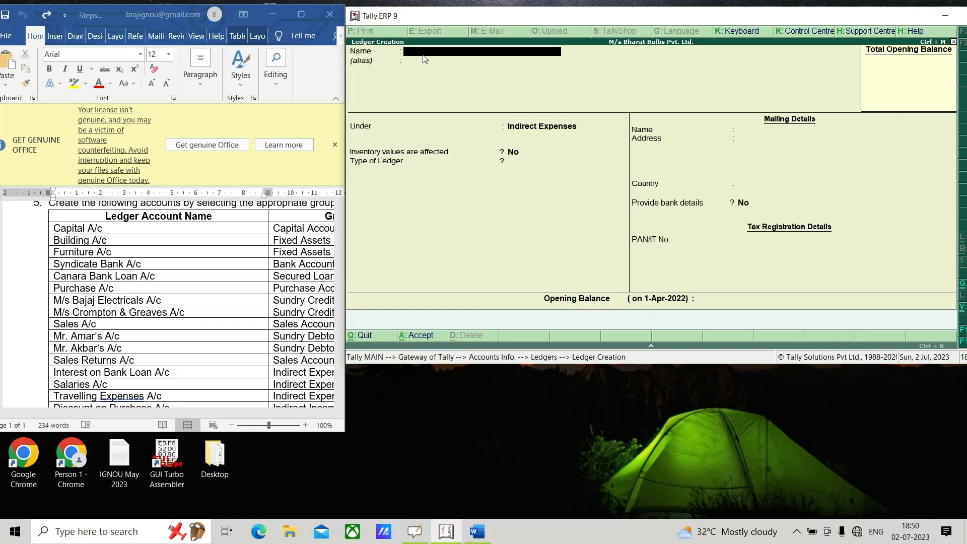
Create the ledger Salries A/c under Indirect Expenses, without an alias and with inventory values affected at No, and save it
text(Salries A/c)
key(Return)
key(Return)
key(Return)
key(Return)
key(Return)
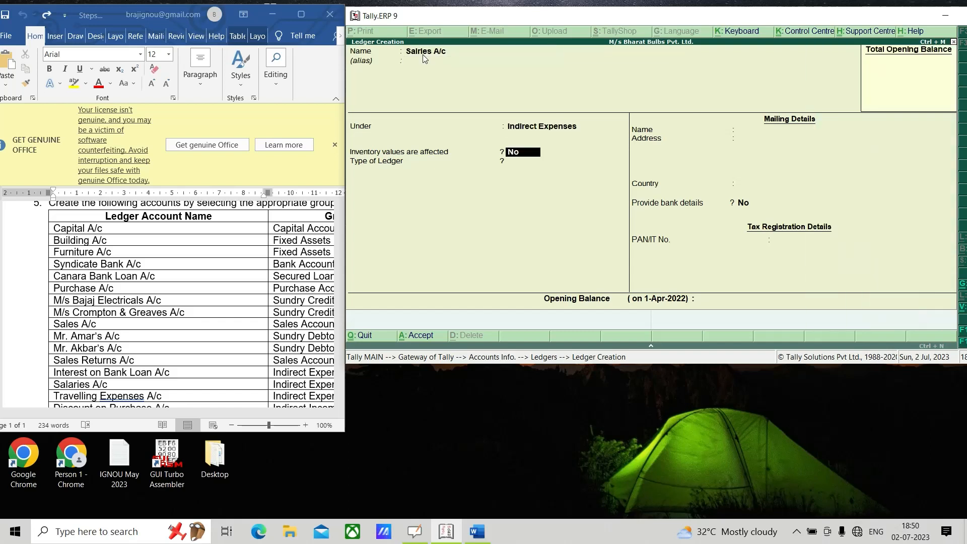
key(Return)
key(Return)
key(Return)
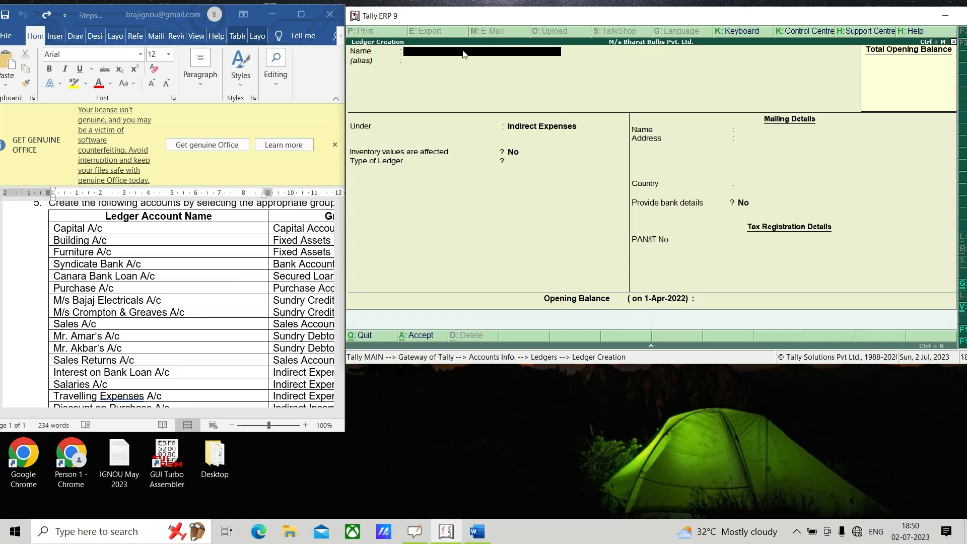
Create the ledger Travelling Expenses A/c under Indirect Expenses, without an alias and with inventory values affected at No, and save it
text(avelling Expenses a/c)
key(Return)
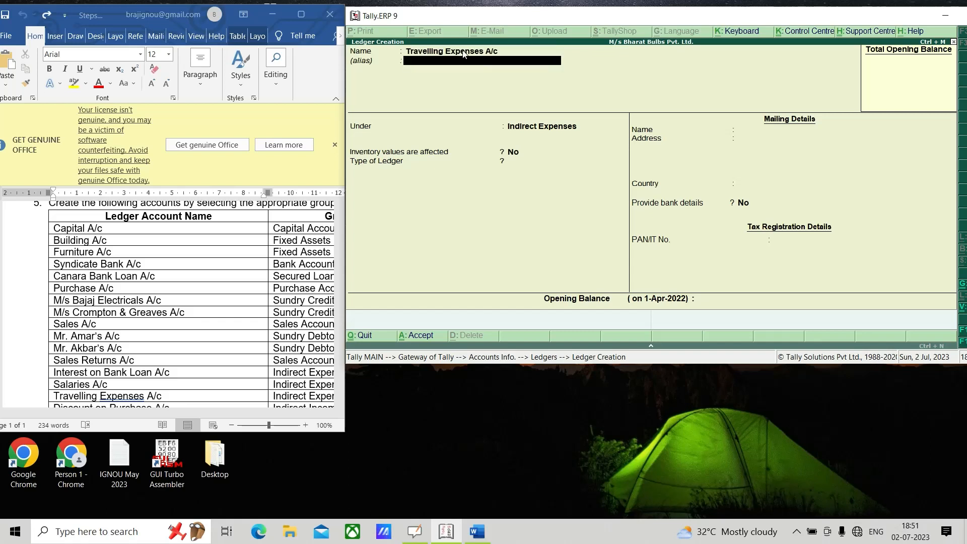
key(Return)
key(Return)
key(Return)
key(Return)
key(Return)
key(Return)
key(Return)
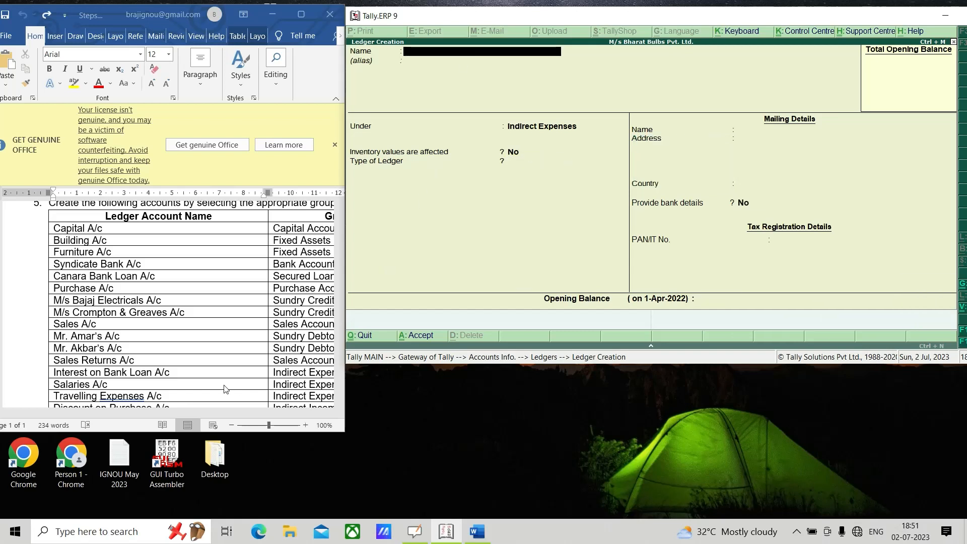
Create the ledger Discount on Purchase A/c under Indirect Incomes, without an alias and with inventory values affected at No, and save it
scroll(123, 398, down, 1)
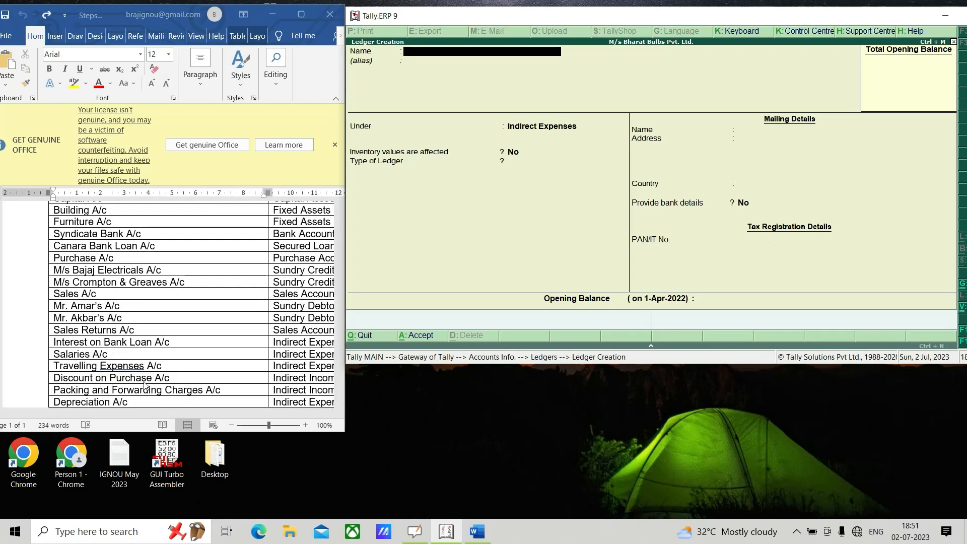
text(Discount  on Purchase a/)
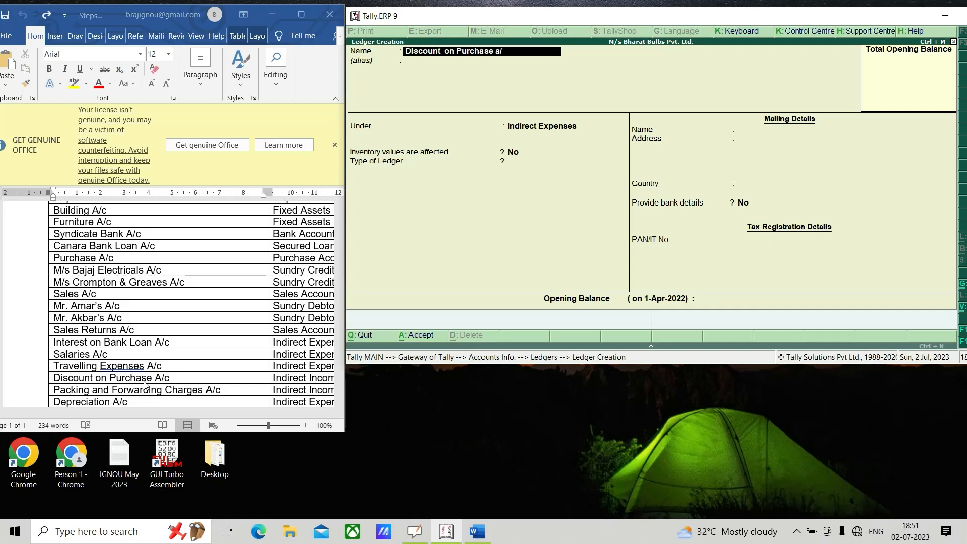
text(c)
key(Return)
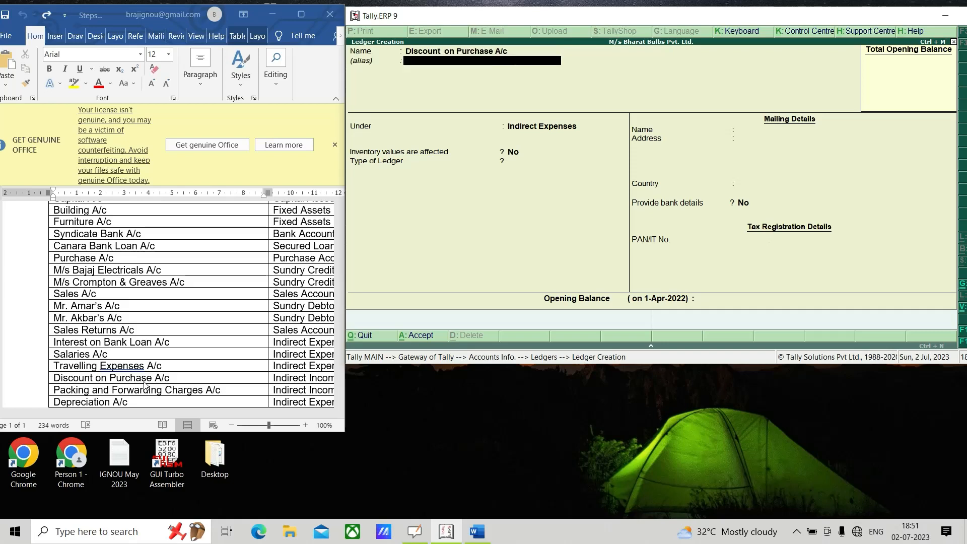
key(Return)
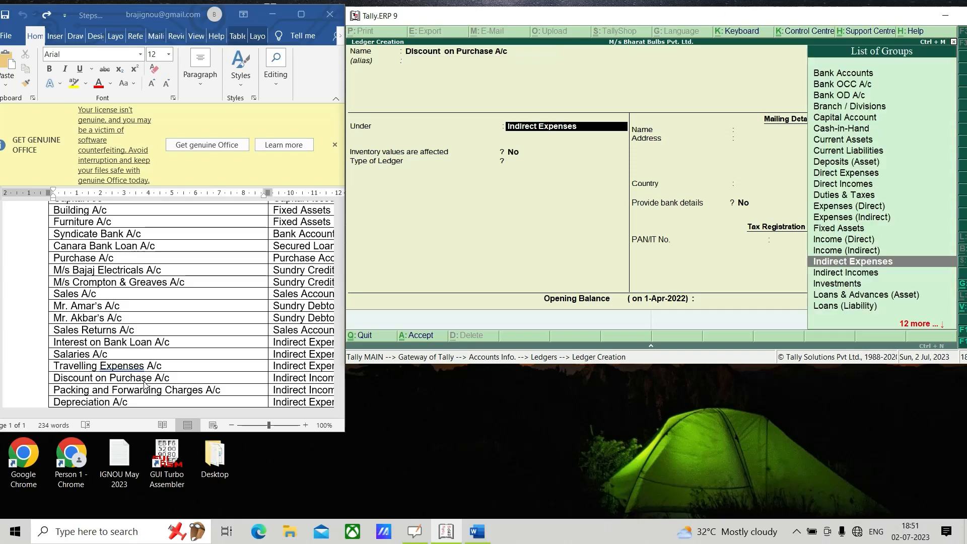
text(I)
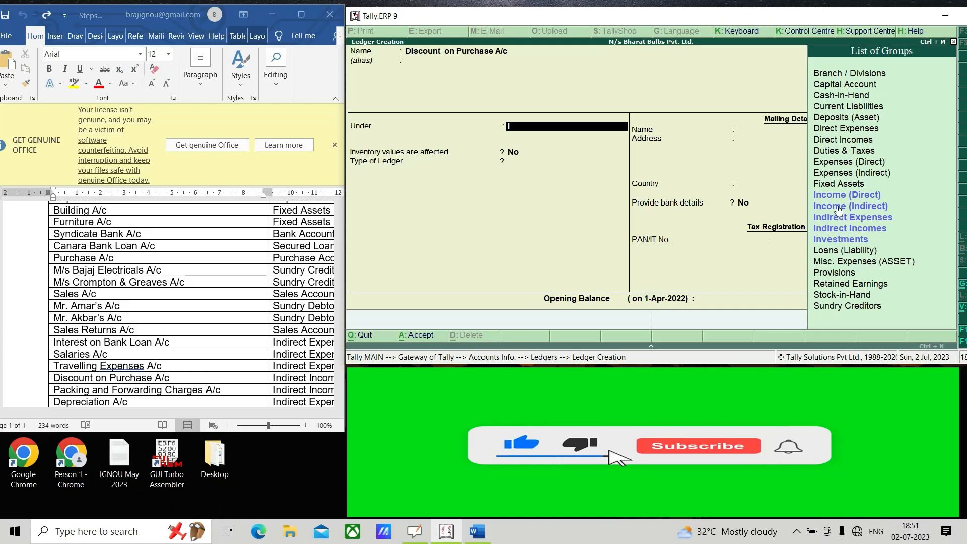
click(849, 231)
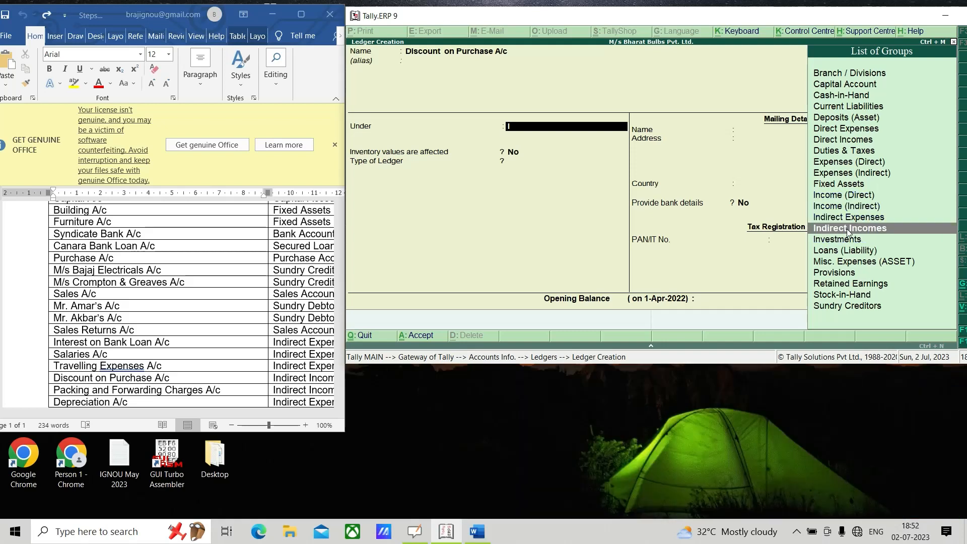
click(848, 232)
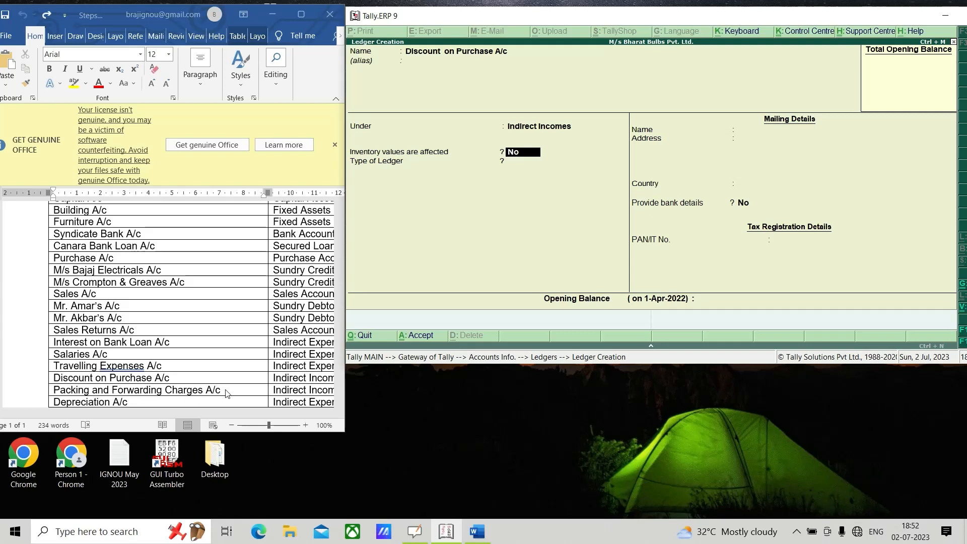
key(ctrl+a)
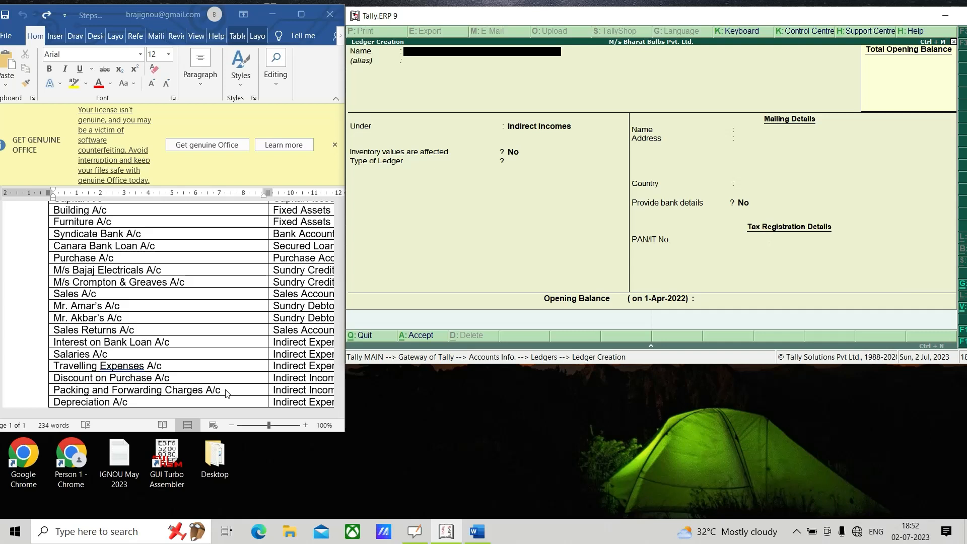
Create the ledger Packing and Forwarding Charges A/c under Indirect Incomes, with inventory values affected at No and type Not Applicable, and save it
text(Packing and Forw)
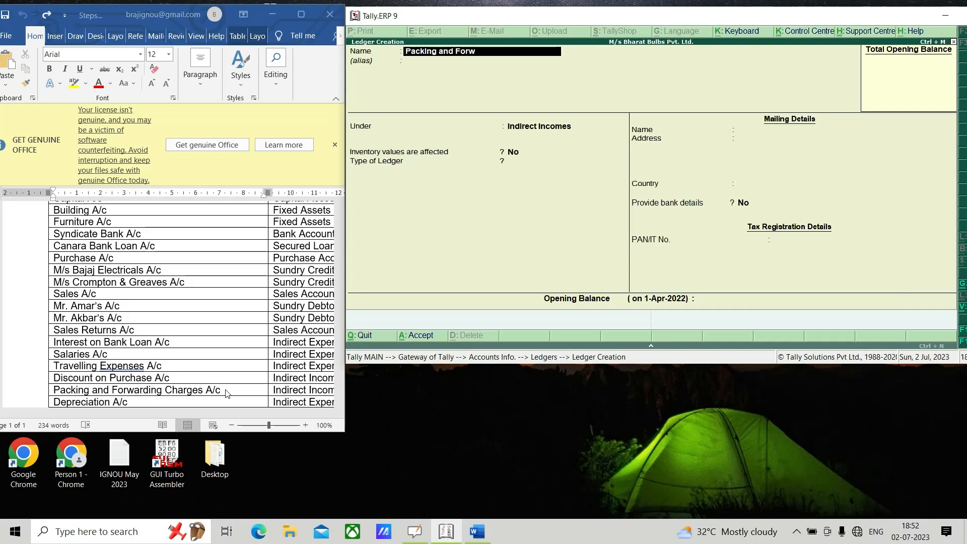
text(arding Charges A/c)
key(Return)
key(Return)
key(Return)
key(Return)
key(Return)
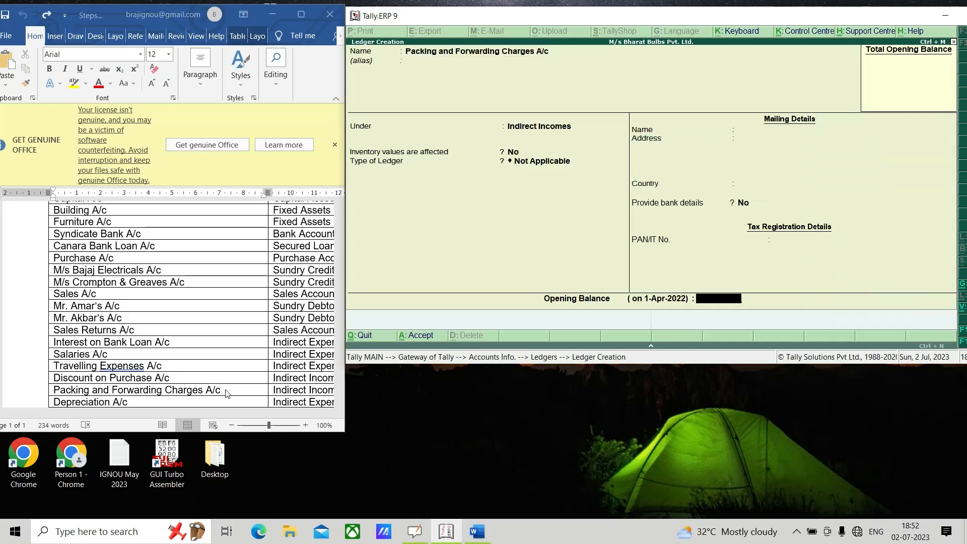
key(Return)
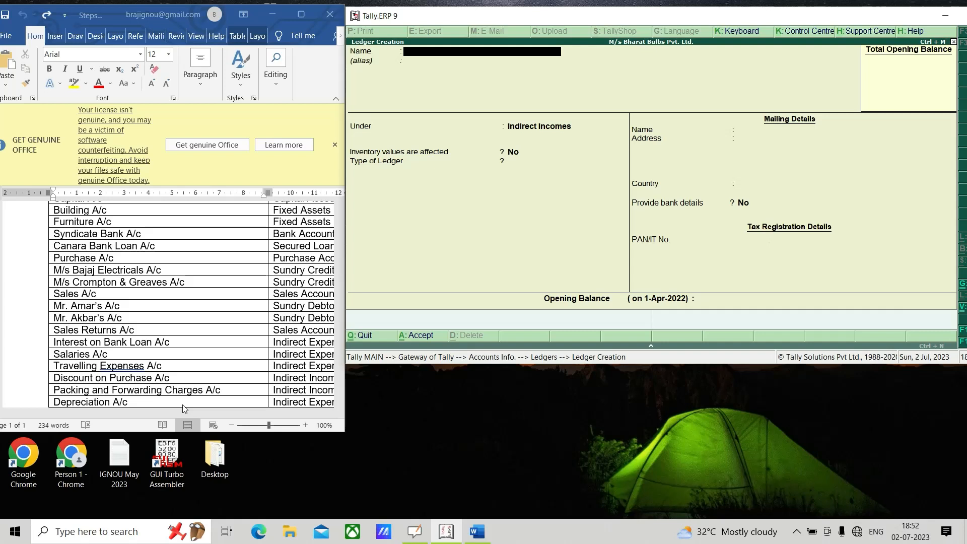
Create the ledger Depreciation A/c under Indirect Expenses, without an alias and with inventory values affected at No, and save it
text(Deprec)
text(iation A/c)
key(Return)
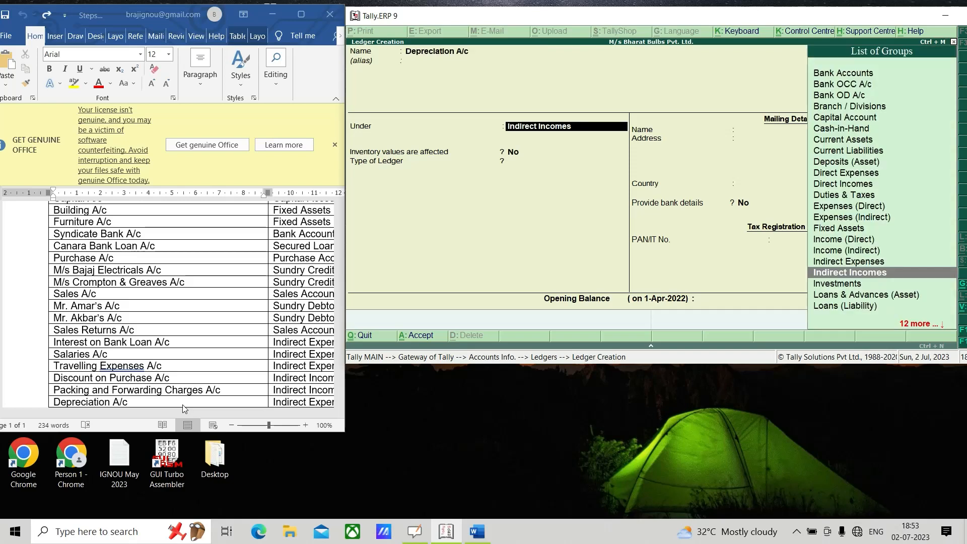
text(I)
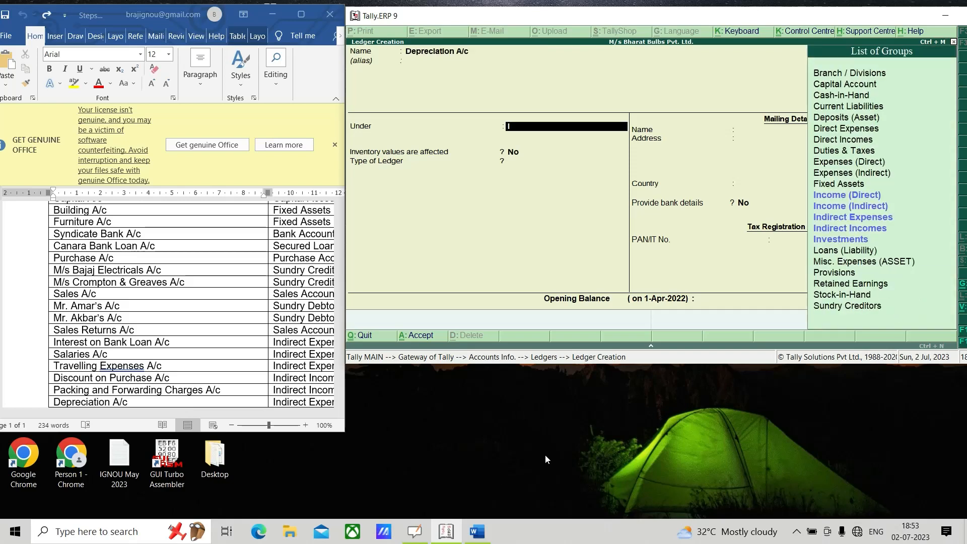
click(854, 222)
key(Return)
key(Return)
key(Return)
key(Return)
key(Return)
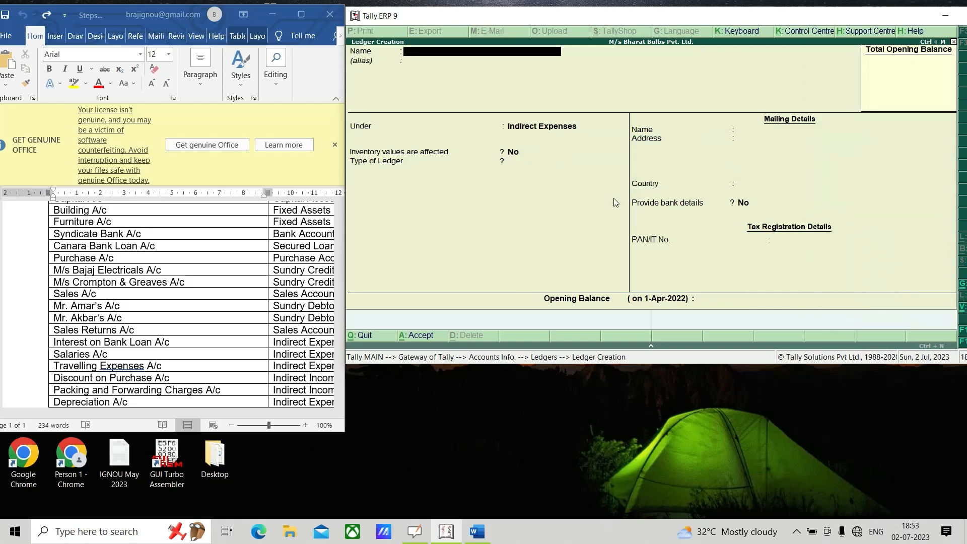
Close the Word document with the assignment steps, and leave ledger creation to return to the Gateway of Tally
scroll(105, 360, down, 2)
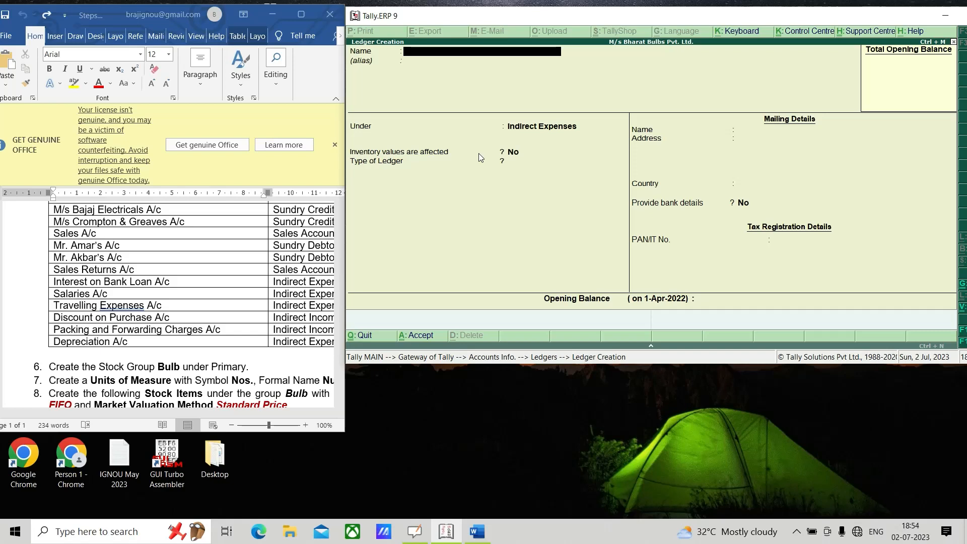
click(329, 16)
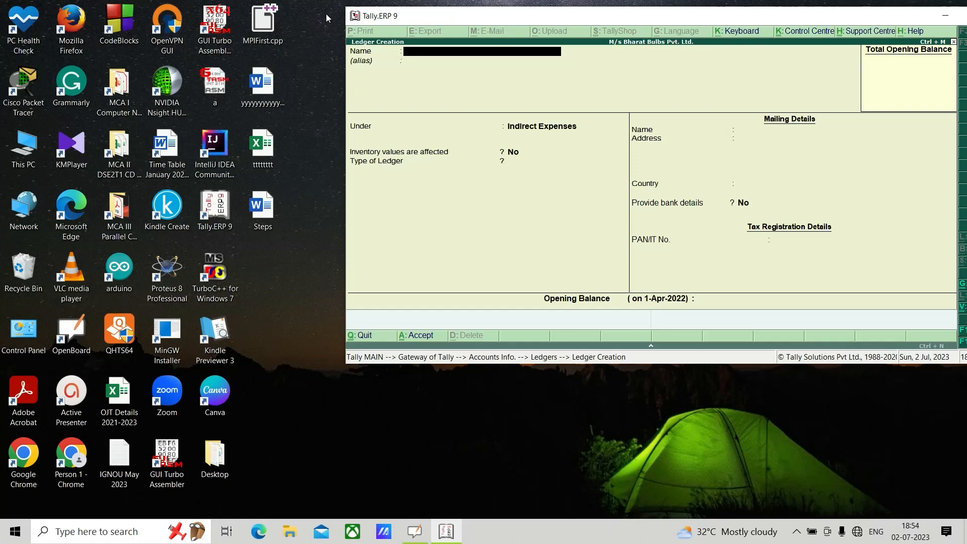
key(Escape)
key(y)
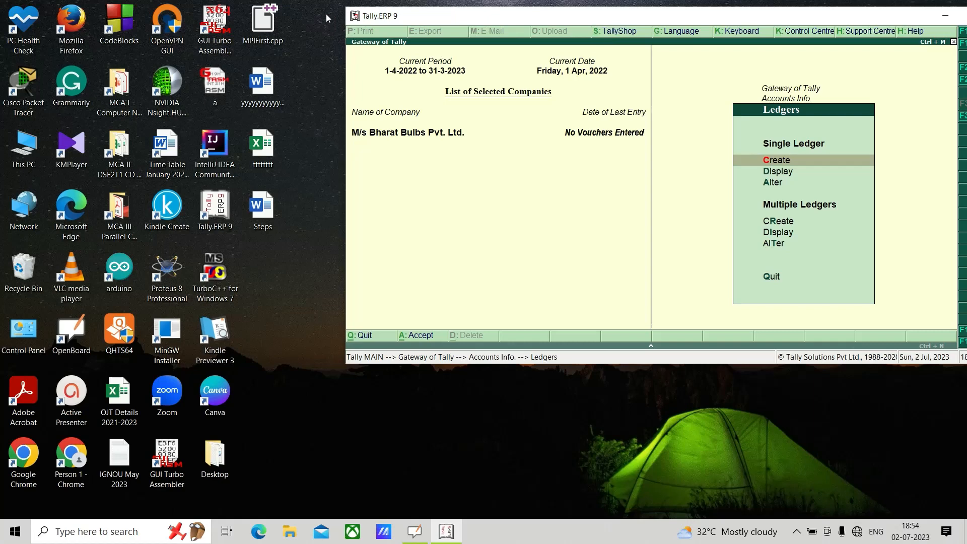
key(Escape)
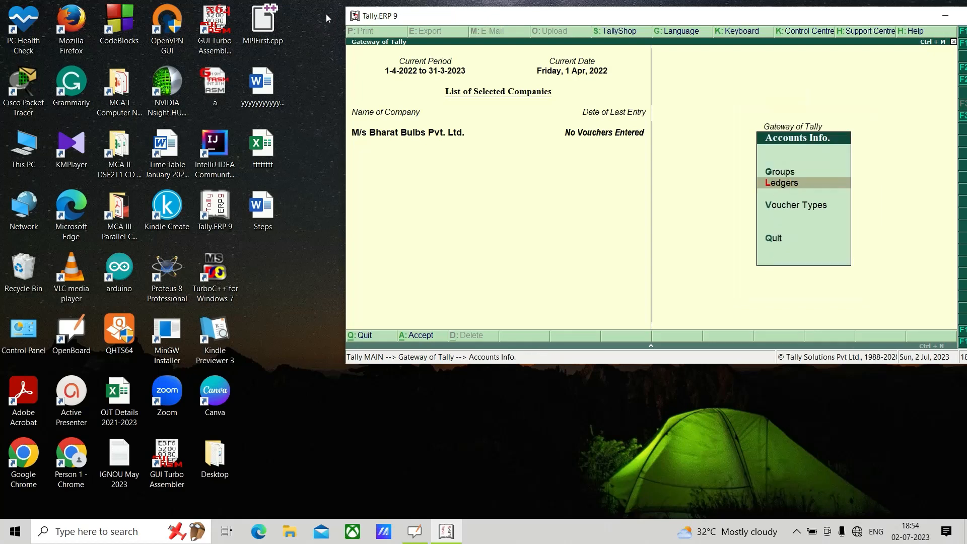
key(Escape)
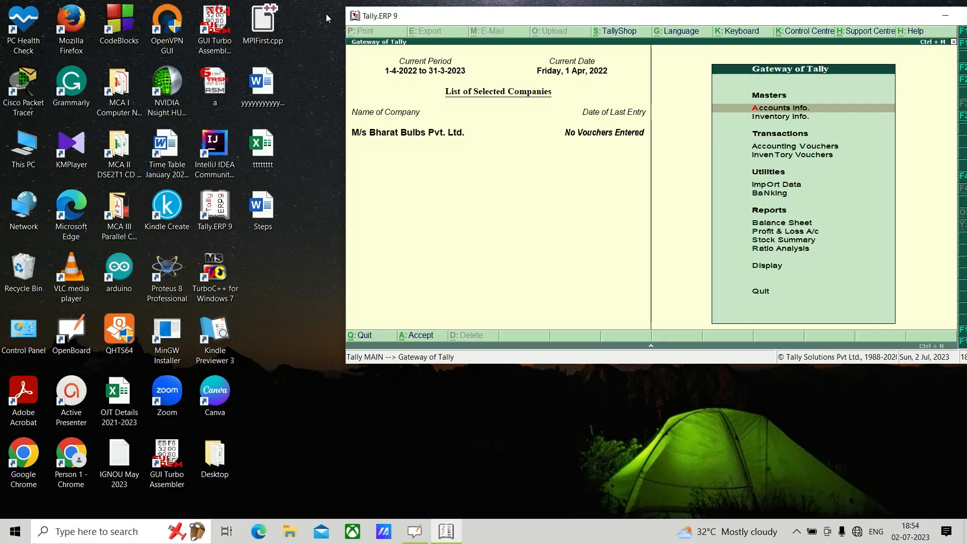
Switch to the OpenBoard whiteboard and review assignment steps 6 to 8 on the stock group, unit of measure and stock items
key(Down)
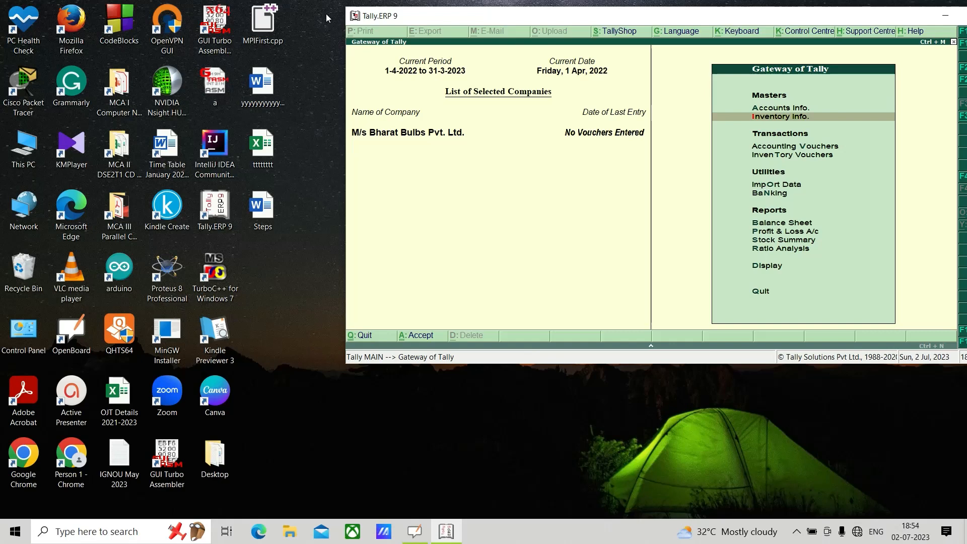
click(413, 531)
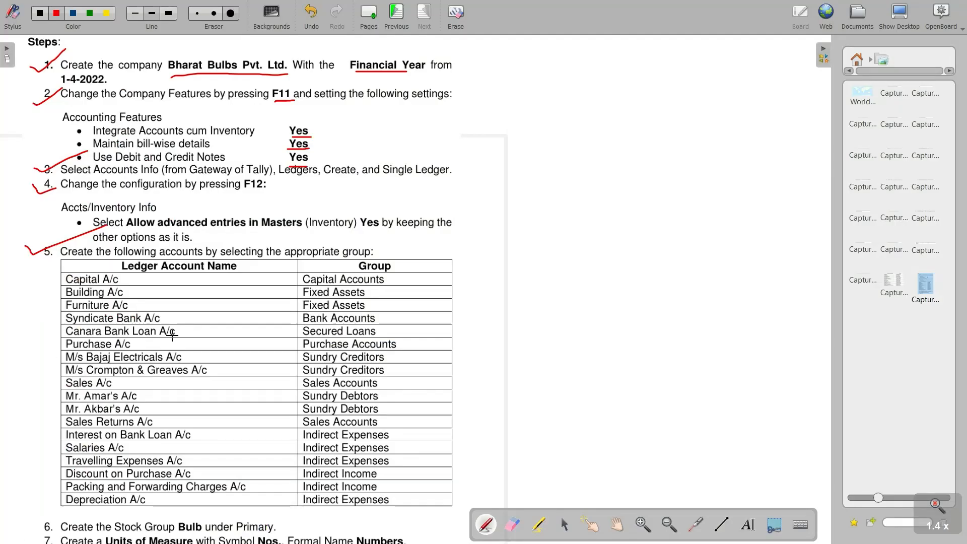
click(617, 525)
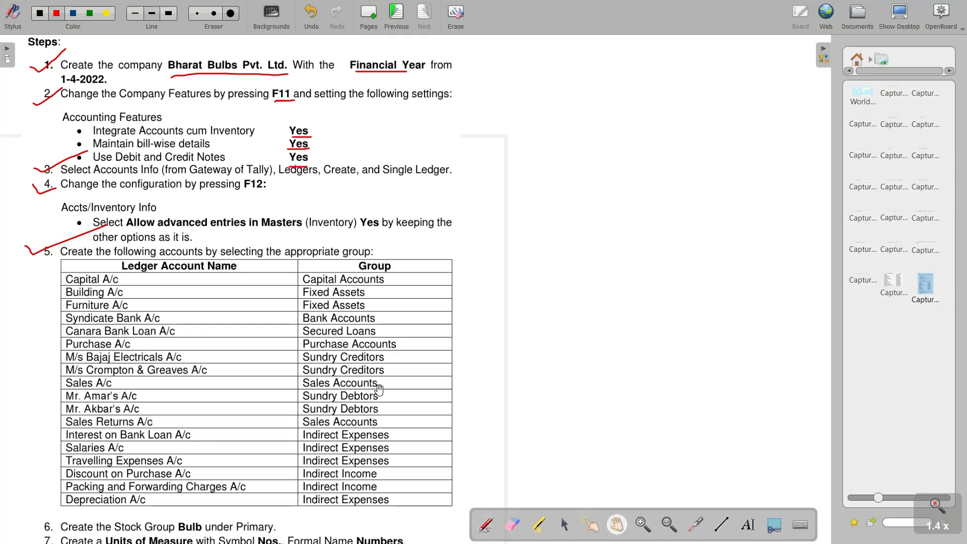
scroll(380, 388, down, 6)
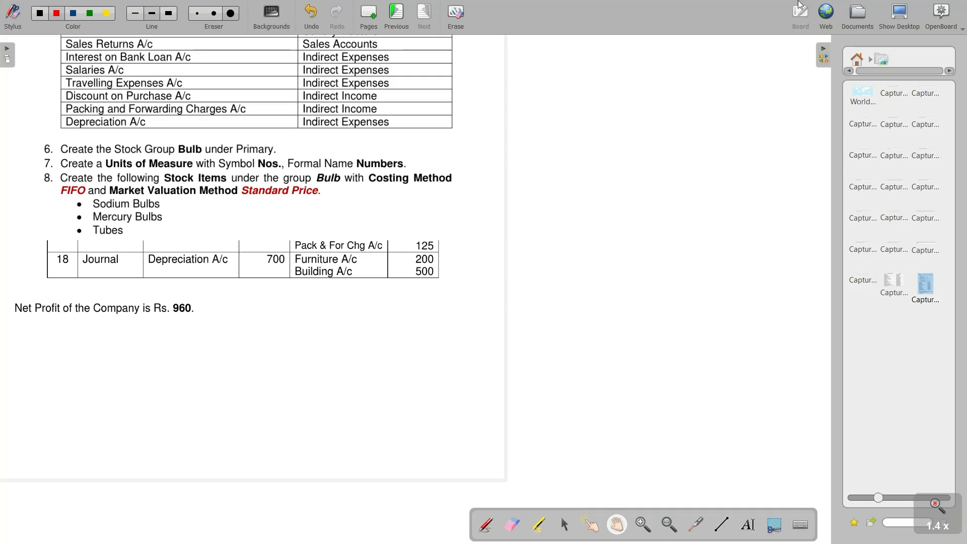
click(824, 53)
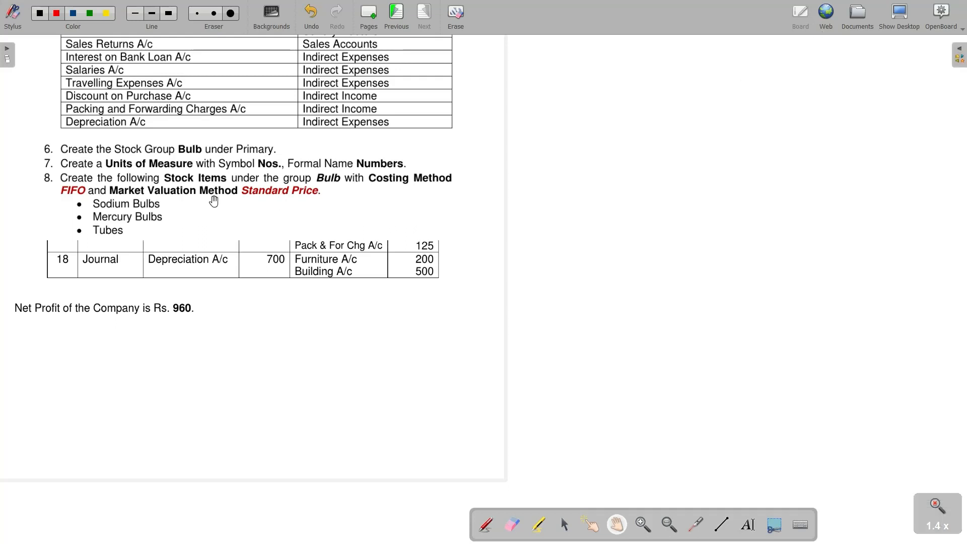
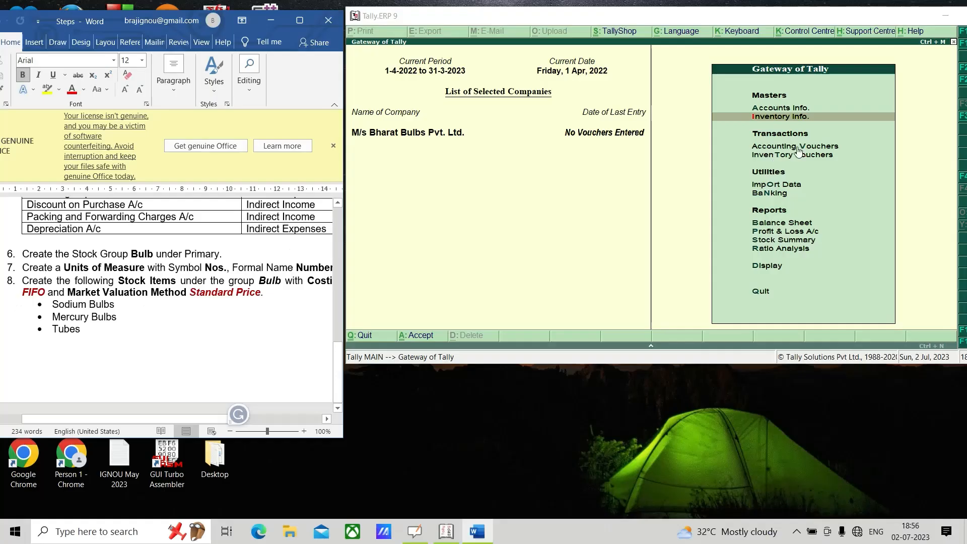
Create a simple unit of measure with symbol Nos., formal name Numbers and 0 decimal places, and save it
click(770, 123)
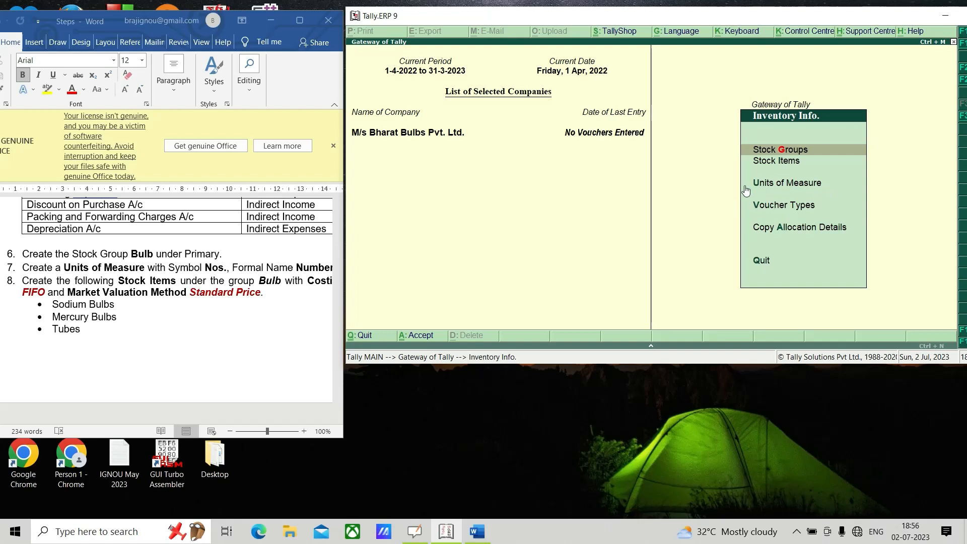
click(779, 183)
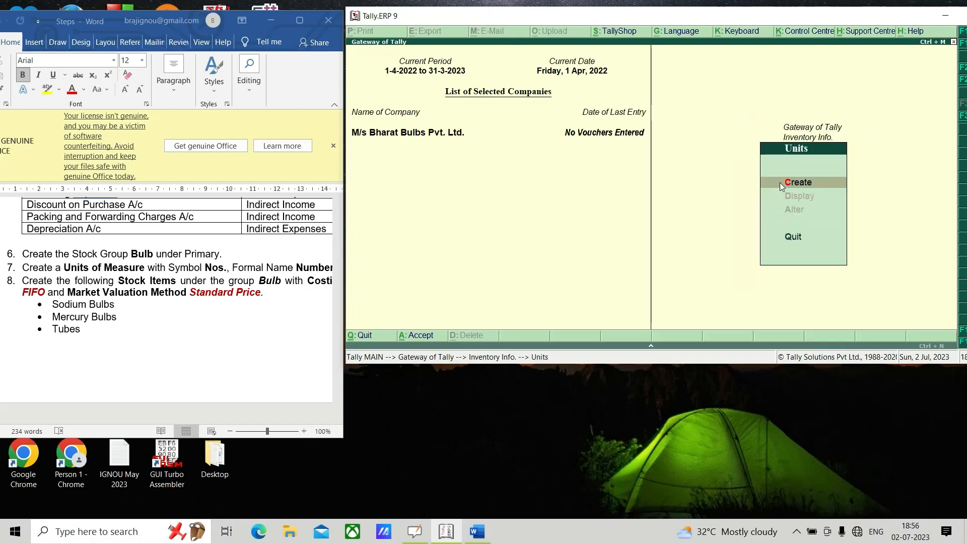
click(808, 183)
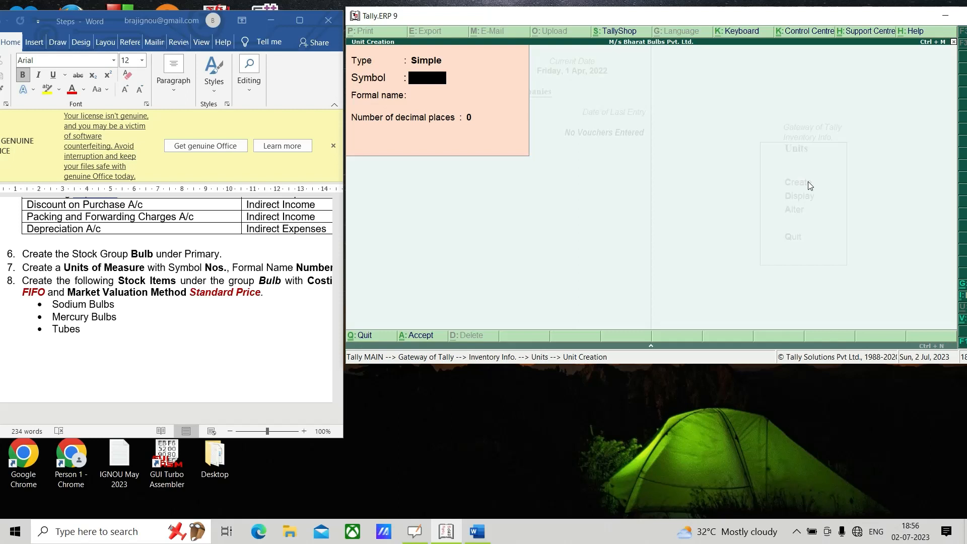
text(nos)
key(Return)
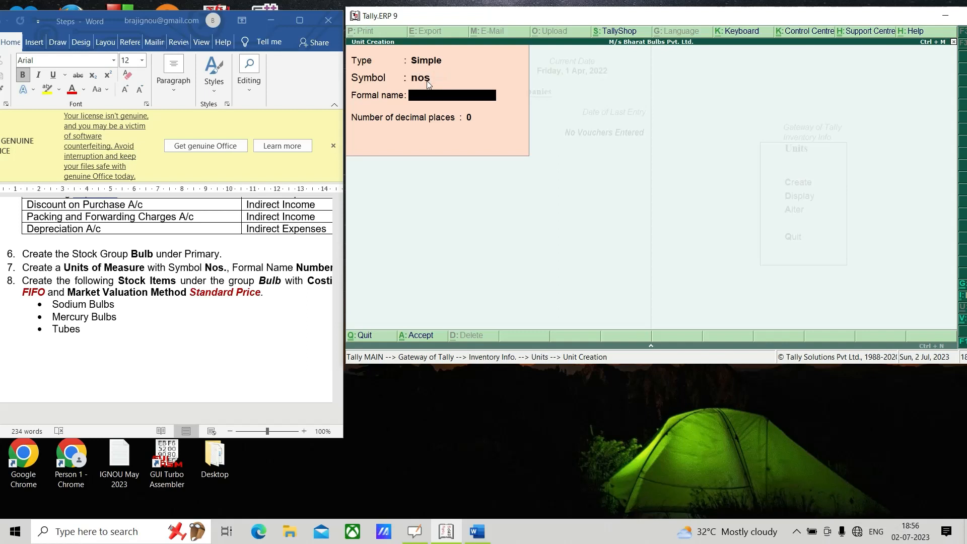
key(BackSpace)
text(Nos.)
key(Return)
text(Numbers)
key(Return)
key(Return)
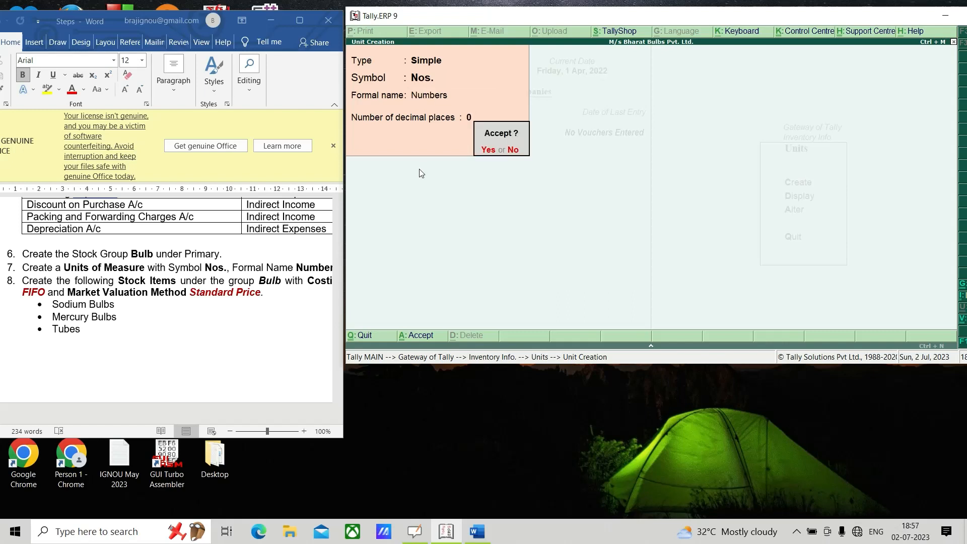
key(Return)
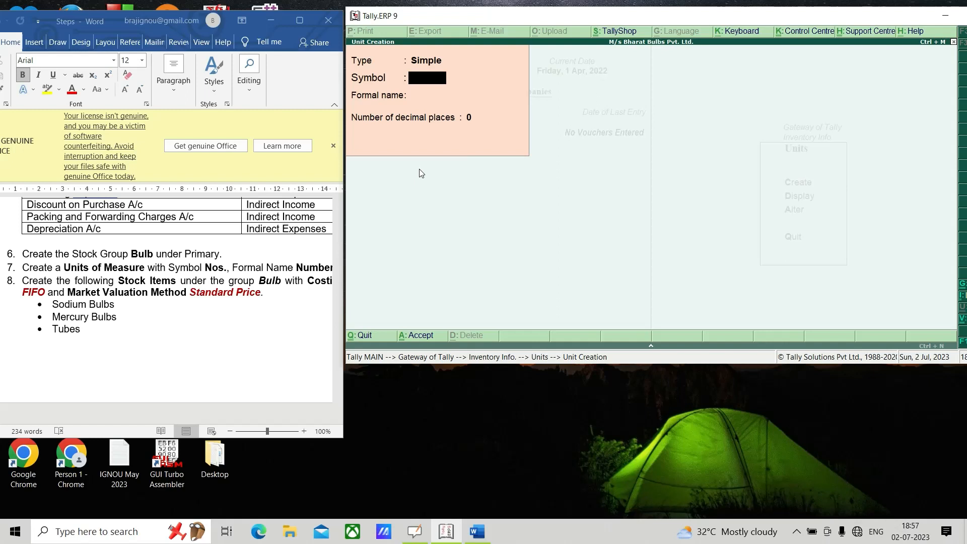
Create a simple unit of measure with symbol kg and formal name Kilograms, and save it
text(kg)
key(Return)
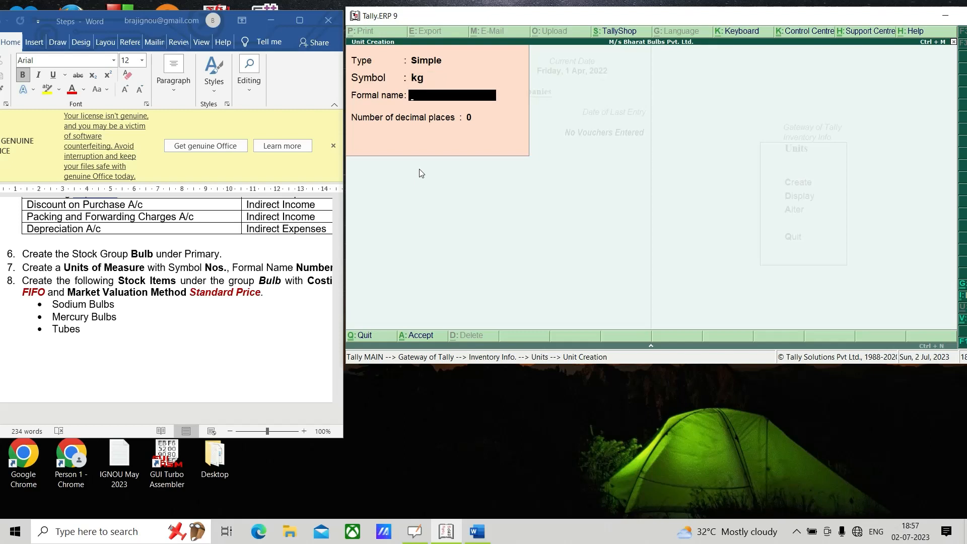
text(Kilograms)
key(ctrl+a)
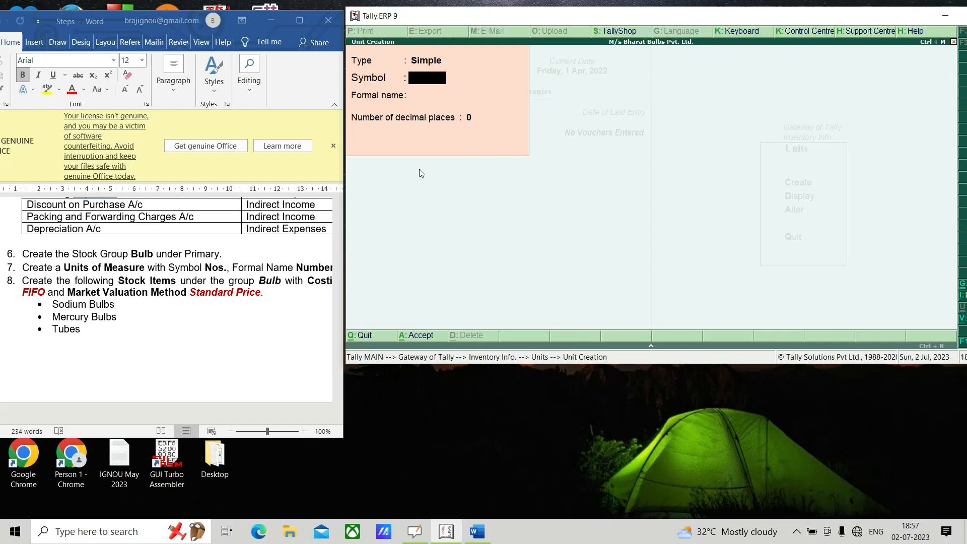
click(420, 62)
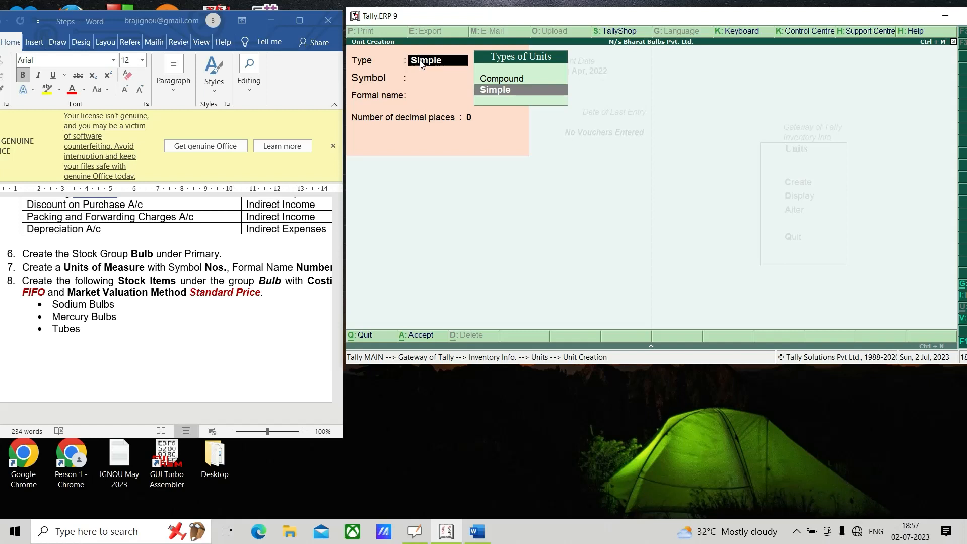
key(Up)
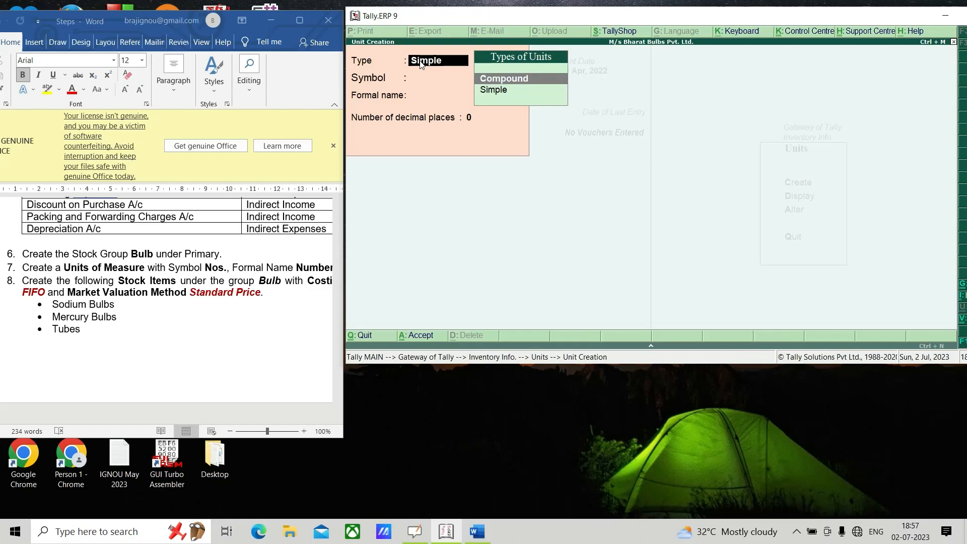
key(Return)
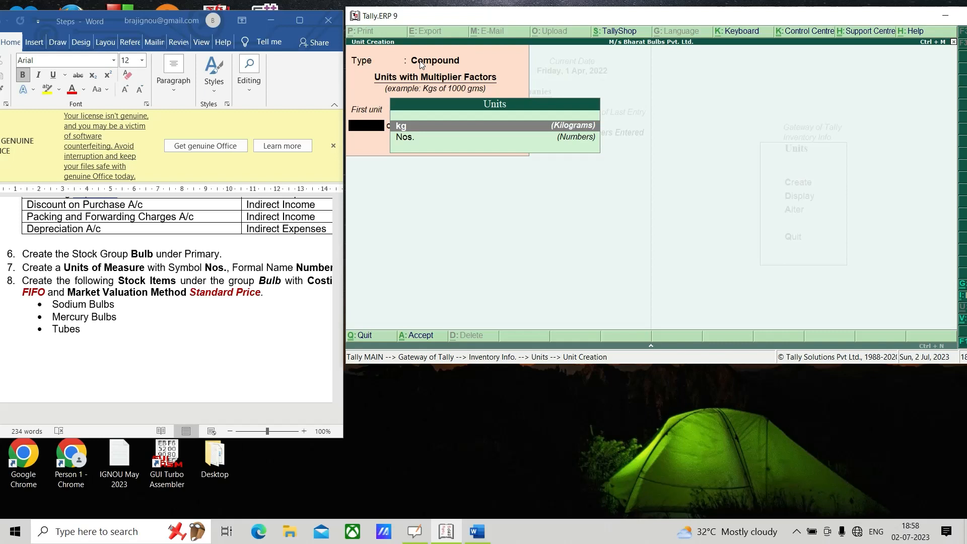
key(Escape)
key(y)
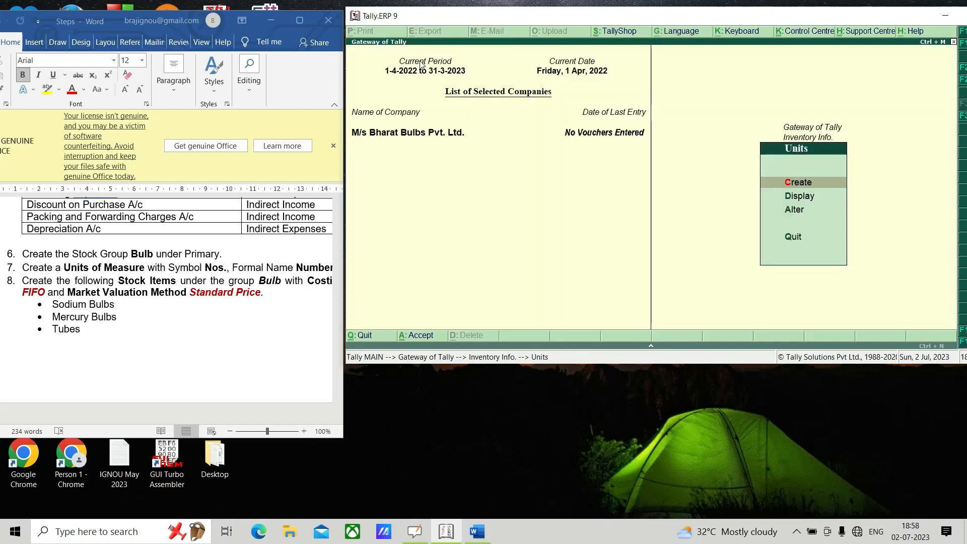
Look at the list of existing units, and delete the kg (Kilograms) unit
click(799, 197)
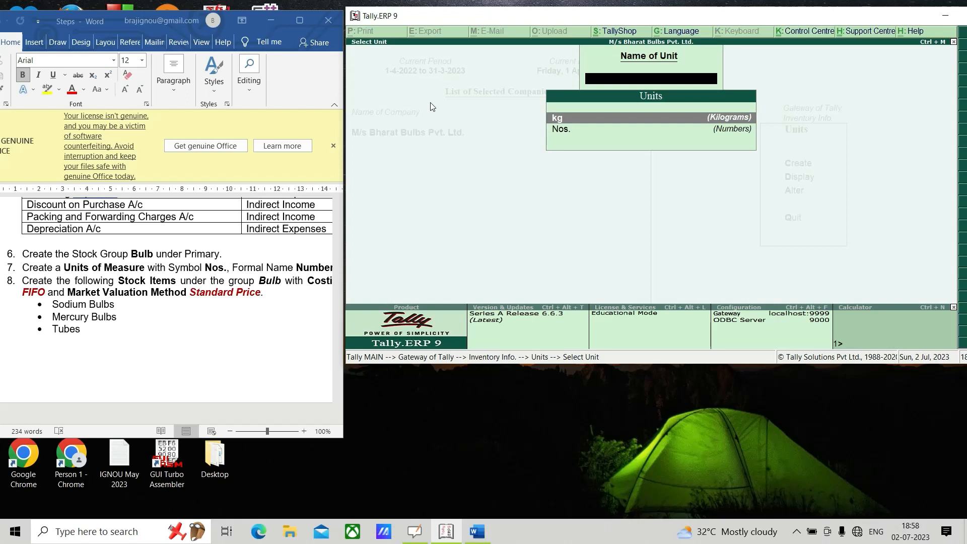
key(Escape)
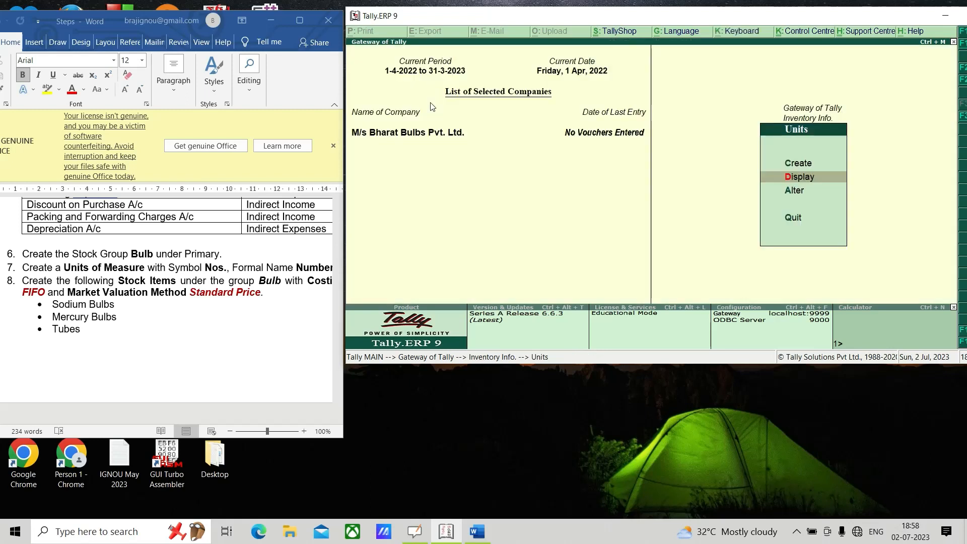
click(788, 191)
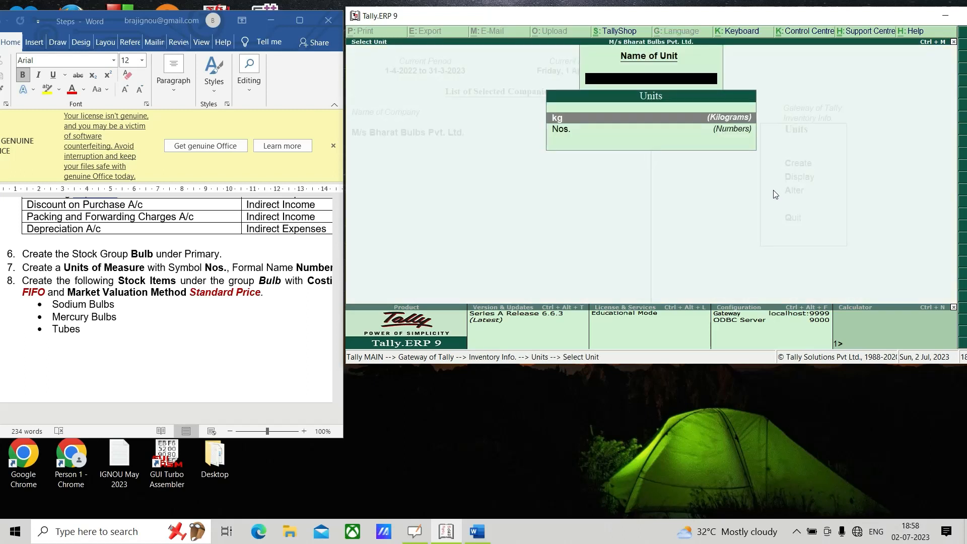
key(Return)
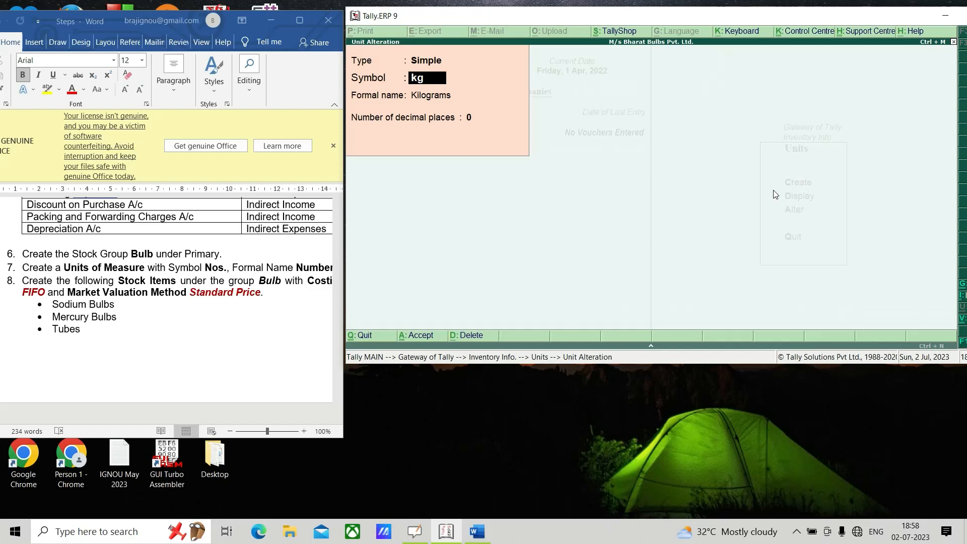
key(alt+d)
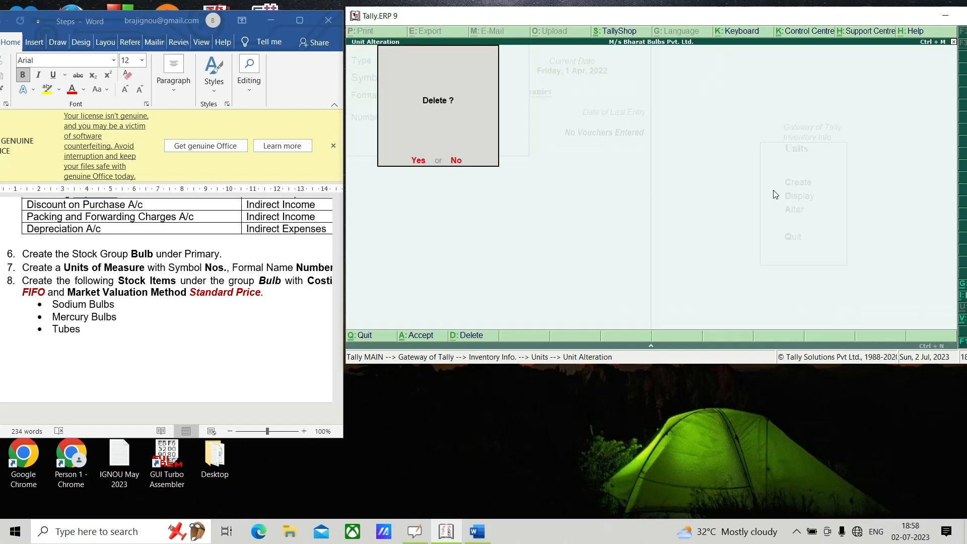
key(y)
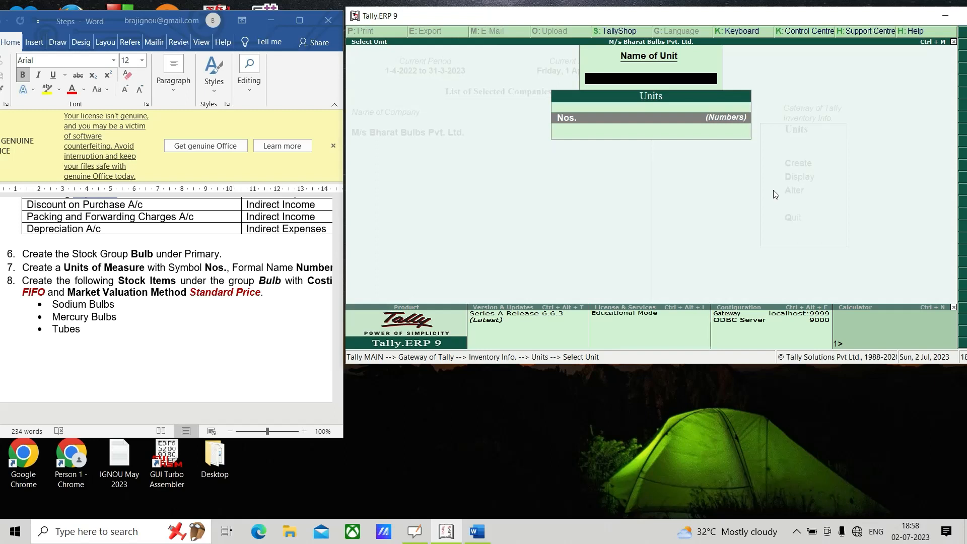
key(Escape)
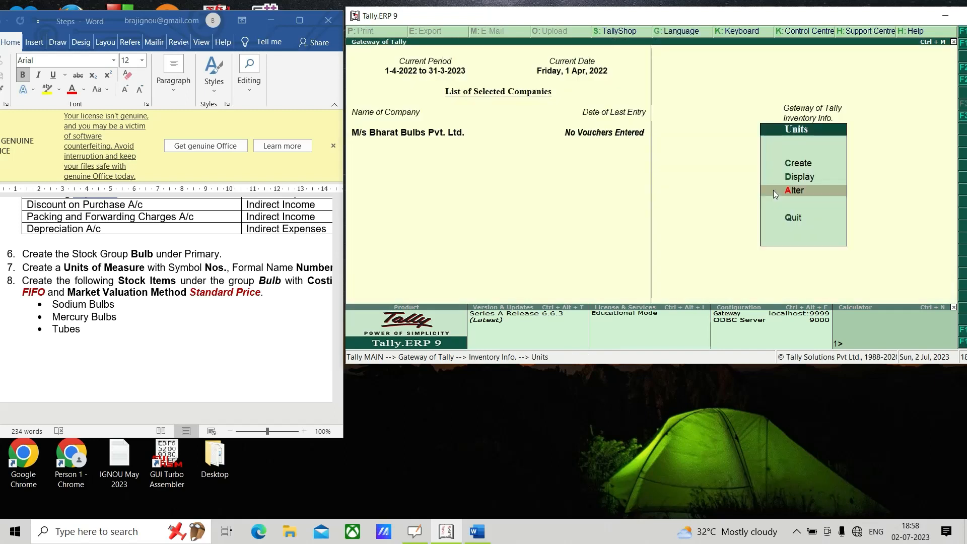
Create a simple unit of measure with symbol dz, formal name Dozon and 0 decimal places, and save it
key(Up)
key(Up)
key(Return)
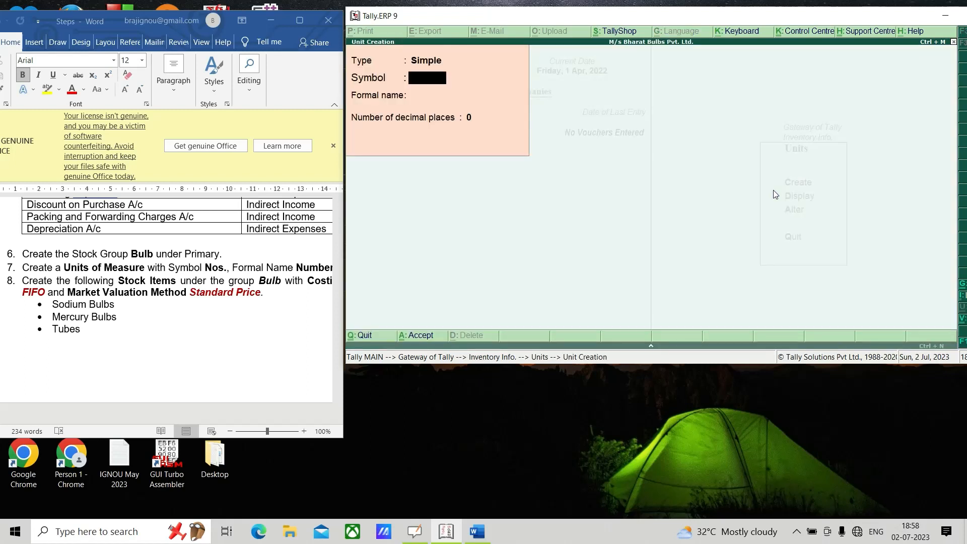
text(dz)
key(Return)
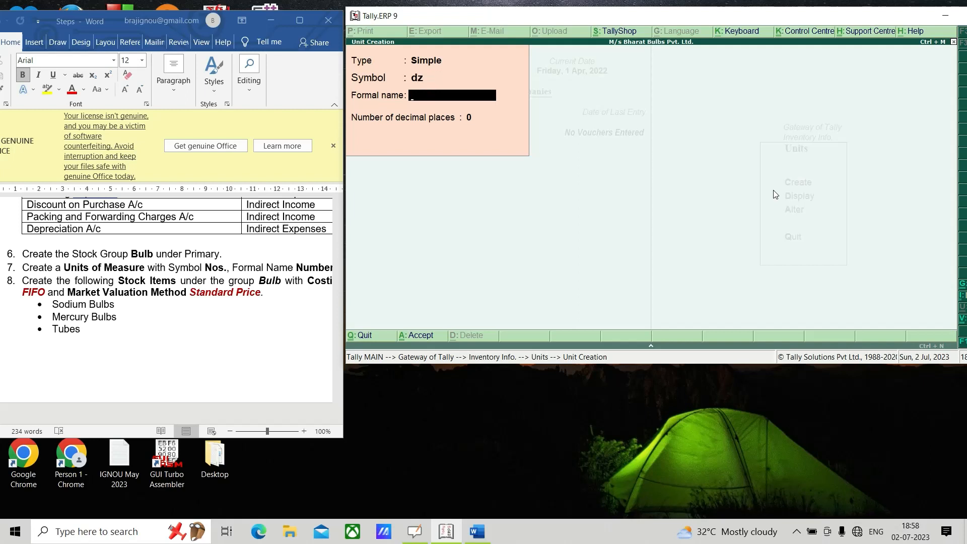
text(Dozon)
key(Return)
key(Return)
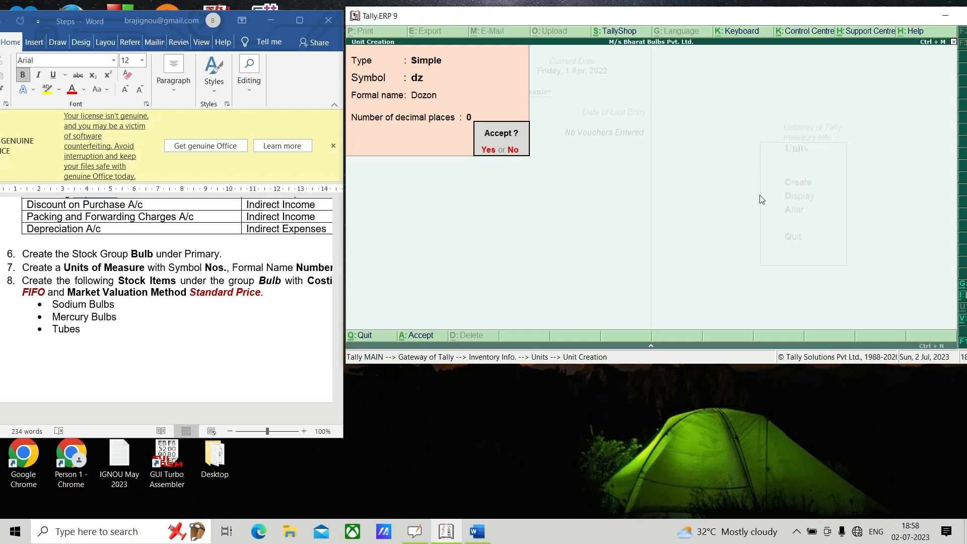
key(Return)
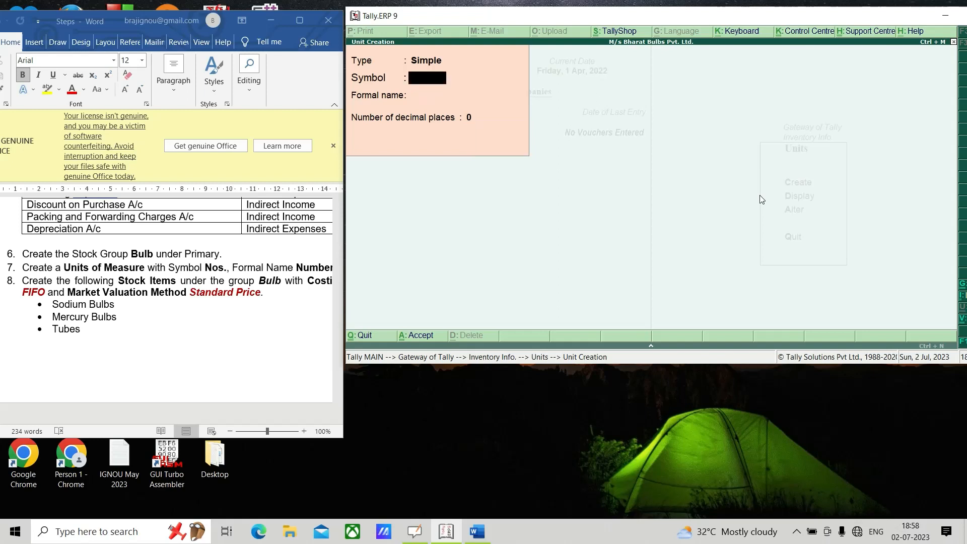
Define a compound unit with dz as first unit, conversion 12 and Nos. as second unit, and return to Inventory Info
key(BackSpace)
key(Up)
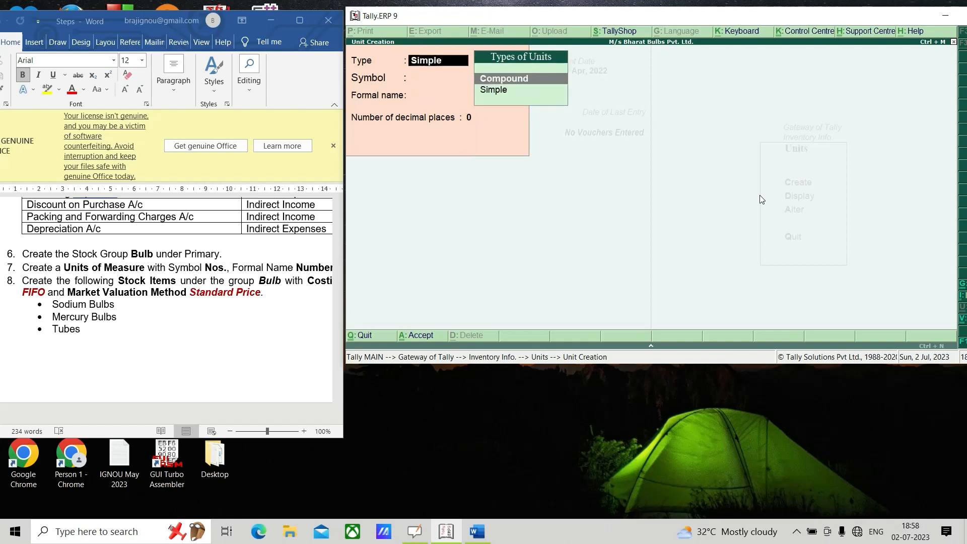
key(Return)
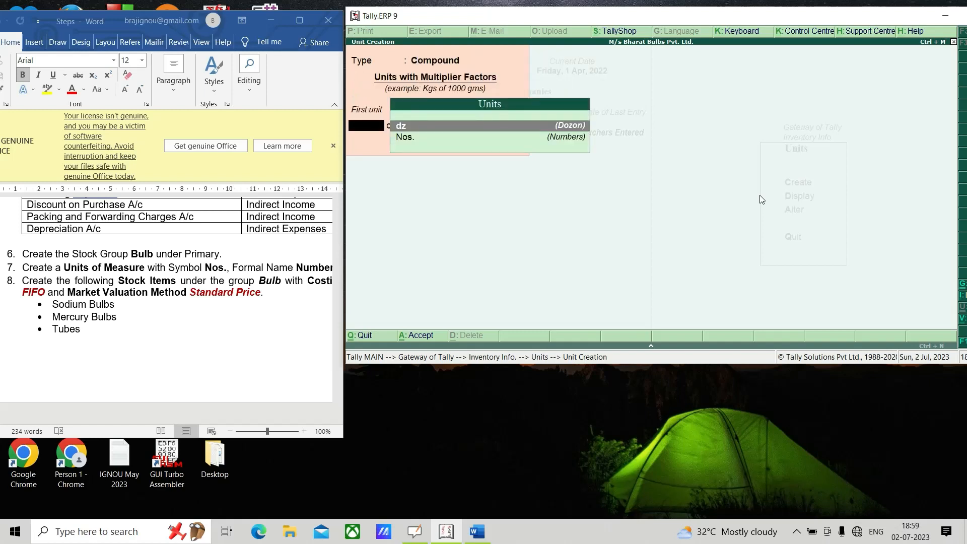
key(Return)
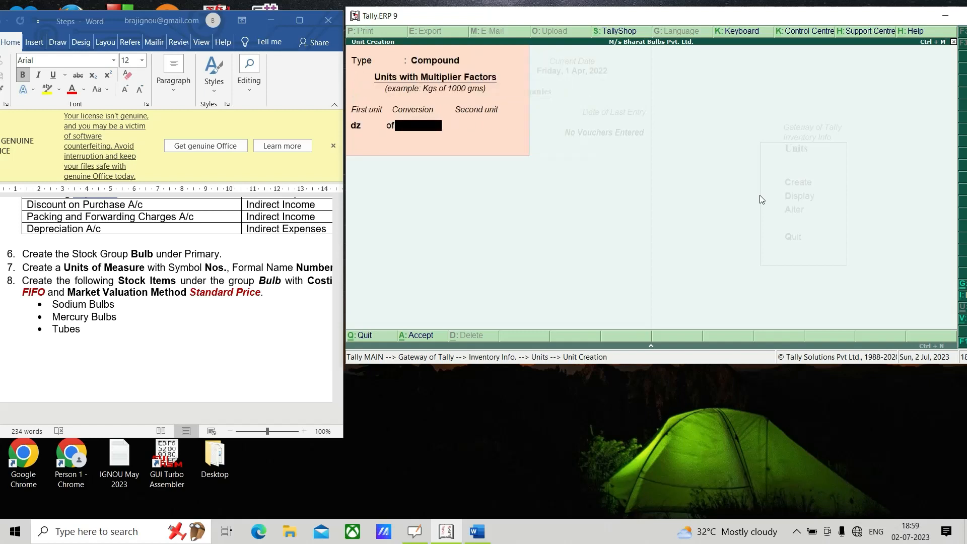
text(12)
key(Return)
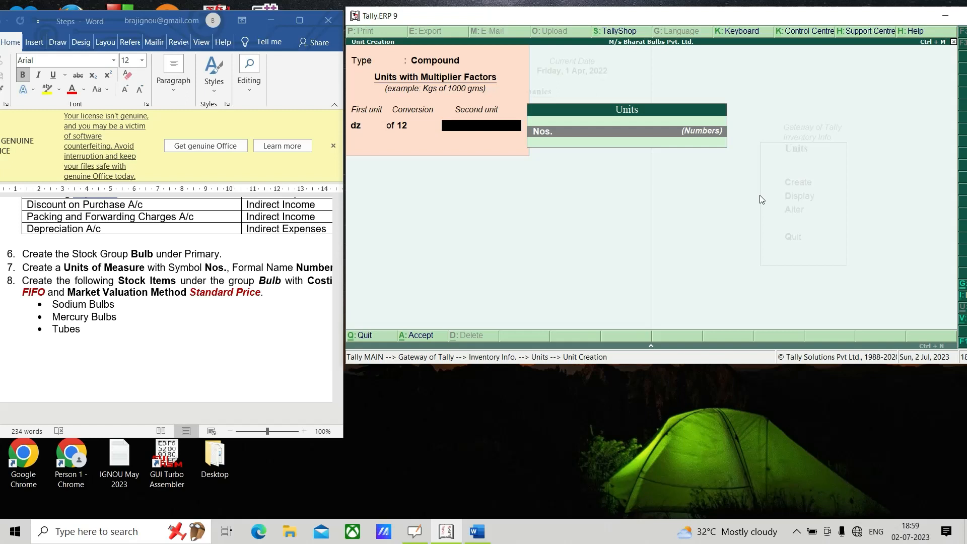
key(Return)
key(n)
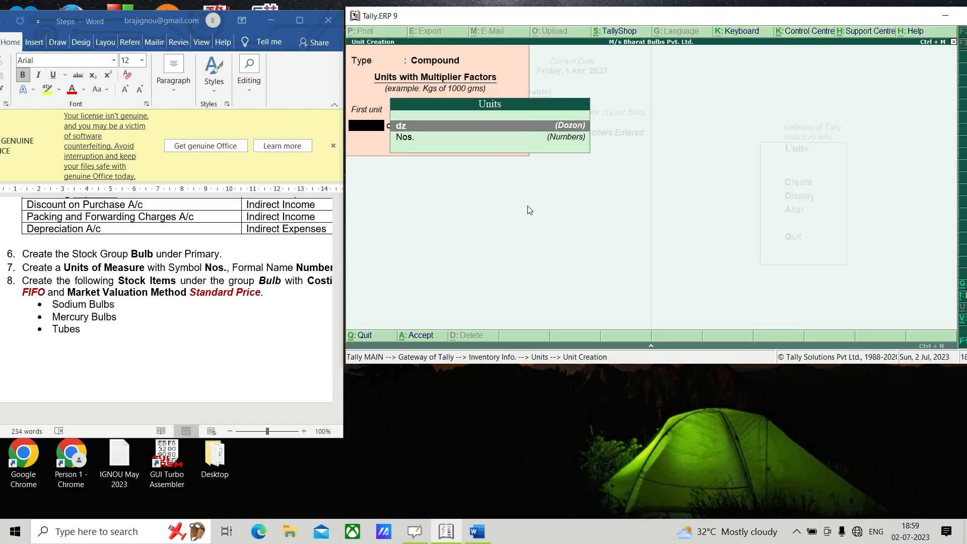
key(Escape)
key(y)
key(Escape)
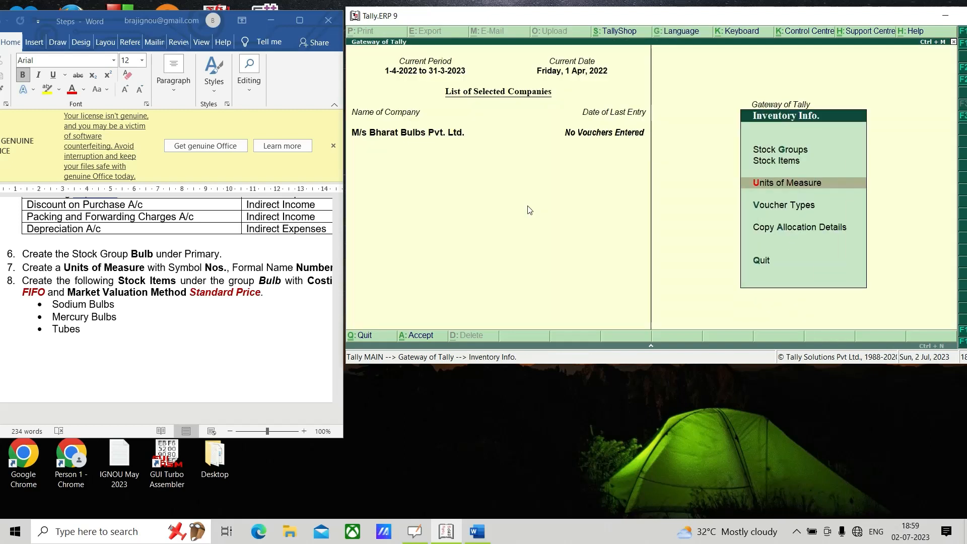
Create the stock group Bulb under Primary with item quantities not added, and save it
key(Up)
key(Up)
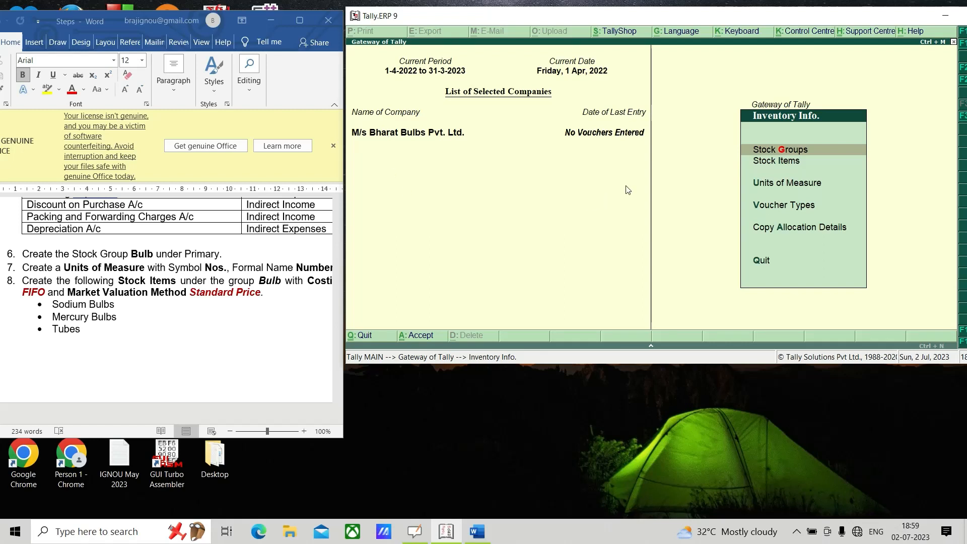
drag(679, 24, 576, 28)
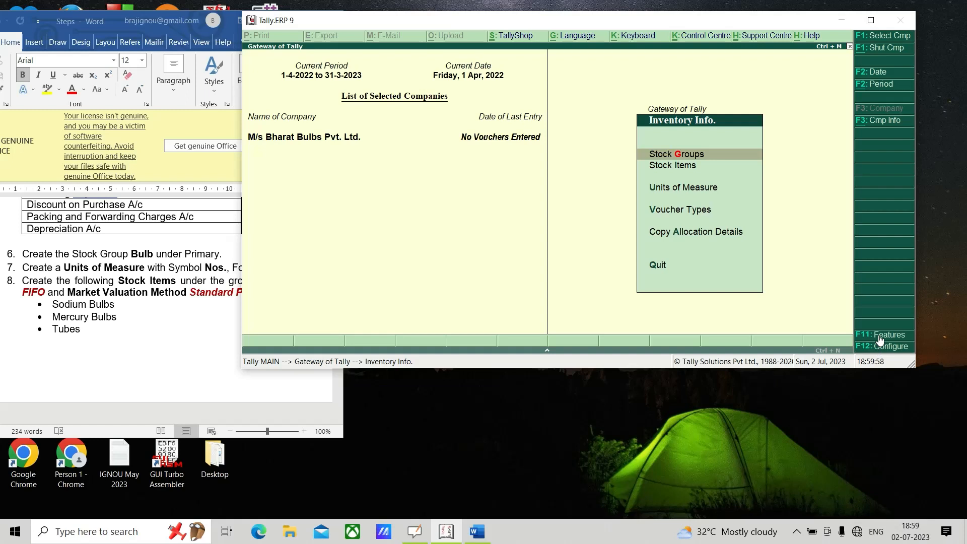
drag(490, 24, 541, 17)
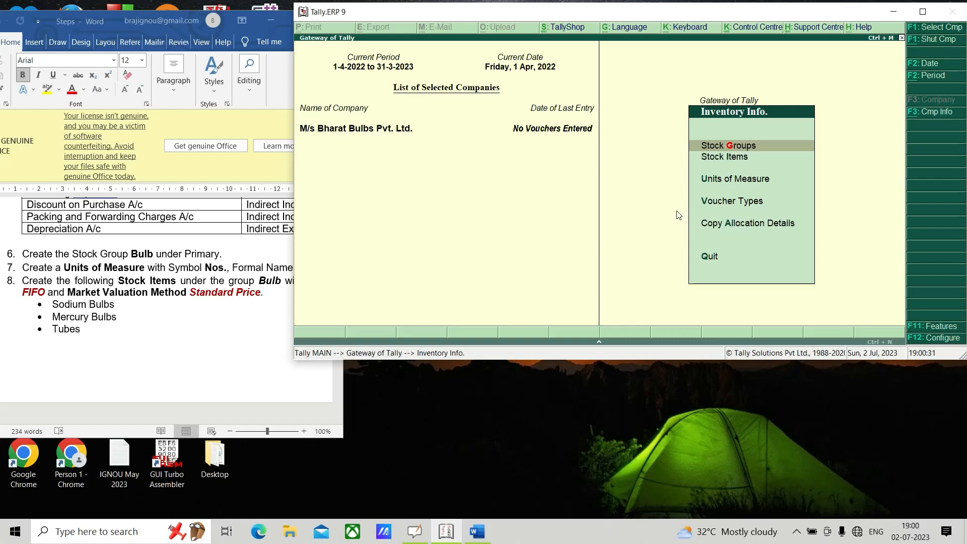
click(716, 151)
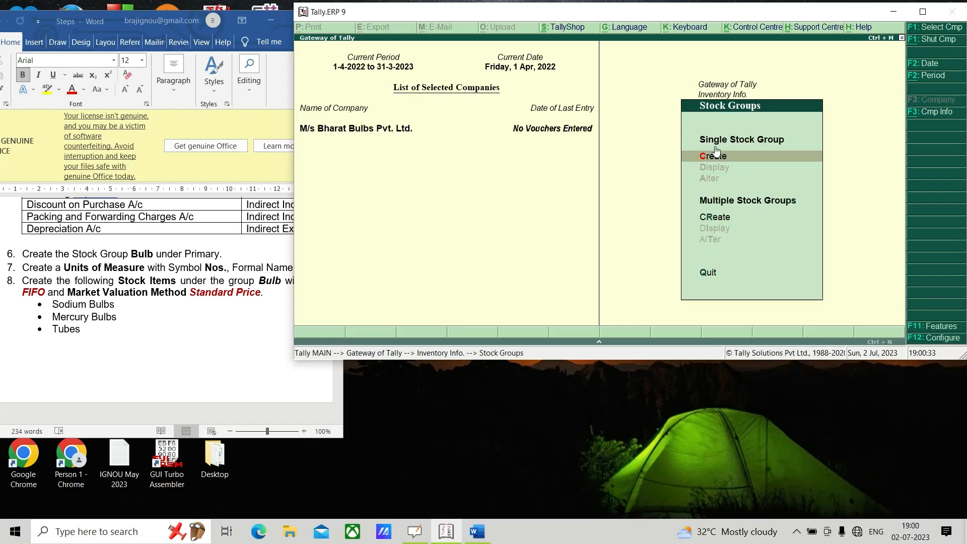
click(716, 151)
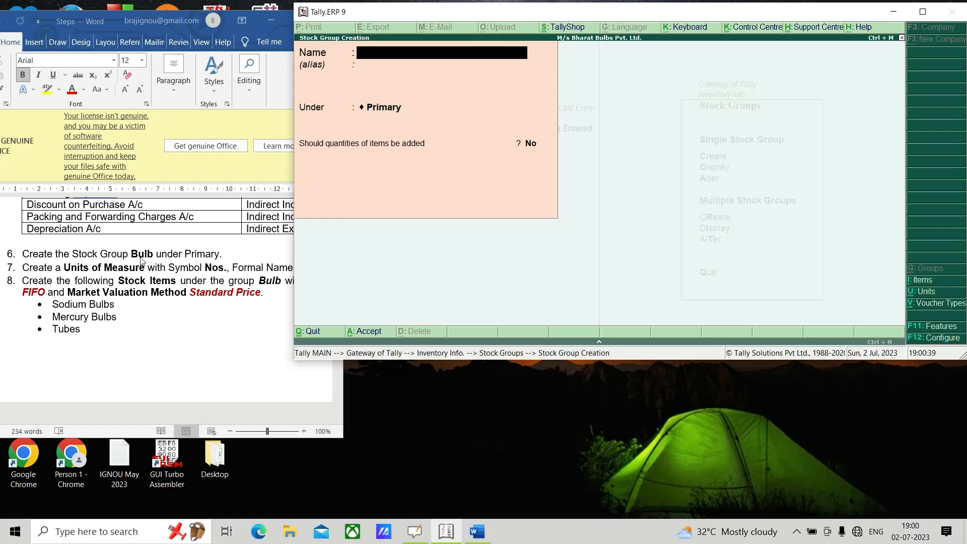
text(Bulb)
key(Return)
key(Return)
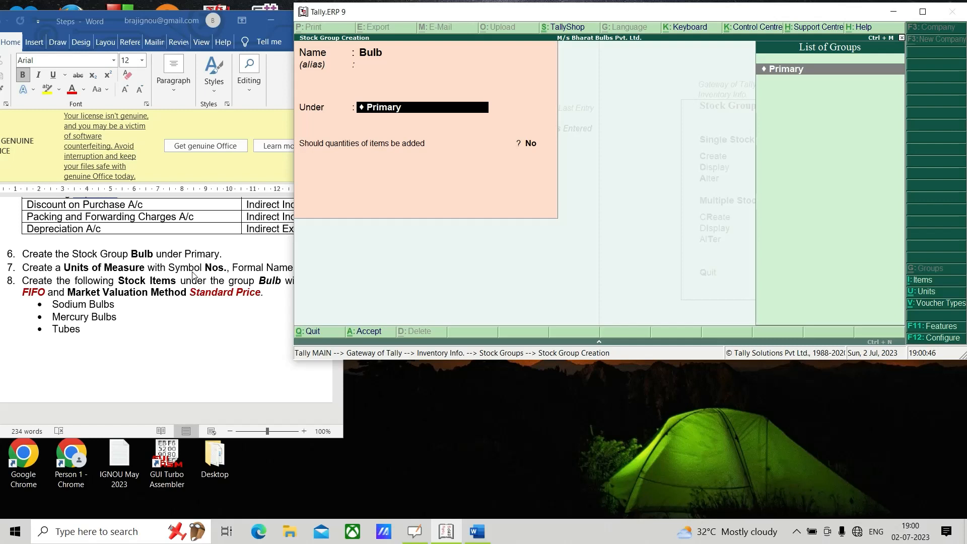
key(Return)
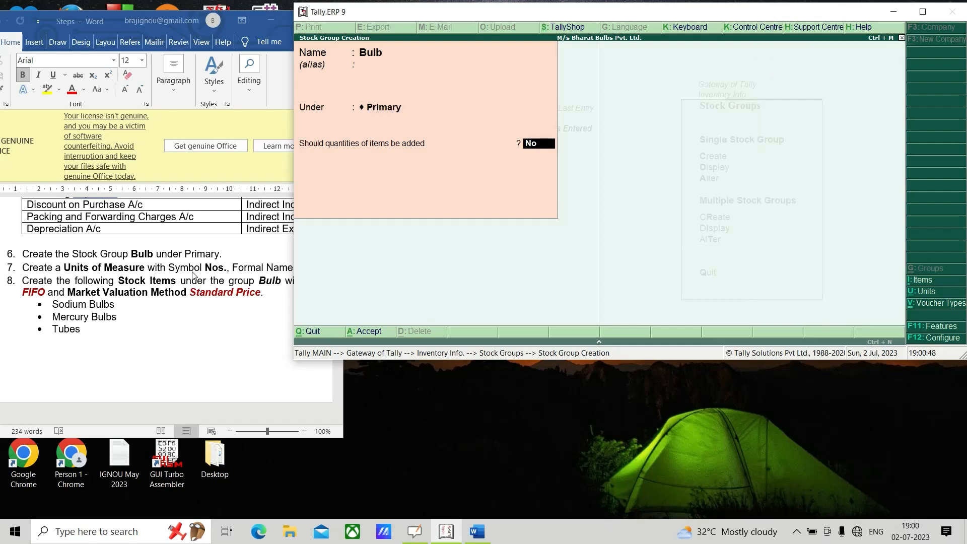
key(Return)
key(Return)
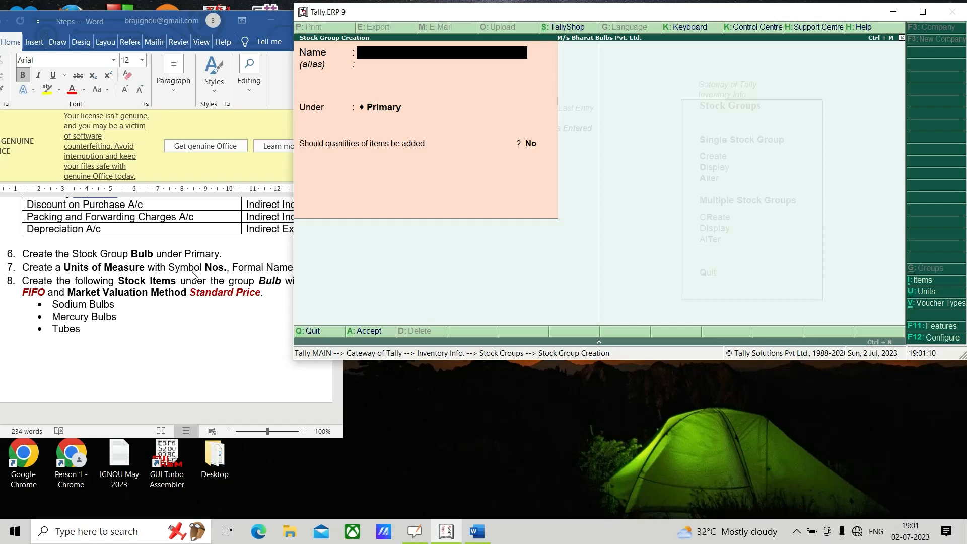
Create the stock group Soap under Primary with item quantities not added, and save it
text(Soap)
key(Return)
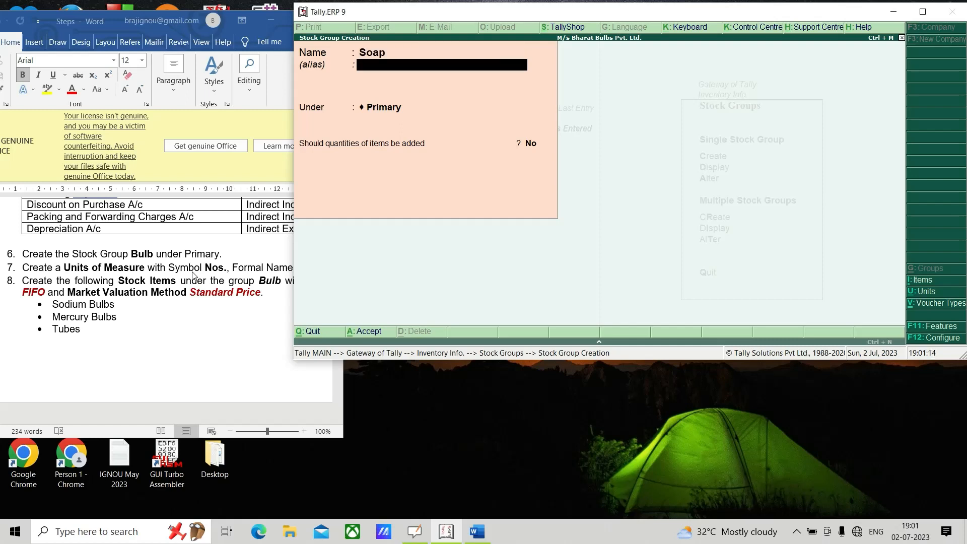
key(Return)
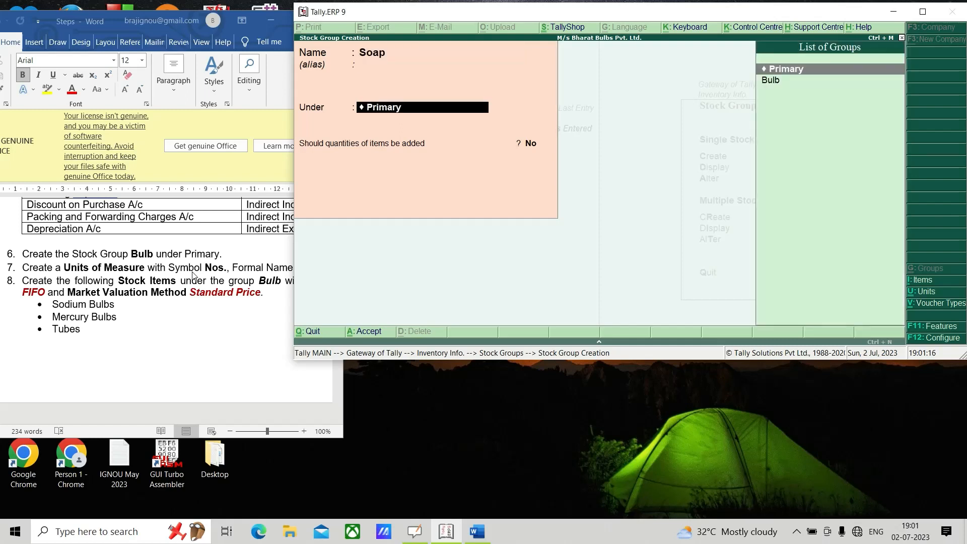
key(Return)
key(Return)
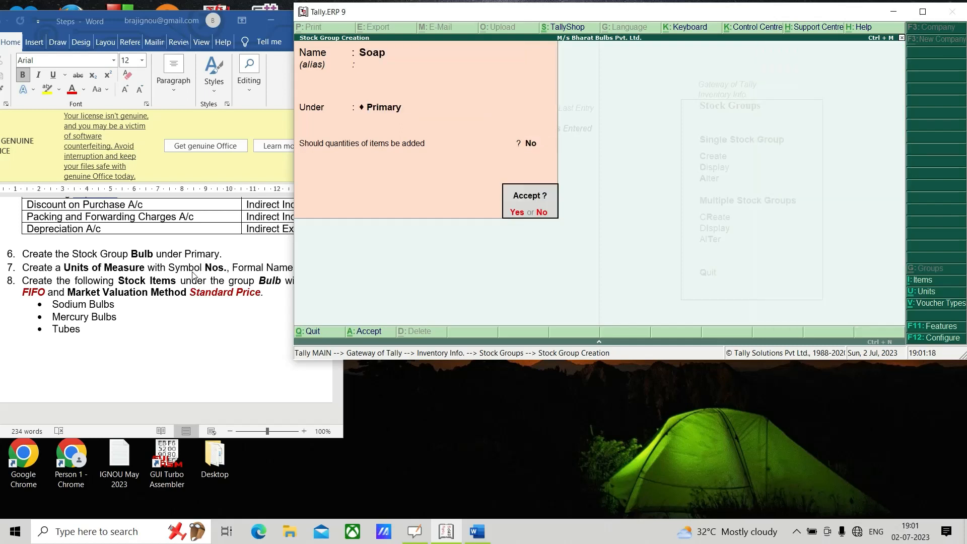
key(Return)
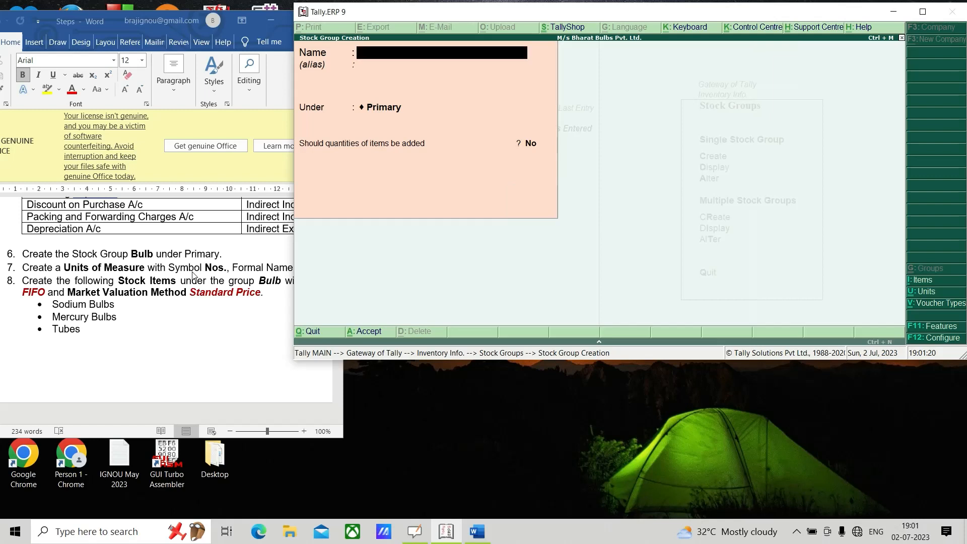
Create the stock group Bathing Soap under Soap with item quantities added, and save it
text(Bathing Soap)
key(Return)
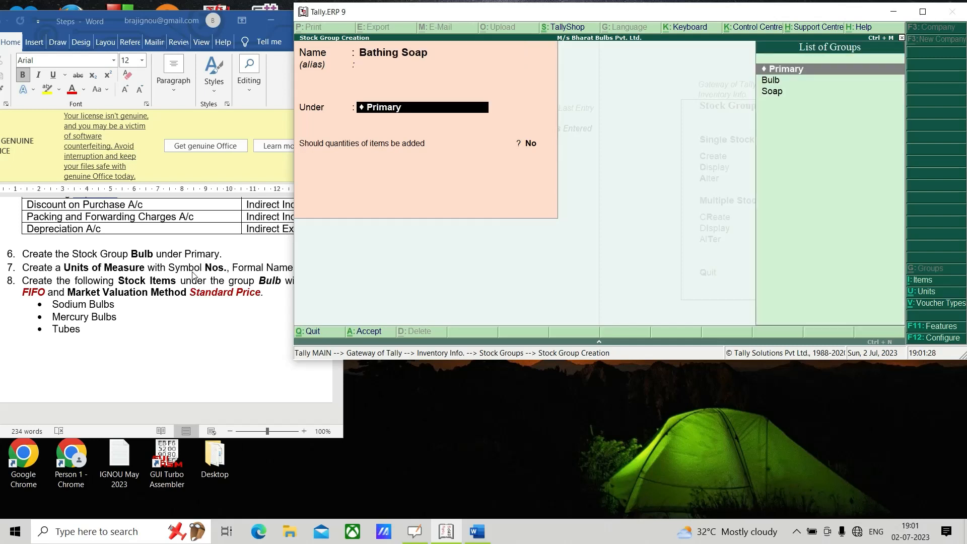
key(Down)
key(Down)
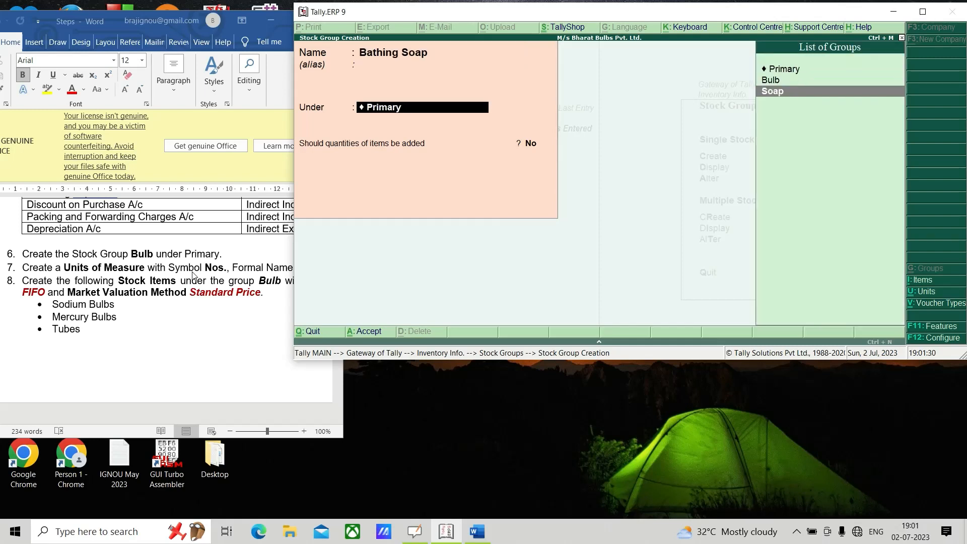
key(Return)
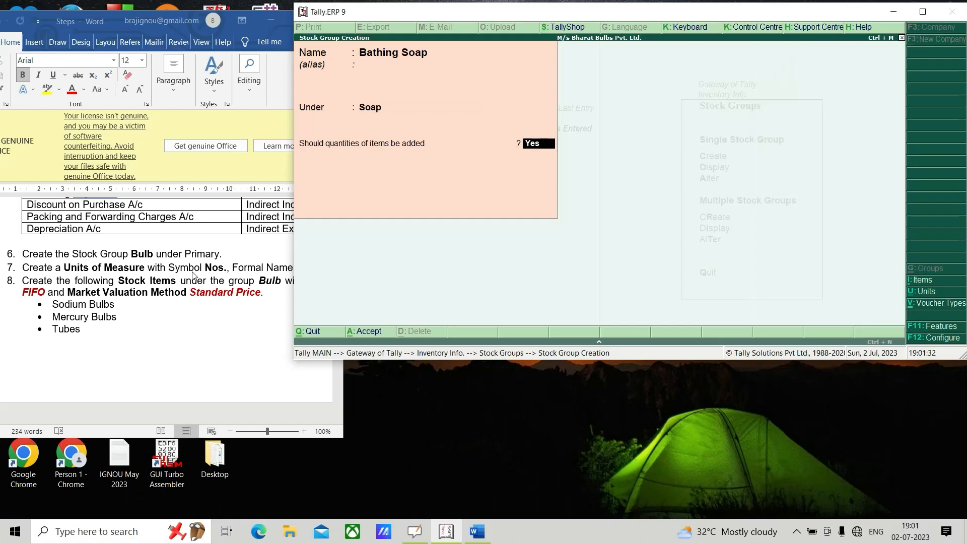
key(Return)
key(Return)
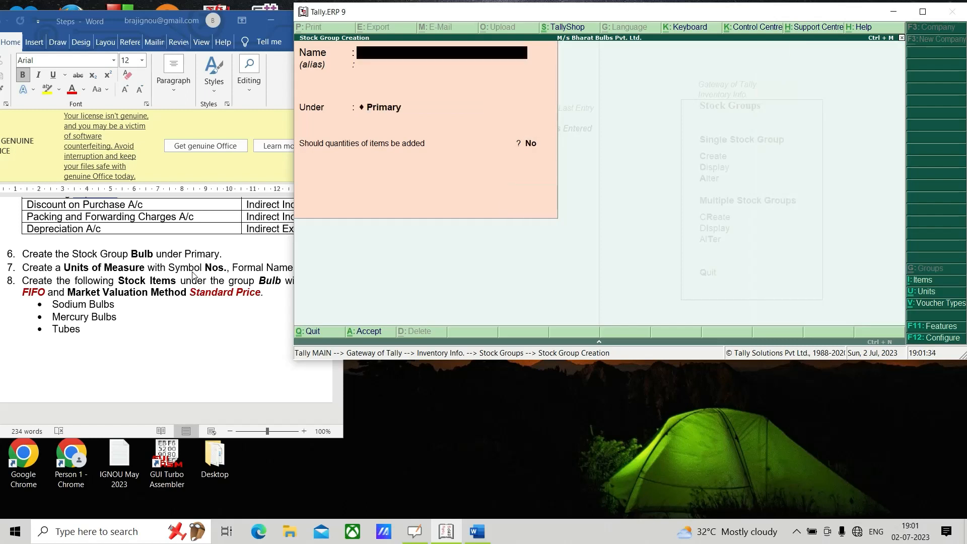
Create the stock group Washing Soap under Soap with item quantities added, save it and return to Inventory Info
text(Washing Soap)
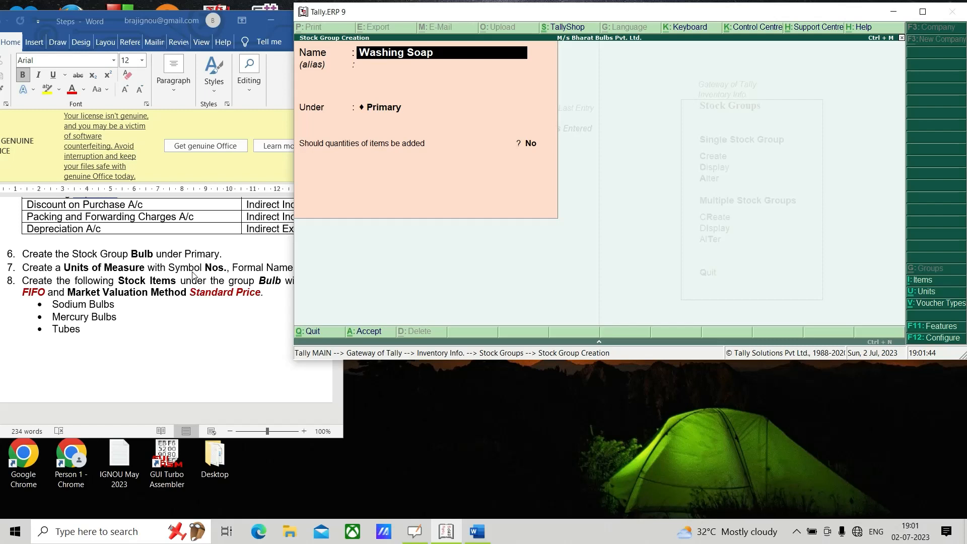
key(Return)
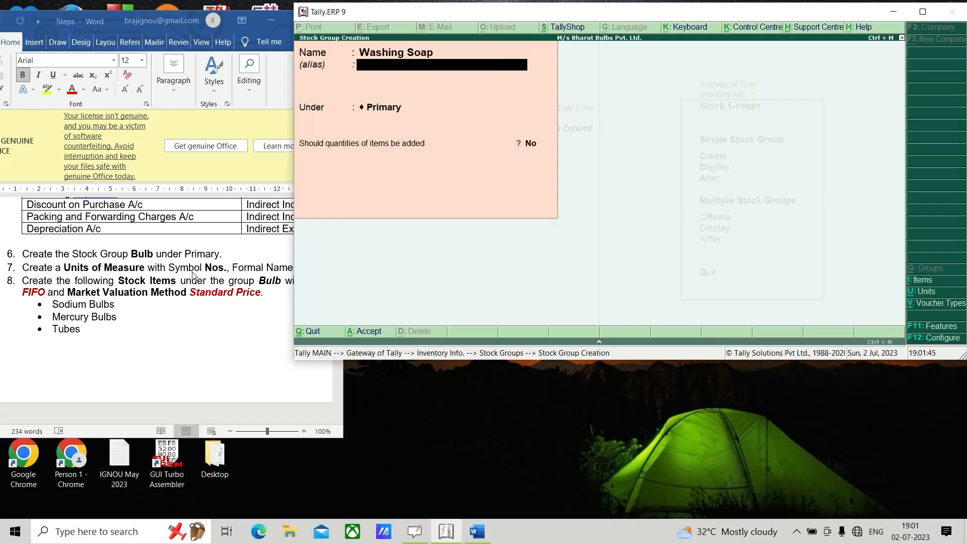
key(Return)
key(Down)
key(Down)
key(Down)
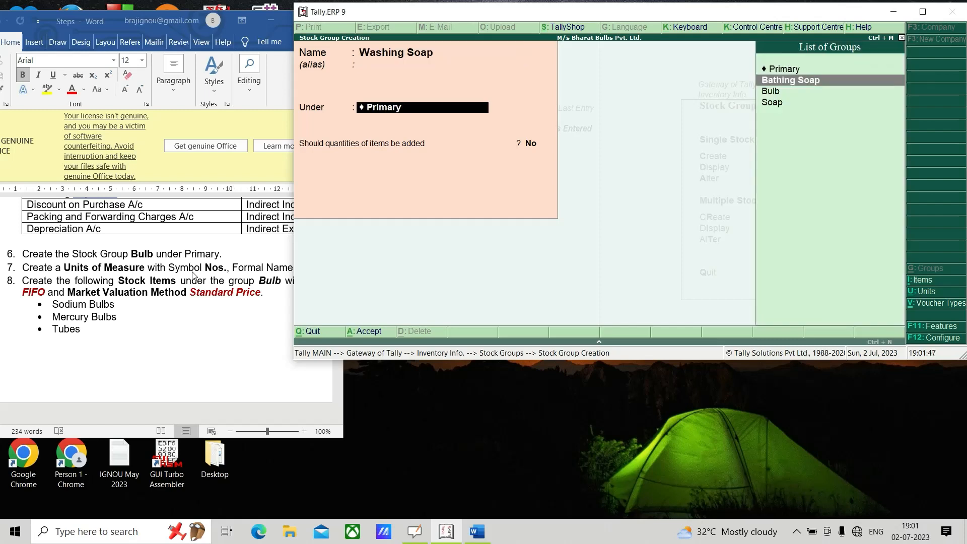
key(Return)
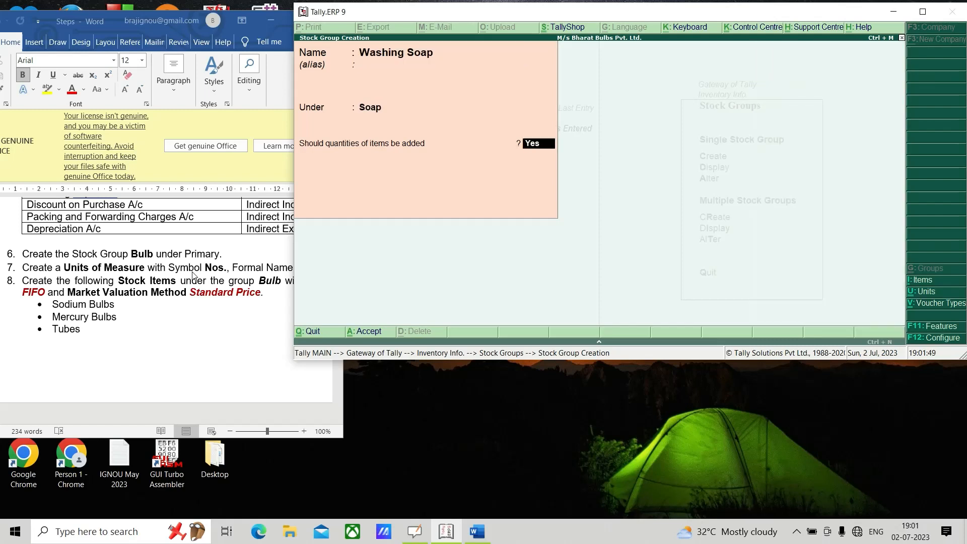
key(Return)
key(Return)
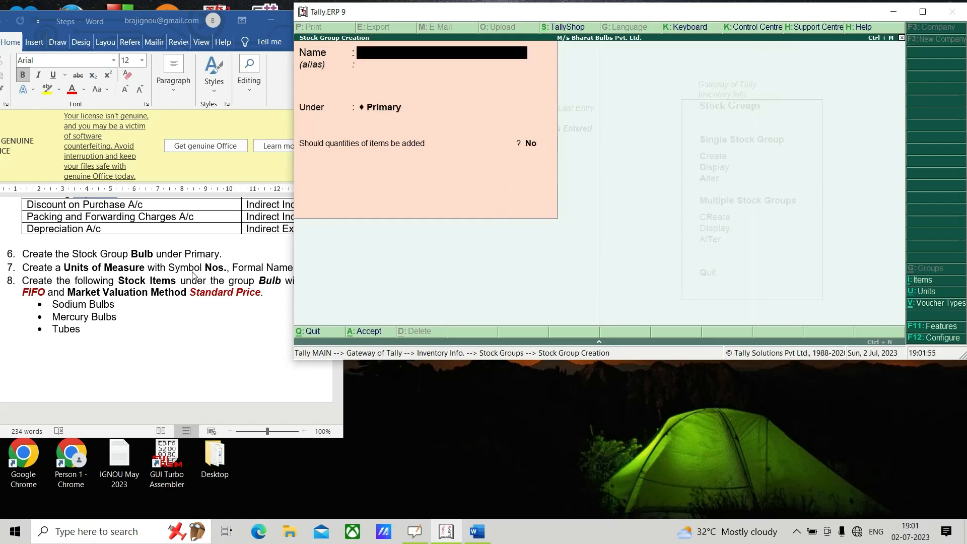
key(Escape)
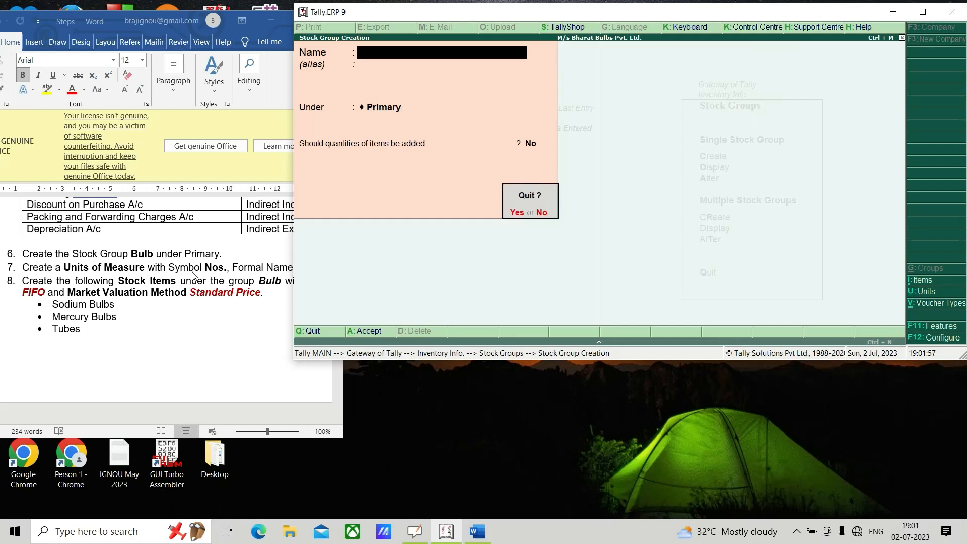
key(y)
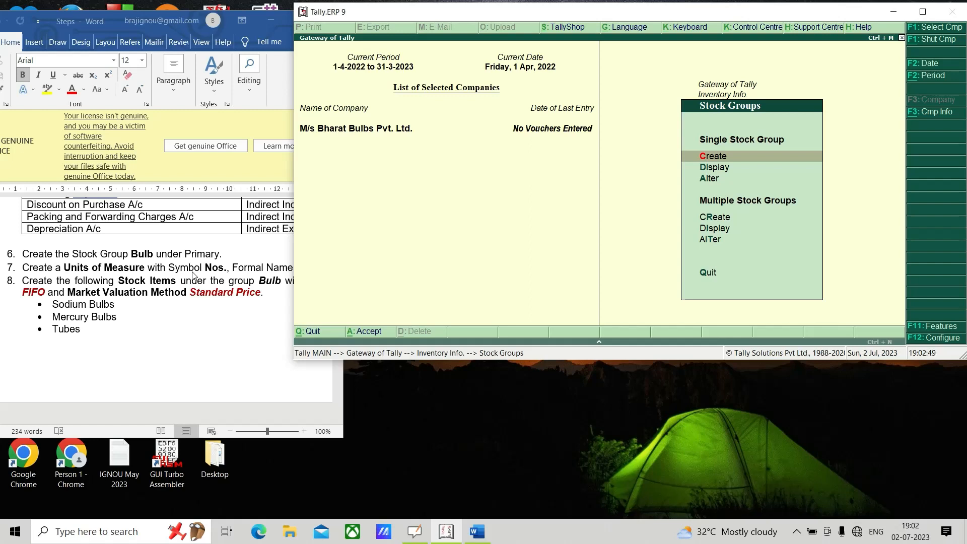
key(Escape)
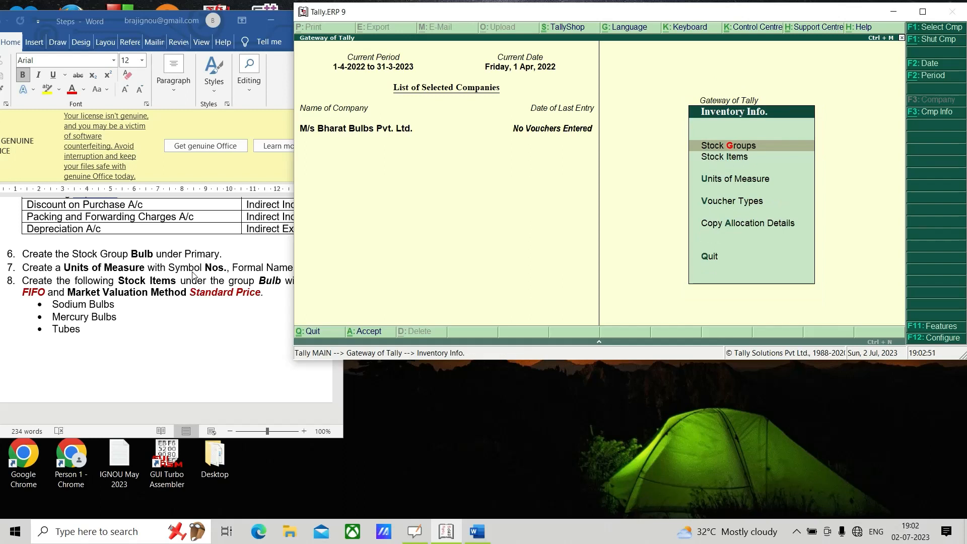
Start creating a single stock item named Sodium Bulbs without an alias
key(Down)
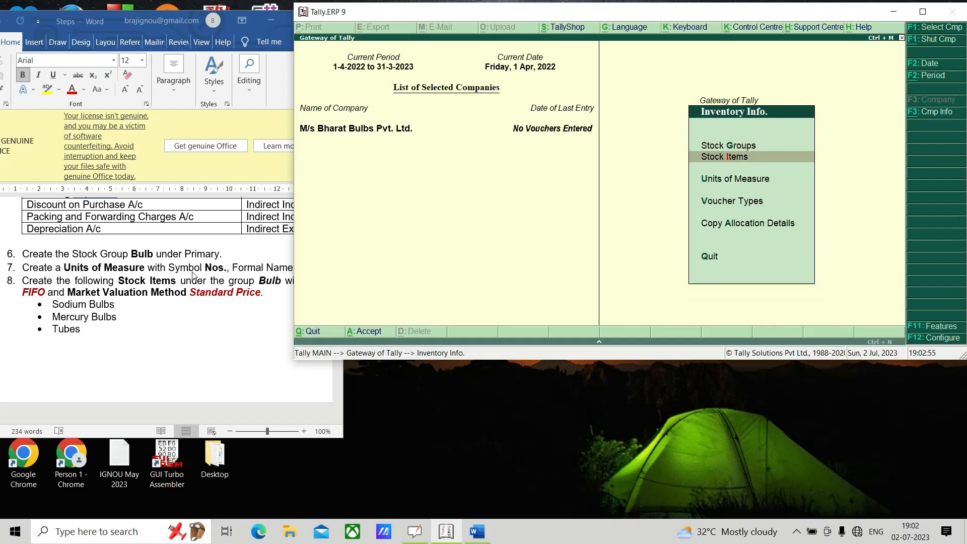
key(Return)
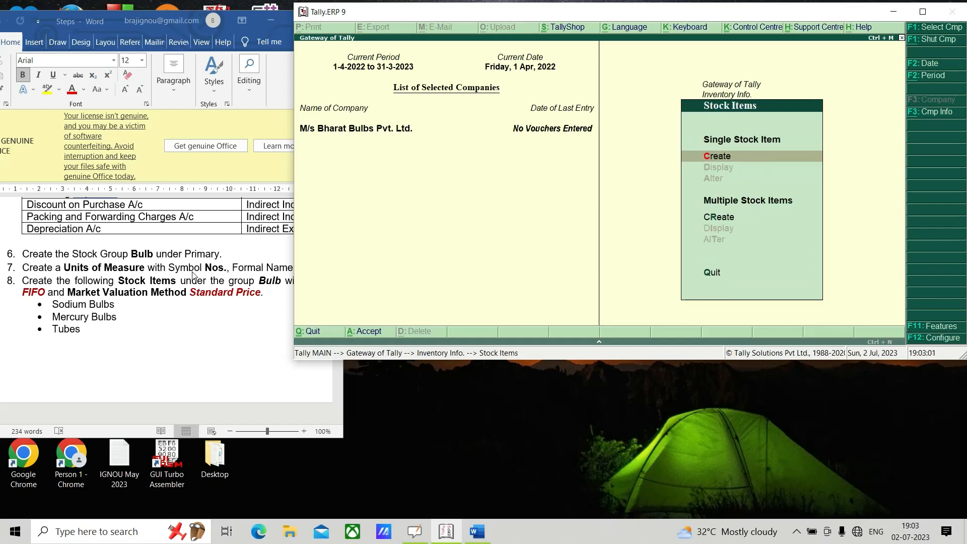
key(Return)
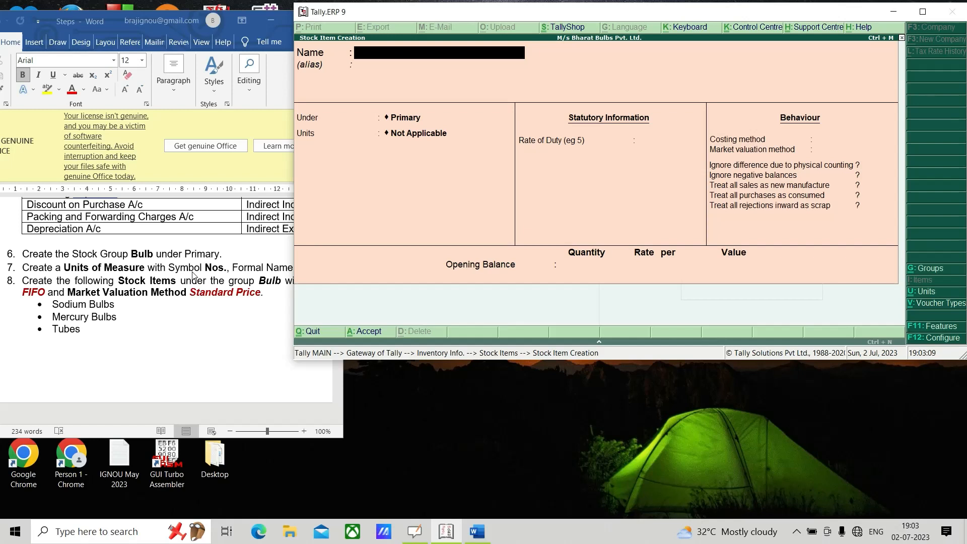
text(Sodium Bulbs)
key(Return)
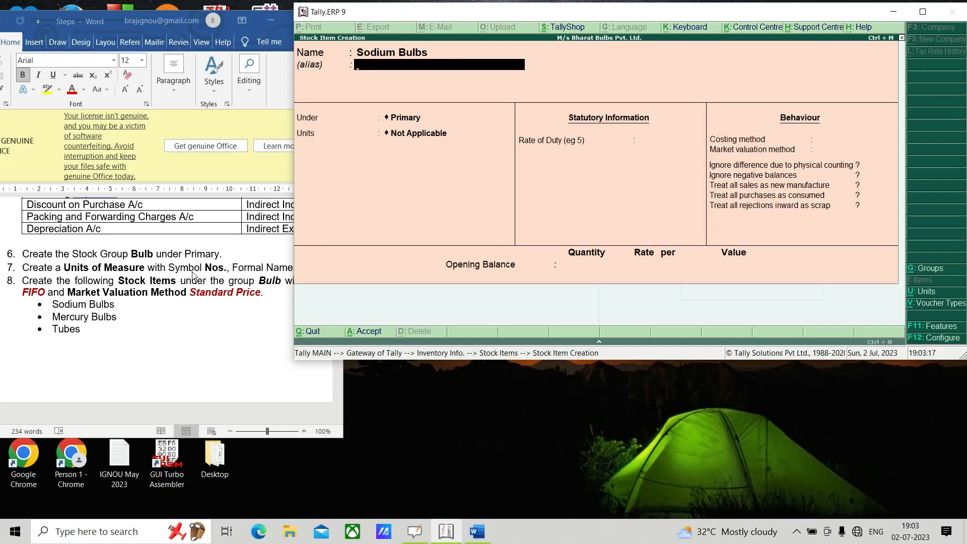
key(Return)
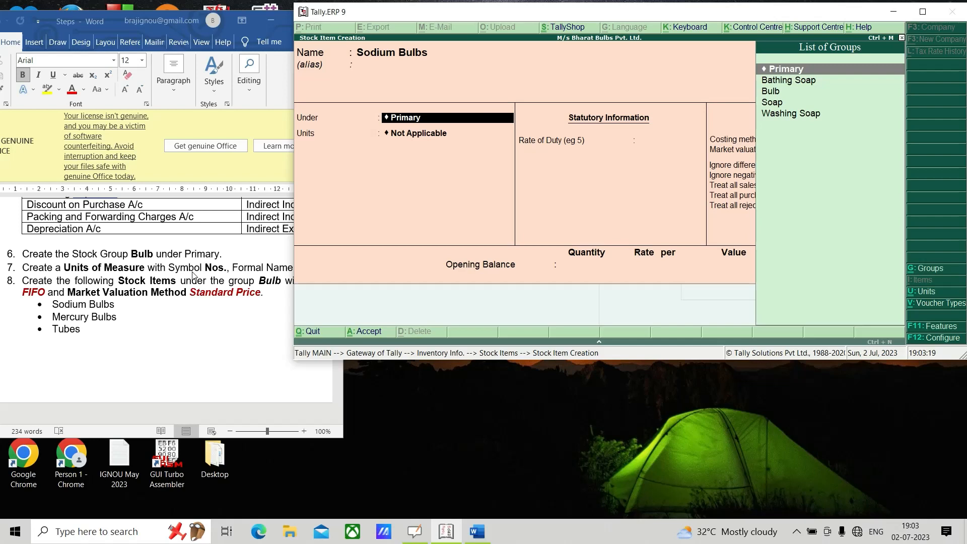
key(Down)
key(Down)
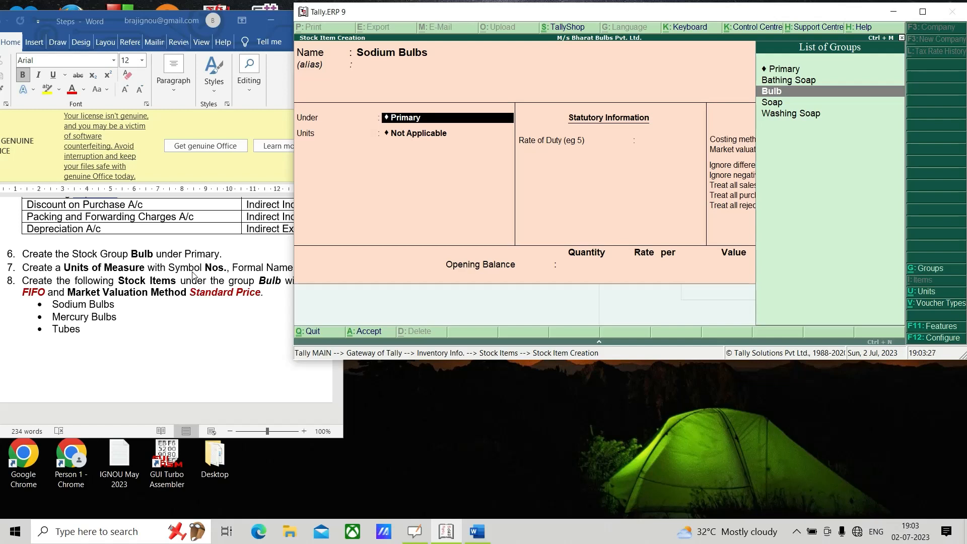
key(Return)
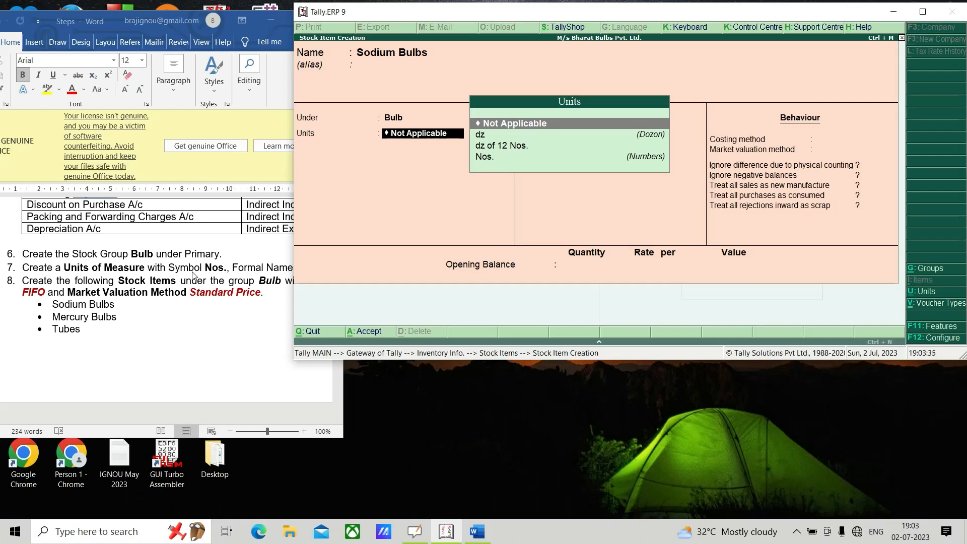
key(Down)
key(Down)
key(Down)
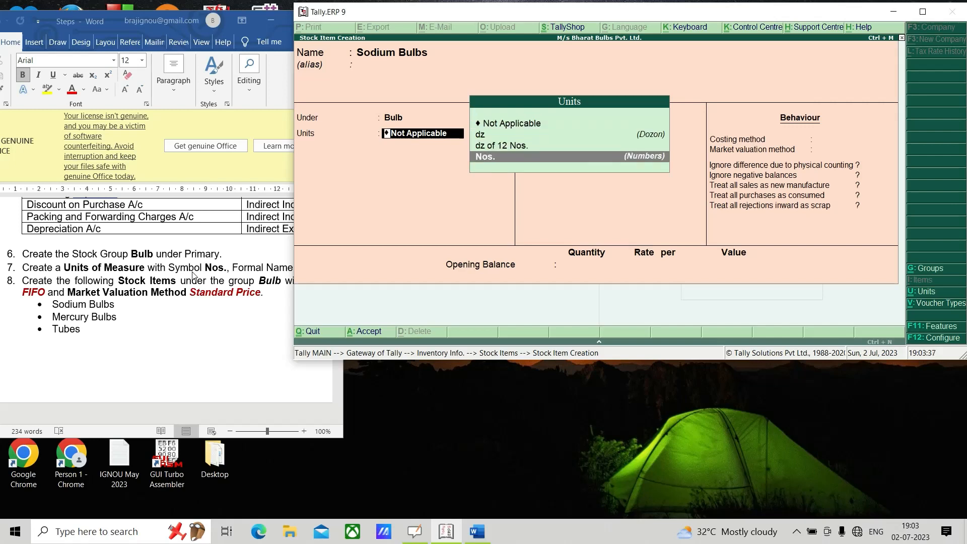
key(Return)
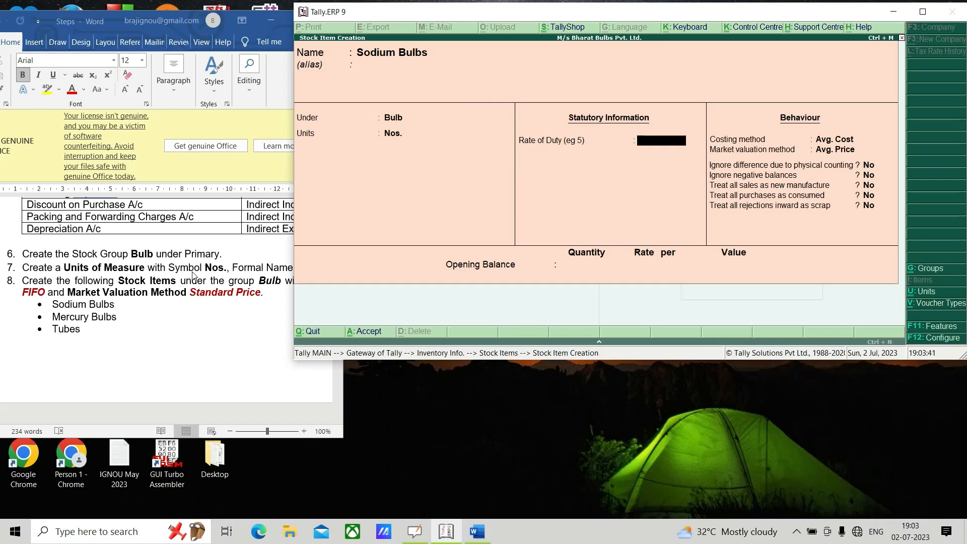
key(Return)
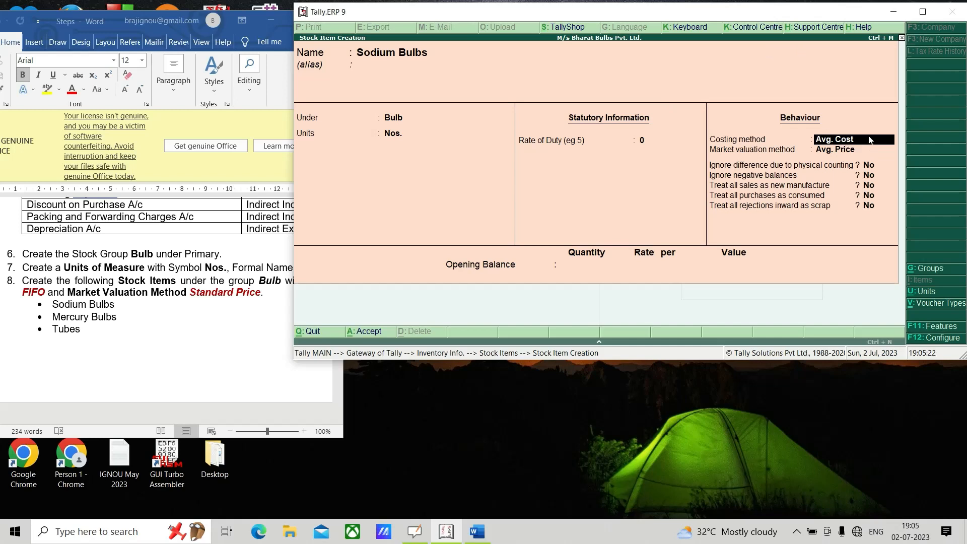
key(Return)
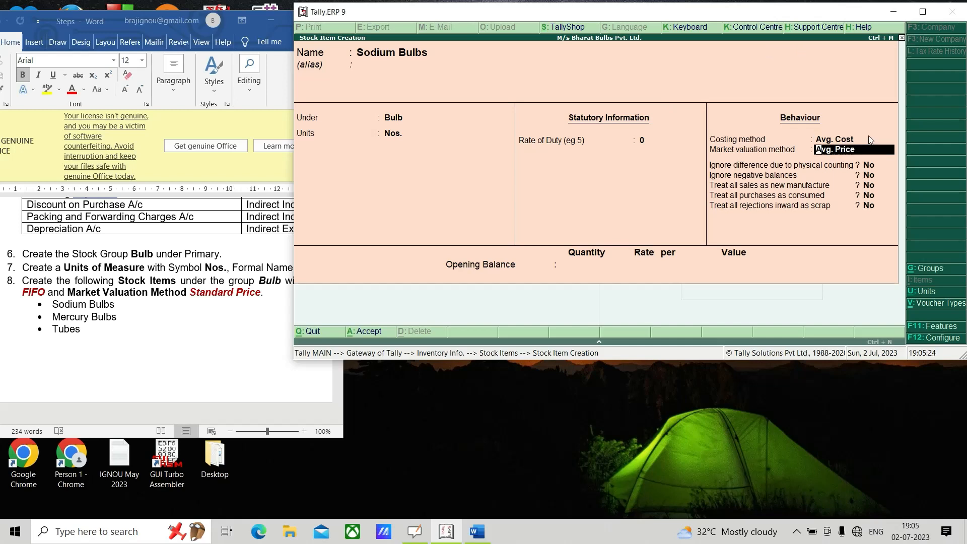
click(869, 140)
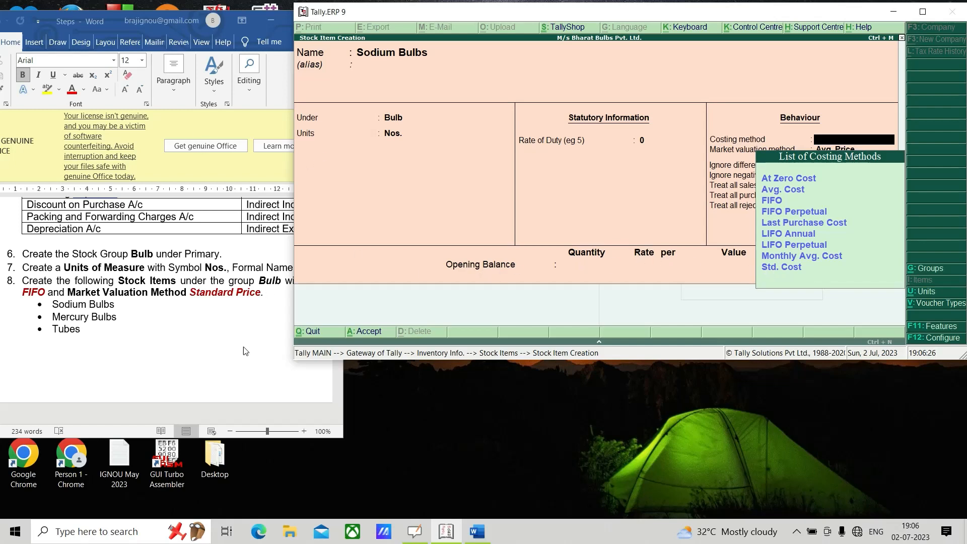
click(782, 268)
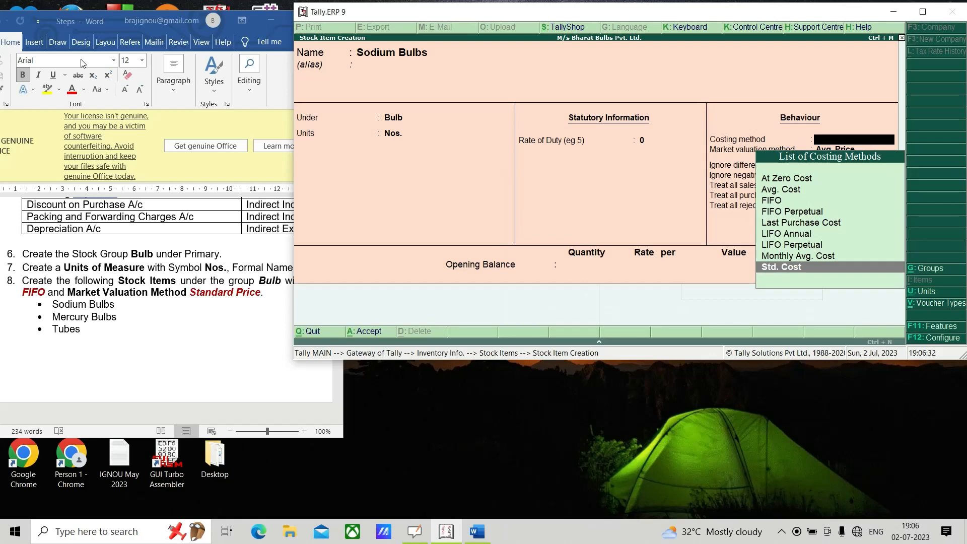
key(Return)
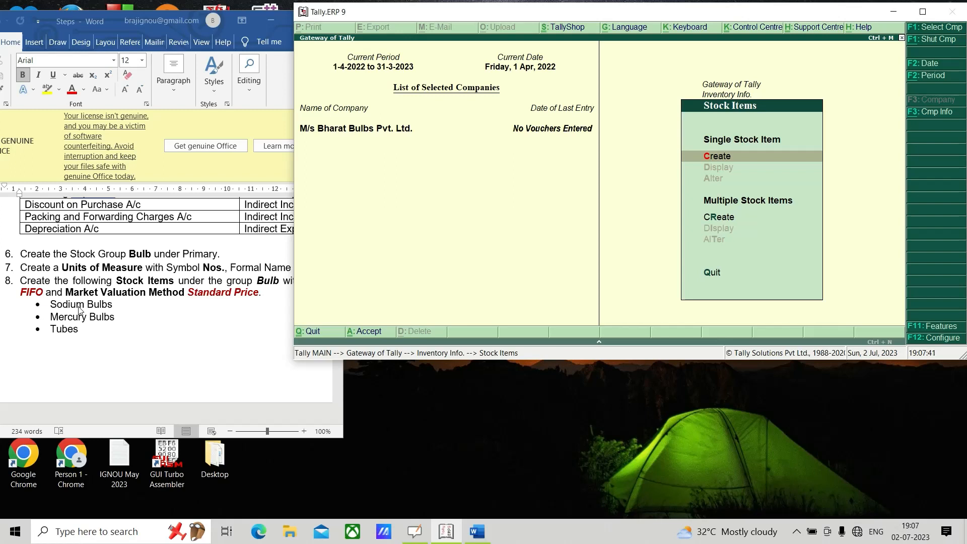
Start a new single stock item named Sodium Bulbs without an alias and place it under the group Bulb
key(Return)
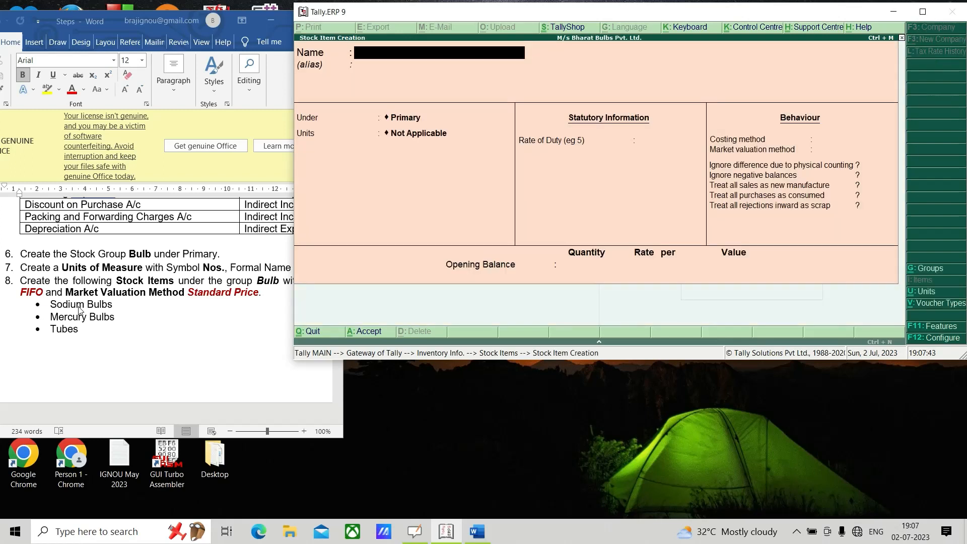
text(Sodium Bulbs)
key(Return)
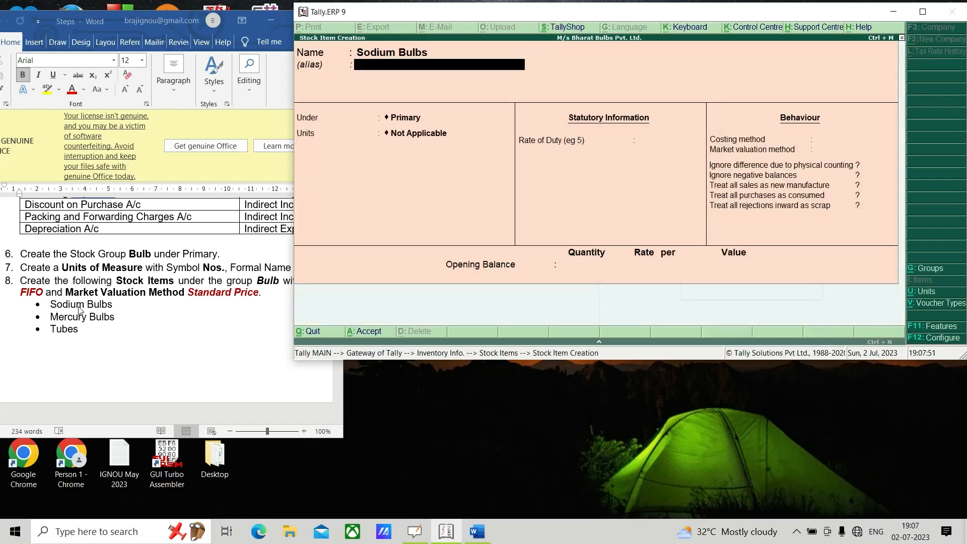
key(Return)
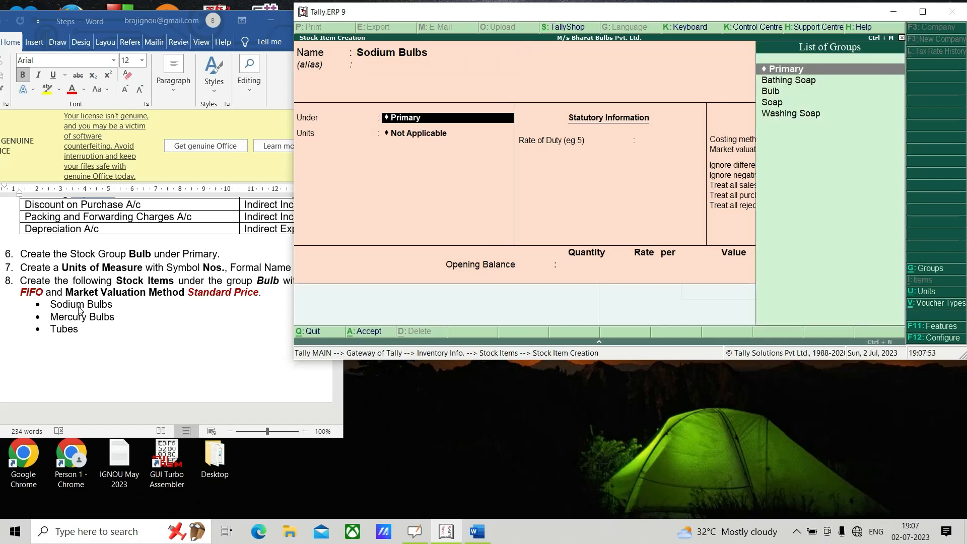
key(Down)
key(Down)
key(Return)
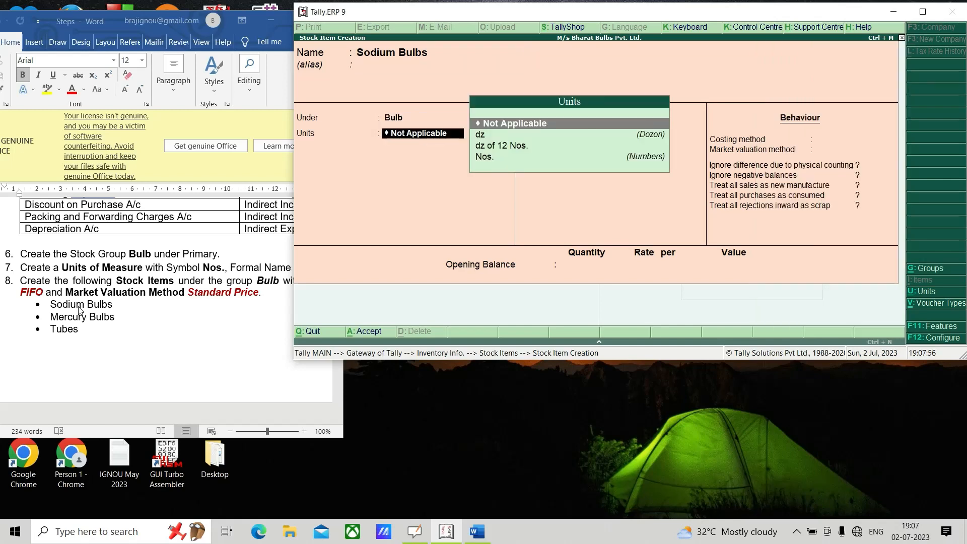
Set the unit of Sodium Bulbs to Nos. and enter no rate of duty
key(Down)
key(Down)
key(Down)
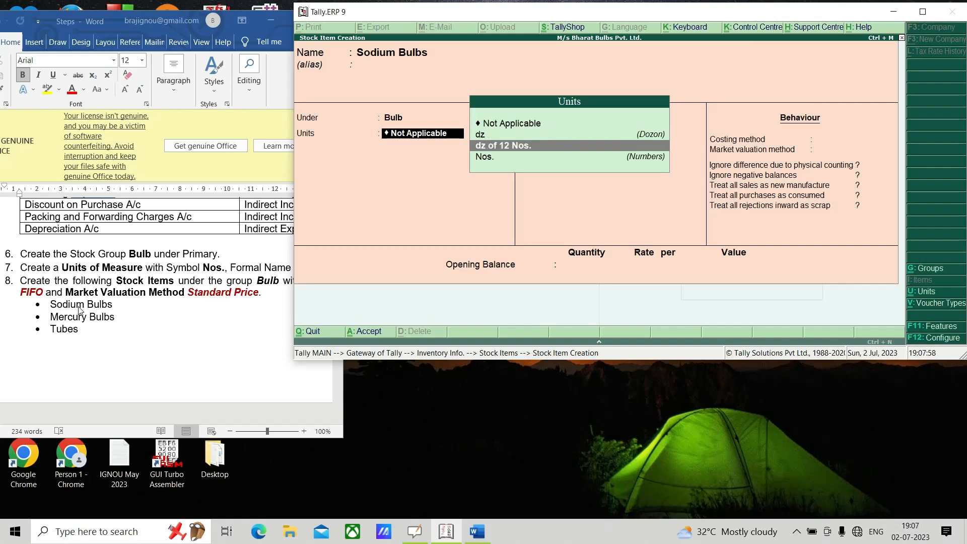
key(Return)
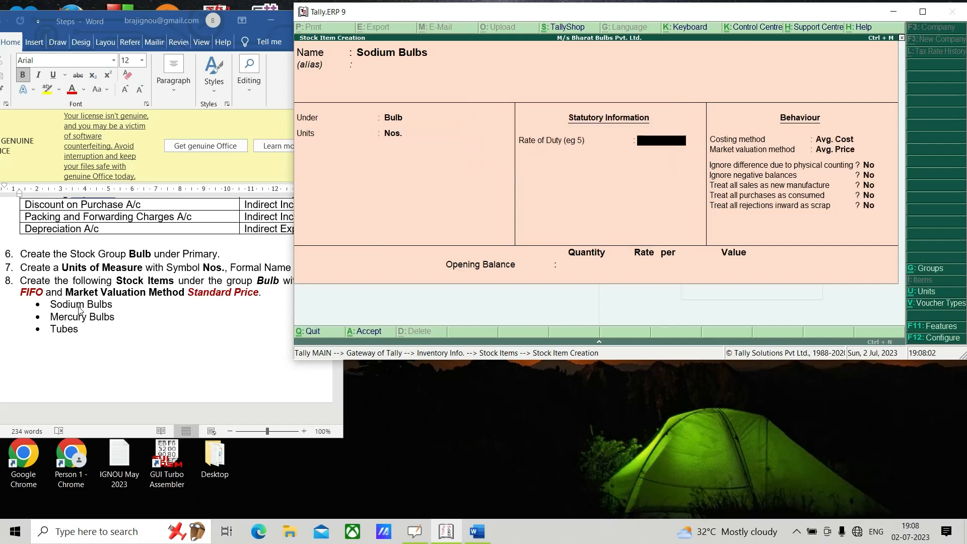
key(Return)
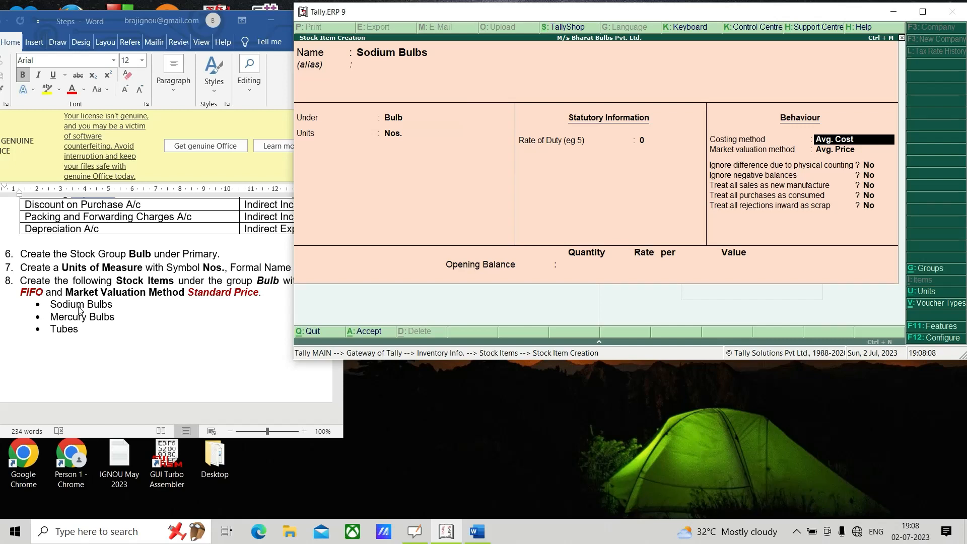
Set the costing method of Sodium Bulbs to FIFO
key(BackSpace)
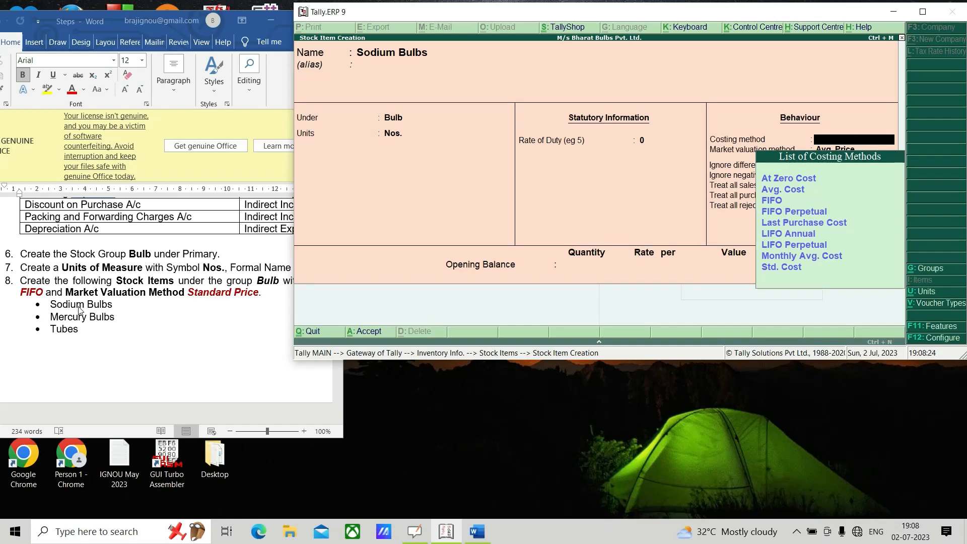
key(Down)
key(Down)
key(Down)
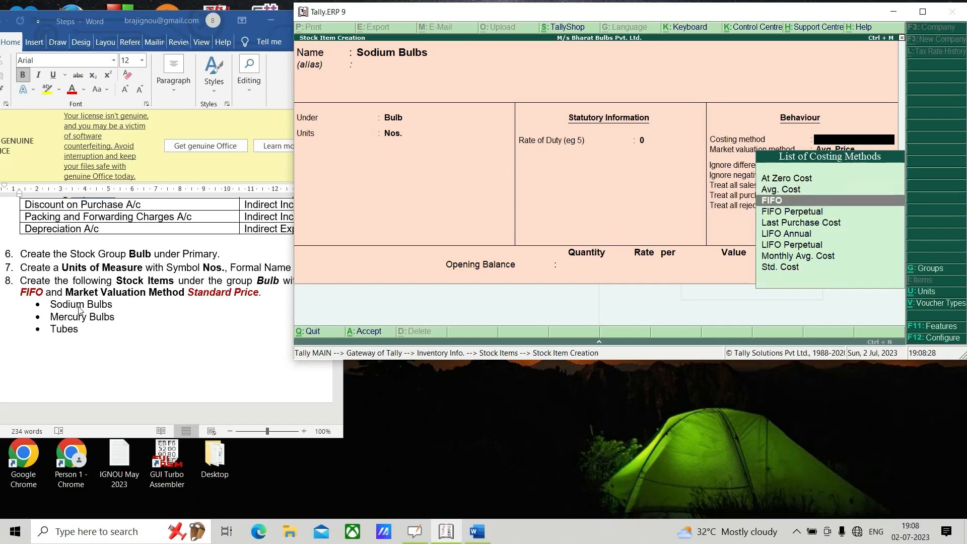
key(Return)
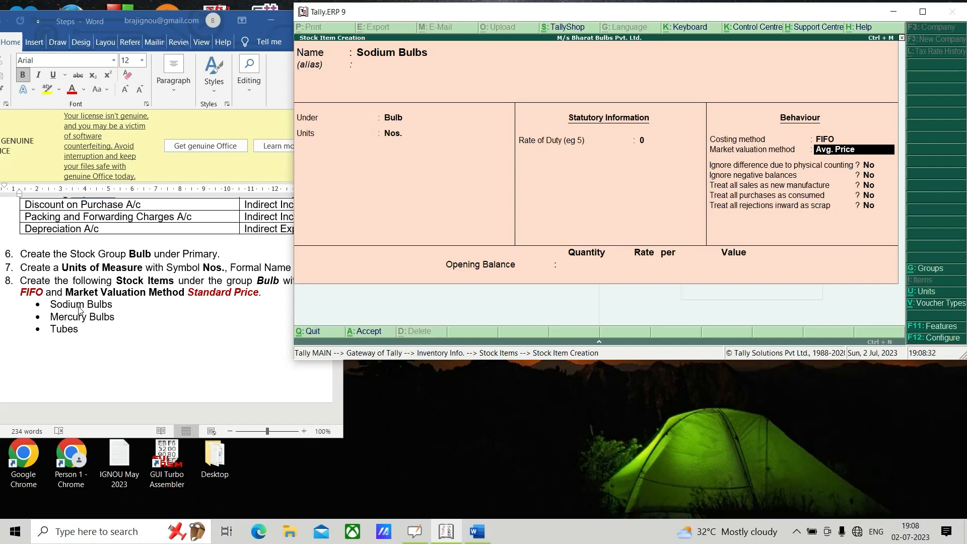
Set the market valuation method of Sodium Bulbs to Std. Price
key(BackSpace)
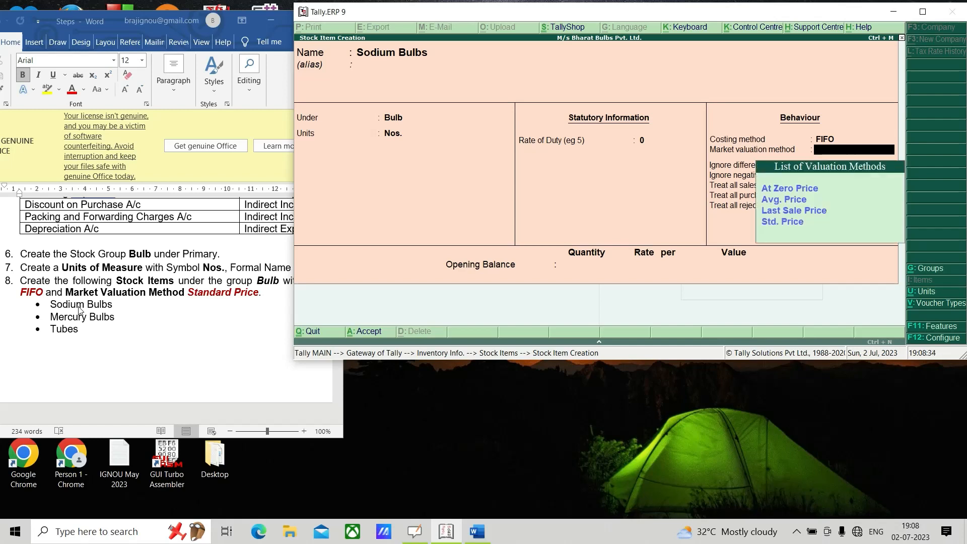
key(Down)
key(Down)
key(Down)
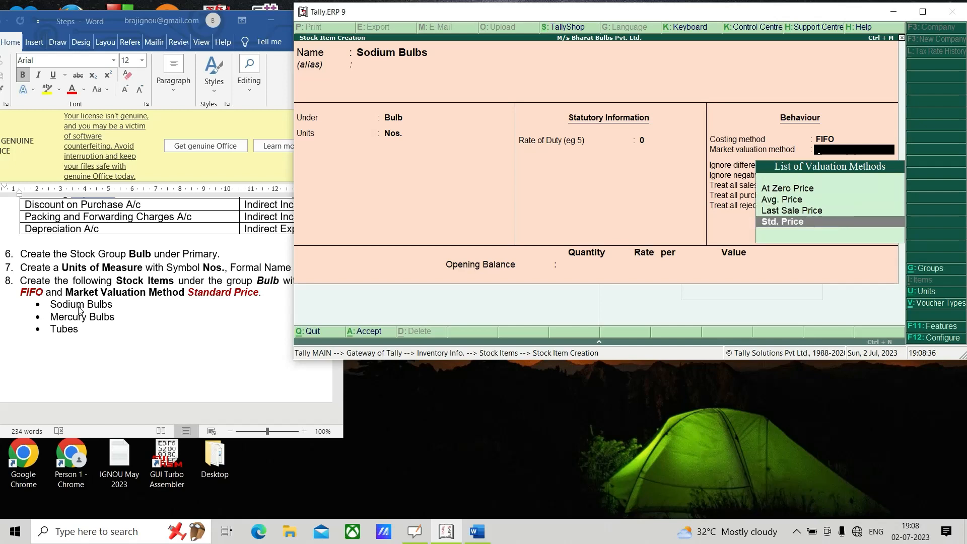
key(Return)
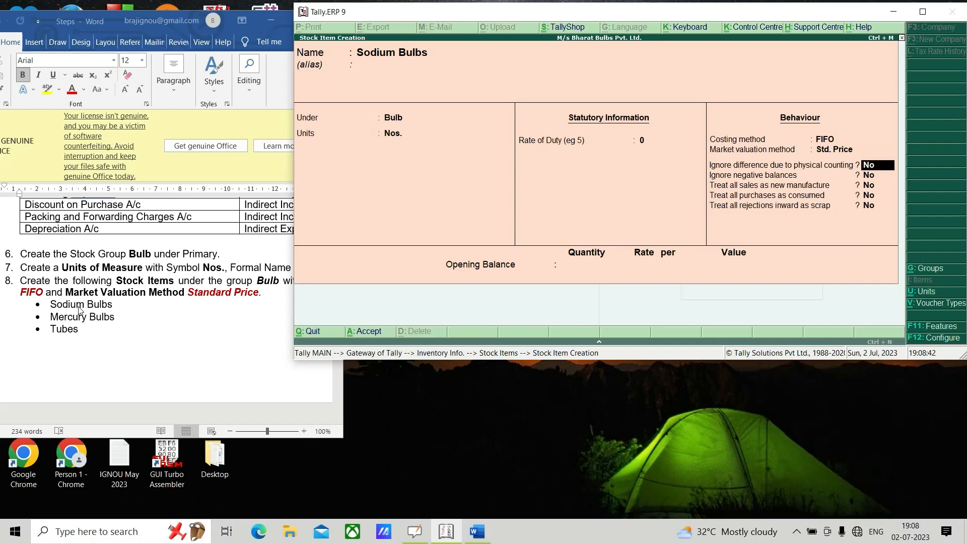
Keep all remaining behaviour options of Sodium Bulbs at No, enter no opening balance and save the stock item
key(Return)
key(Return)
key(Return)
key(Return)
key(Return)
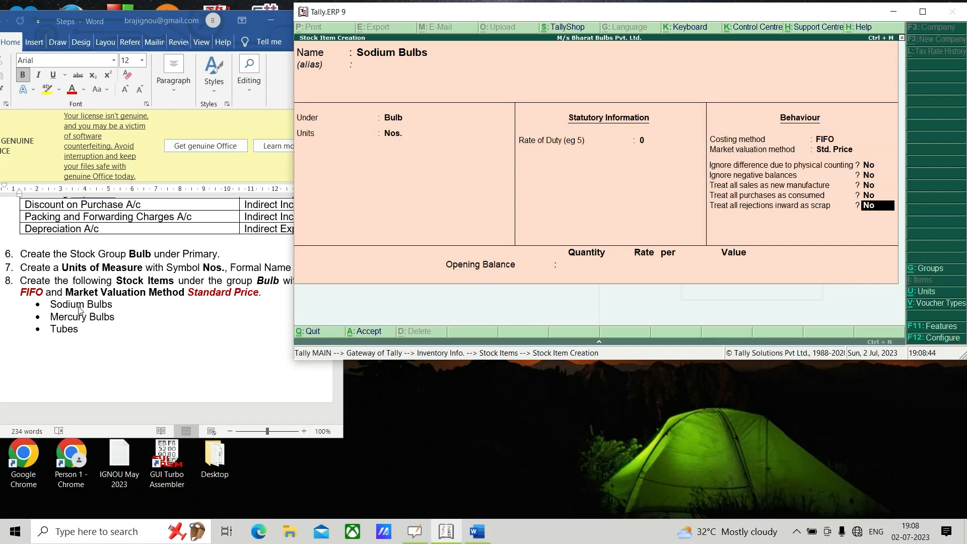
key(Return)
key(Return)
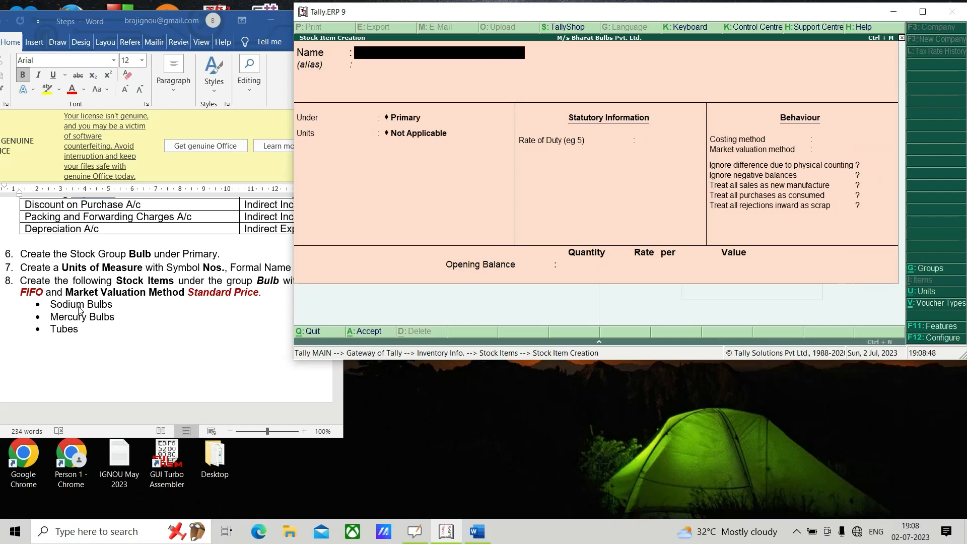
Start the stock item Mercury Bulbs without an alias, under the group Bulb with the unit Nos
text(Mercury Bulbs)
key(Return)
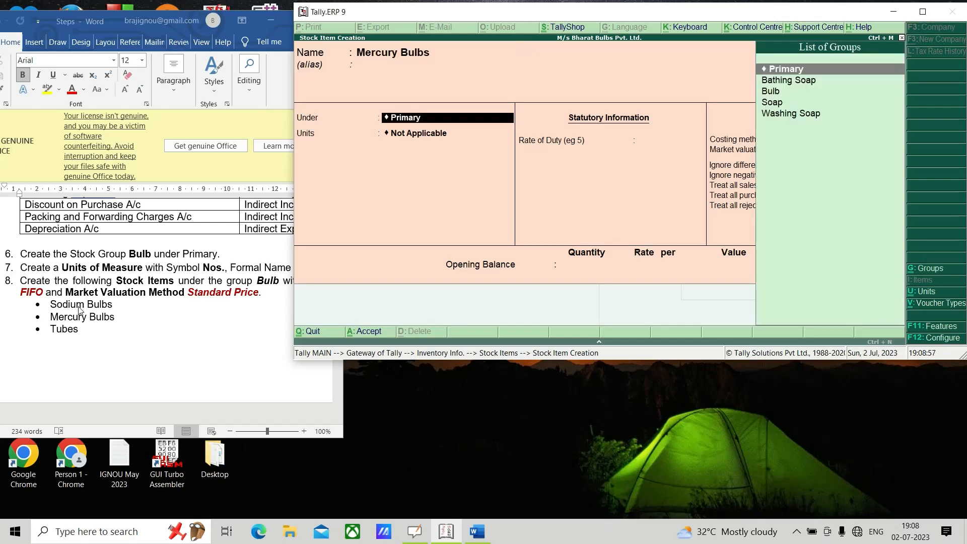
key(Down)
key(Down)
key(Return)
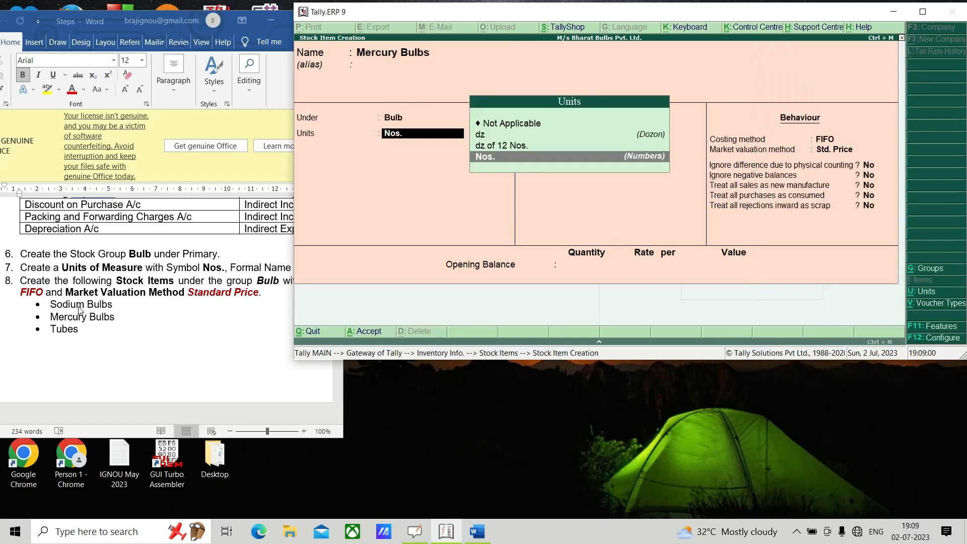
key(Return)
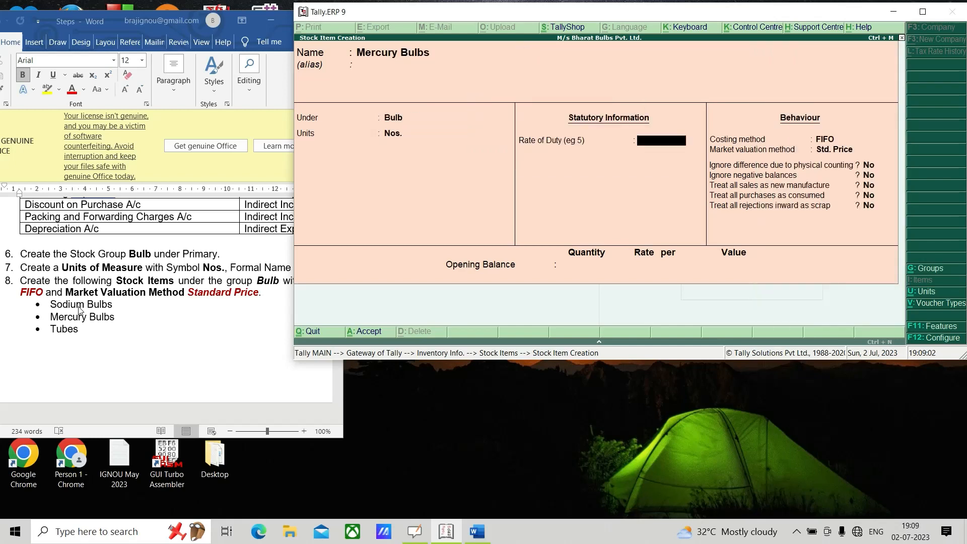
Keep FIFO costing, Std. Price valuation and the behaviour options at No for Mercury Bulbs, and save the item
key(Return)
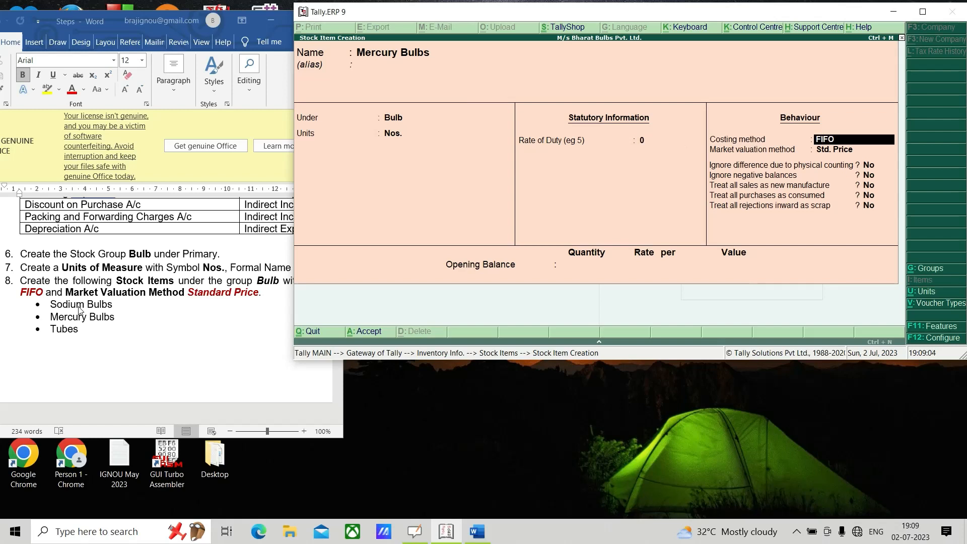
key(Return)
key(Return)
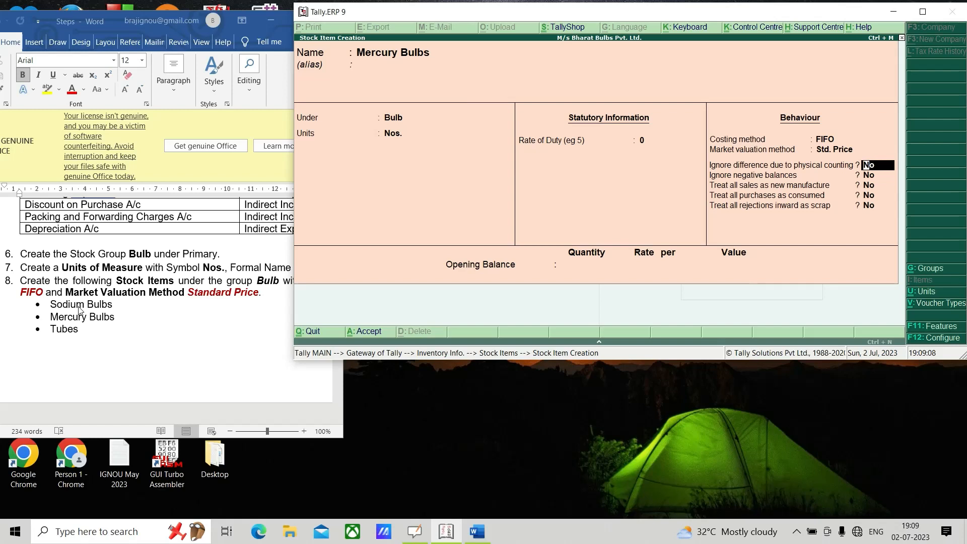
key(Return)
key(Return)
key(Return)
key(Return)
key(Return)
key(Return)
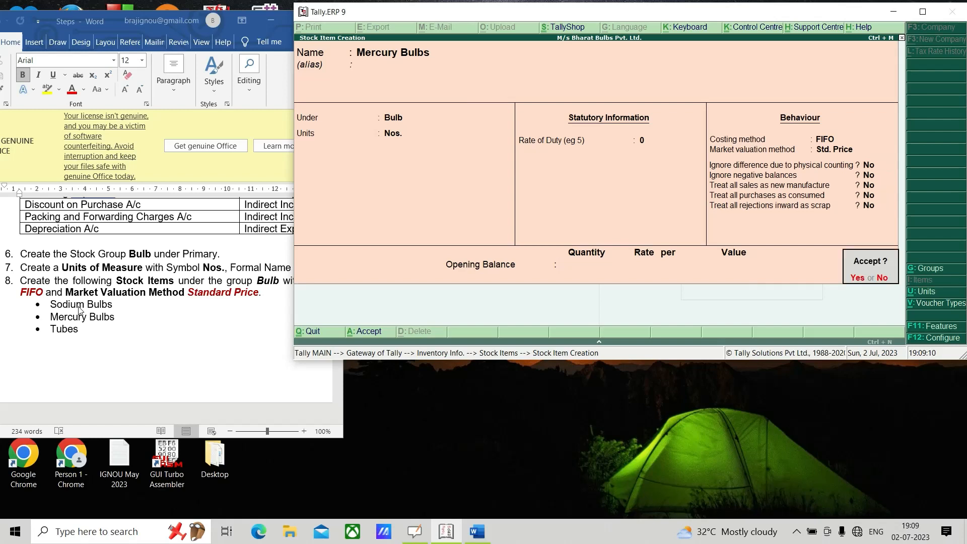
key(Return)
Start the stock item Tubes without an alias and place it under the group Bulb
text(Tubes)
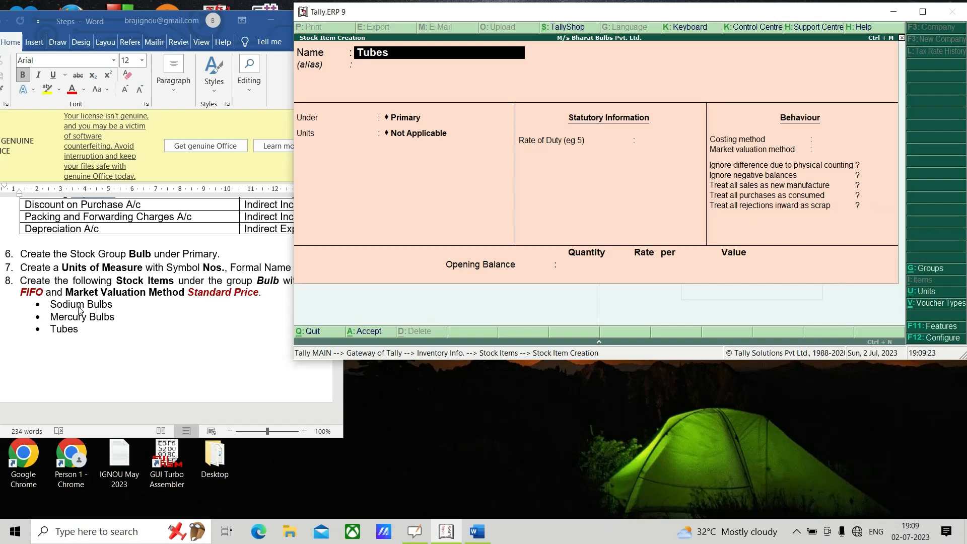
key(Return)
key(Return)
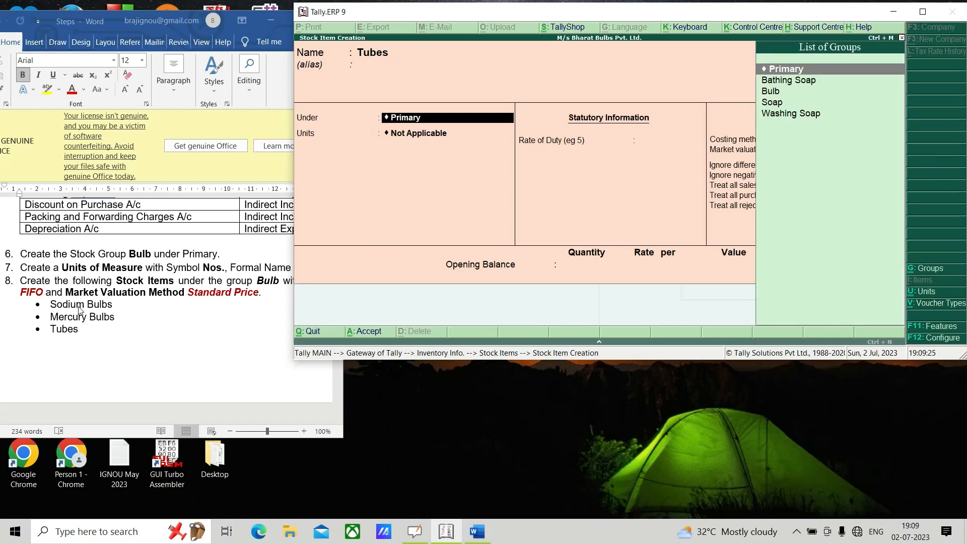
key(Down)
key(Down)
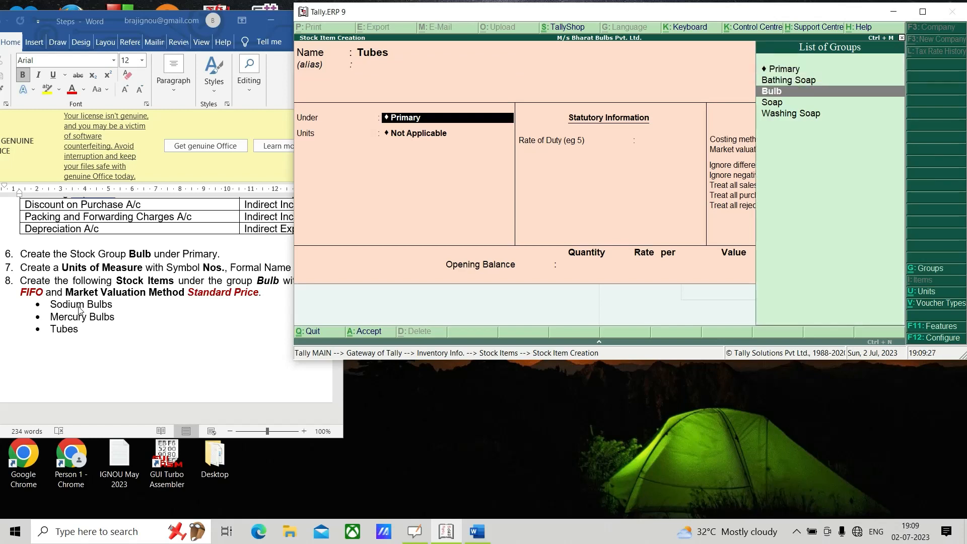
key(Return)
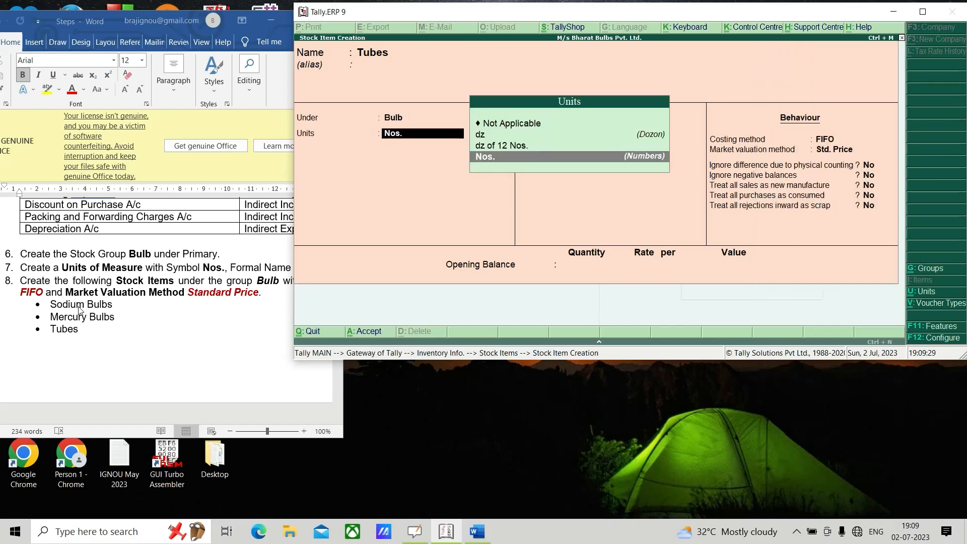
Give the stock item Tubes the unit Nos., keep FIFO costing, Std. Price valuation and all behaviour options at No, and save it
key(Return)
key(Return)
key(Return)
key(Return)
key(Return)
key(Return)
key(Return)
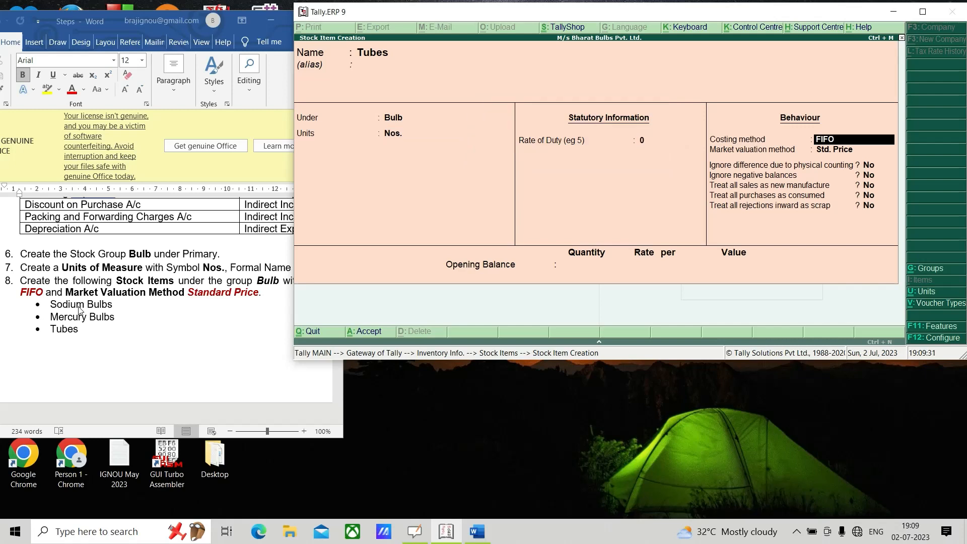
key(Return)
key(Return)
key(Return)
key(Return)
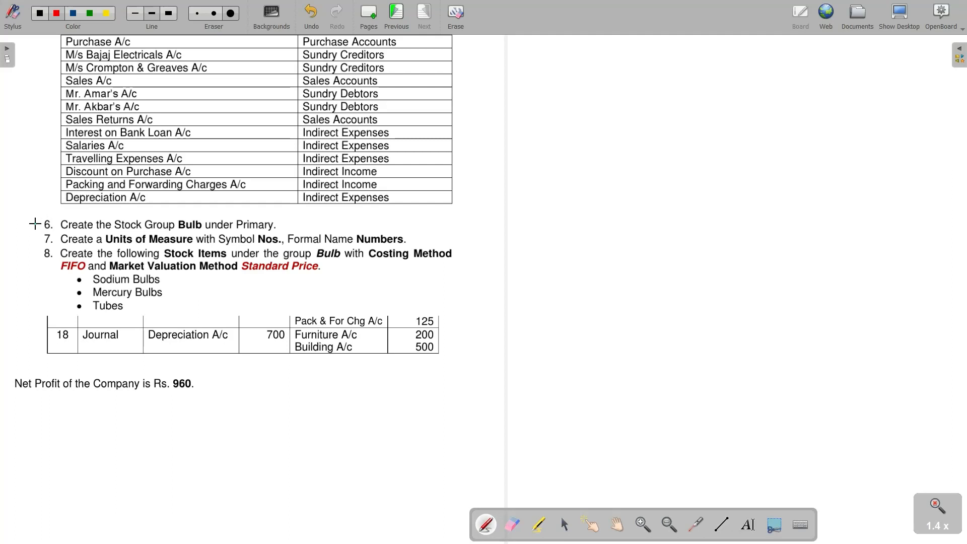
Switch to OpenBoard and tick assignment instructions 6, 7 and 8 with the red pen, underlining the unit symbol Nos
drag(35, 224, 82, 212)
drag(40, 241, 76, 234)
drag(257, 245, 284, 245)
drag(36, 256, 91, 238)
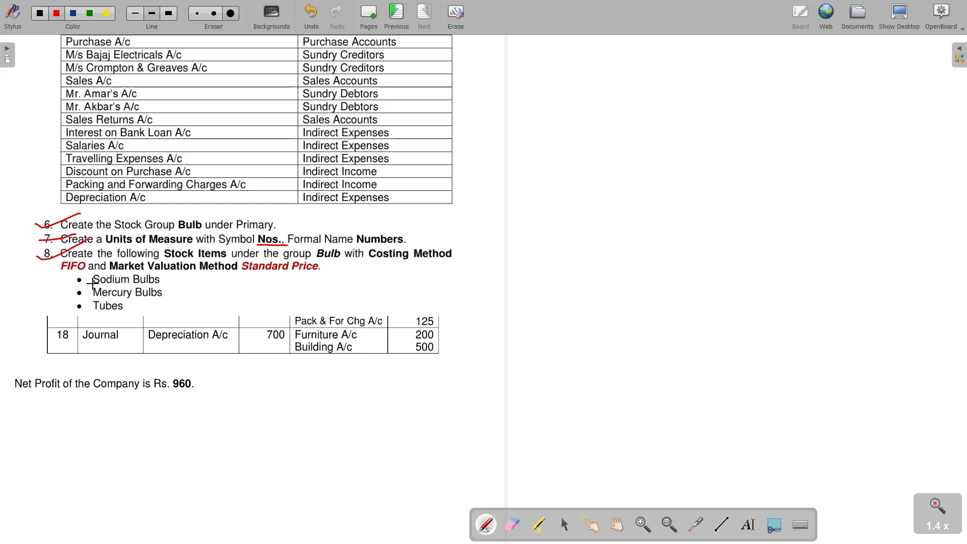
Tick Sodium Bulbs, Mercury Bulbs and Tubes in red, and underline Costing Method, FIFO and Standard Price in instruction 8
drag(164, 280, 207, 257)
drag(183, 293, 226, 267)
drag(164, 313, 201, 303)
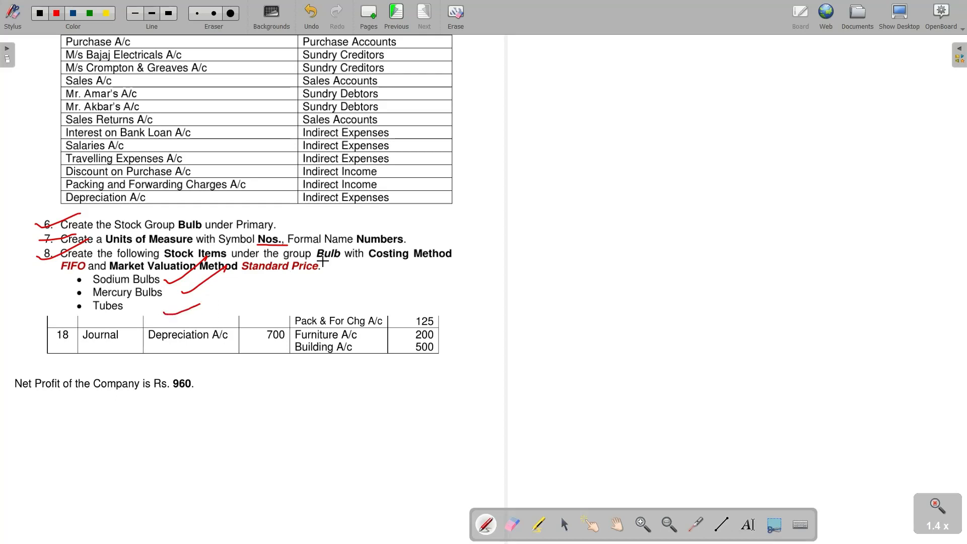
drag(378, 259, 452, 261)
drag(65, 274, 77, 277)
drag(243, 275, 320, 274)
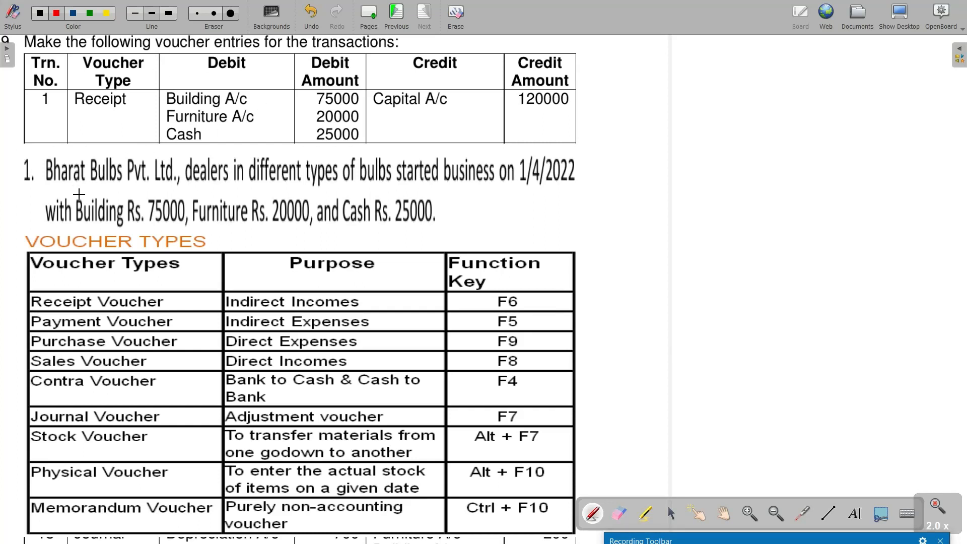
Underline Bharat Bulbs Pvt. Ltd., the date 1/4/2022, Building, Furniture and Cash in the first transaction's description
drag(48, 188, 181, 187)
drag(523, 187, 585, 188)
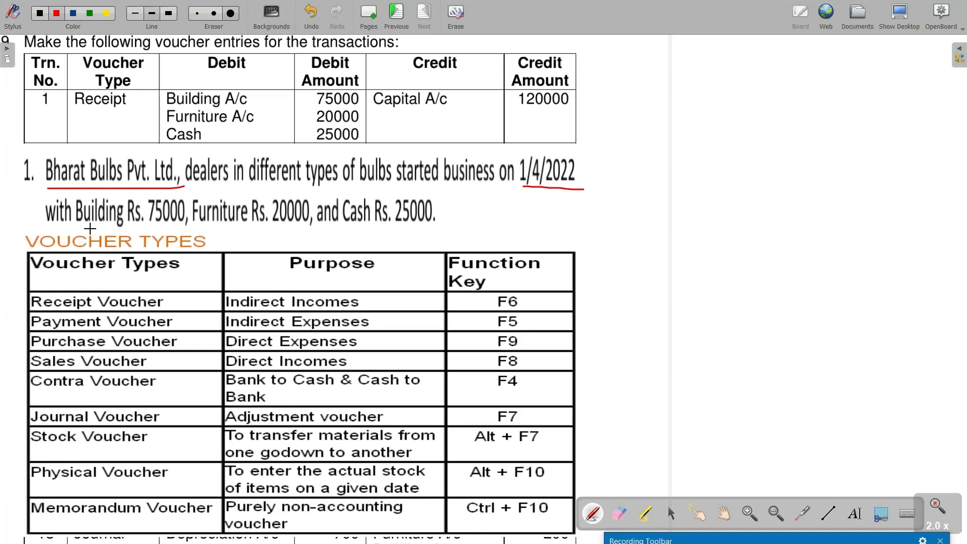
drag(90, 228, 124, 229)
drag(199, 227, 226, 227)
drag(355, 227, 393, 227)
Tick transaction 1's debit and credit accounts and Receipt Voucher, circle the three debit amounts and underline the credit amount 120000
drag(257, 97, 263, 94)
drag(260, 115, 271, 111)
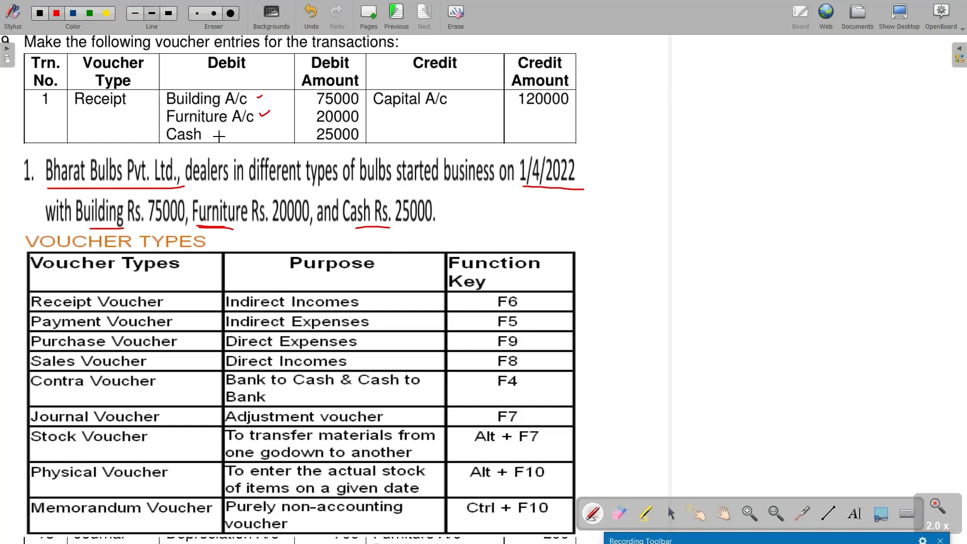
drag(219, 136, 232, 129)
drag(445, 109, 463, 97)
drag(18, 301, 40, 291)
mouse_move(308, 92)
mouse_down()
mouse_move(302, 133)
mouse_move(333, 156)
mouse_move(370, 117)
mouse_move(338, 79)
mouse_move(311, 85)
mouse_up()
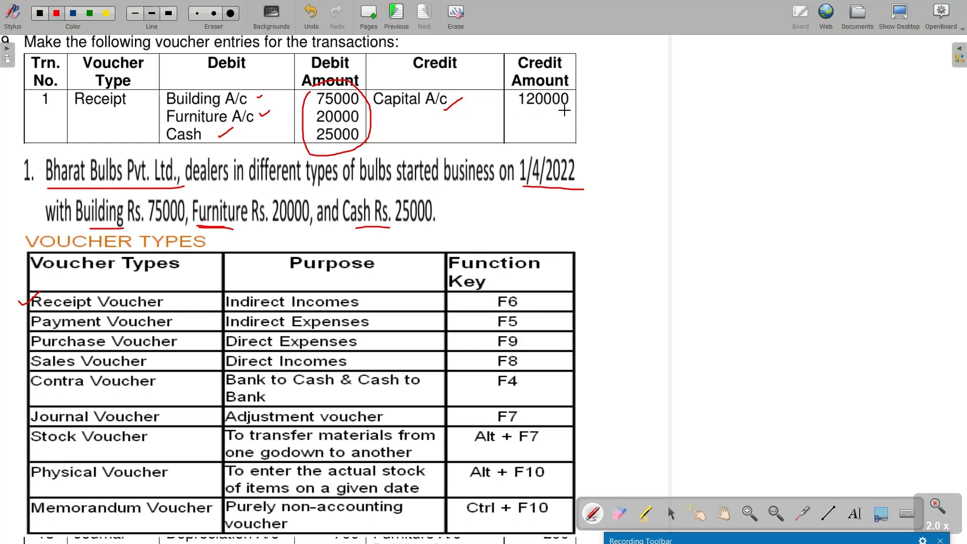
drag(524, 112, 575, 109)
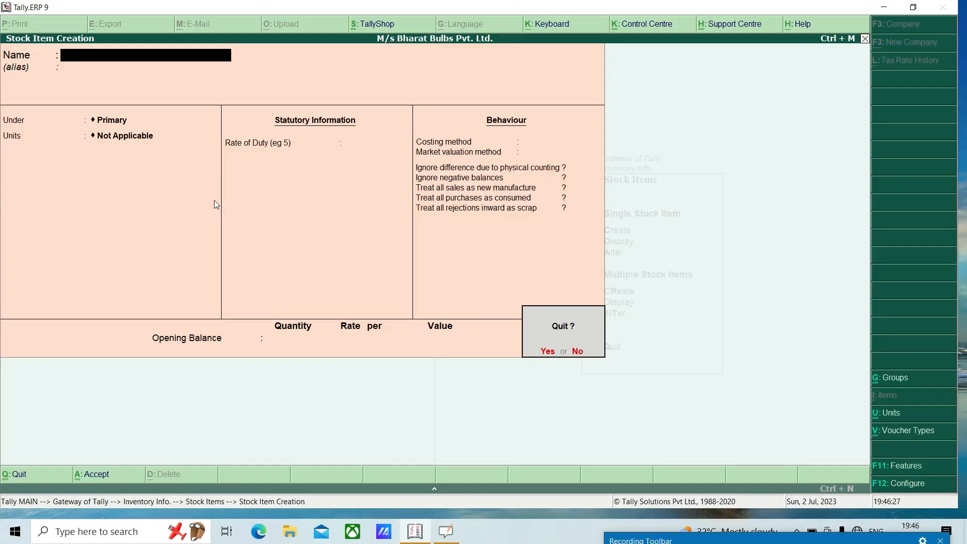
Switch to Tally.ERP 9, quit stock item creation back to the Gateway, and start a Receipt voucher under Accounting Vouchers
key(Return)
key(Escape)
key(Escape)
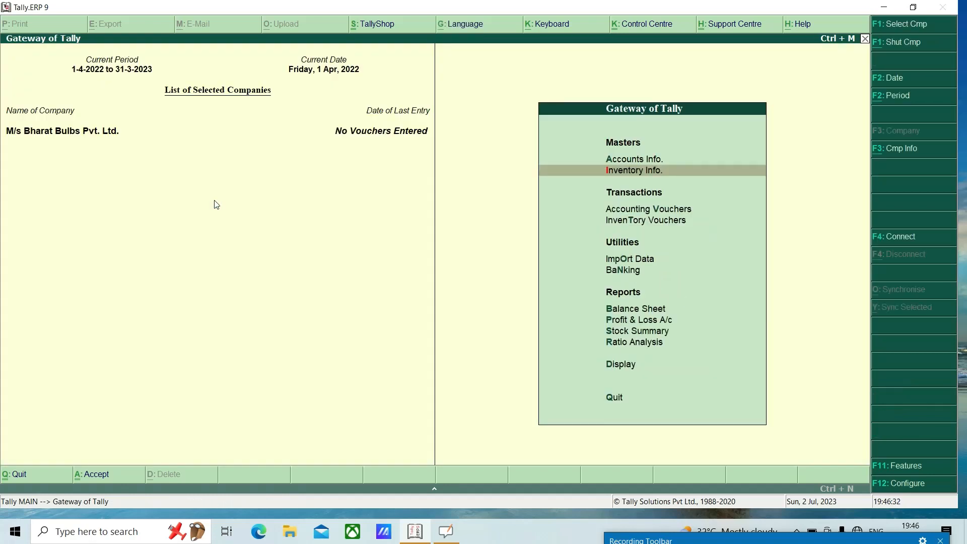
key(Down)
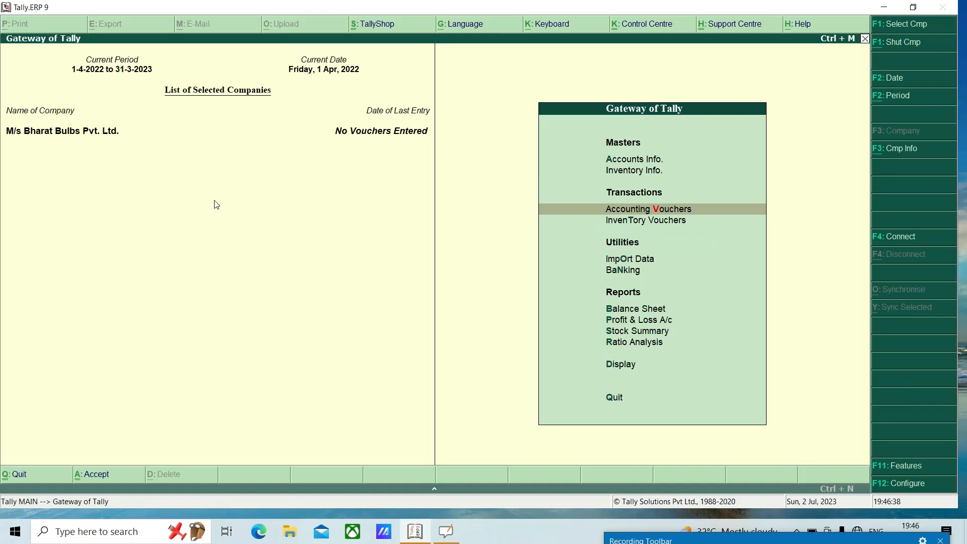
key(Return)
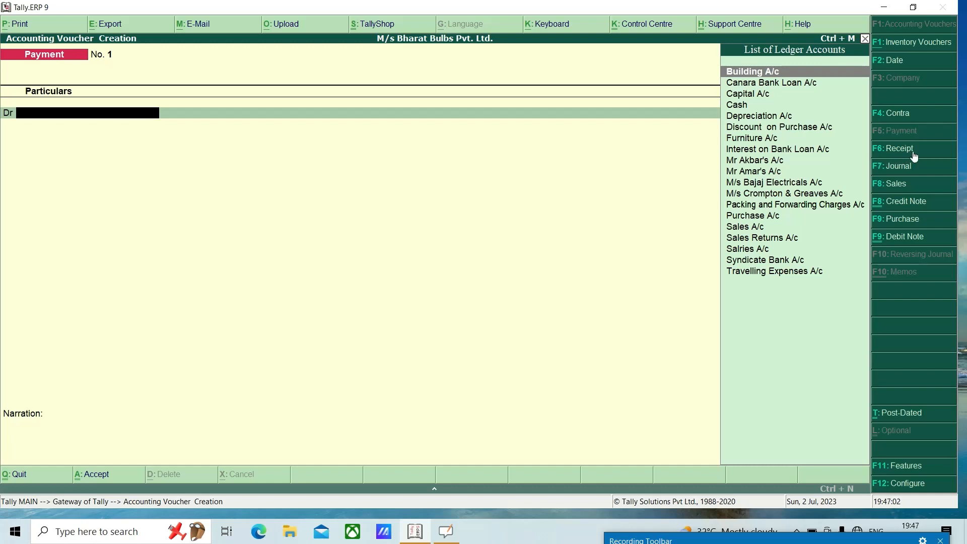
click(889, 154)
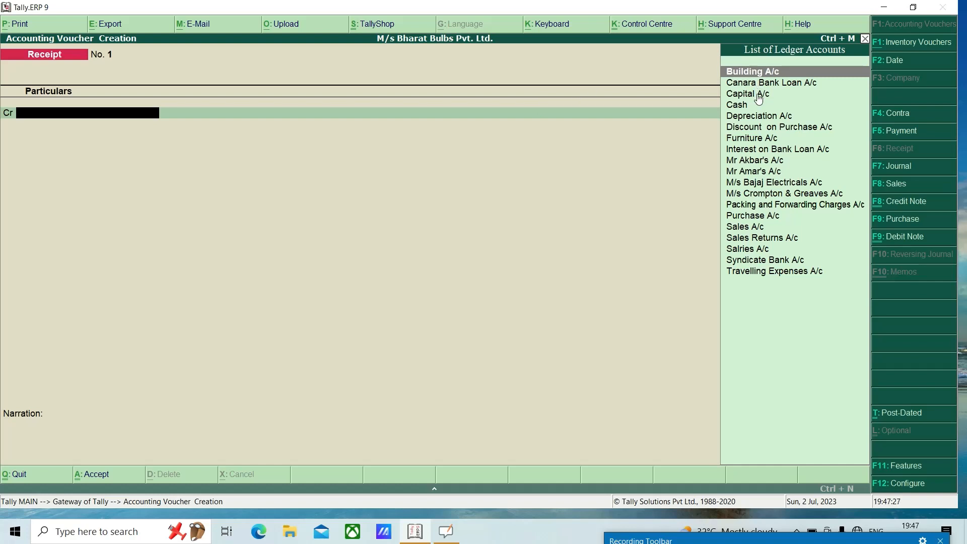
Credit Capital A/c with 120000 as the first line of Receipt voucher No. 1
text(C)
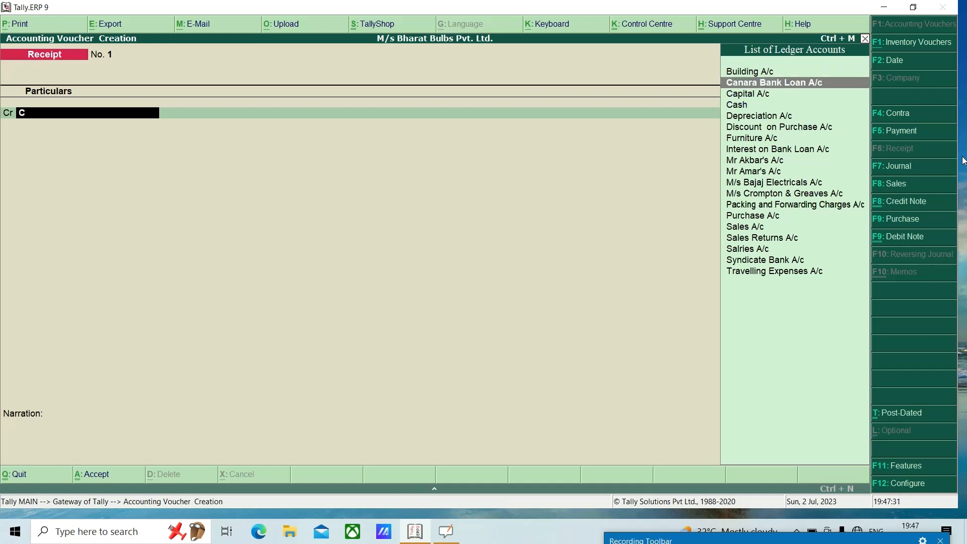
key(Down)
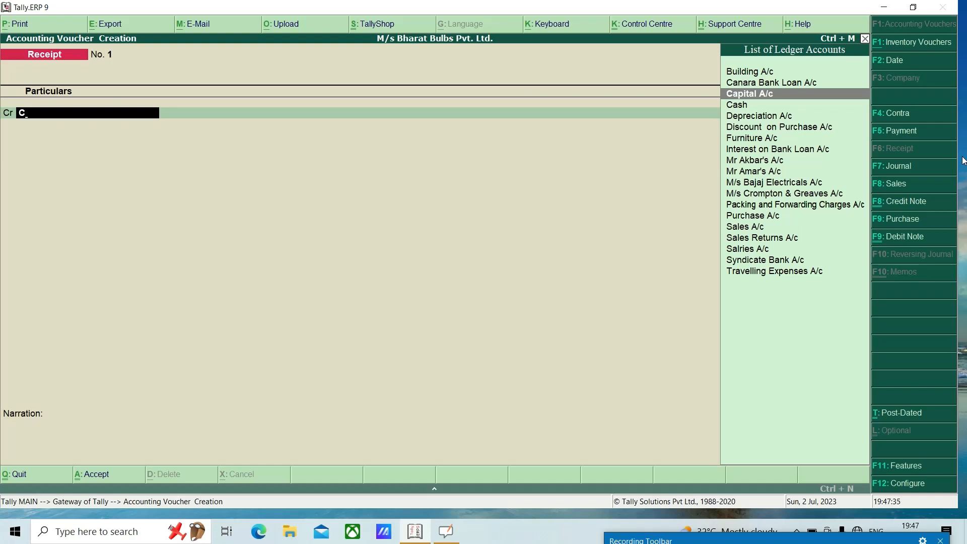
key(Return)
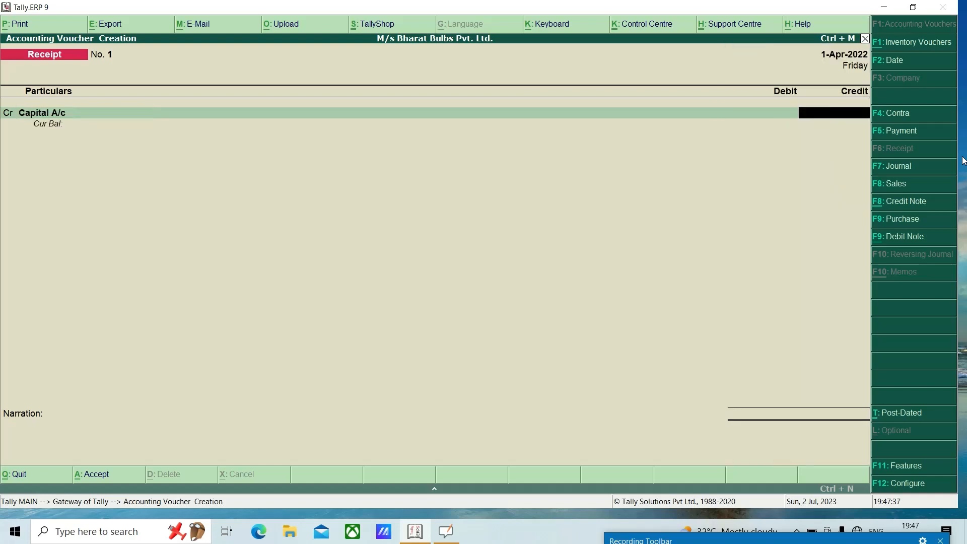
text(120000)
key(Return)
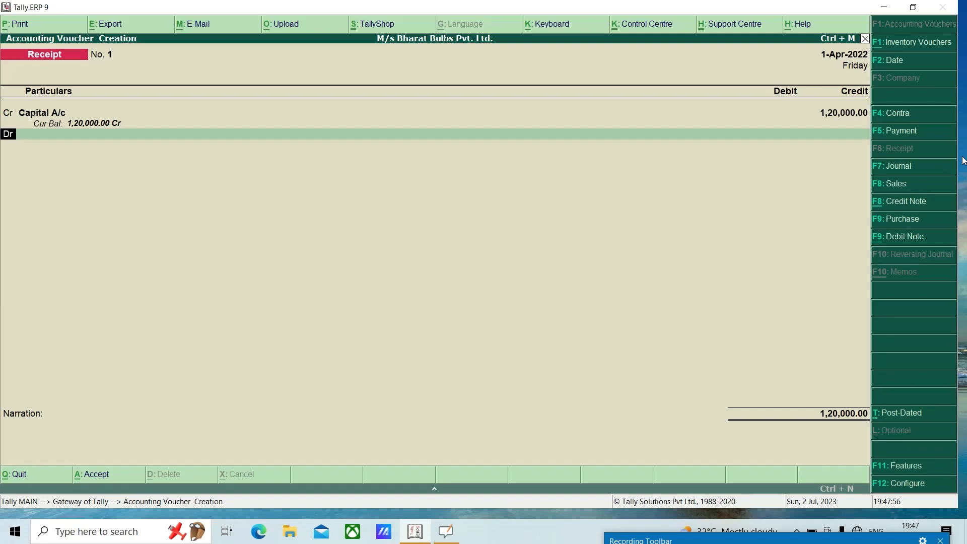
Add a debit line for Building A/c with an amount of 75,000 to the receipt, checking the transaction sheet for the ledger
key(Return)
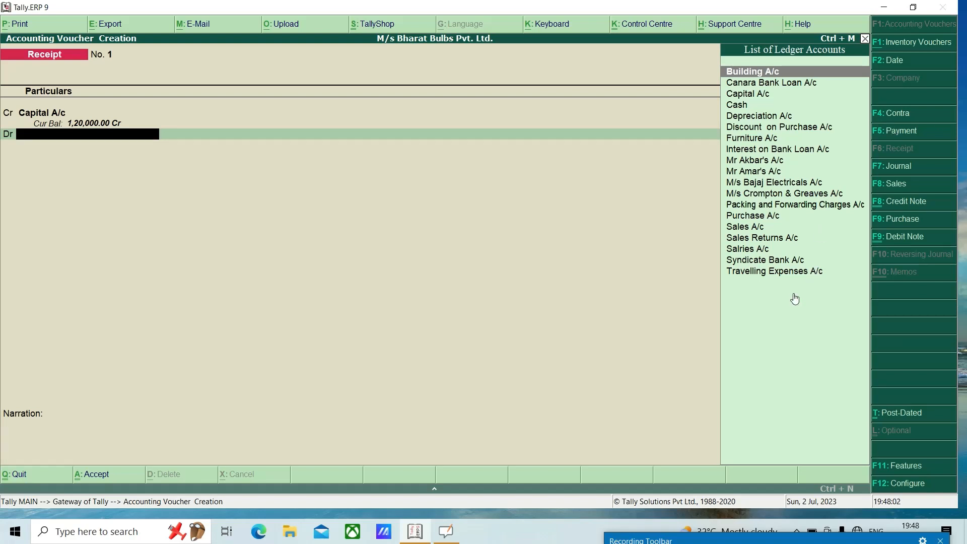
click(445, 531)
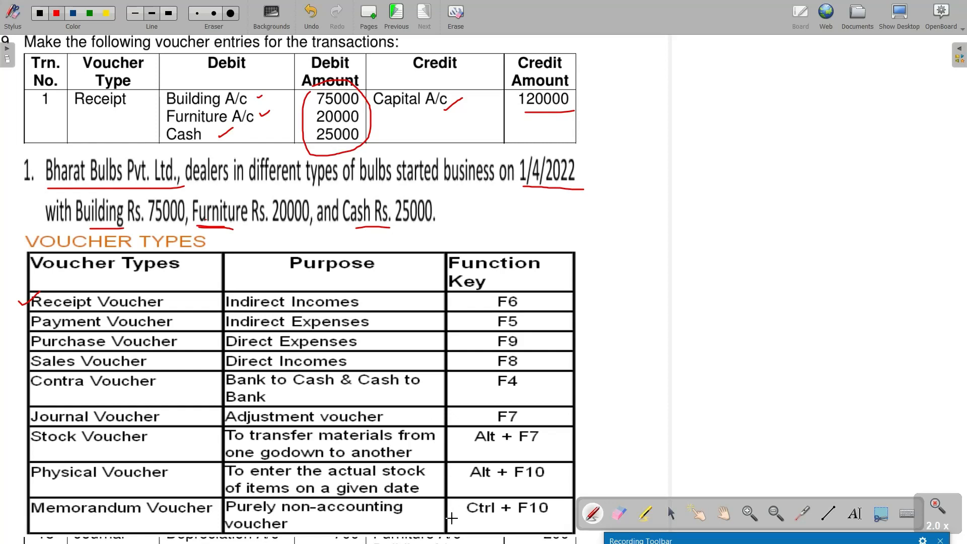
key(alt+Tab)
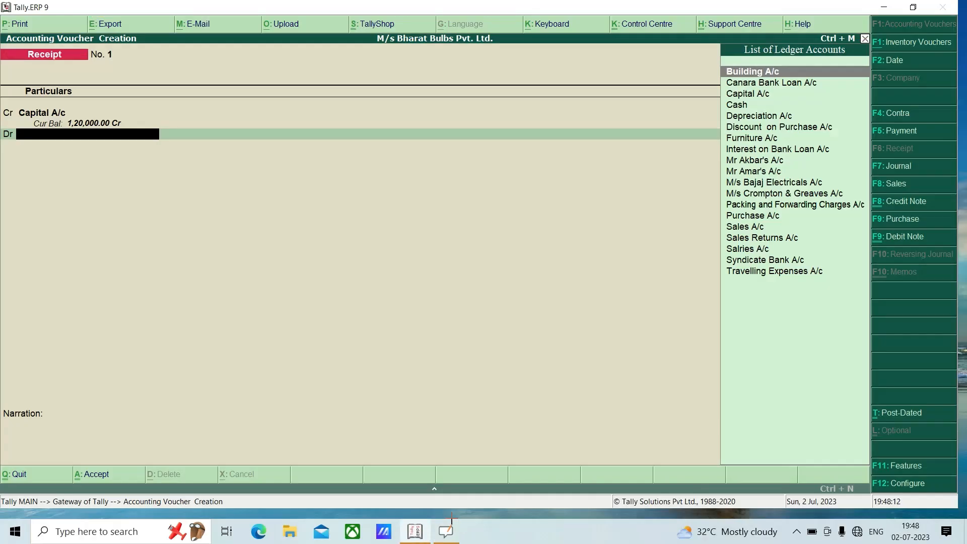
click(745, 73)
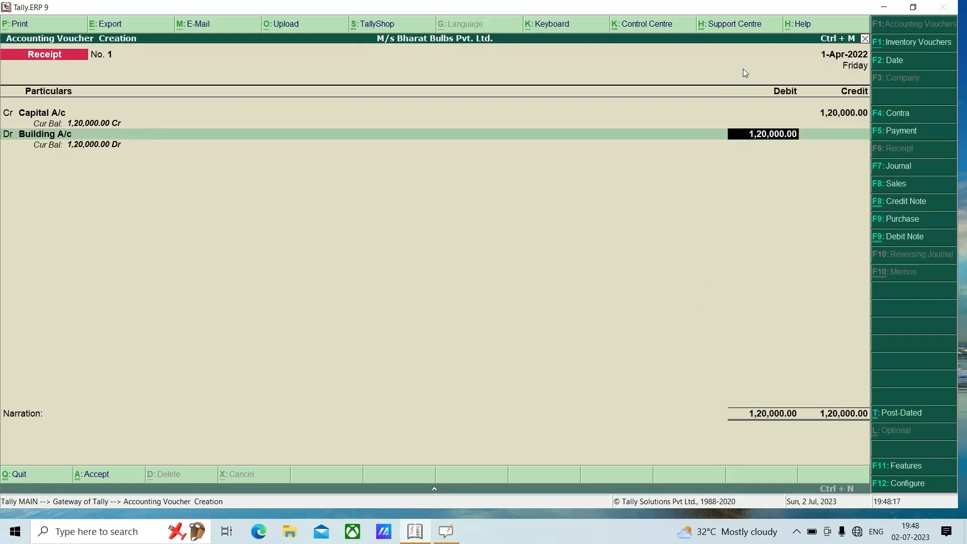
text(75,000)
key(Return)
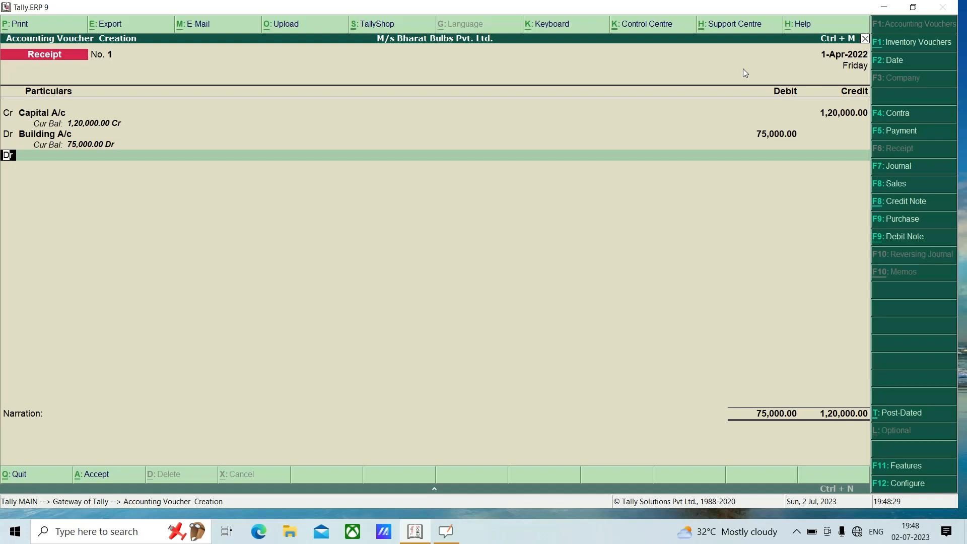
Add a debit line for Furniture A/c with an amount of 20,000, consulting the transaction sheet for the entry
key(Return)
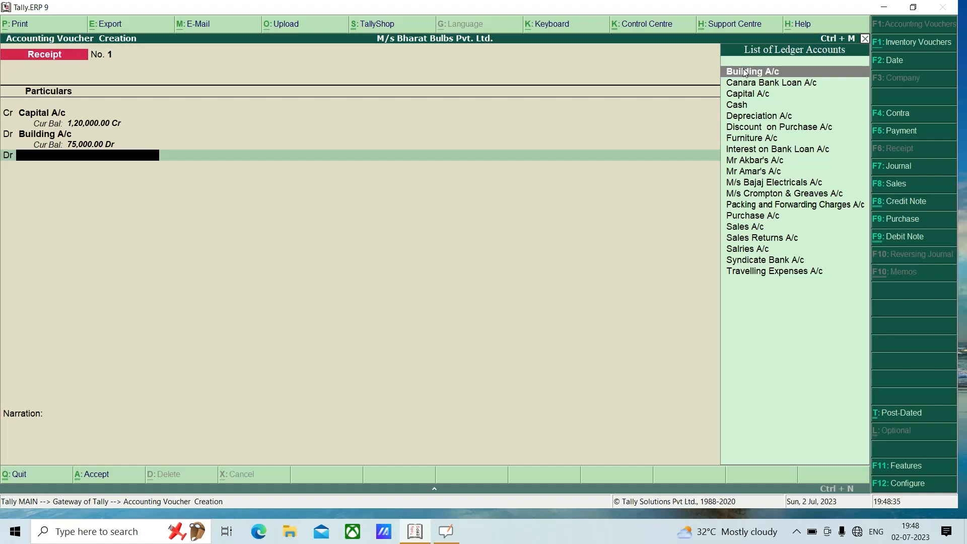
key(alt+Tab)
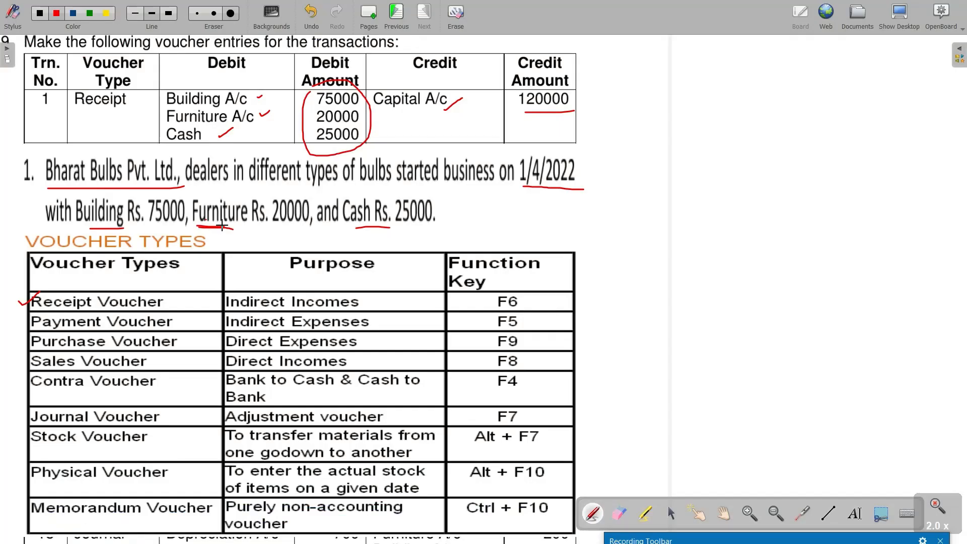
key(alt+Tab)
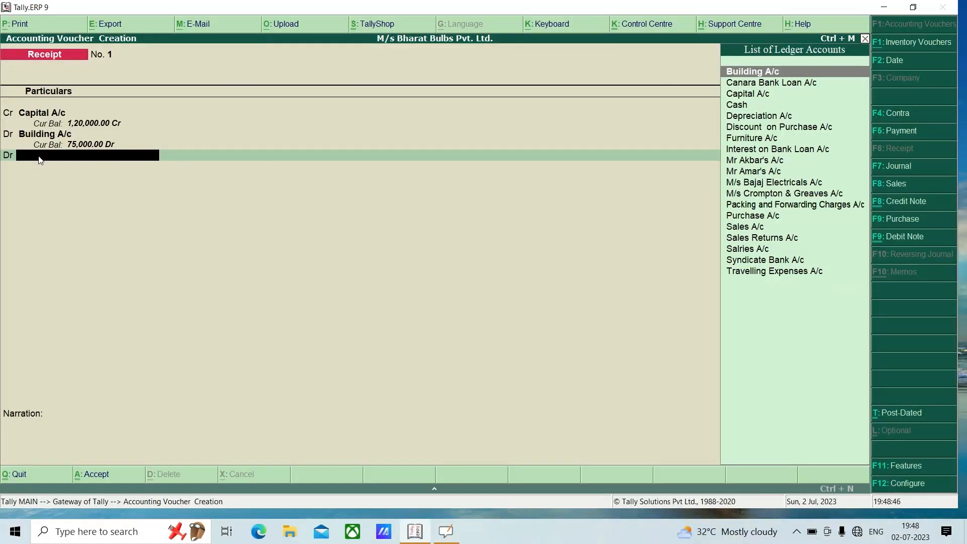
text(F)
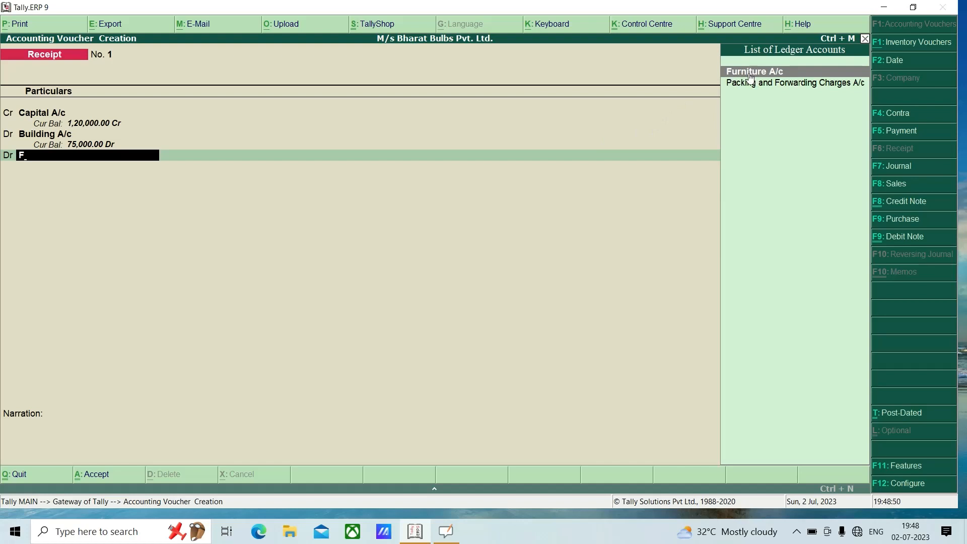
key(Return)
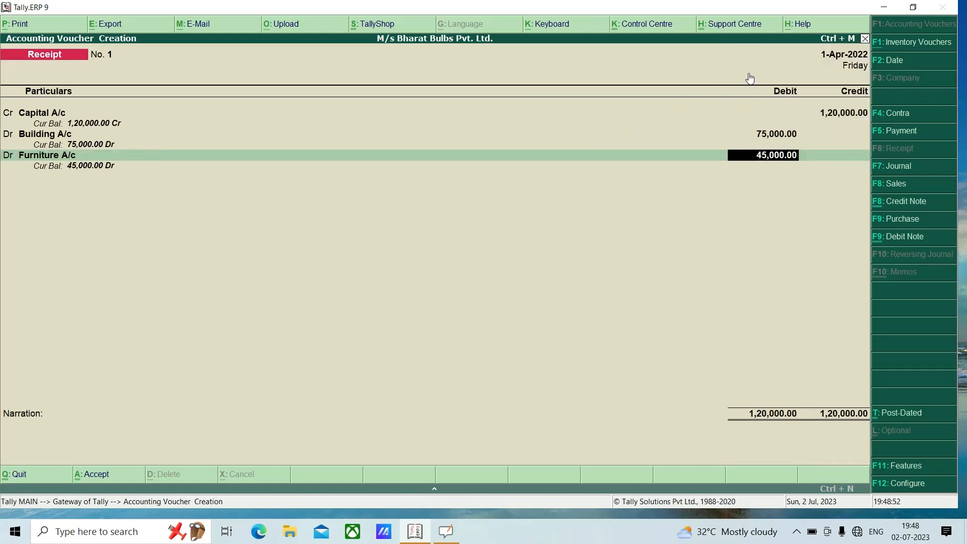
text(20000)
key(Return)
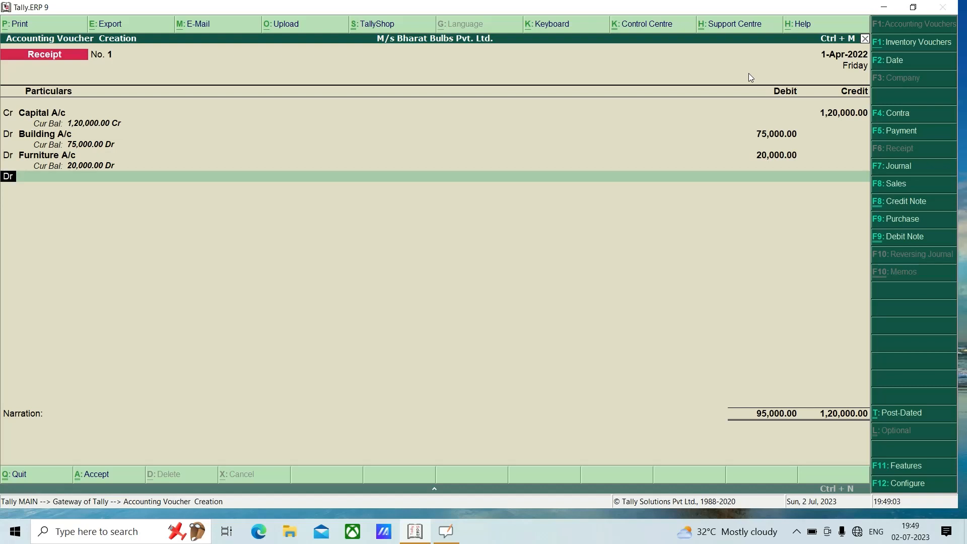
Debit Cash with the remaining 25,000 and accept the receipt voucher with an empty narration
key(Return)
text(C)
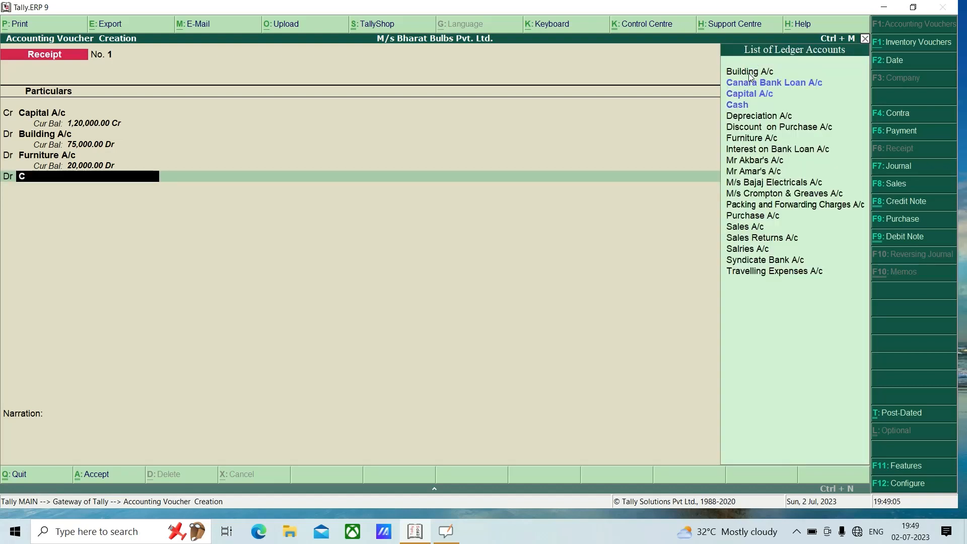
key(Down)
key(Down)
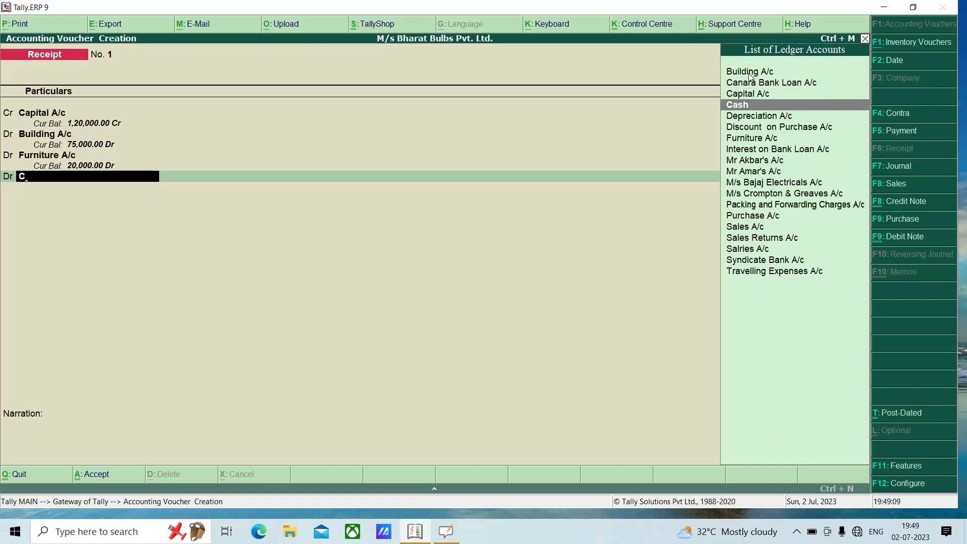
key(Return)
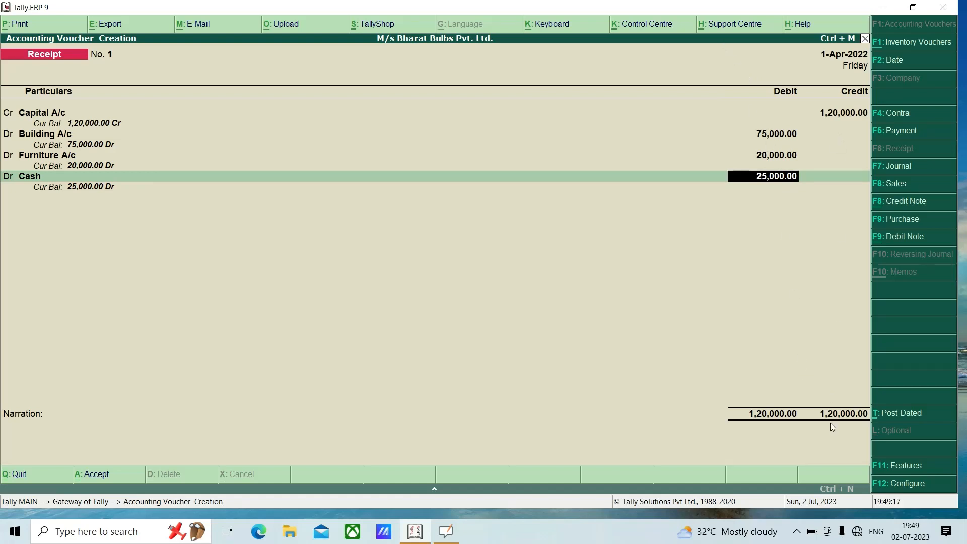
key(Return)
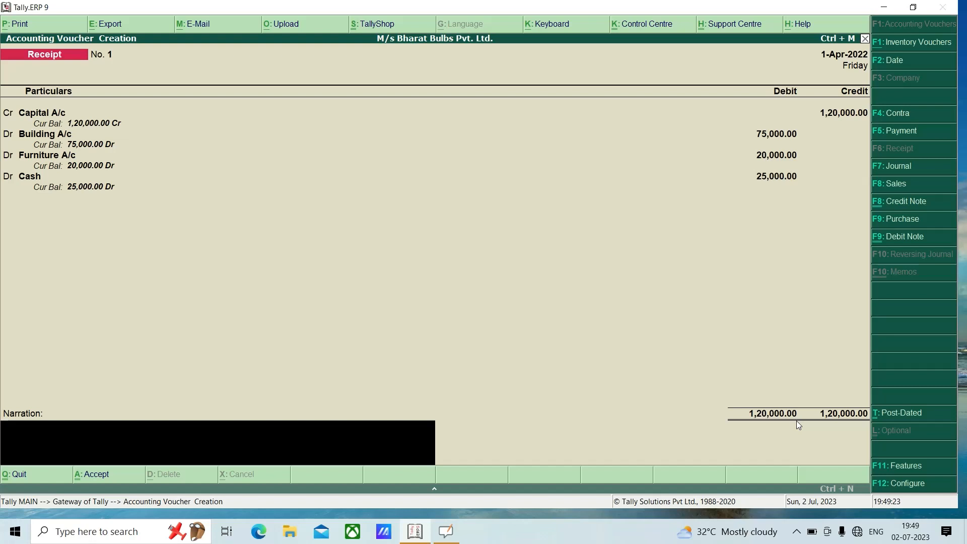
key(Return)
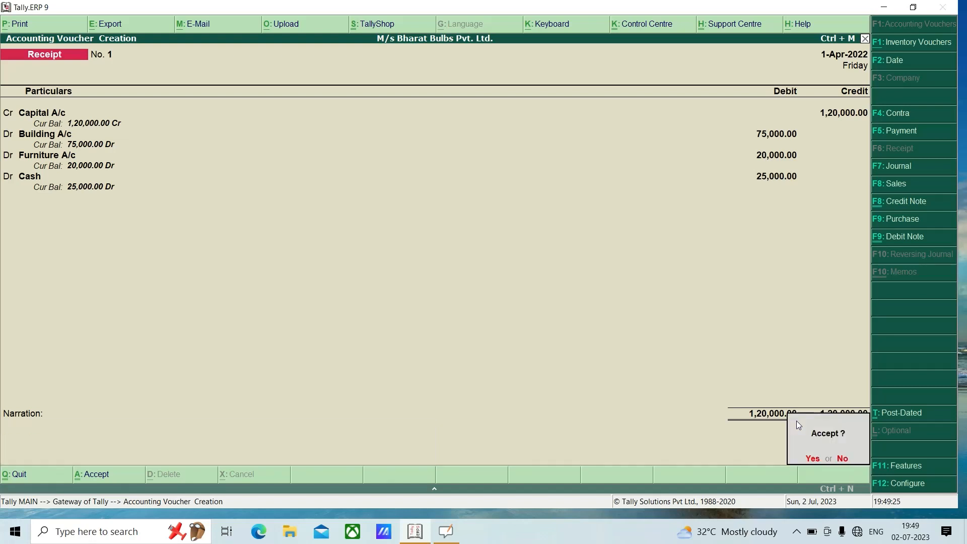
key(Return)
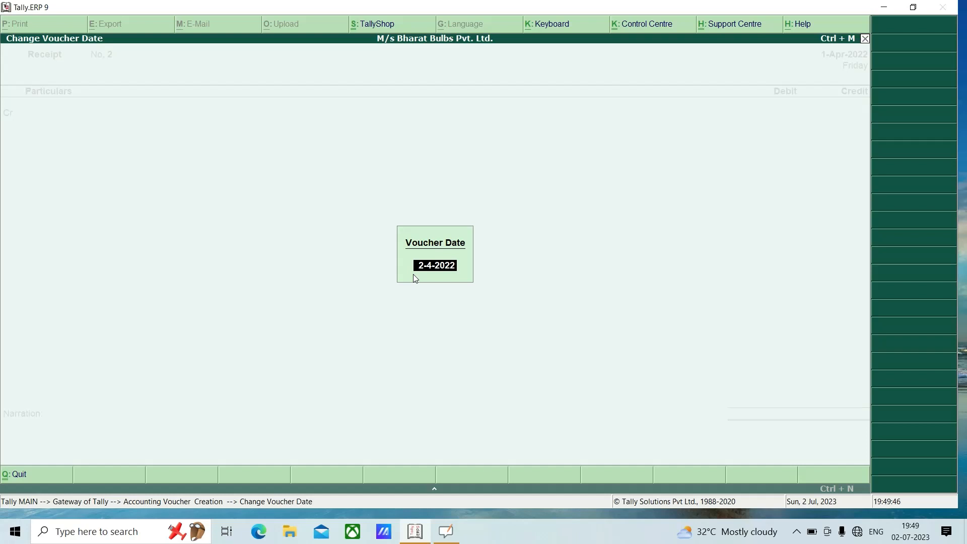
Set the voucher date to 2-4-2022 for the next receipt and quit voucher creation to the Gateway of Tally
key(Return)
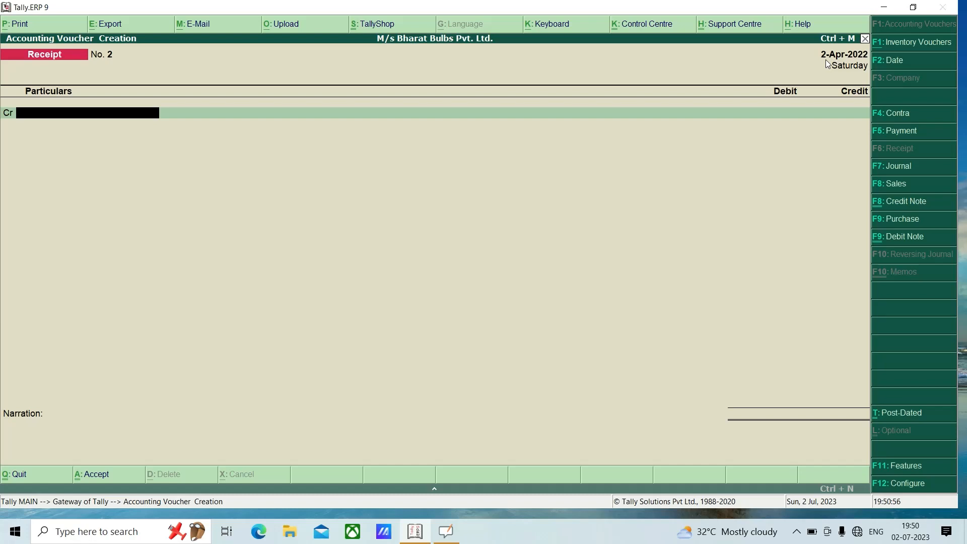
key(Escape)
key(Return)
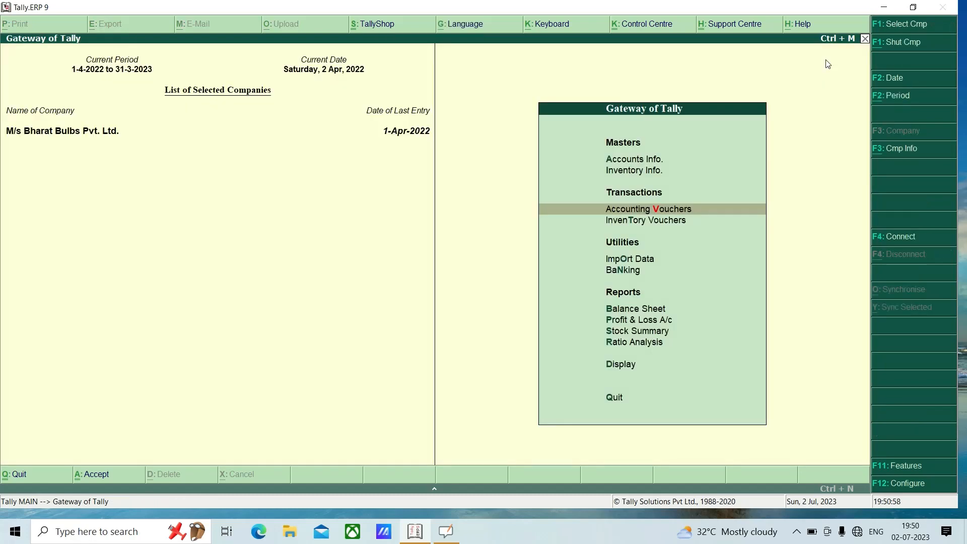
Examine the company's Balance Sheet in detailed form, including the ledgers under capital, fixed assets and current assets, and close it
key(Down)
key(Down)
key(Down)
key(Down)
key(Down)
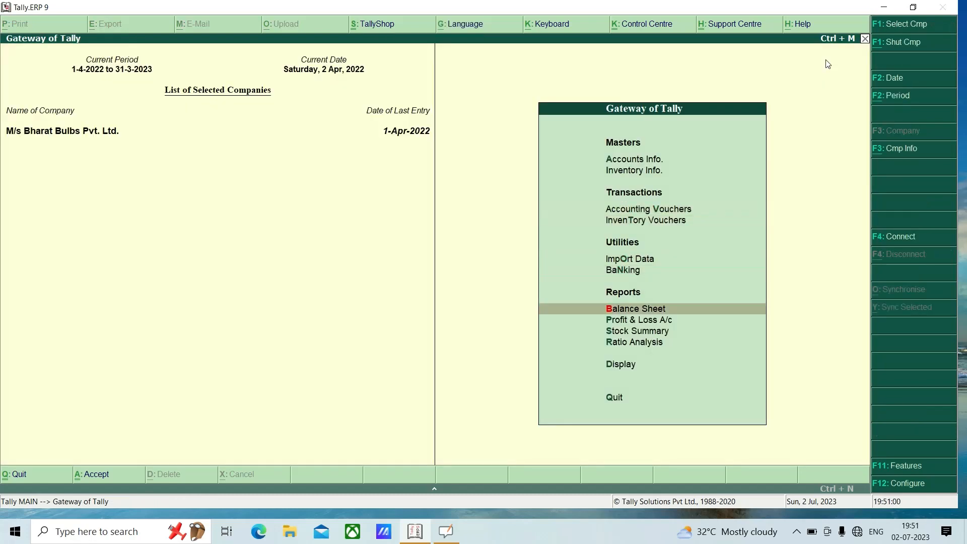
key(Up)
key(Return)
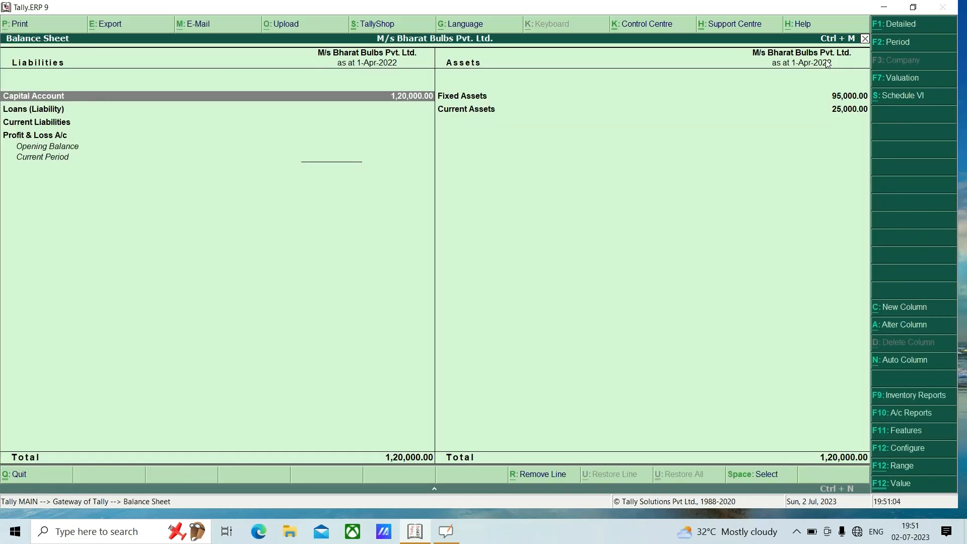
key(alt+F1)
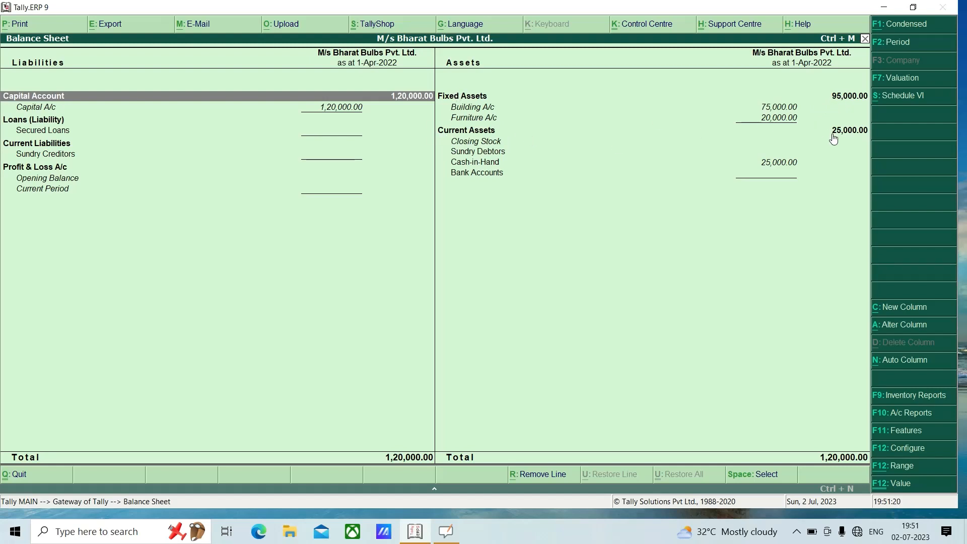
key(Escape)
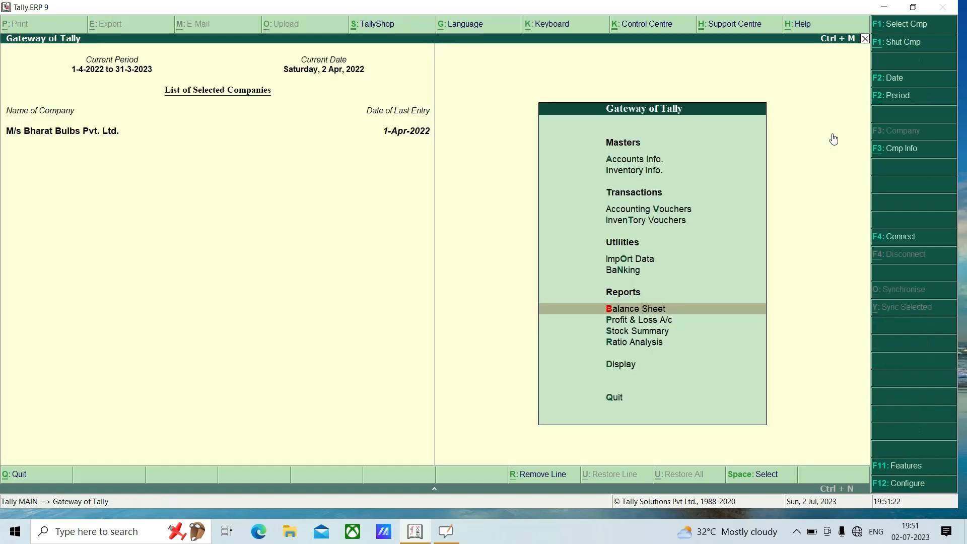
Review the Profit & Loss A/c report in detailed form and return to the Gateway of Tally
click(627, 322)
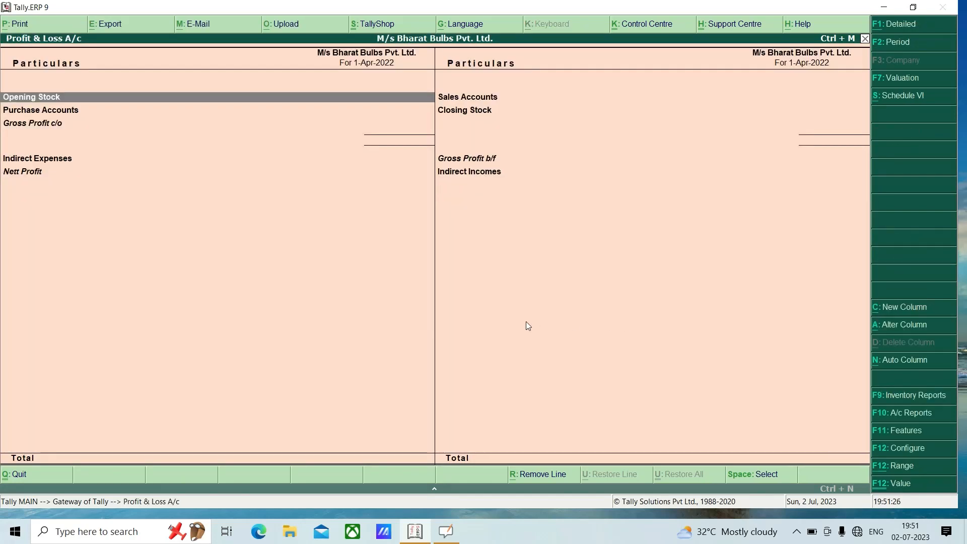
key(alt+F1)
key(Escape)
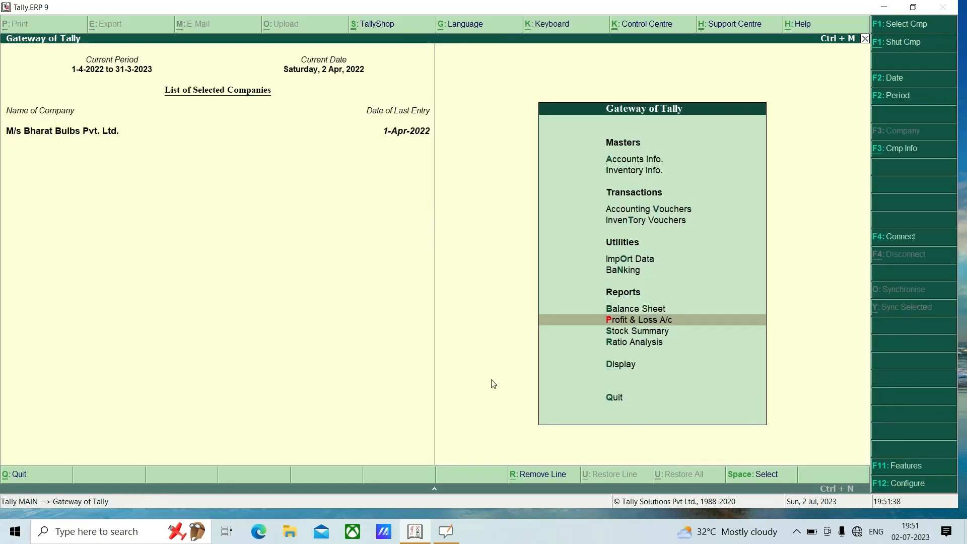
Display the Trial Balance and compare its condensed and detailed views, ending in the detailed one
key(Down)
key(Down)
key(Down)
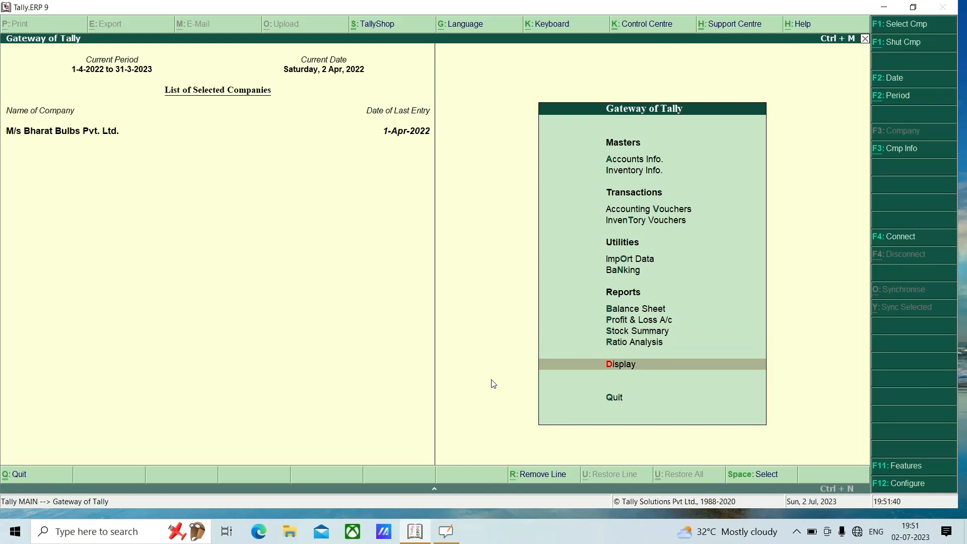
key(Return)
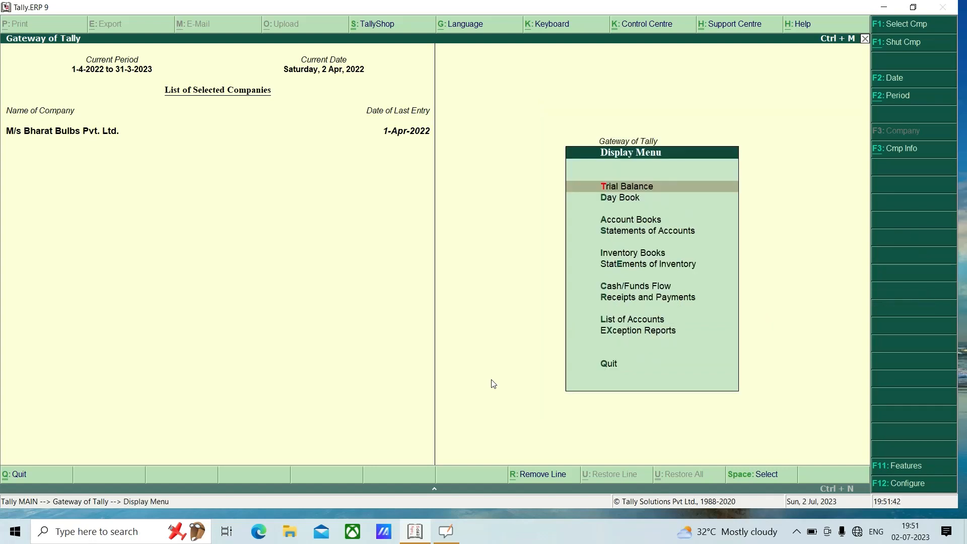
key(Return)
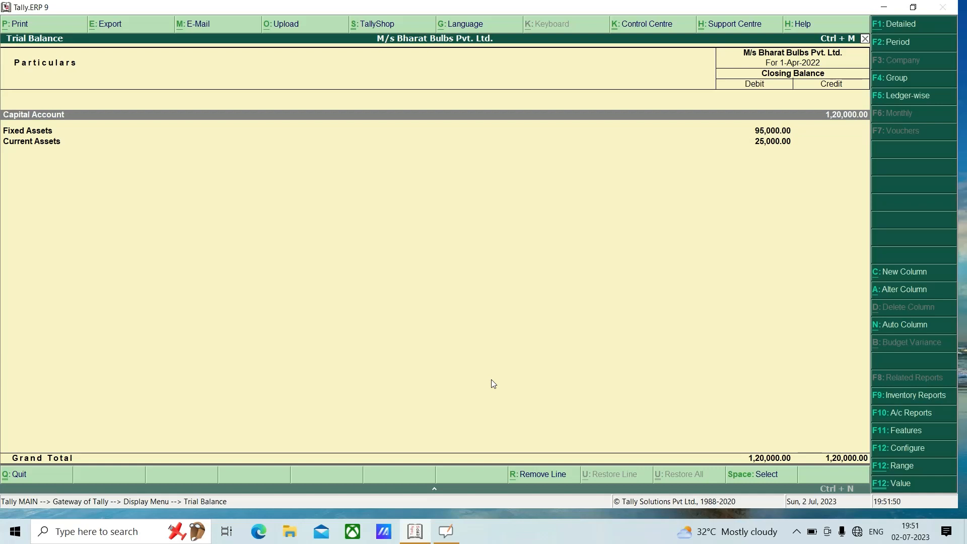
key(alt+f1)
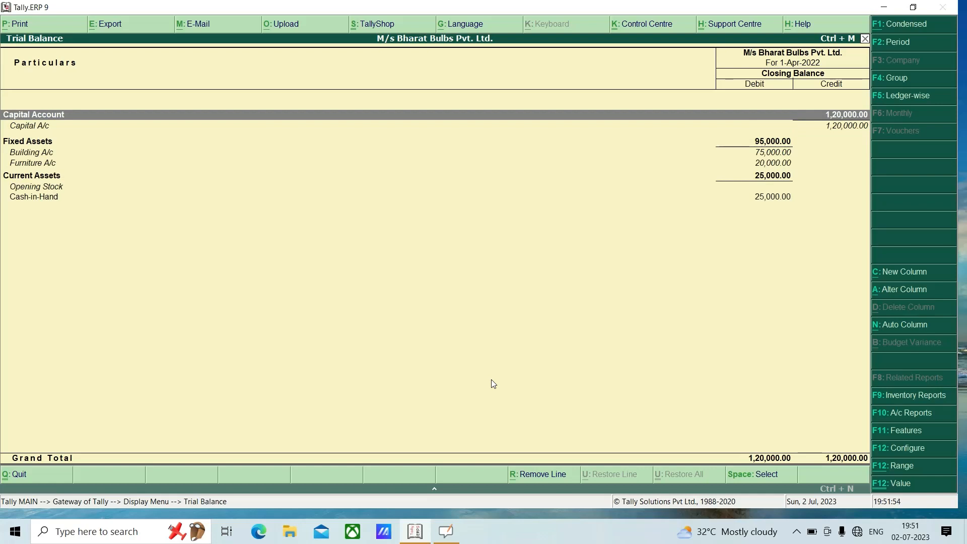
key(alt+f1)
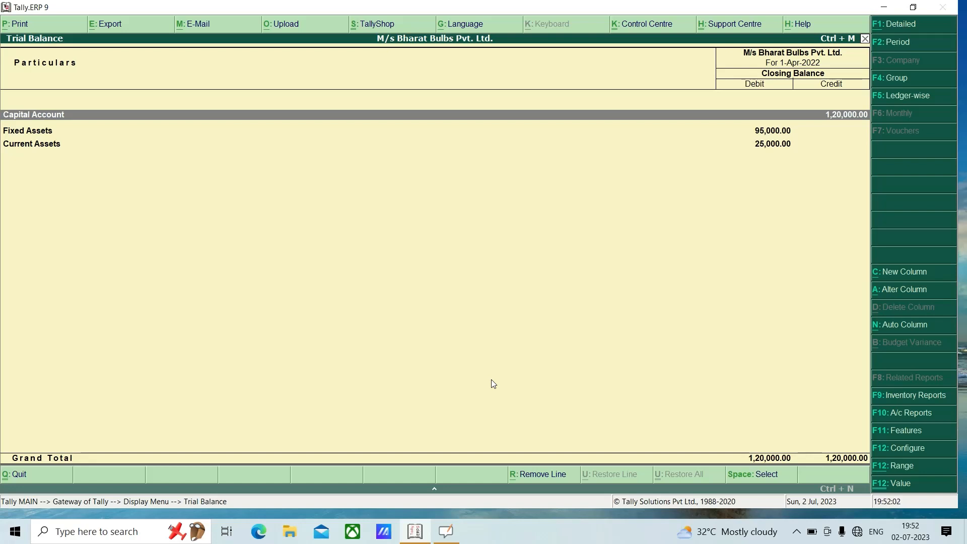
key(alt+F1)
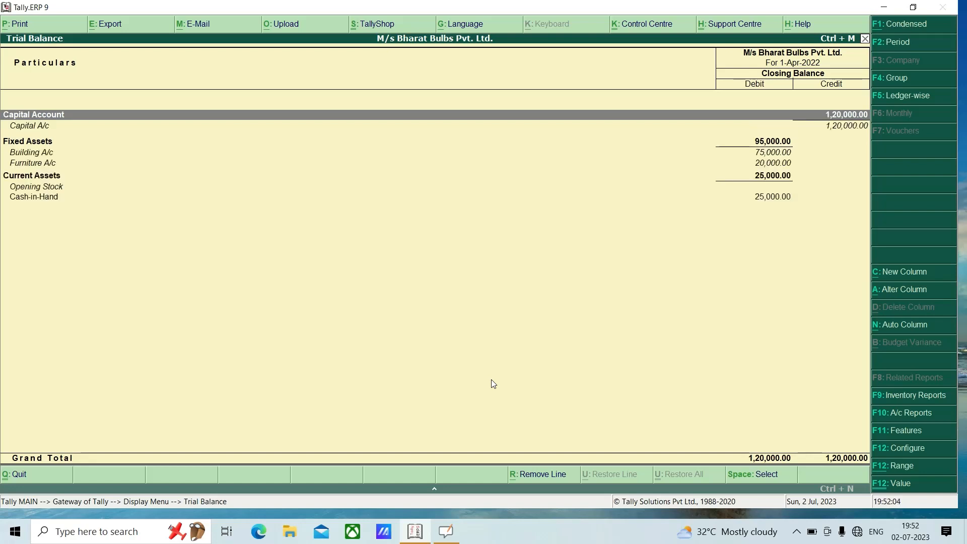
Close the Trial Balance and display the Day Book for 1-4-2022
key(Escape)
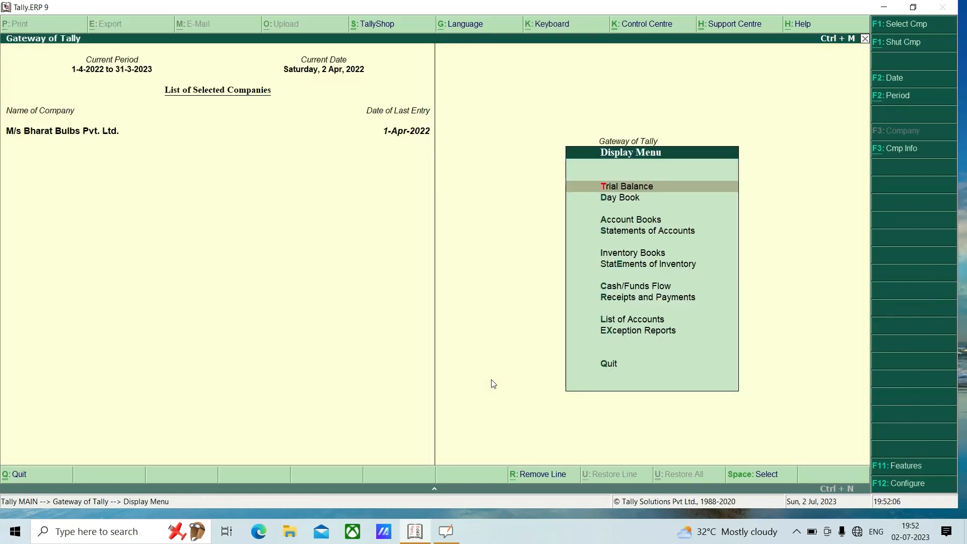
key(Down)
key(Return)
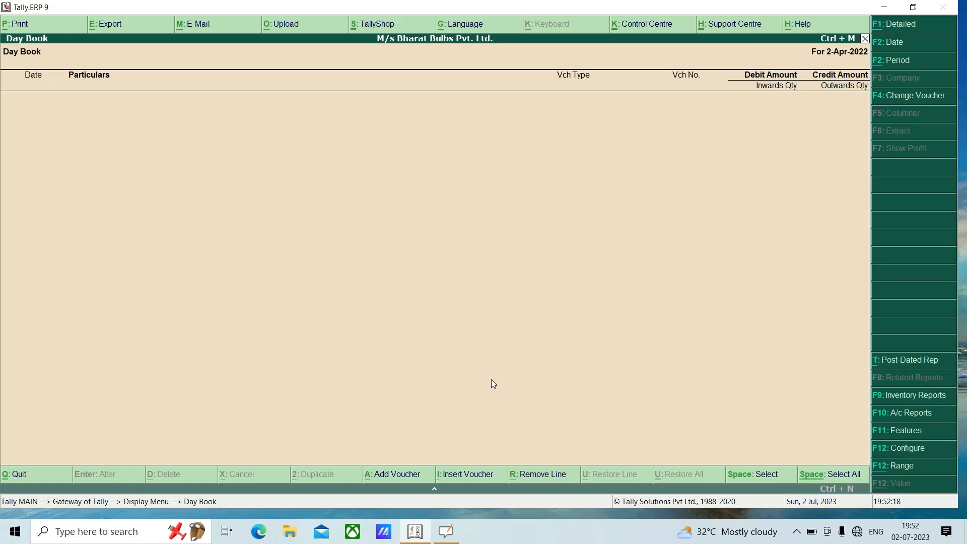
key(F2)
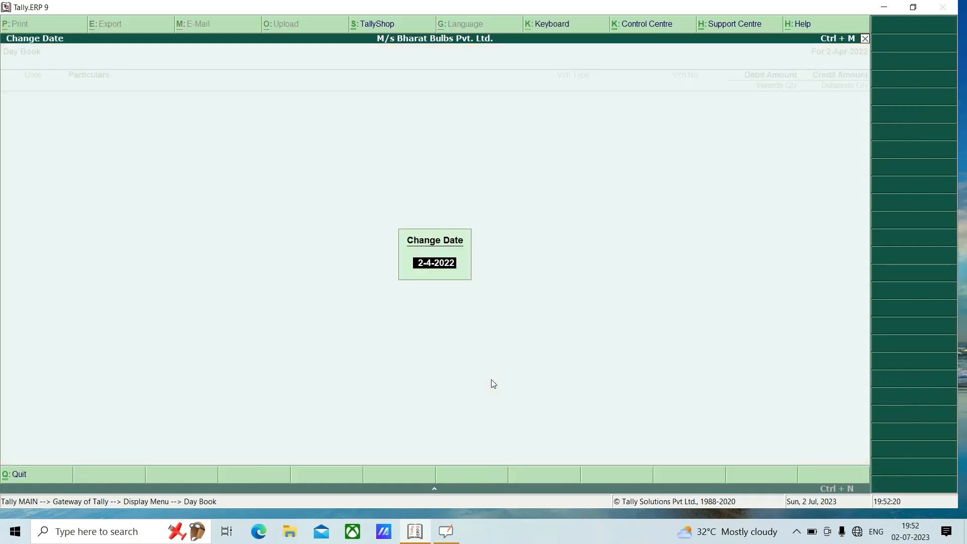
key(BackSpace)
text(1-4-2022)
key(Return)
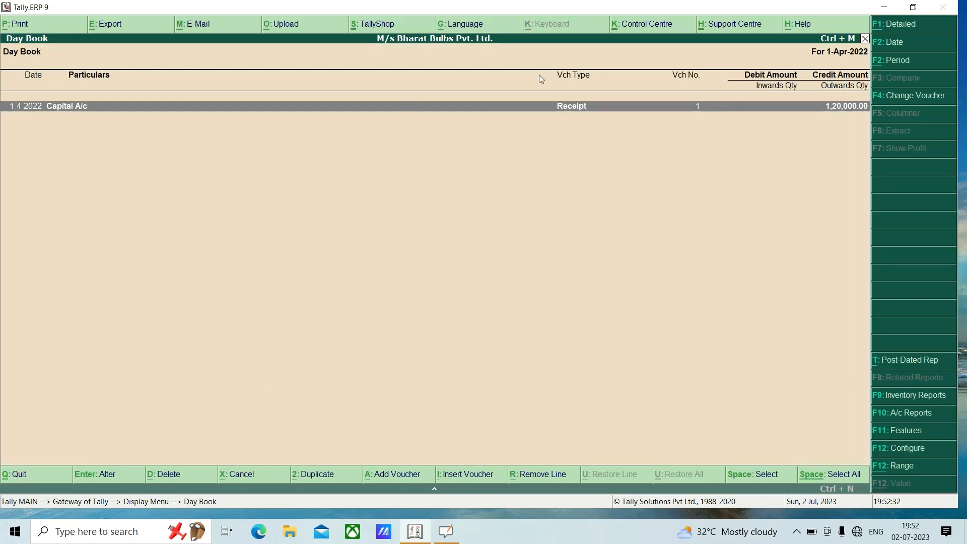
Inspect the Capital A/c receipt voucher from the Day Book, quit it without changes and return to the Gateway of Tally
click(371, 111)
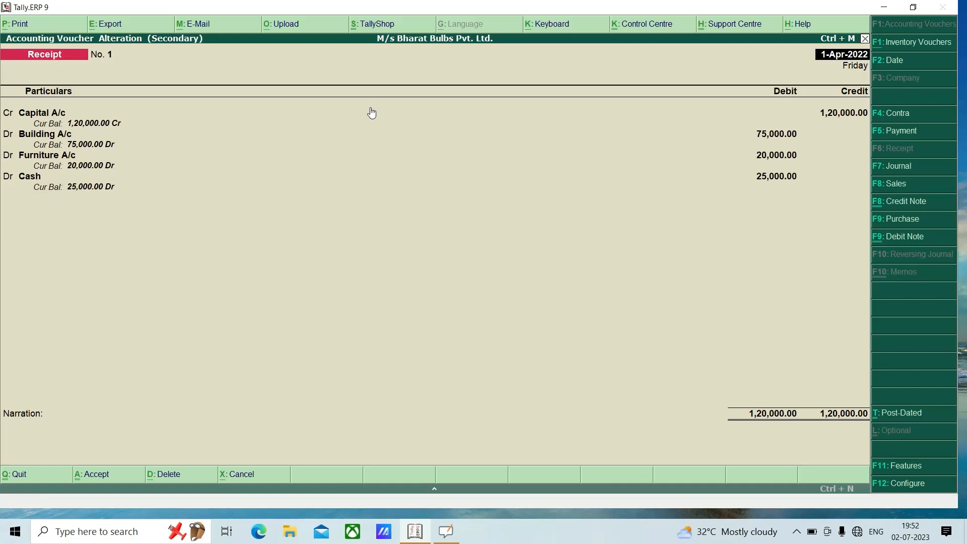
key(Escape)
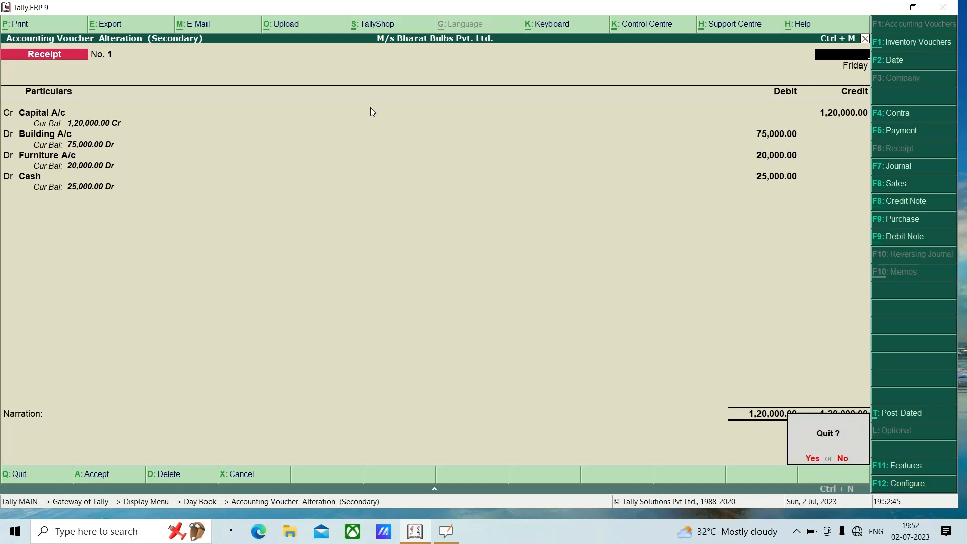
key(Return)
key(Escape)
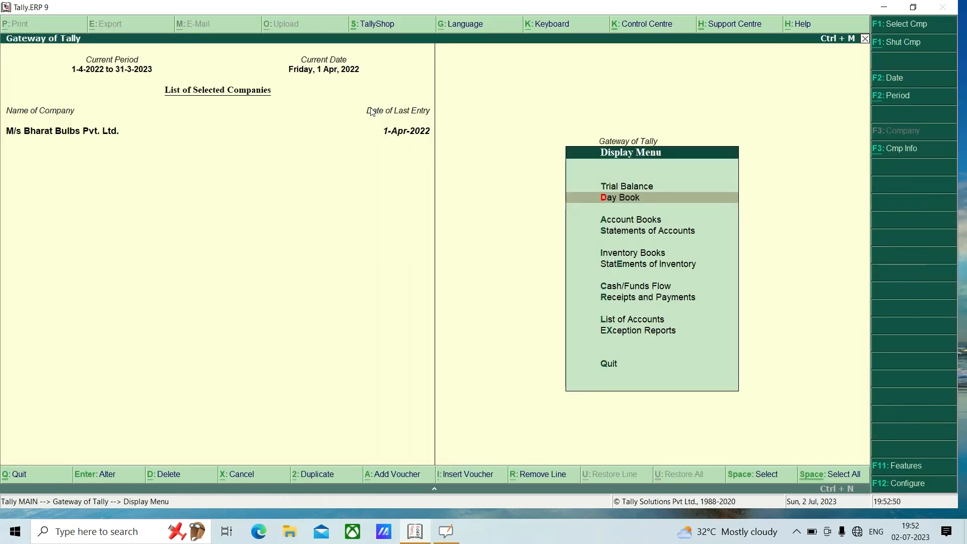
key(Escape)
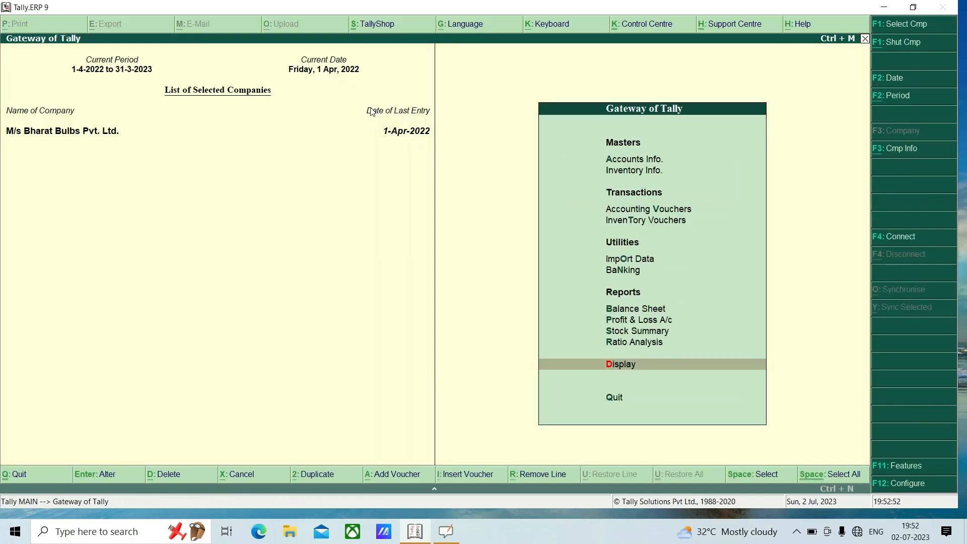
Open accounting voucher creation, read the Syndicate Bank deposit transaction in the OpenBoard notes and start a contra voucher in Tally
key(Up)
key(Up)
key(Up)
key(Up)
key(Up)
key(Up)
key(Up)
key(Up)
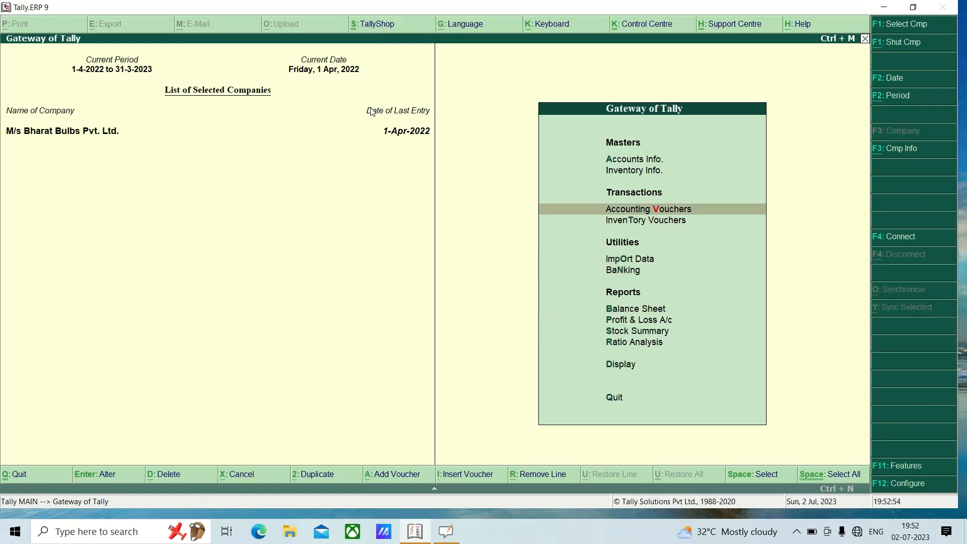
key(Return)
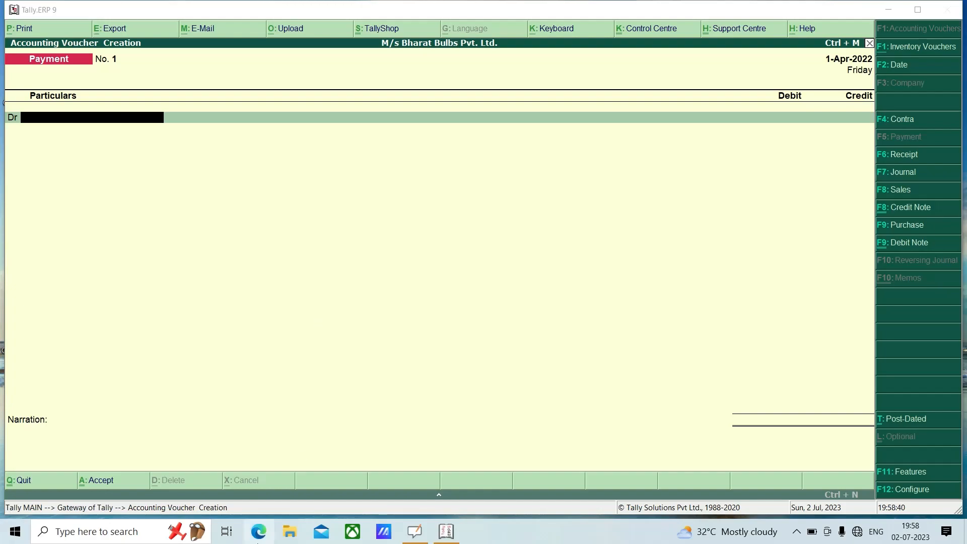
click(411, 535)
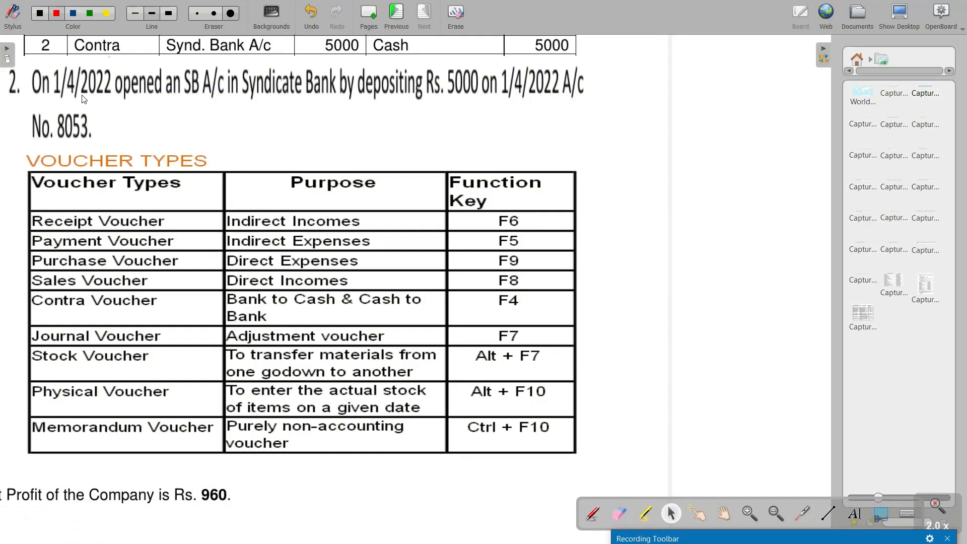
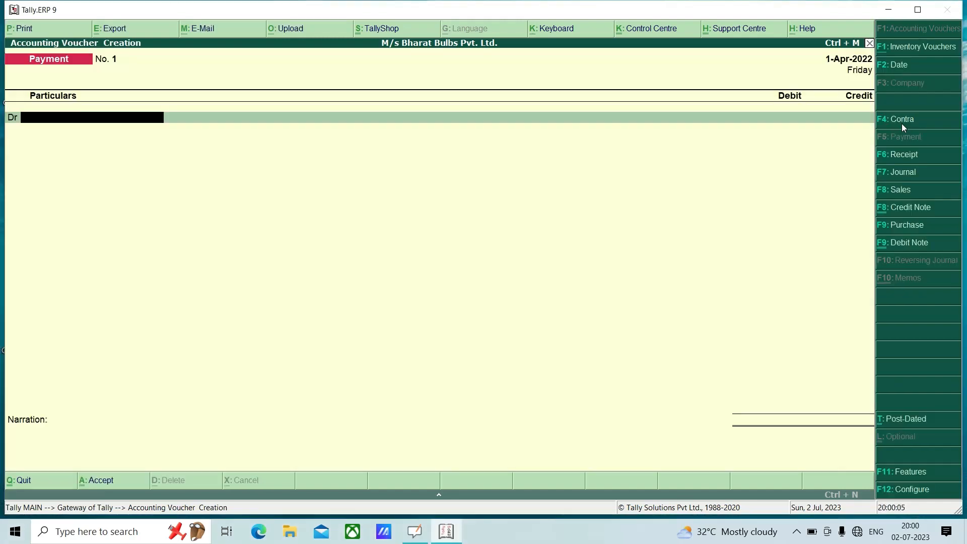
click(902, 124)
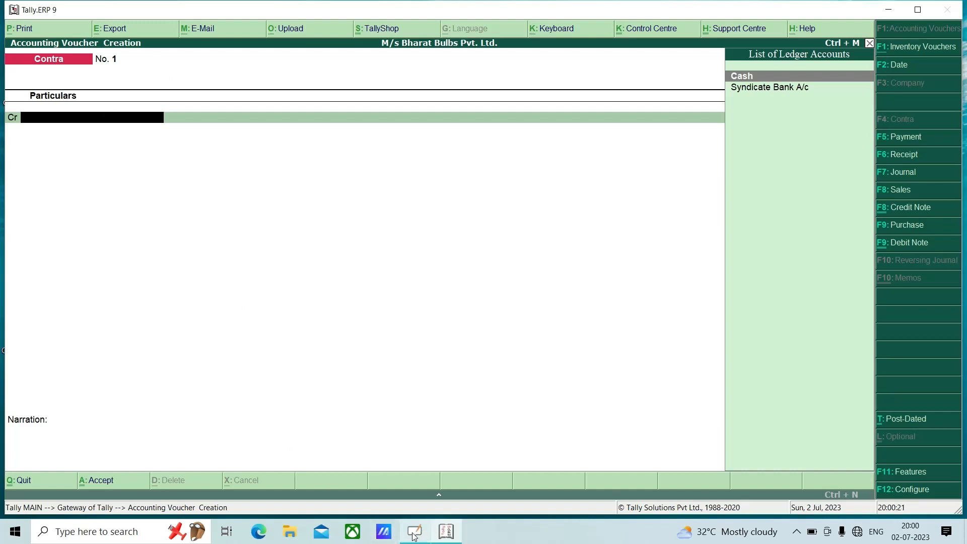
mouse_move(413, 535)
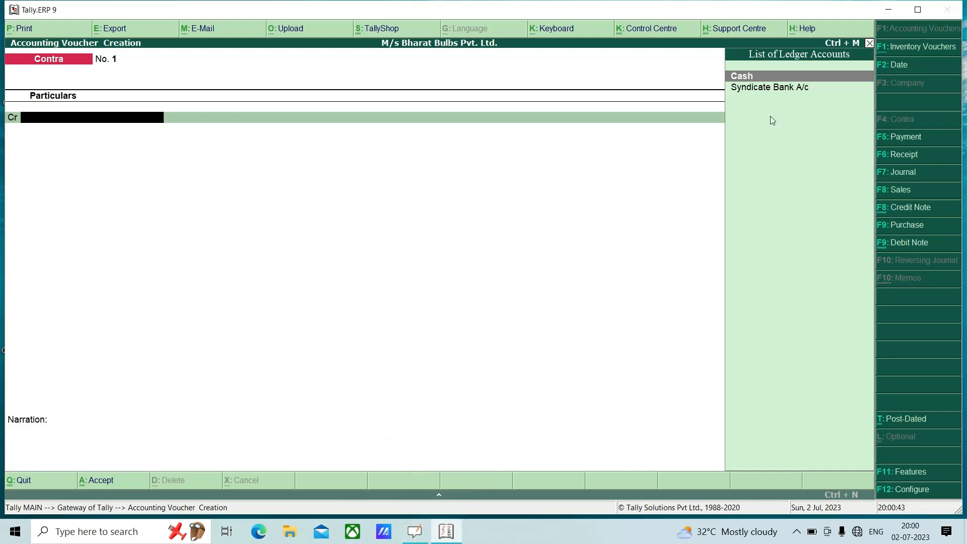
Credit Syndicate Bank A/c with 5000 in the contra voucher
click(736, 89)
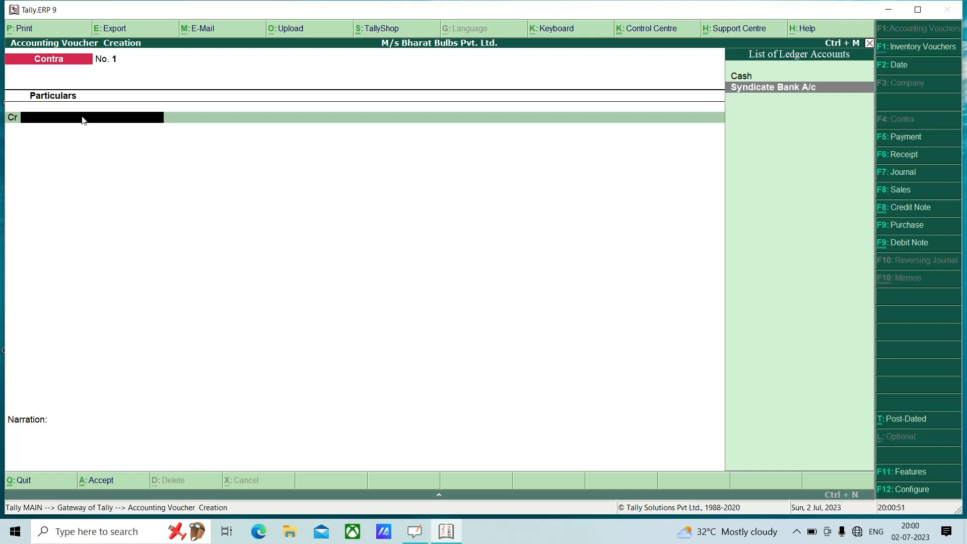
text(S)
key(Return)
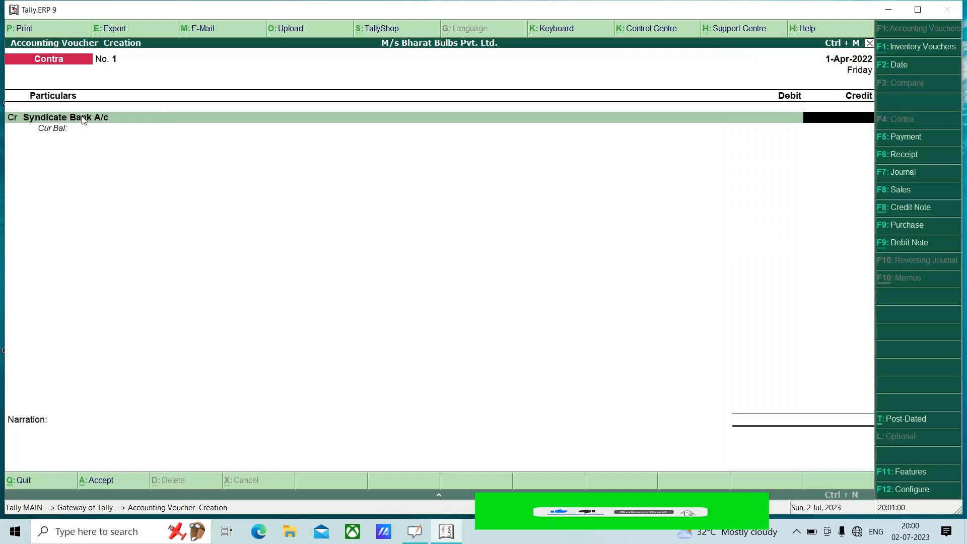
text(5000)
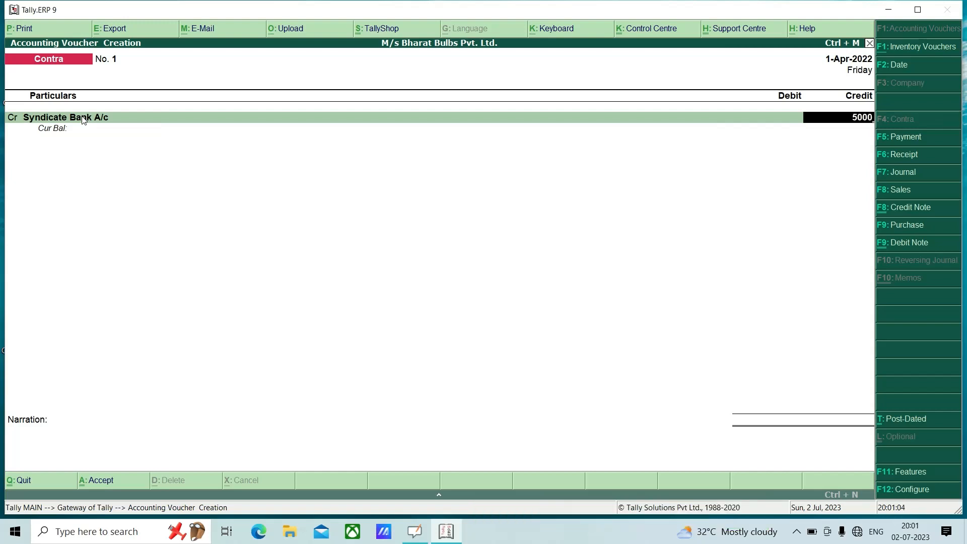
key(Return)
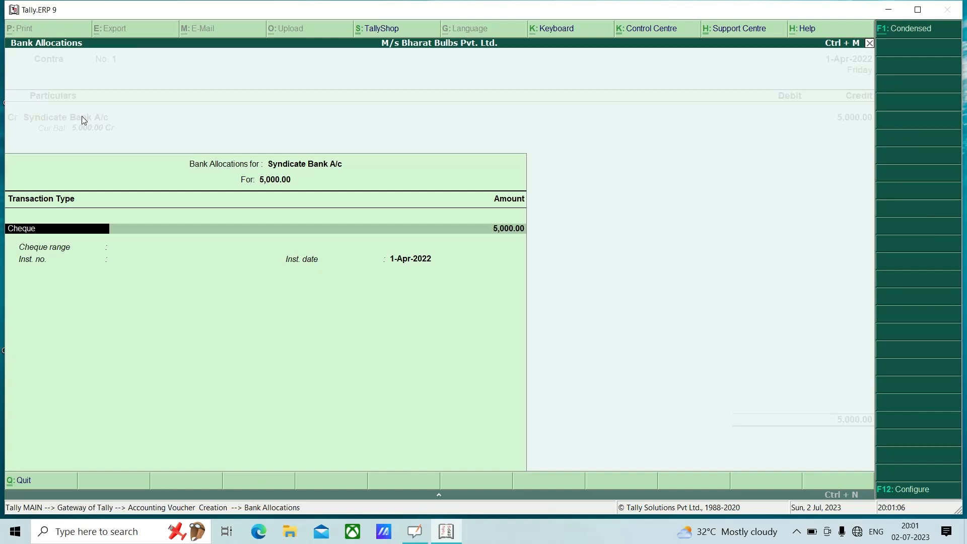
Allocate the bank amount as a cheque with range Not Applicable, entering the account number from the OpenBoard notes as the instrument number
key(Return)
key(Return)
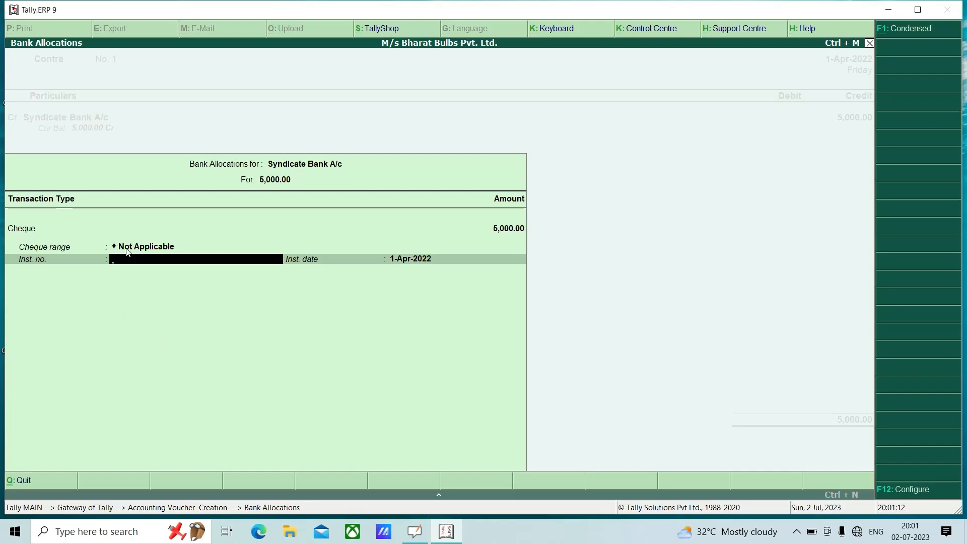
click(418, 533)
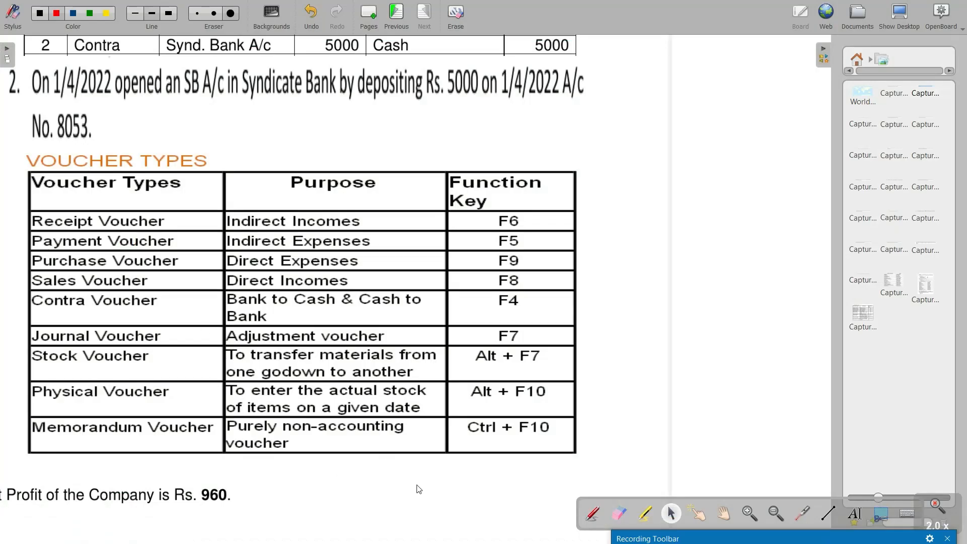
key(alt+Tab)
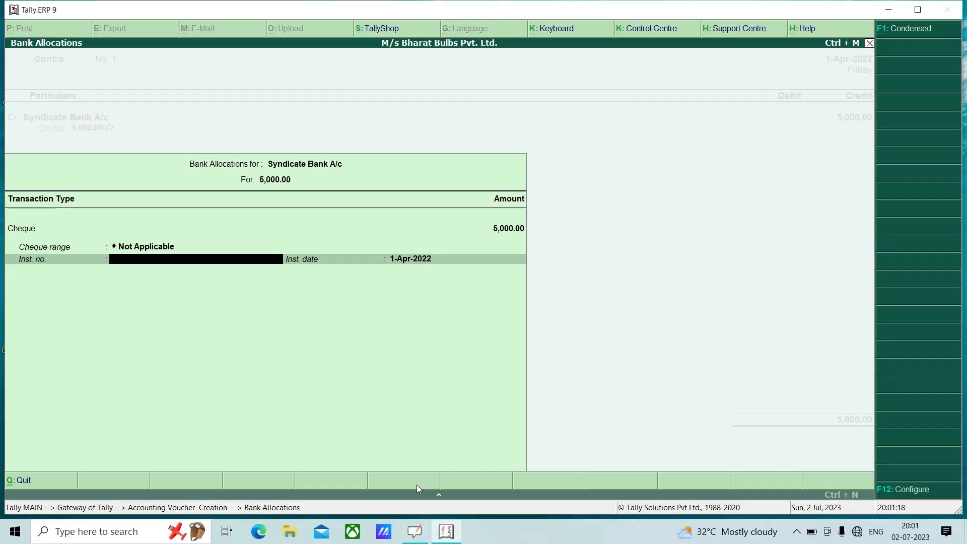
text(8053)
key(Return)
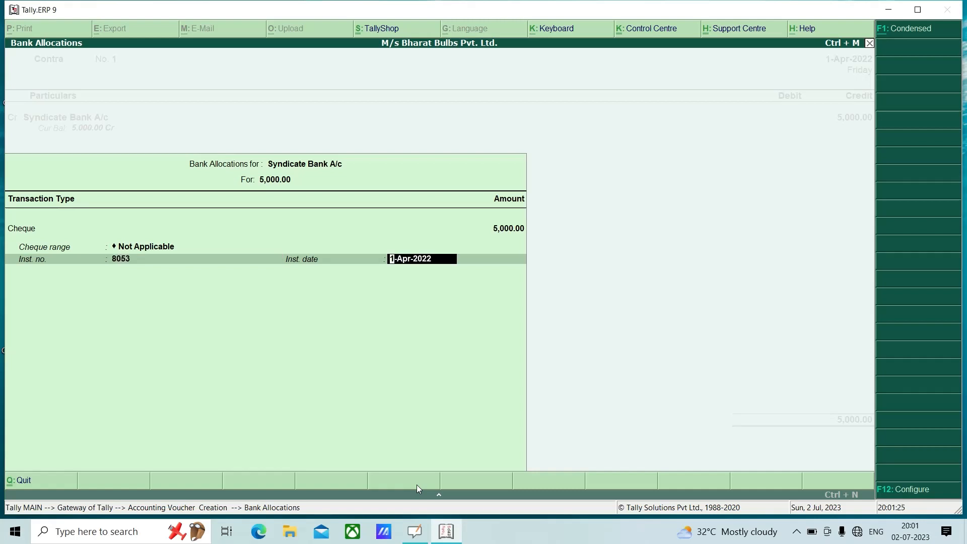
key(Return)
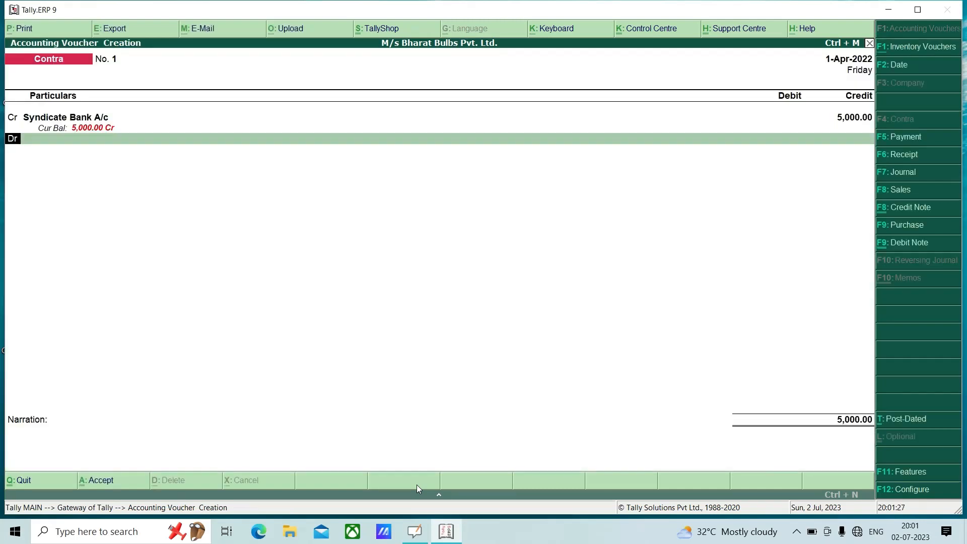
Debit Cash with 5,000.00 in the contra voucher, leave the narration blank and save the voucher
key(Return)
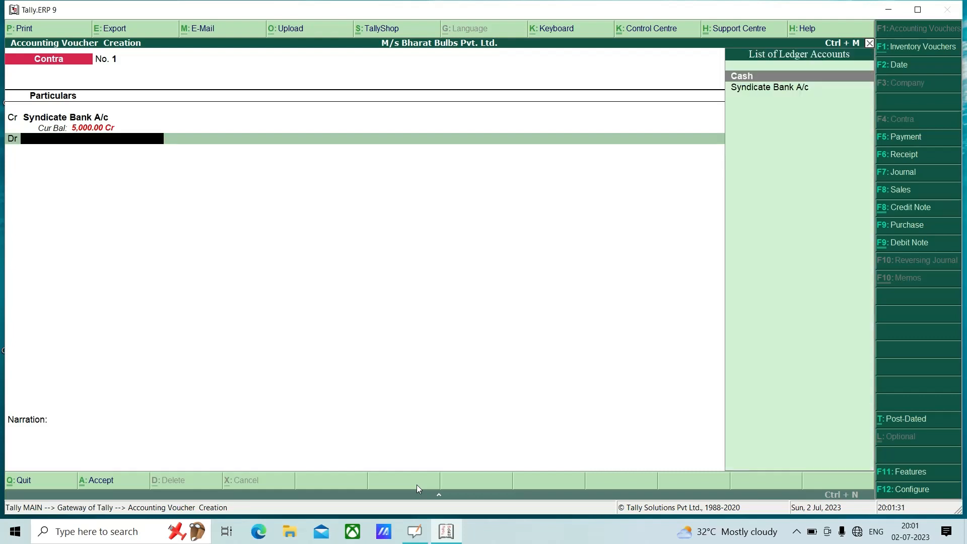
text(C)
key(Return)
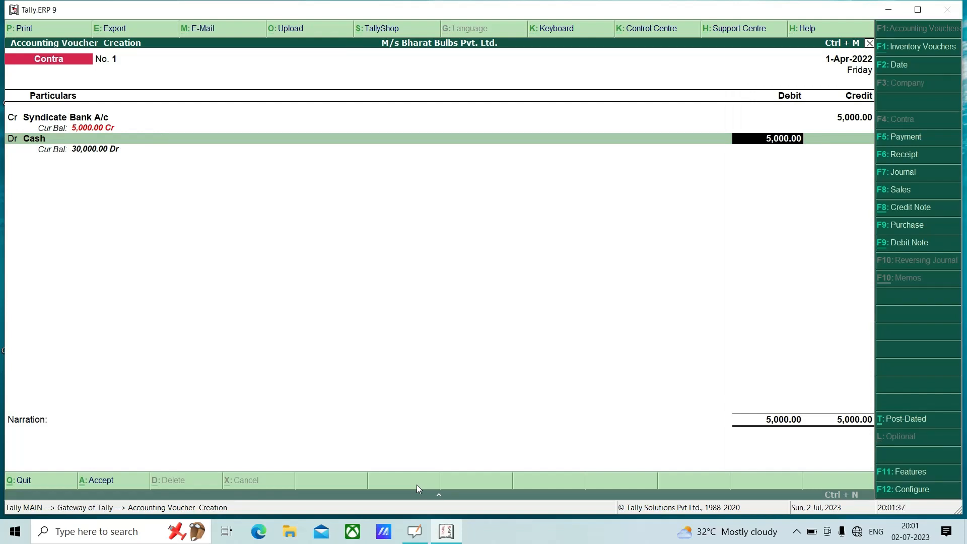
key(Return)
key(Return)
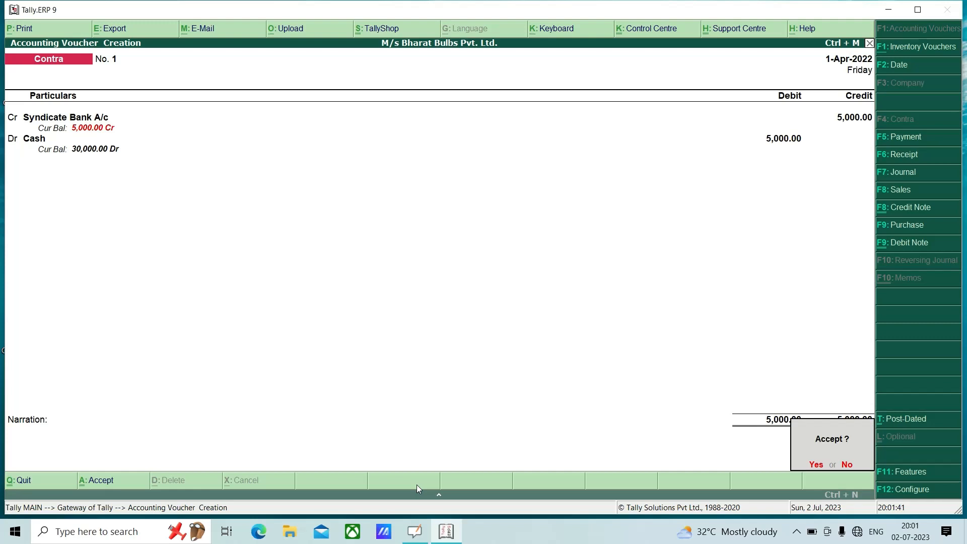
key(Return)
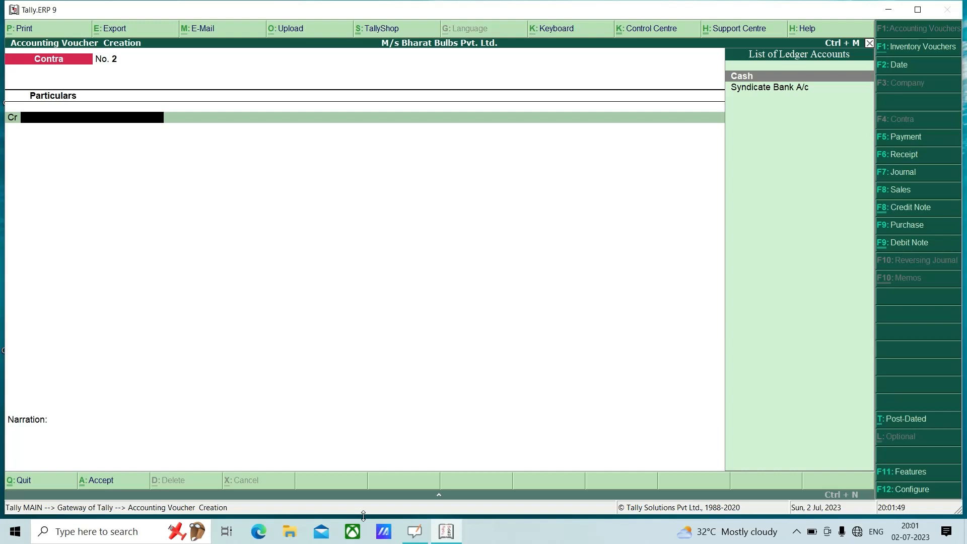
Quit voucher creation, examine the Balance Sheet in detailed form, including the cash and bank balances, and close it
key(Escape)
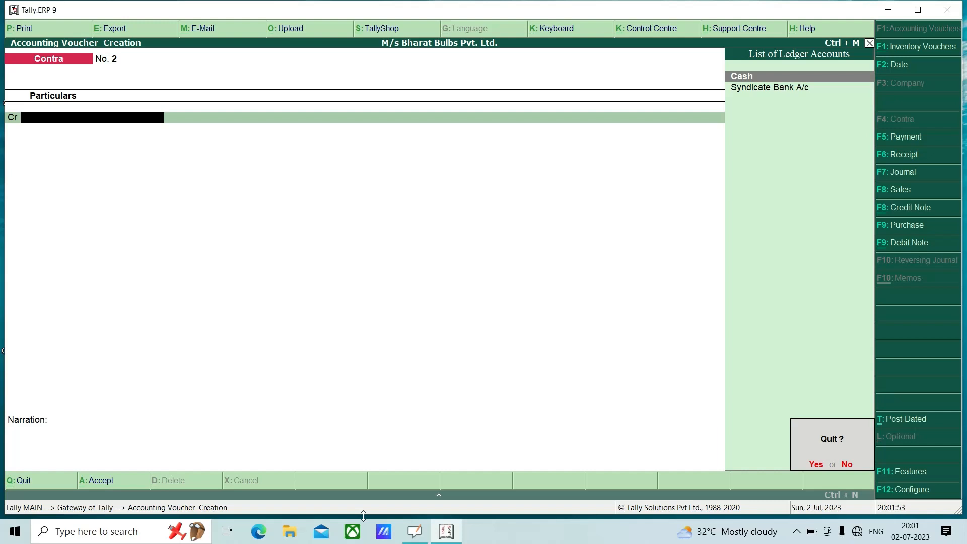
key(y)
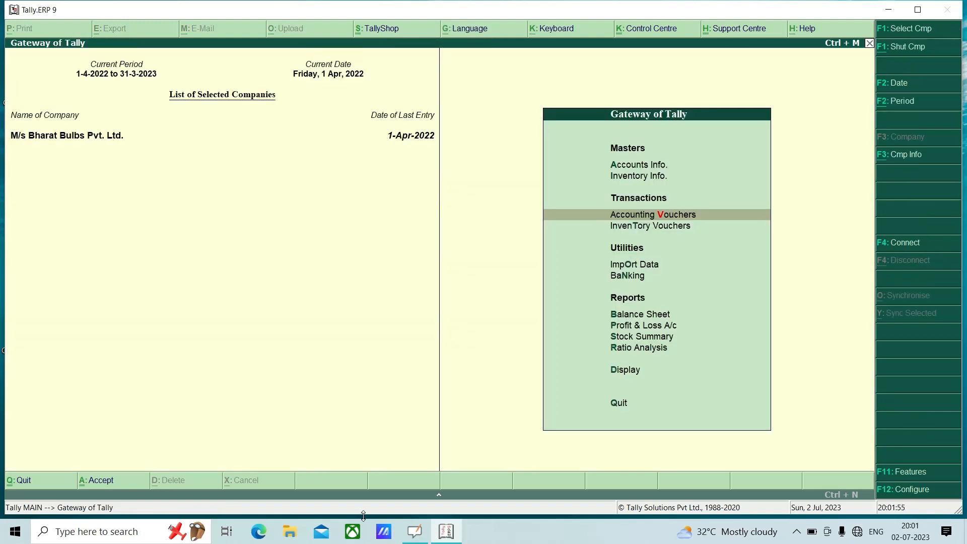
key(Down)
key(Down)
key(Down)
key(Down)
key(Down)
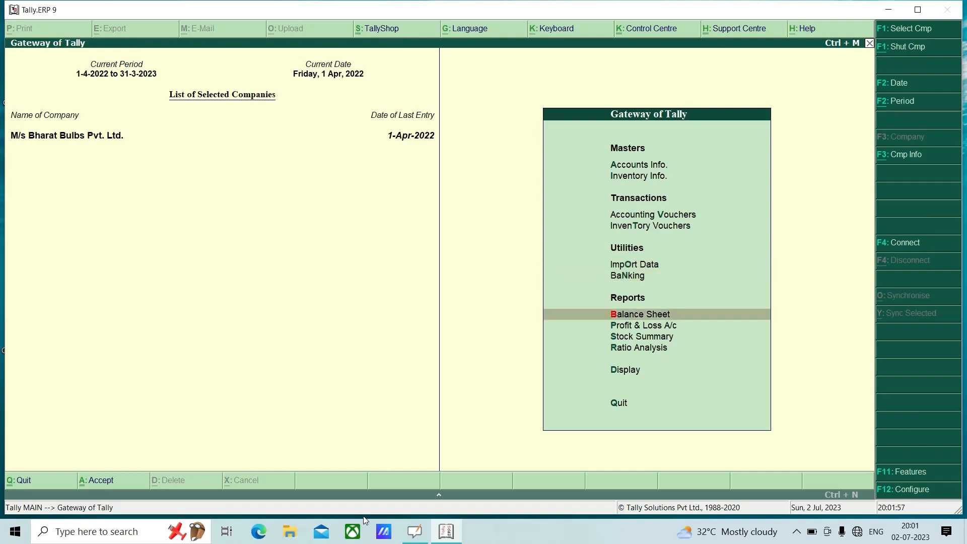
key(Up)
key(Return)
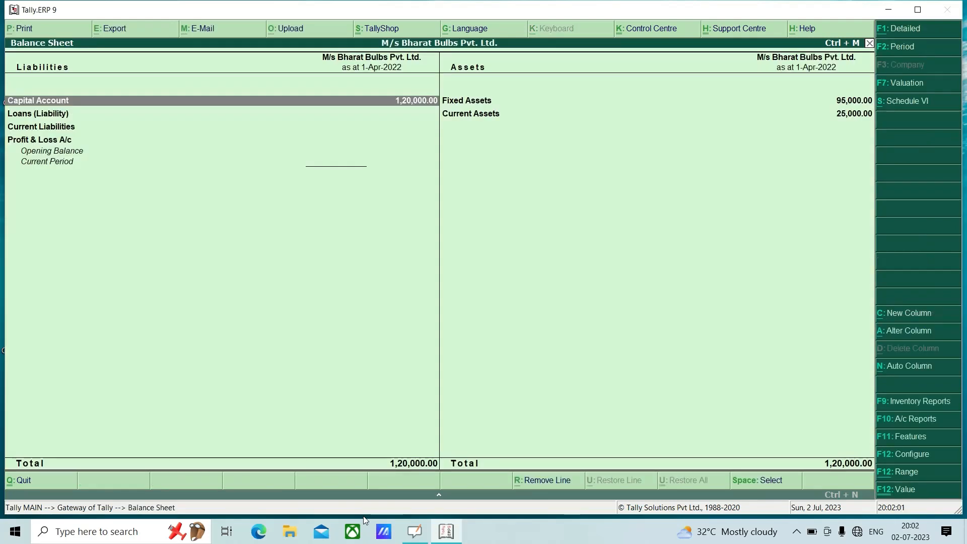
key(alt+F1)
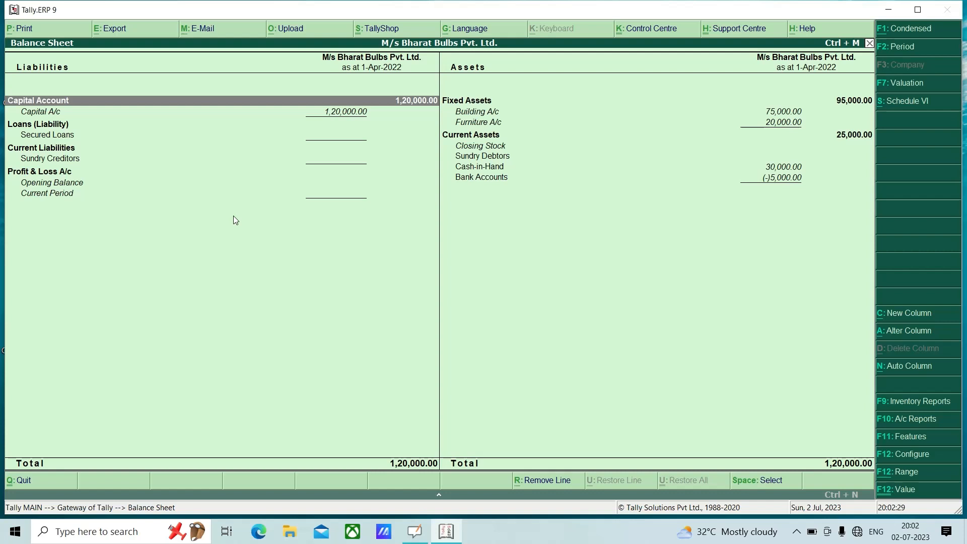
key(Escape)
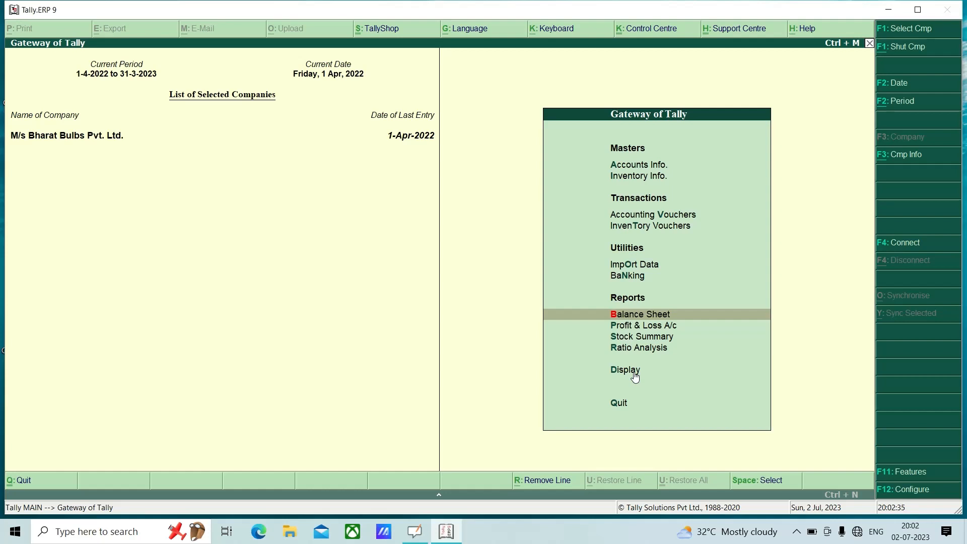
Open accounting voucher creation again from the Gateway of Tally
click(631, 218)
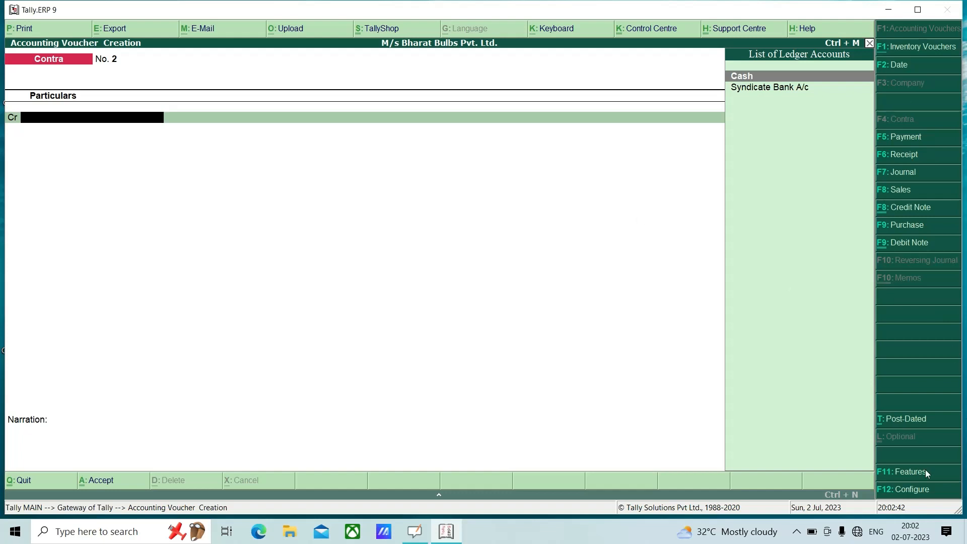
click(796, 532)
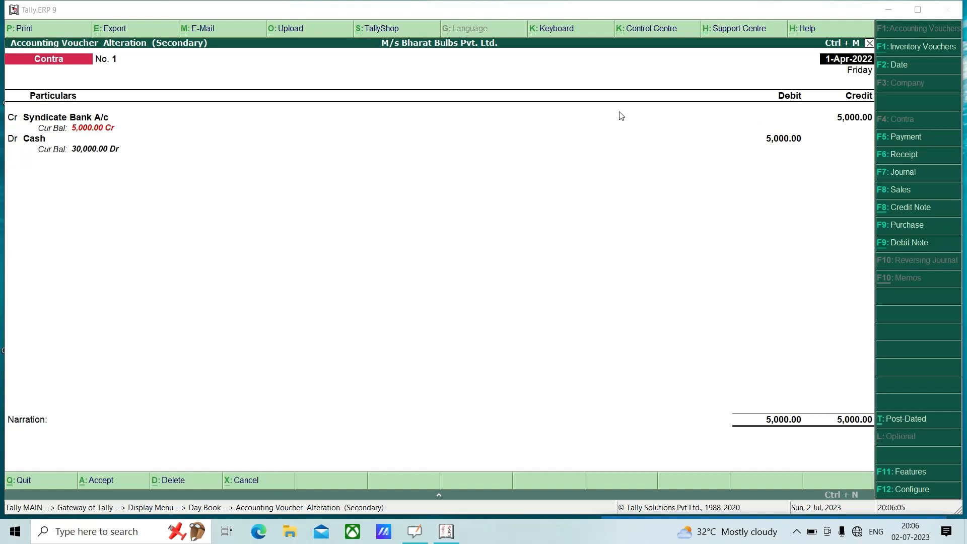
Close the Balance Sheet and open the Syndicate Bank A/c contra voucher from the Day Book for alteration
key(Return)
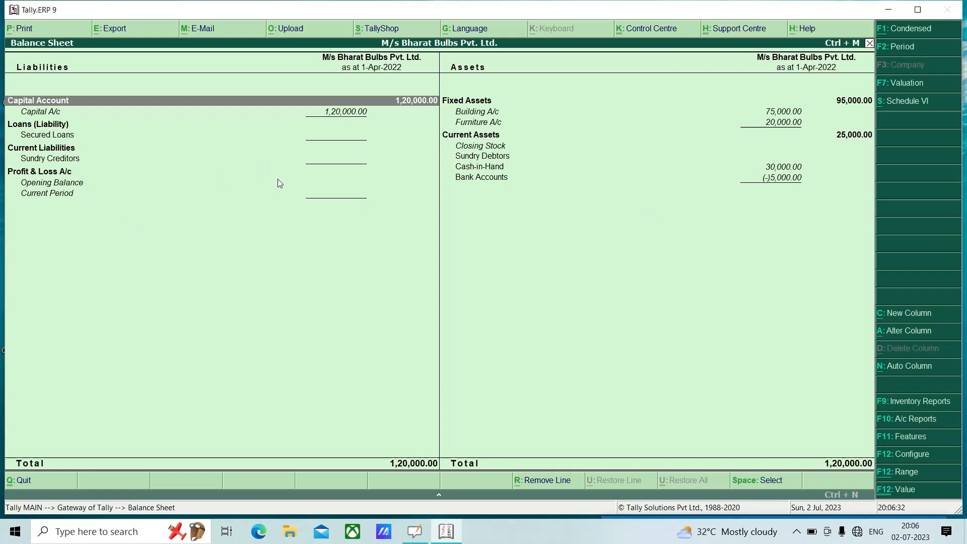
key(Escape)
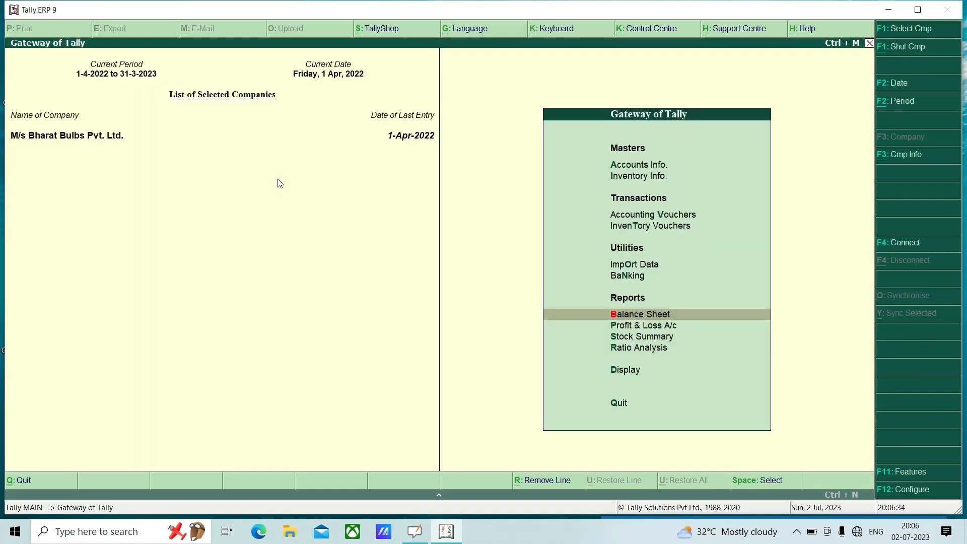
key(Down)
key(Down)
key(Down)
key(Down)
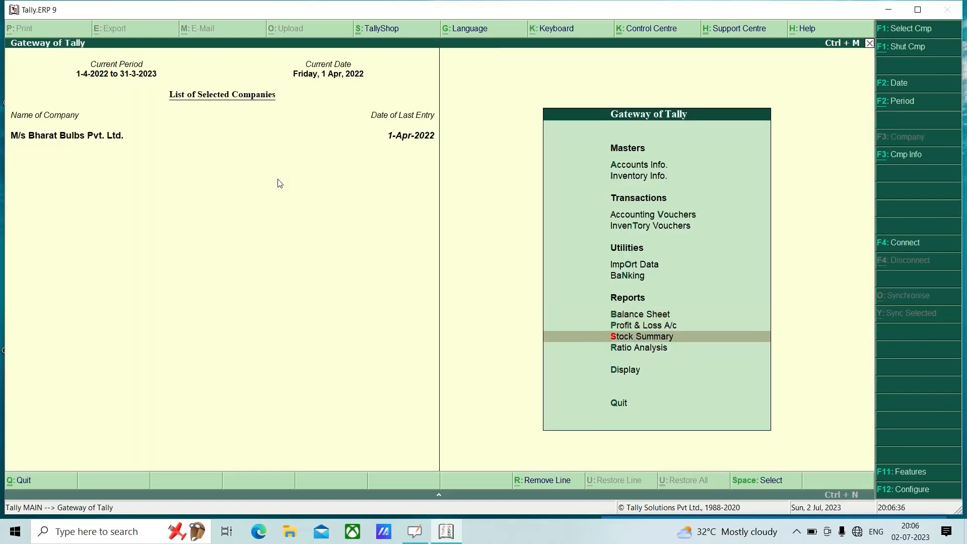
key(Return)
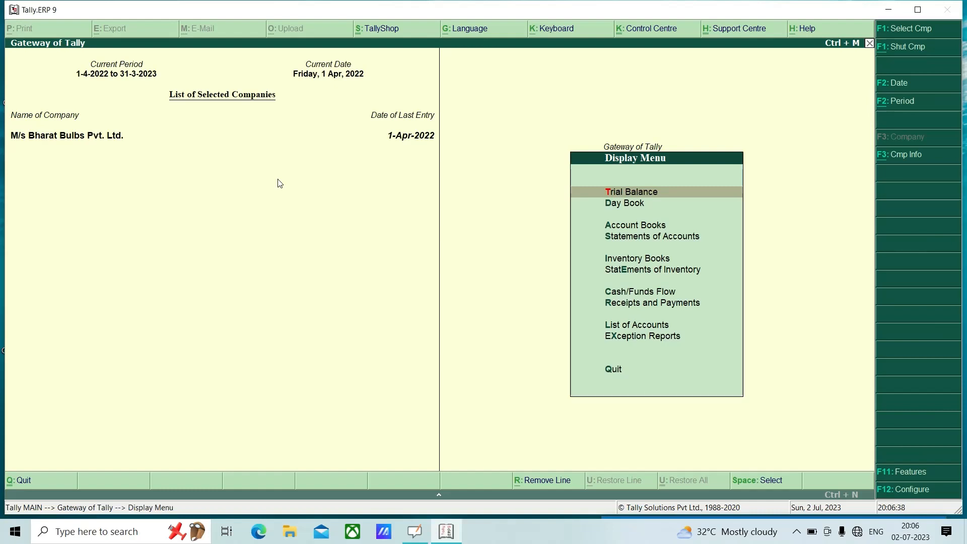
key(Down)
key(Return)
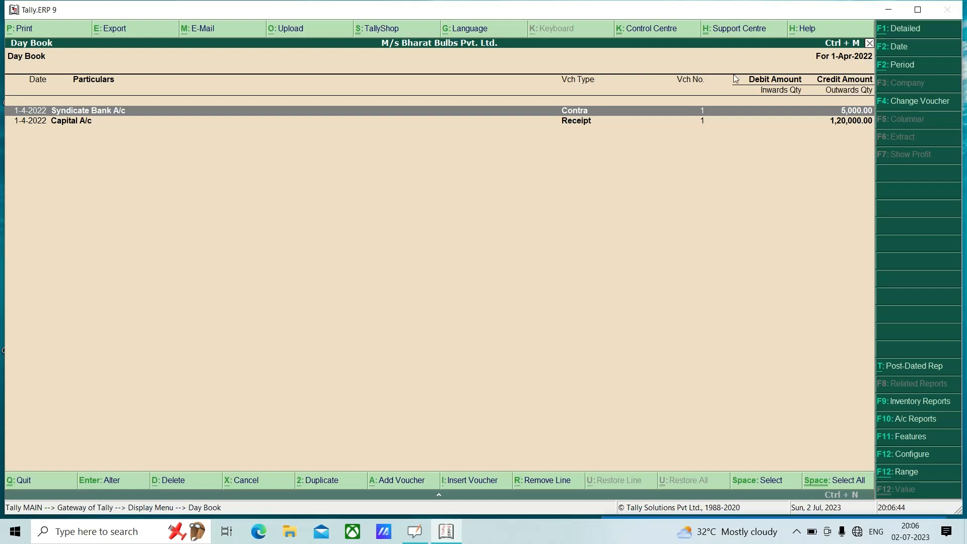
click(183, 112)
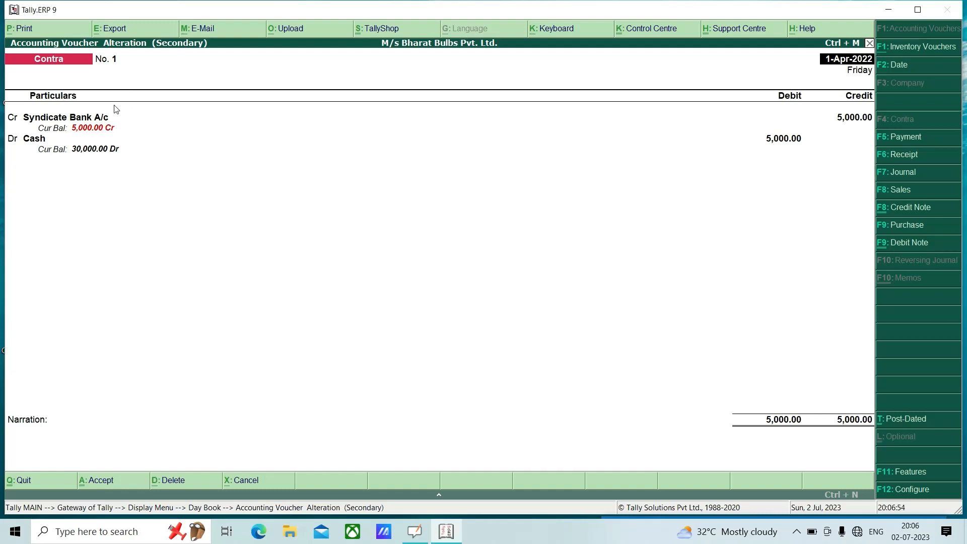
Swap the contra voucher's ledgers by crediting Cash and debiting Syndicate Bank A/c, keeping the amount at 5,000.00
key(Return)
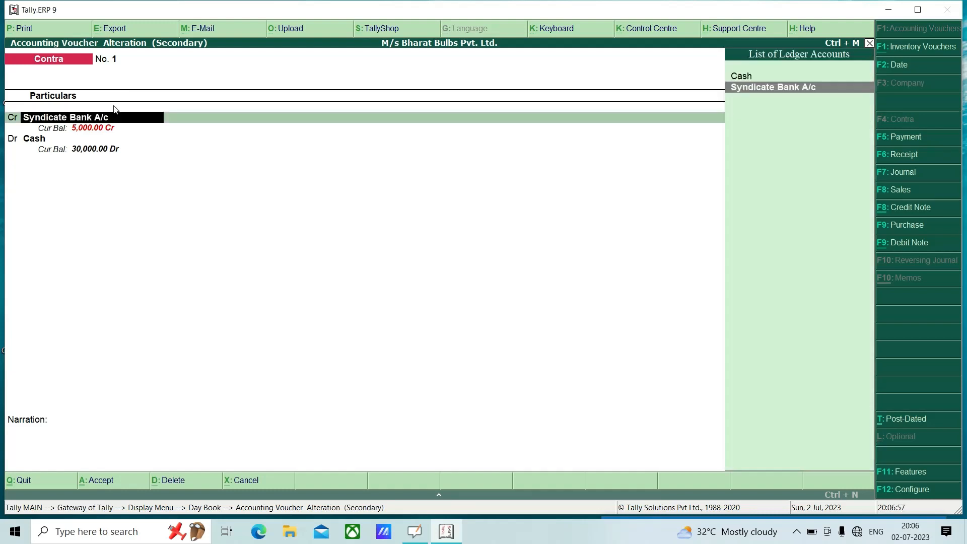
text(C)
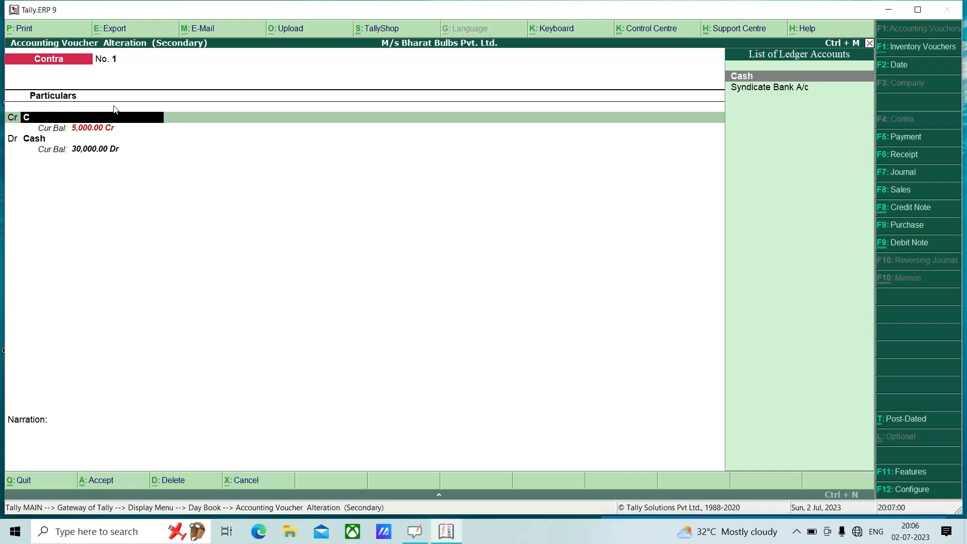
key(Return)
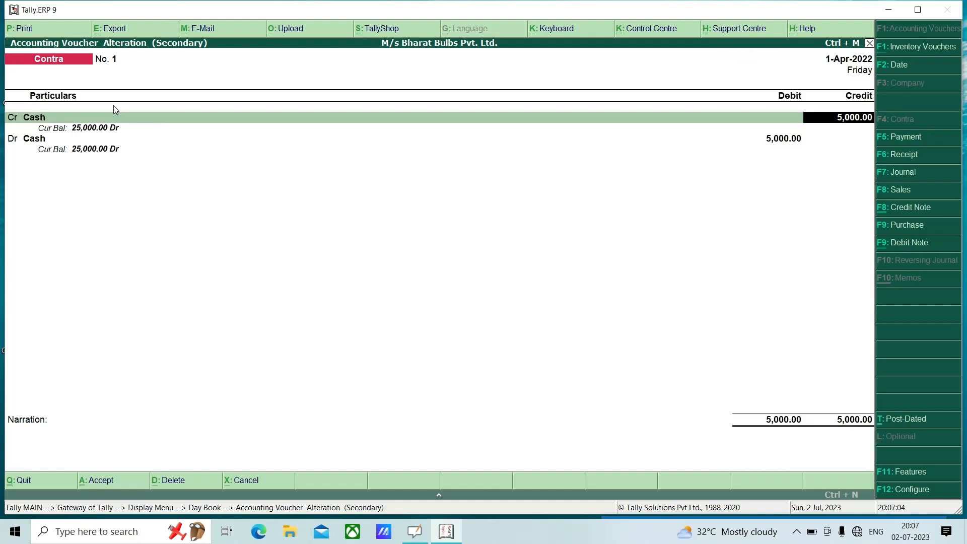
key(Return)
key(Return)
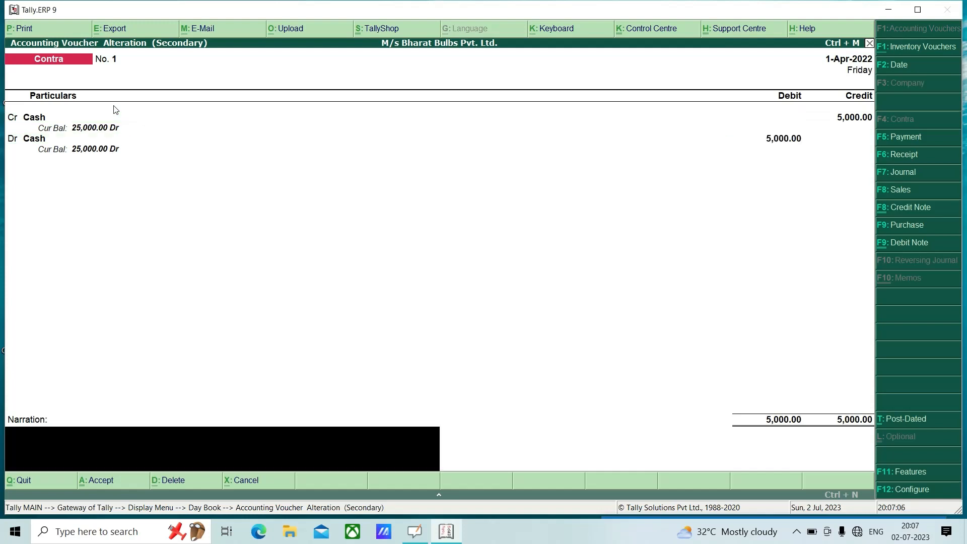
key(BackSpace)
key(BackSpace)
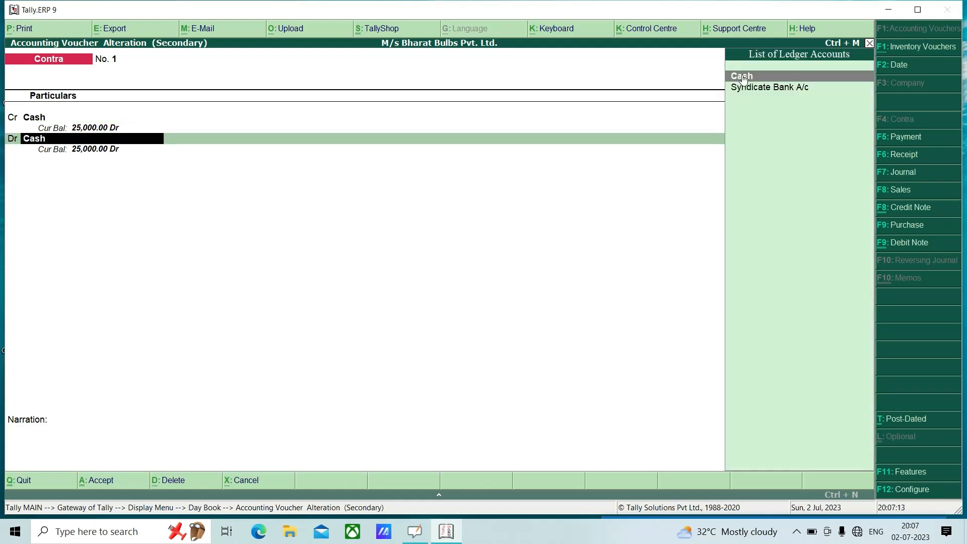
click(759, 91)
click(749, 91)
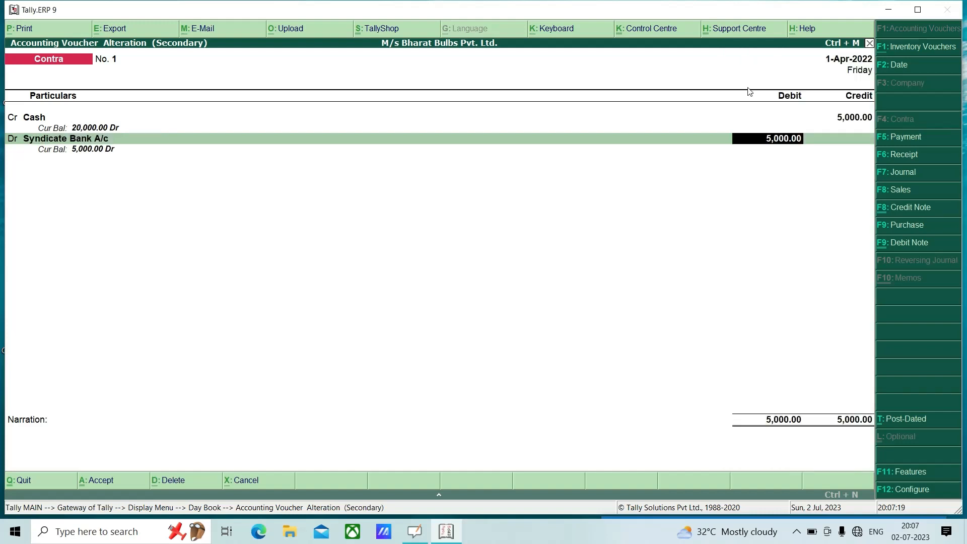
Allocate the bank amount as an e-Fund Transfer with the account number from the OpenBoard notes as instrument number, and save the voucher without narration
key(Return)
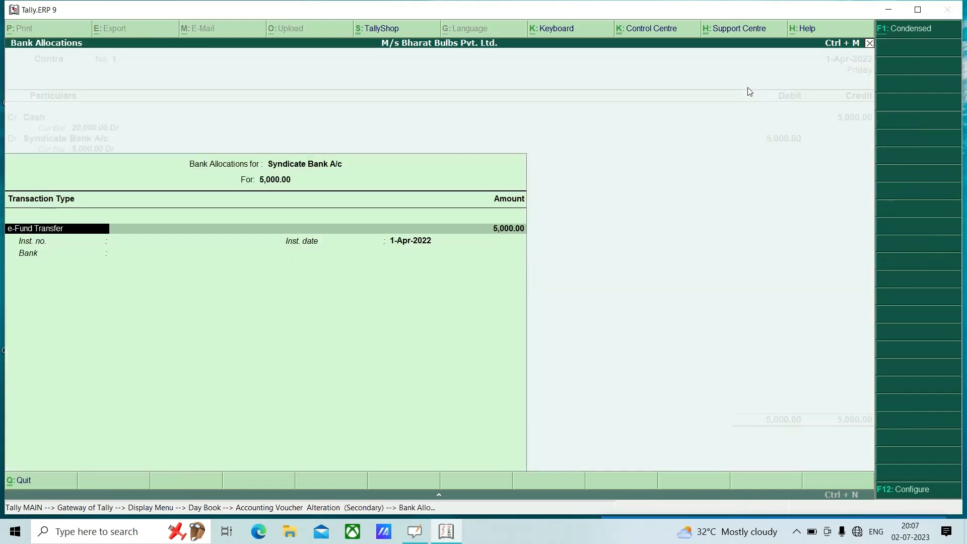
key(Return)
key(Return)
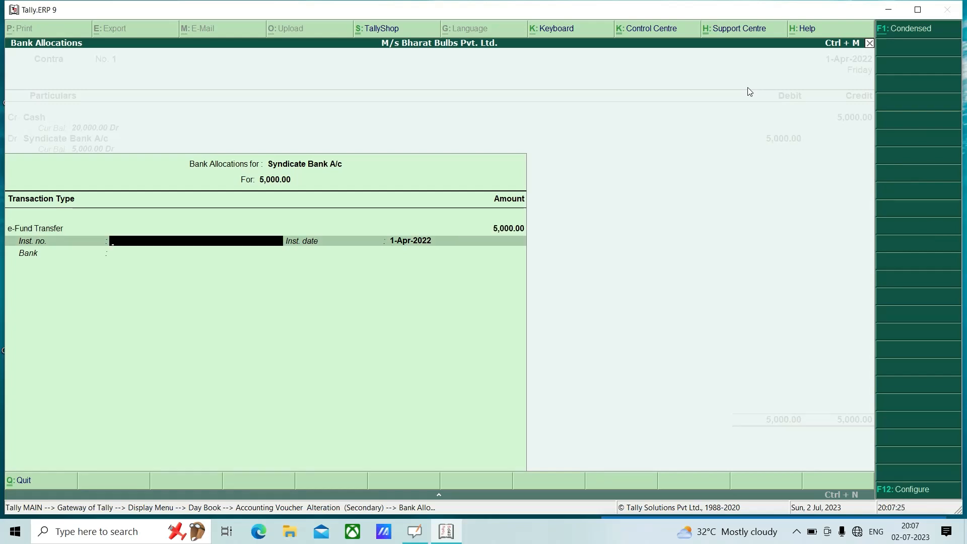
click(413, 532)
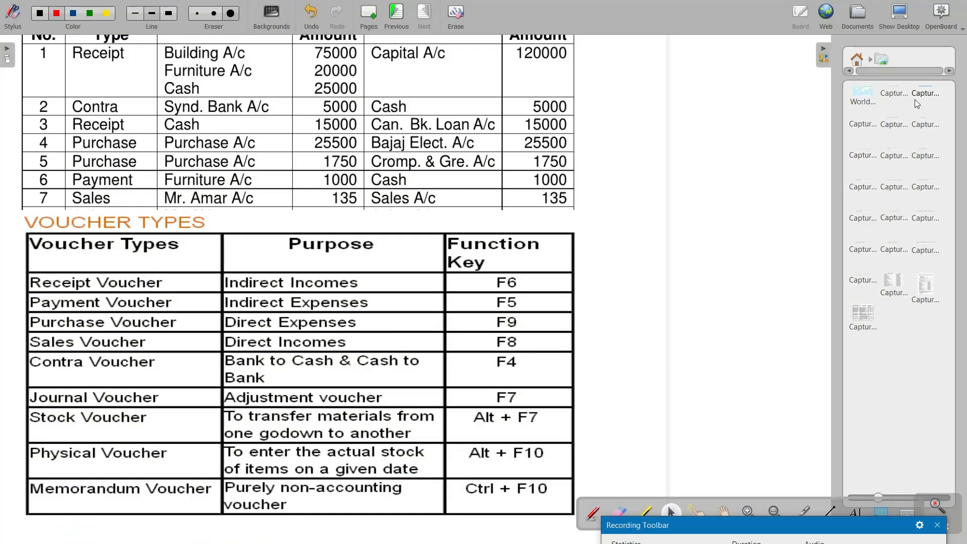
key(alt+Tab)
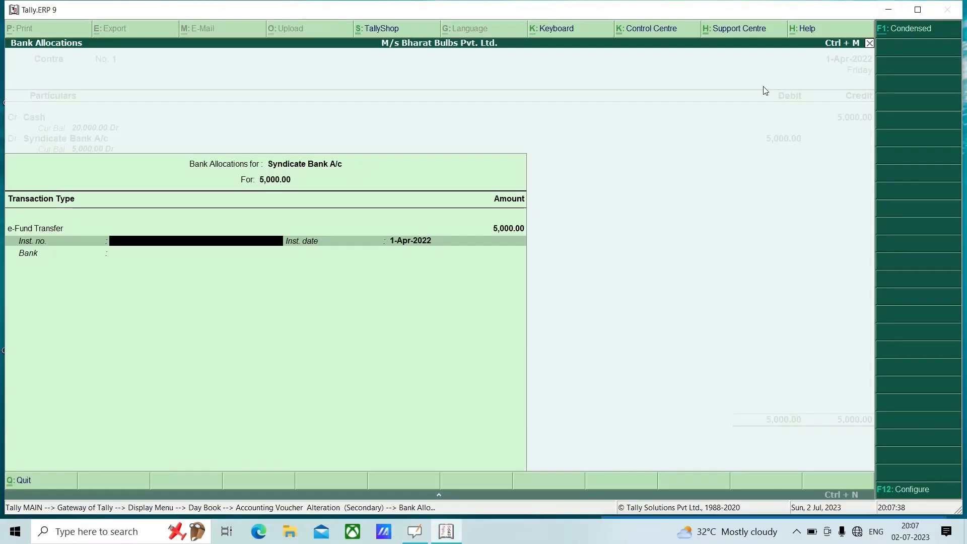
text(8053)
key(Return)
key(Return)
key(Return)
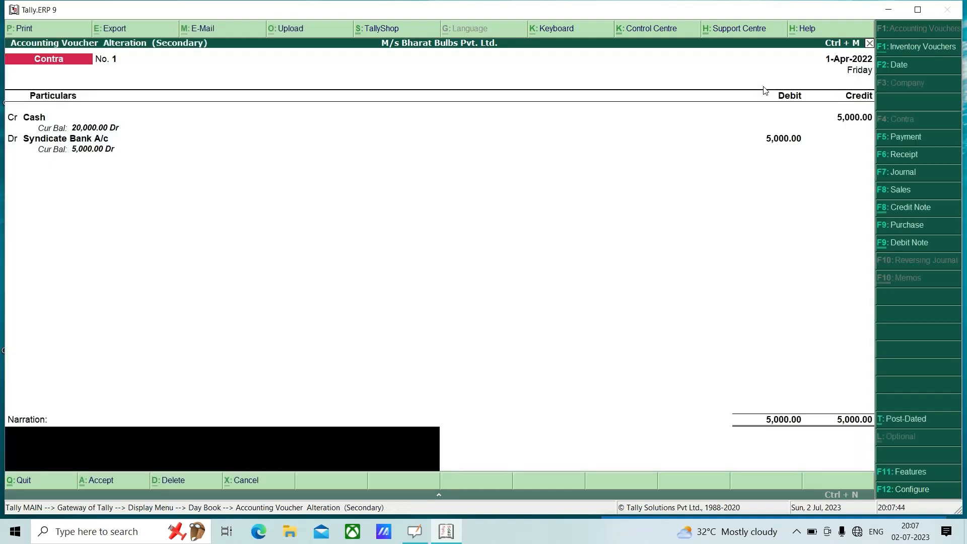
key(Return)
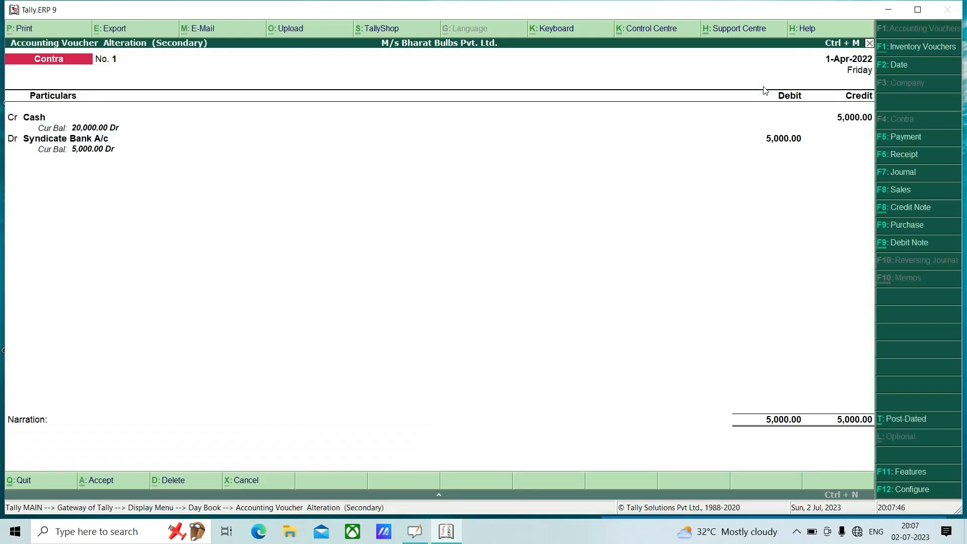
key(Return)
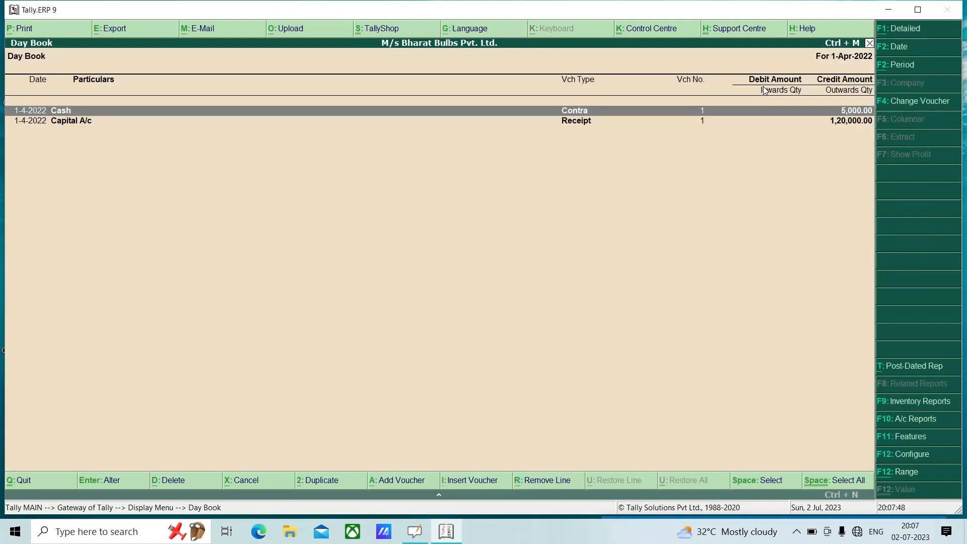
Leave the Day Book and examine the Balance Sheet in detailed form, including the cash and bank balances
key(Escape)
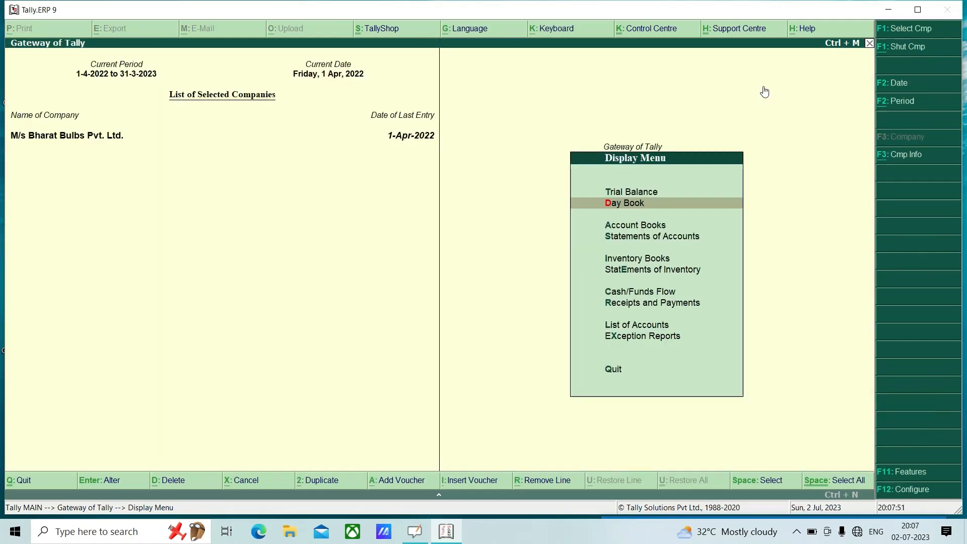
key(Escape)
key(Up)
key(Up)
key(Up)
key(Up)
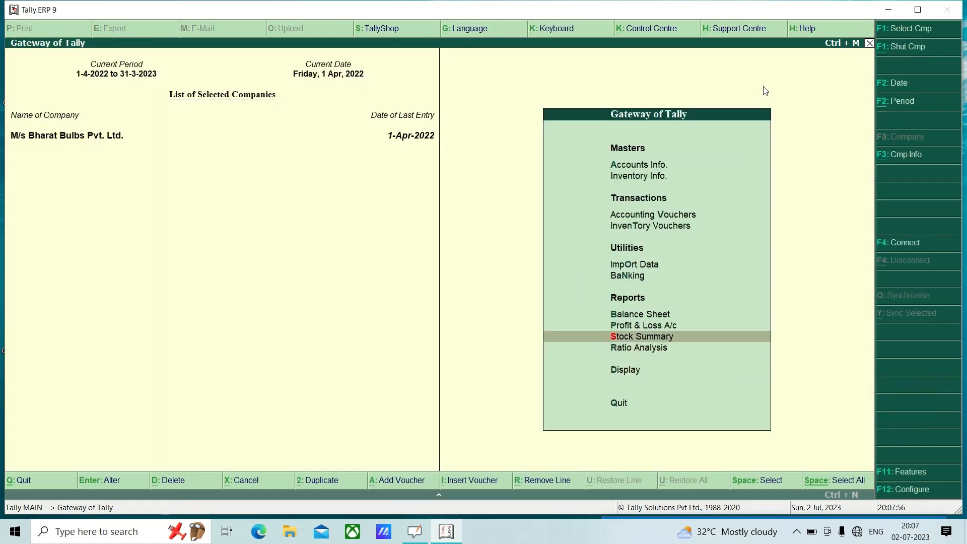
key(Return)
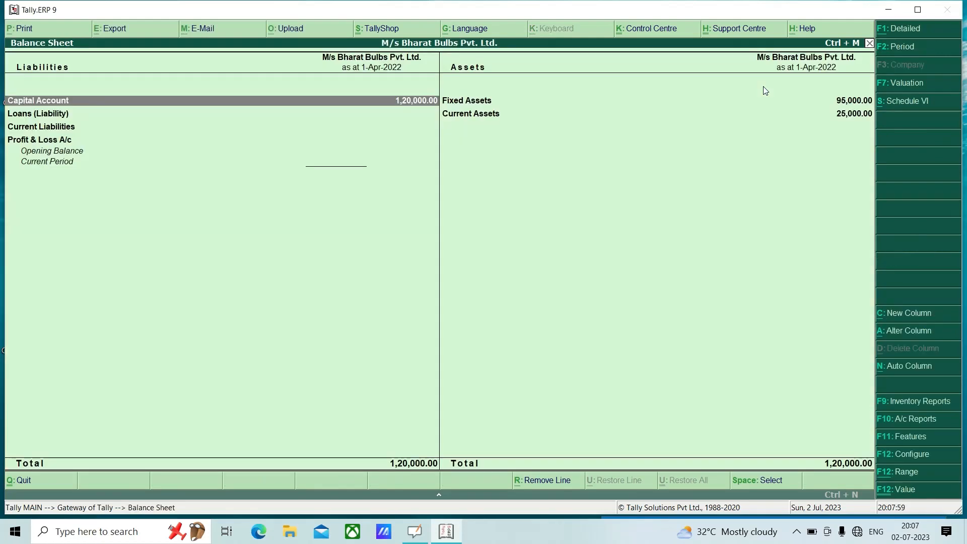
key(alt+f1)
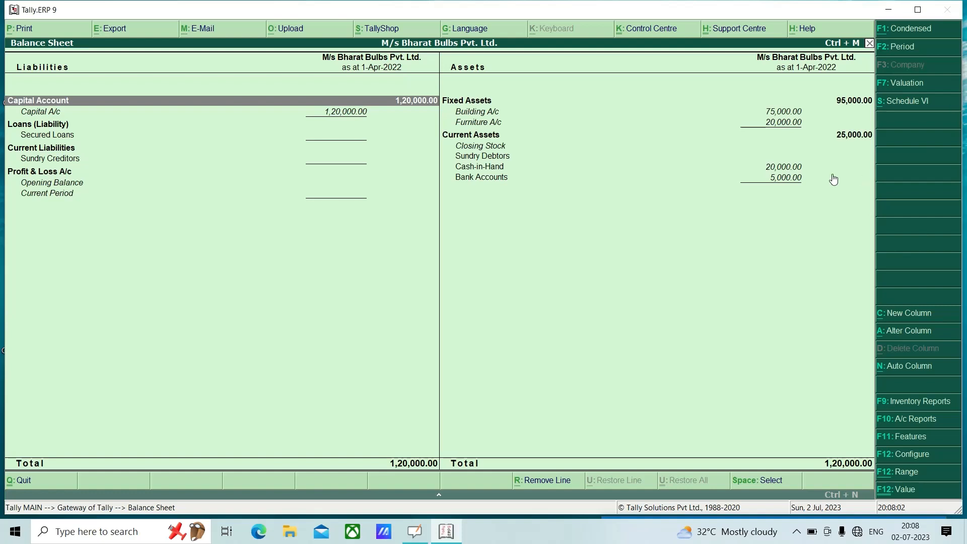
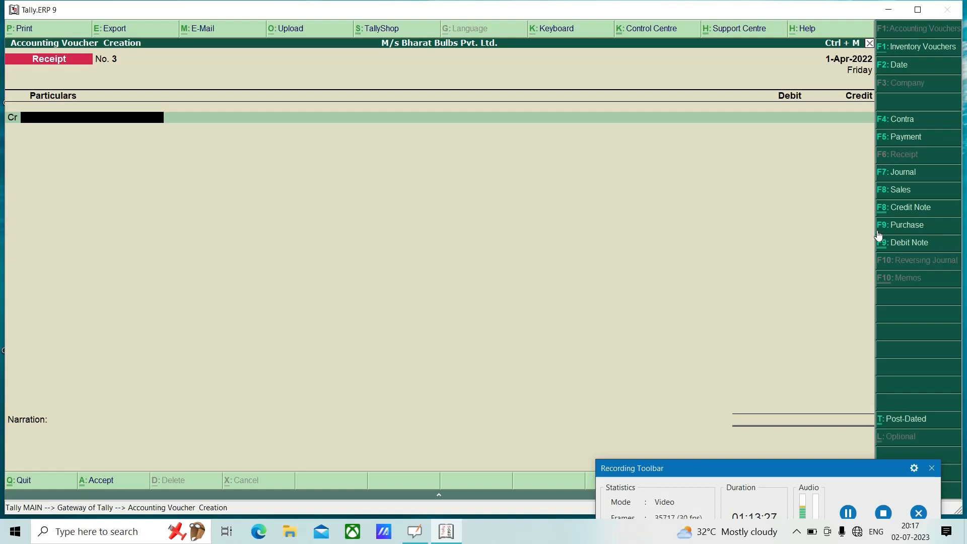
Switch to a purchase voucher and enter supplier invoice number 110 dated 1-Apr-2022, following the OpenBoard notes
drag(767, 469, 767, 540)
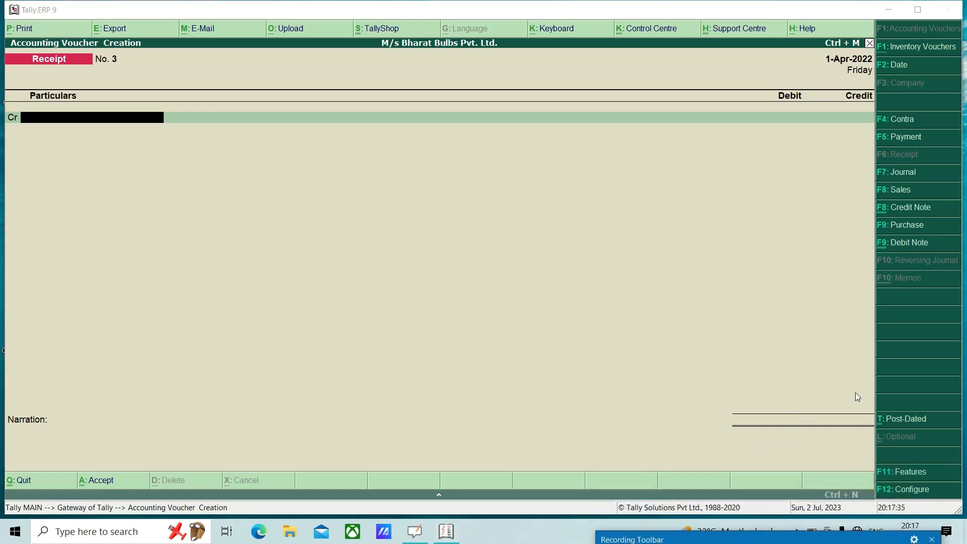
click(891, 227)
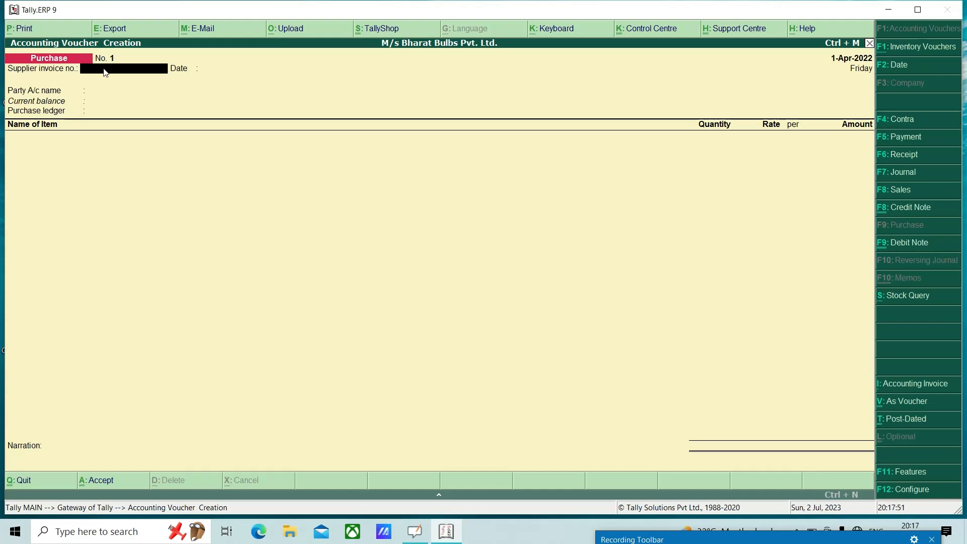
key(Return)
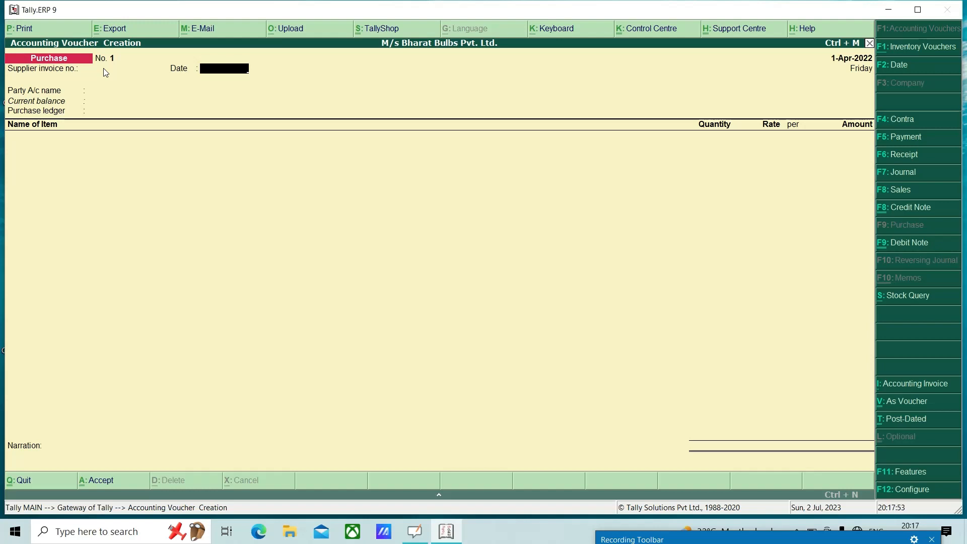
key(BackSpace)
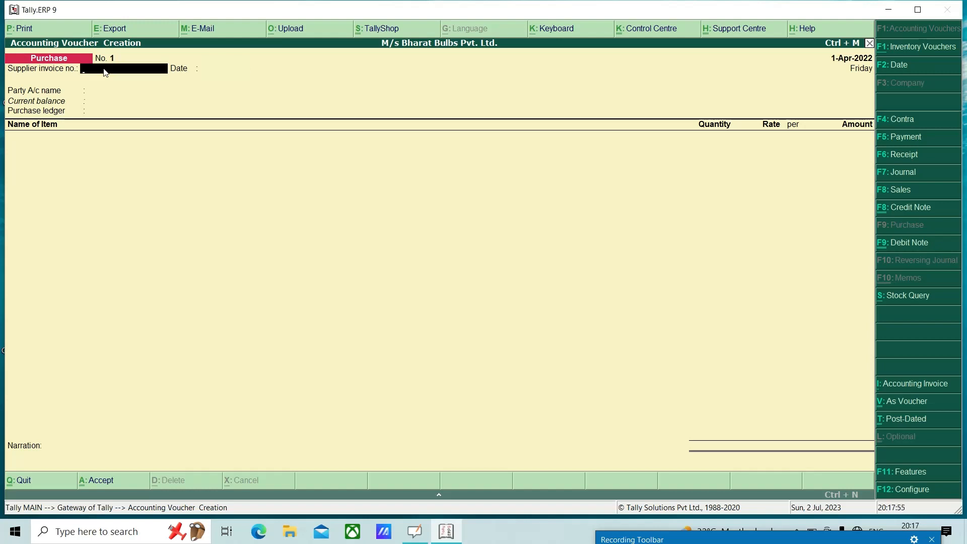
click(414, 531)
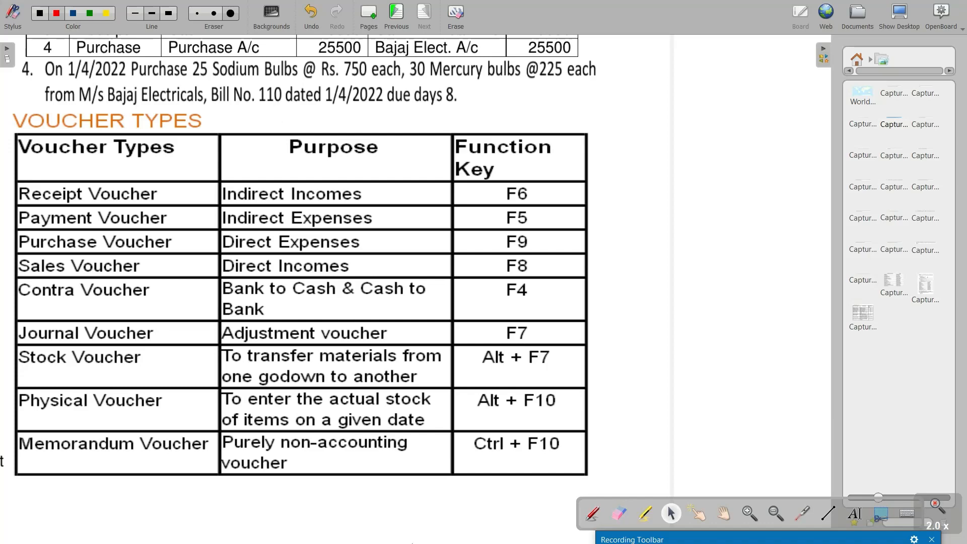
key(alt+Tab)
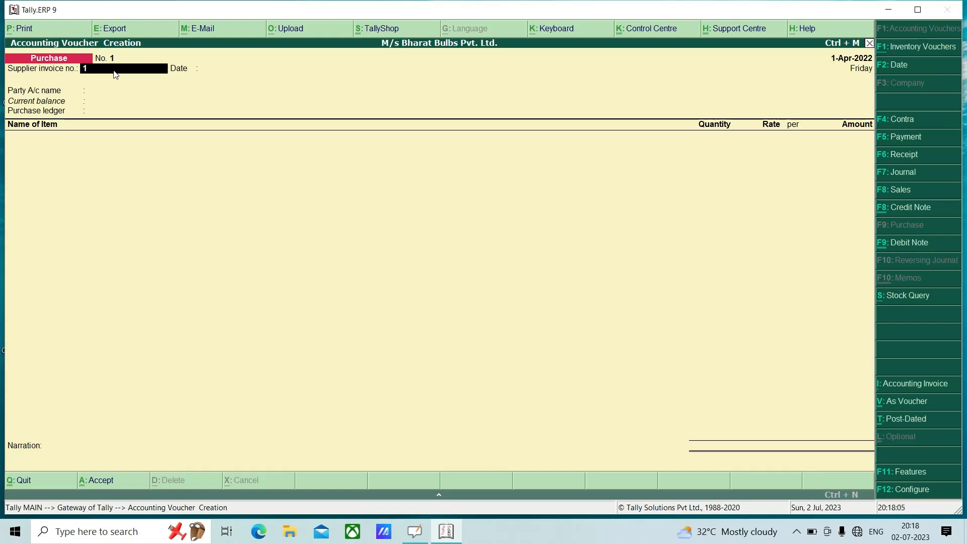
text(0)
key(Return)
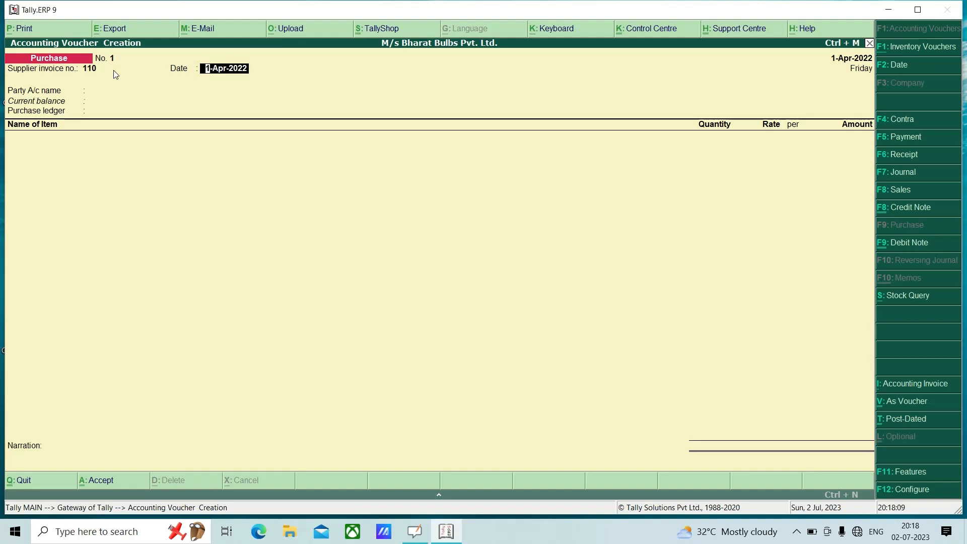
key(Return)
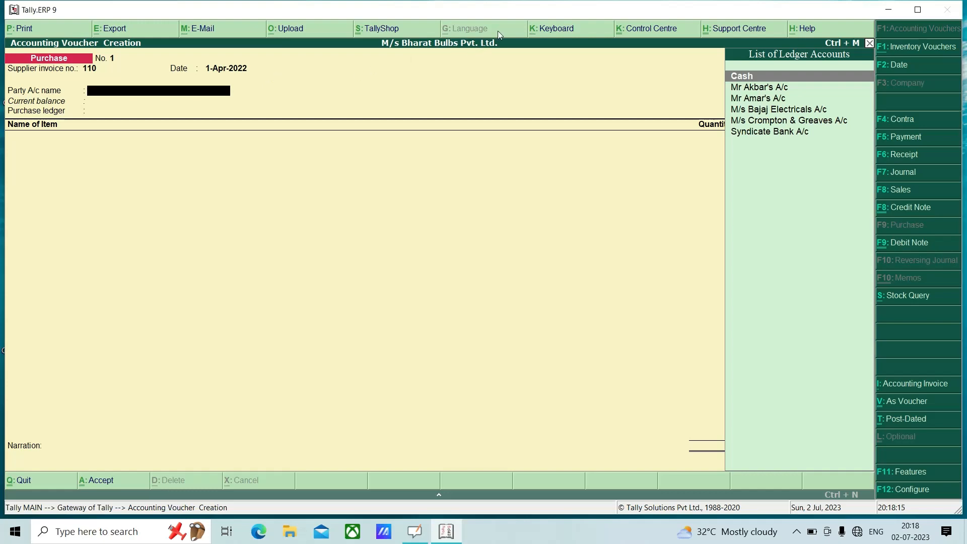
Set M/s Bajaj Electricals A/c as the purchase voucher's party, keep the default party details, and choose Purchase A/c as purchase ledger
click(411, 532)
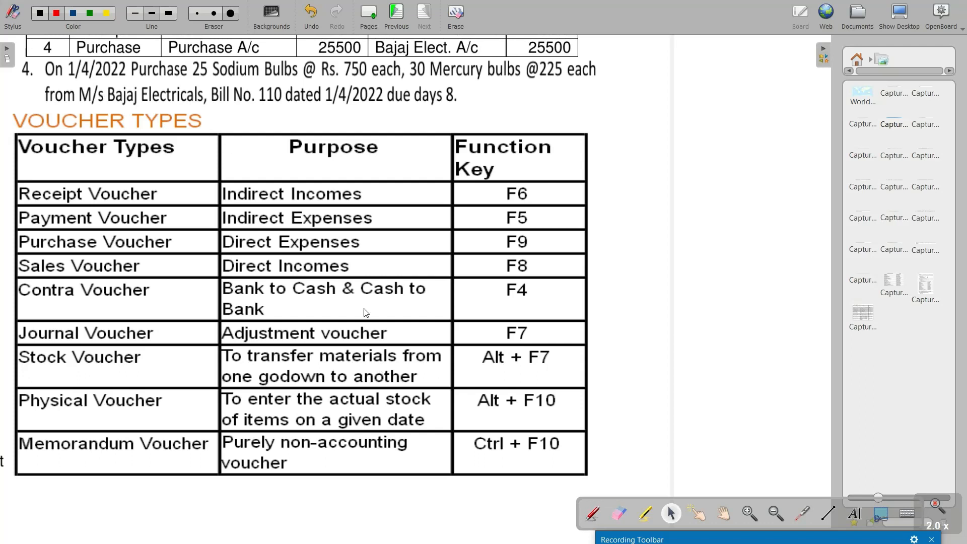
key(alt+Tab)
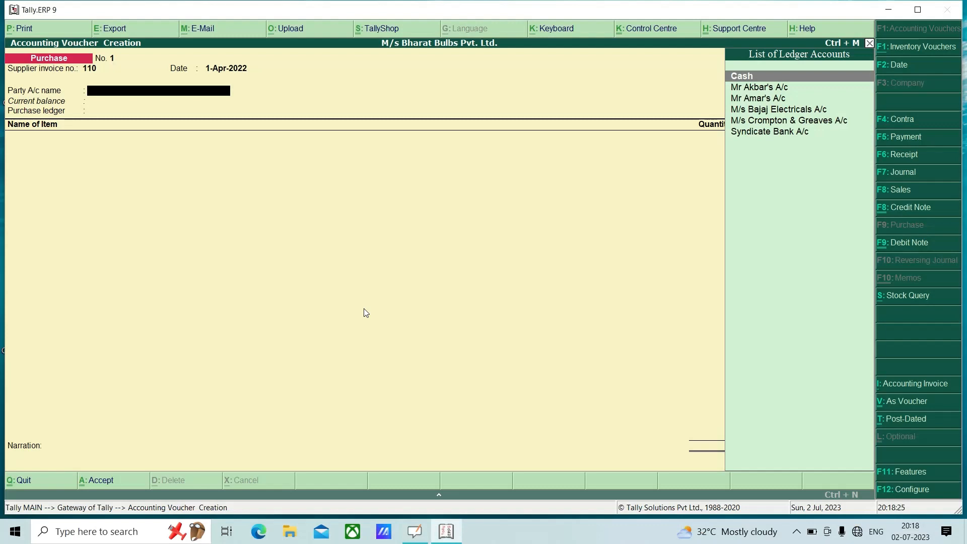
click(802, 110)
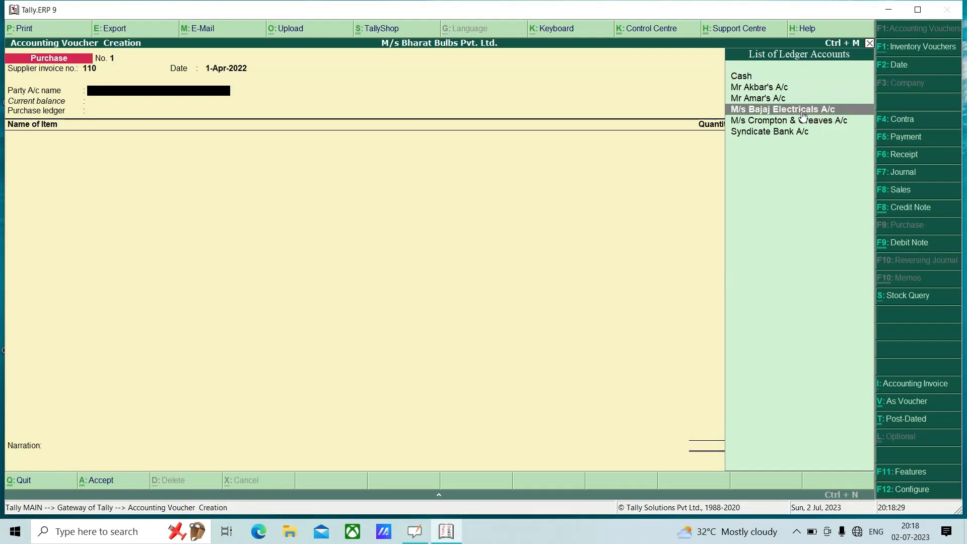
click(803, 113)
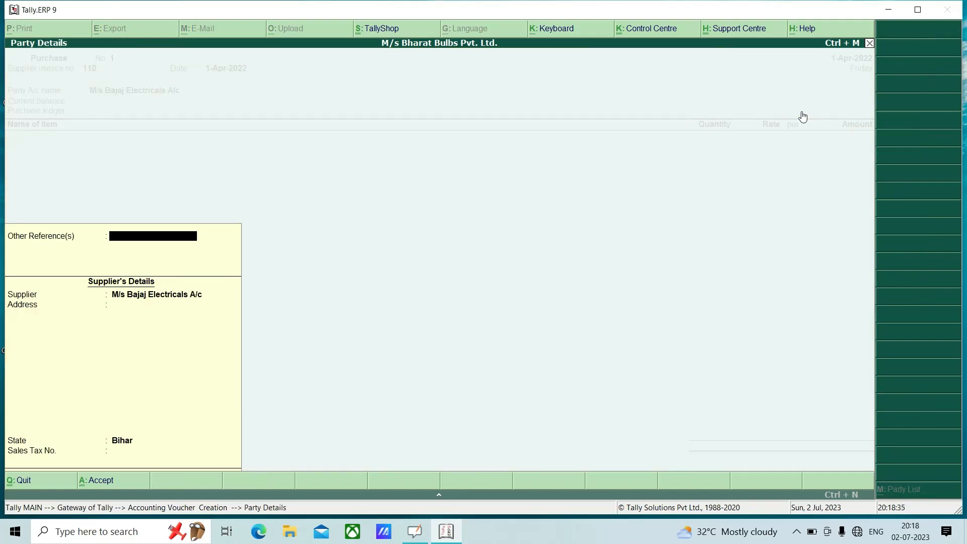
key(Return)
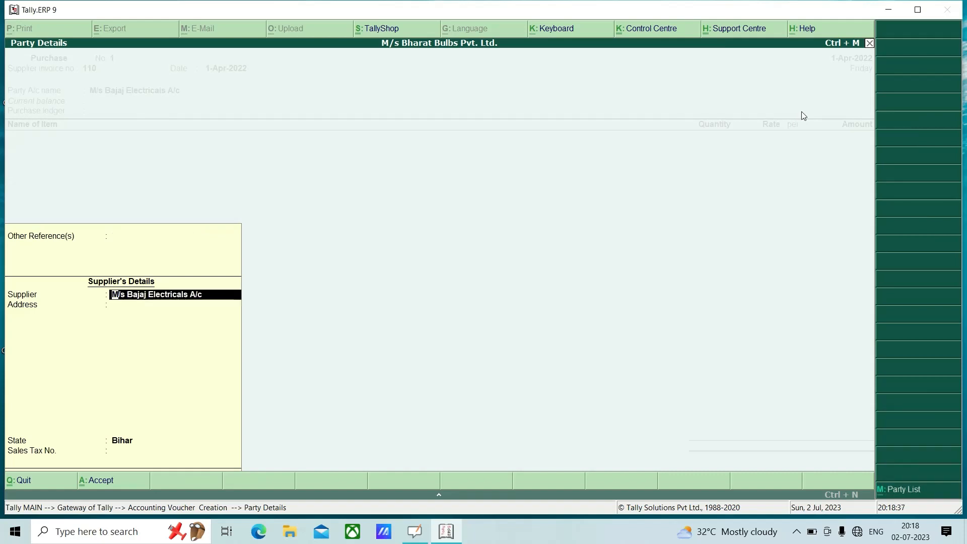
key(Return)
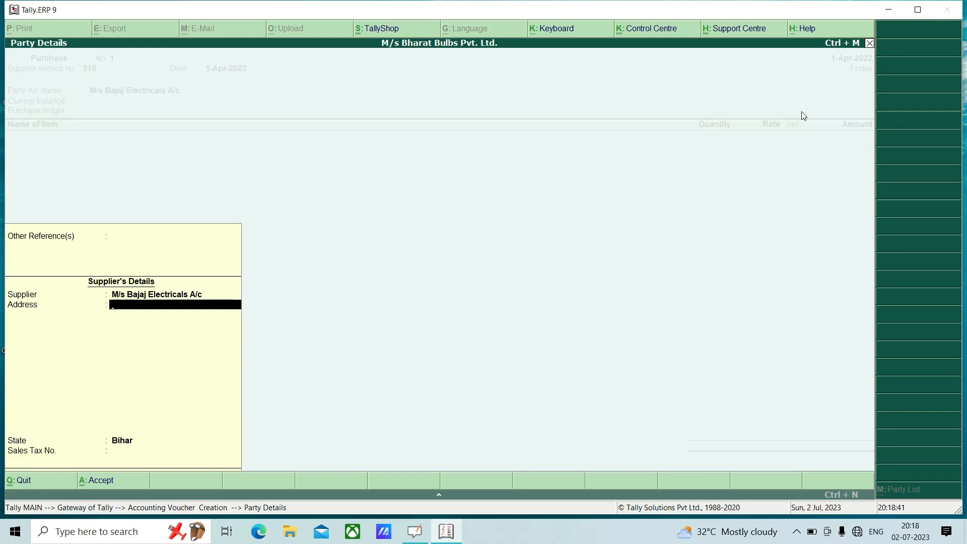
key(Return)
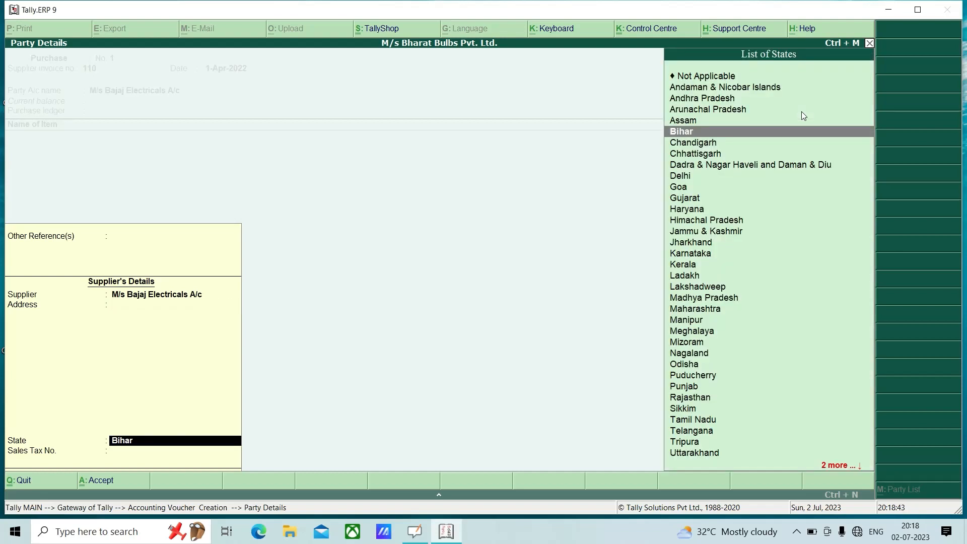
key(Return)
key(Return)
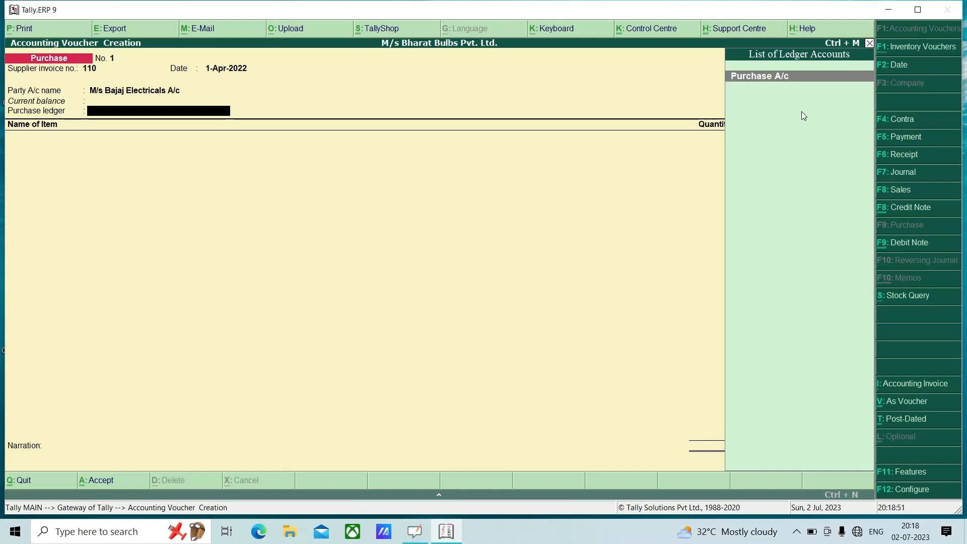
key(Return)
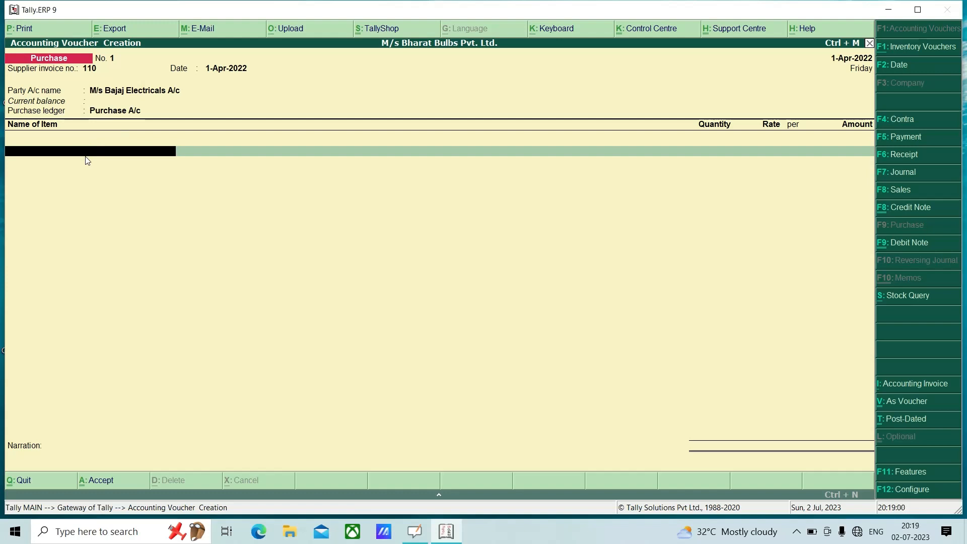
Enter Sodium Bulbs as the first purchase item with quantity 25 Nos. at a rate of 750.00, following the OpenBoard notes
click(415, 534)
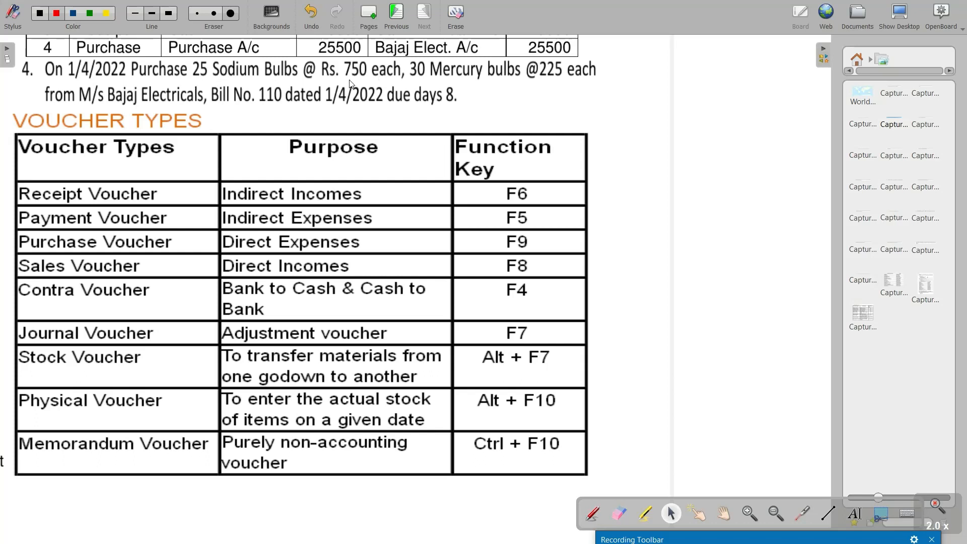
click(422, 540)
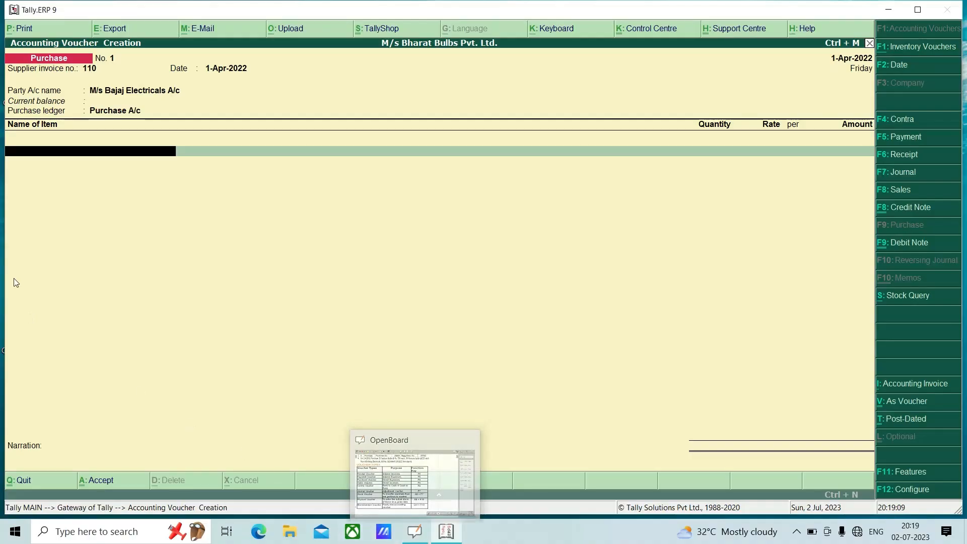
text(S)
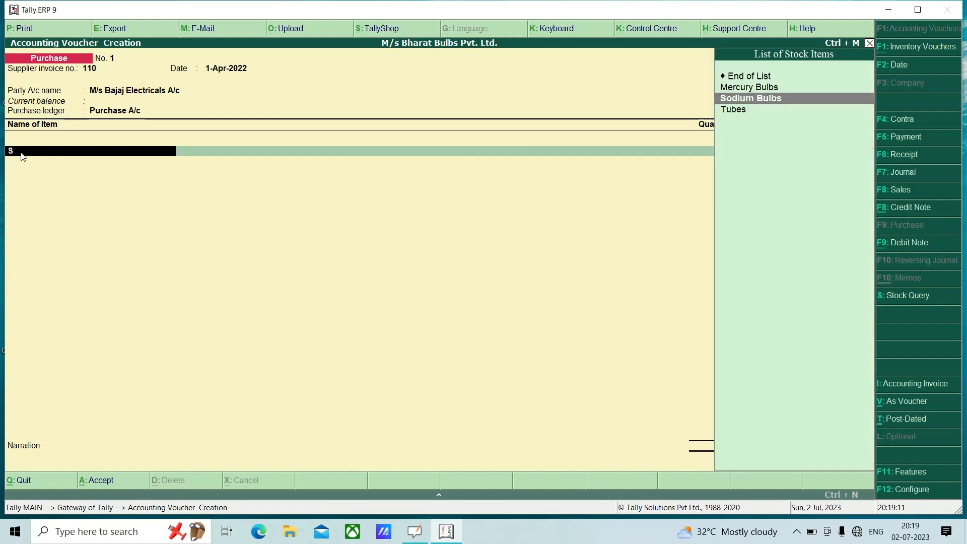
click(761, 99)
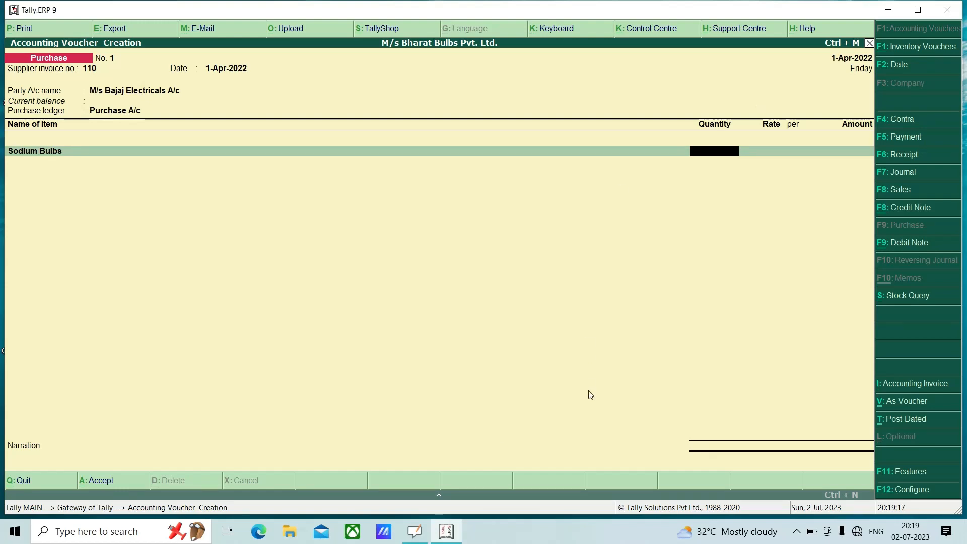
click(415, 531)
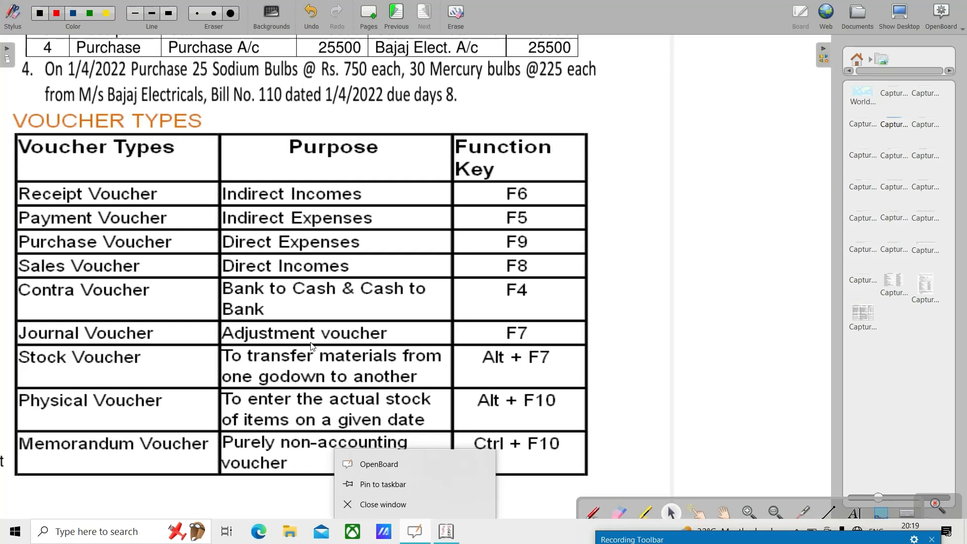
click(699, 212)
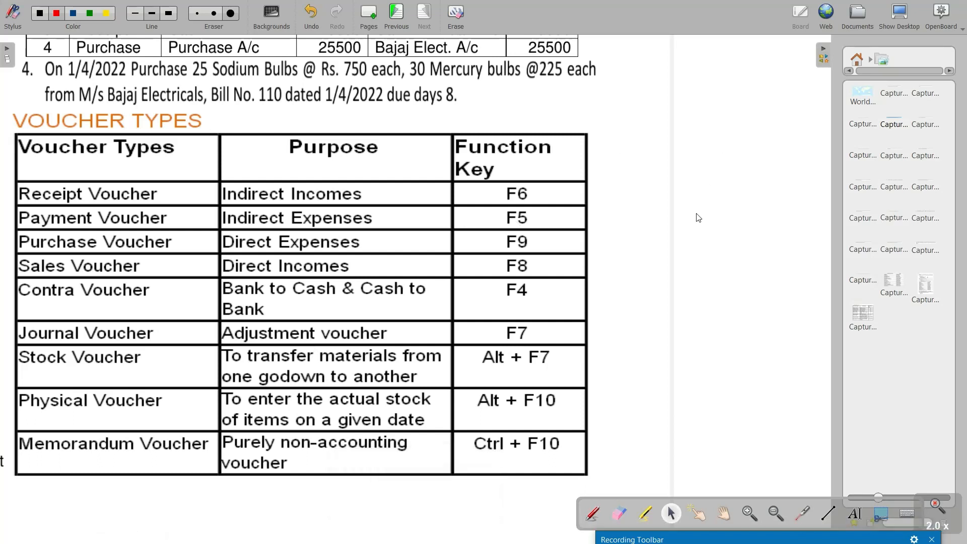
key(alt+Tab)
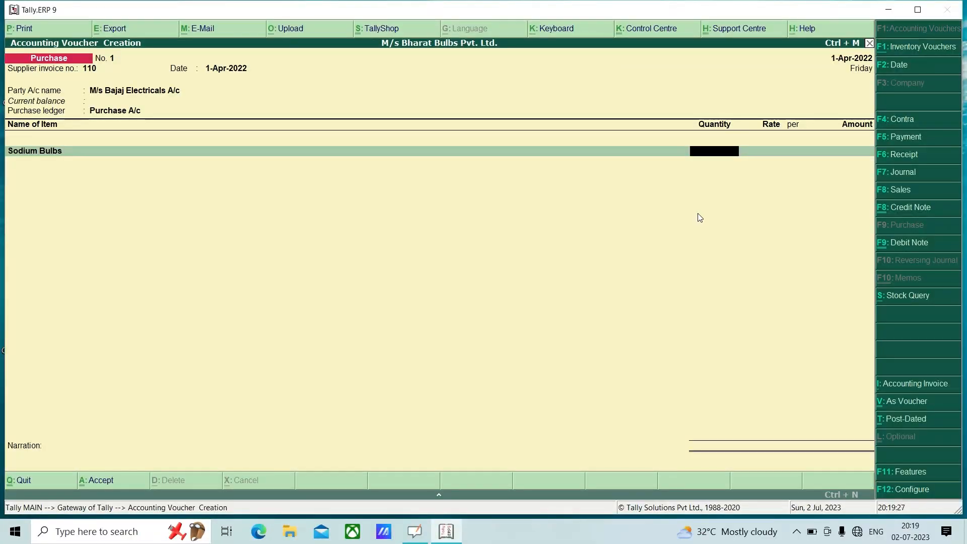
text(25)
key(Return)
text(750)
key(Return)
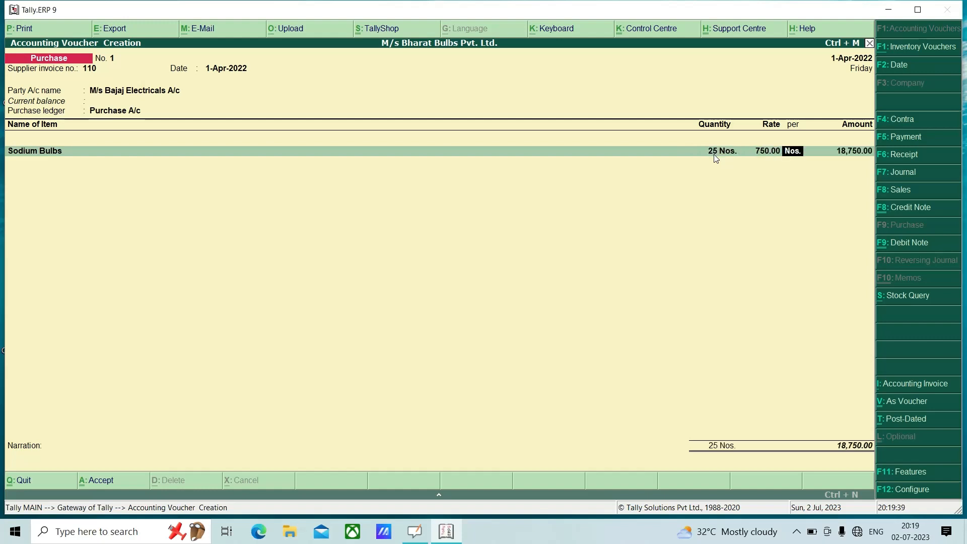
key(Return)
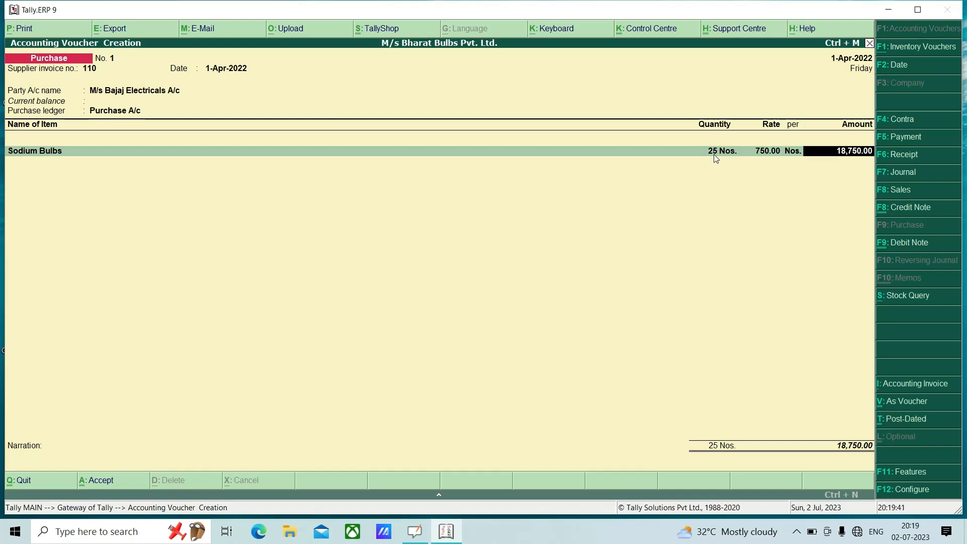
key(Return)
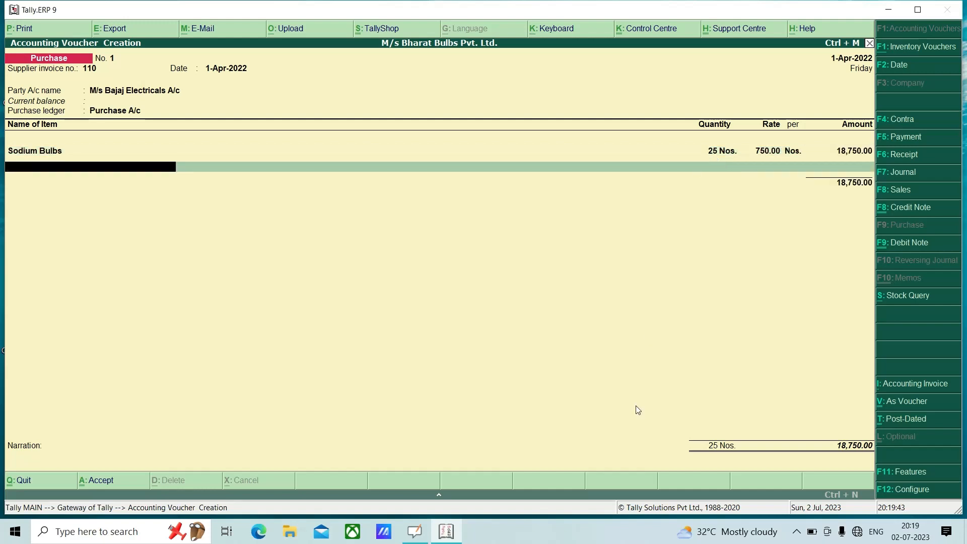
Add Mercury Bulbs as the second purchase item with quantity 30 Nos. at a rate of 225.00, checking the OpenBoard notes
click(414, 531)
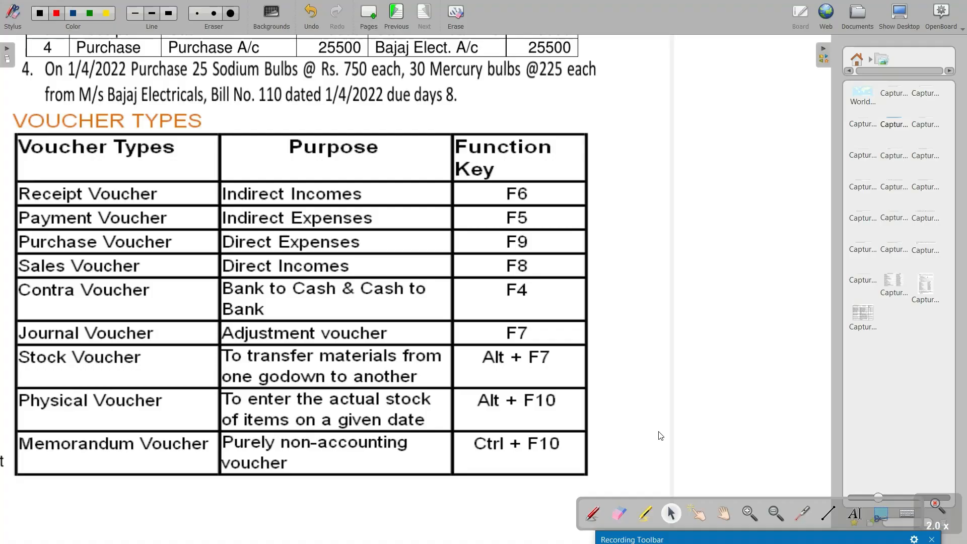
key(alt+Tab)
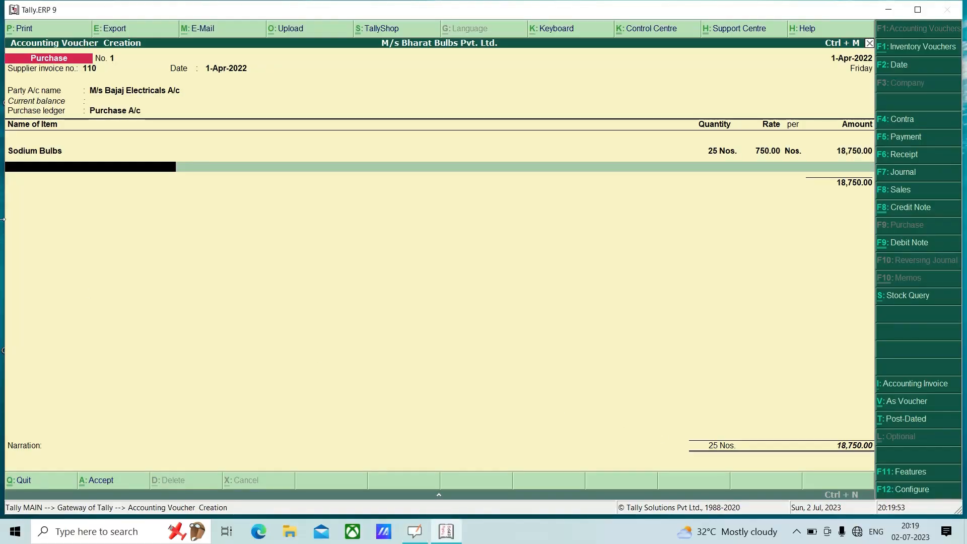
text(M)
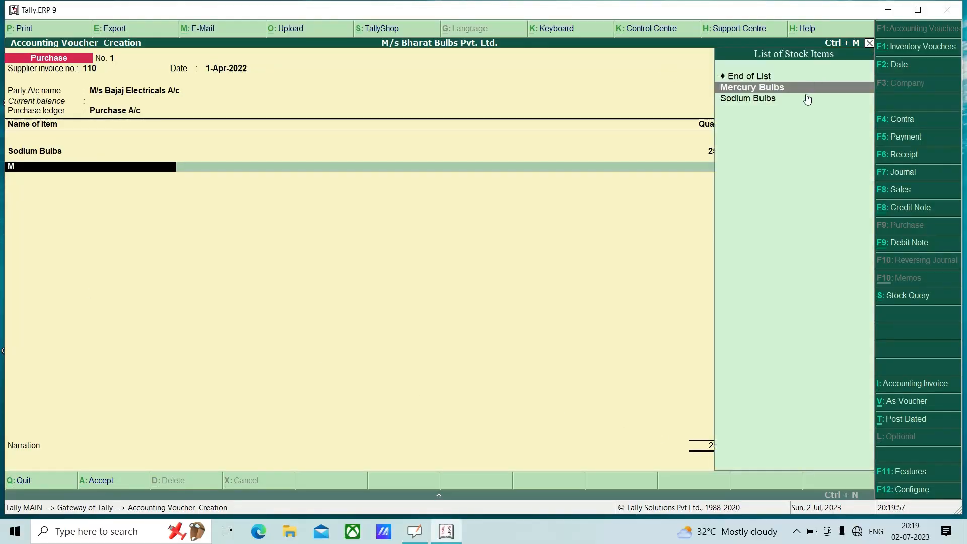
key(Return)
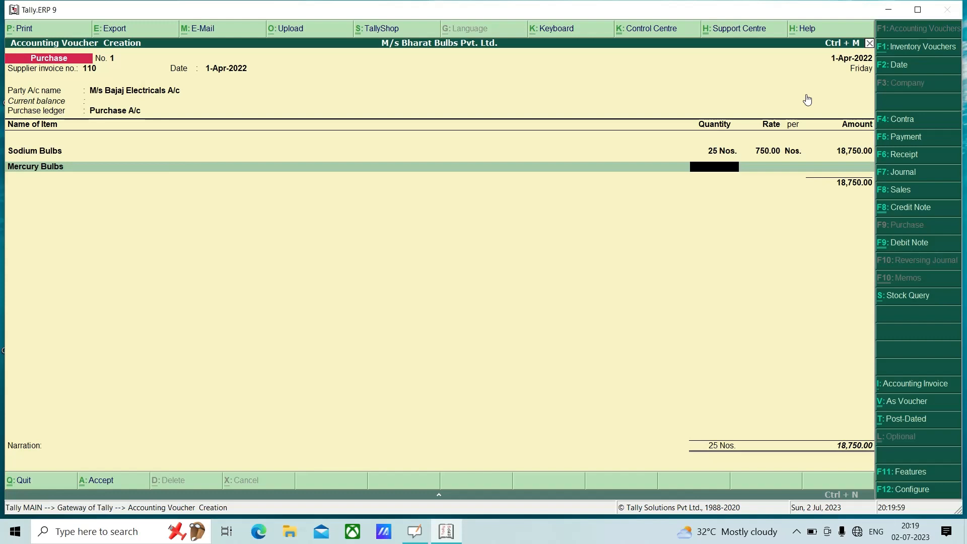
text(30)
key(Return)
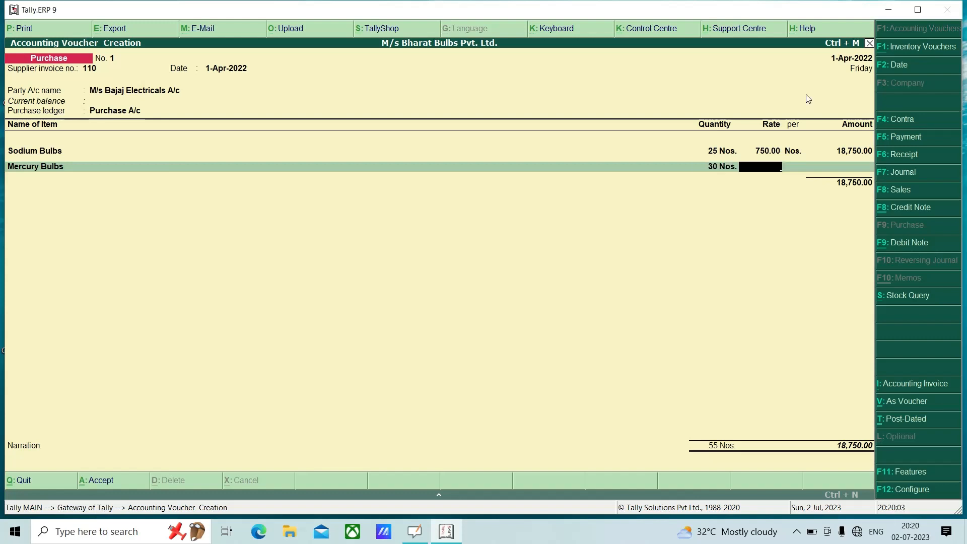
text(225)
key(Return)
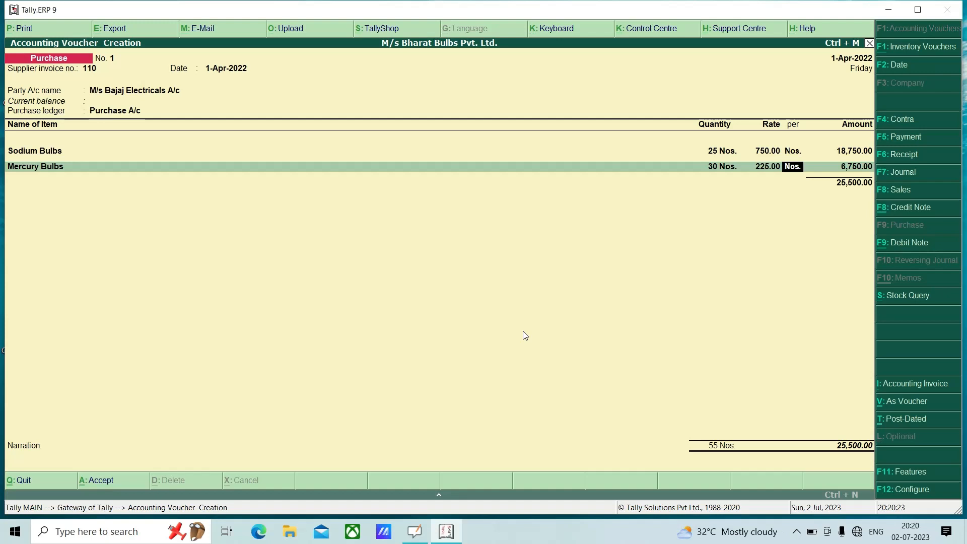
key(Return)
key(Return)
End the item list, save the purchase voucher without narration, and leave voucher entry for the Gateway of Tally
key(Return)
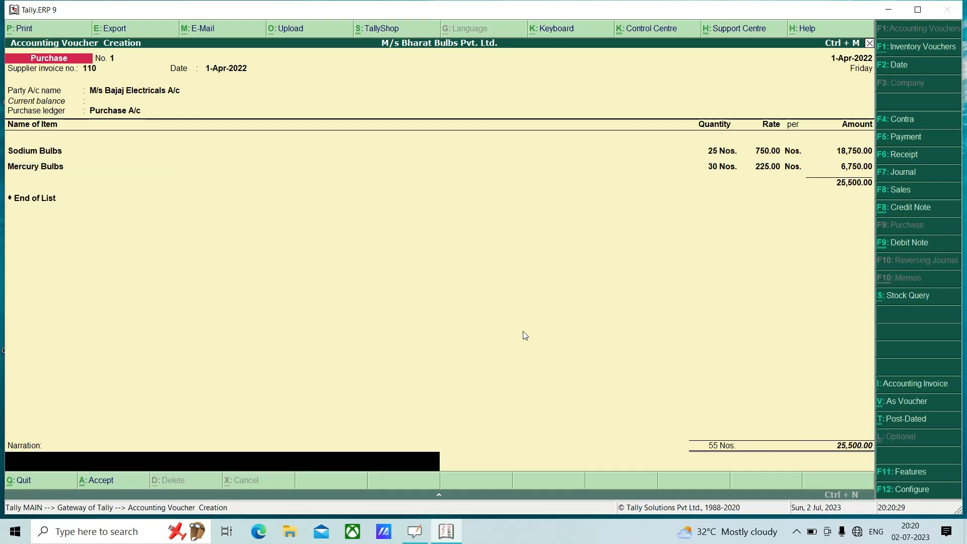
key(Return)
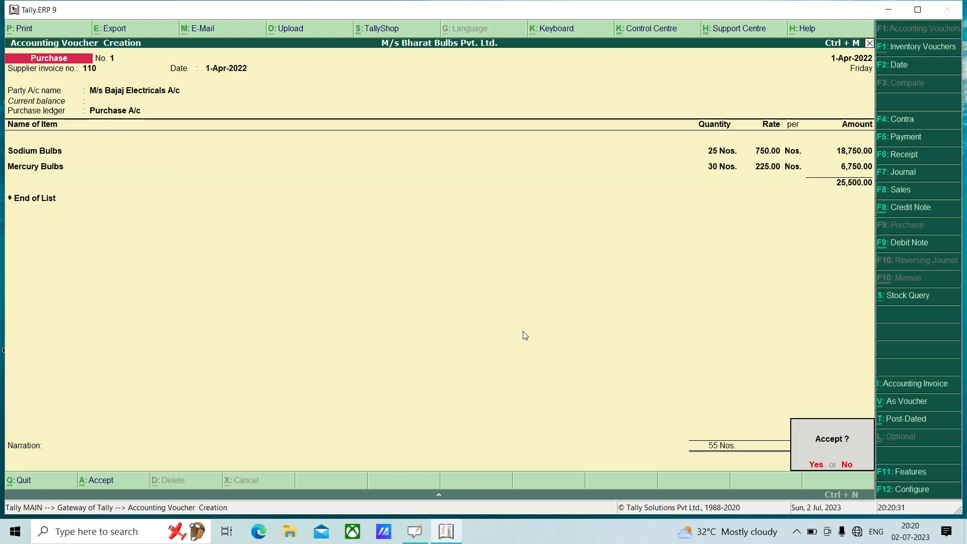
key(Return)
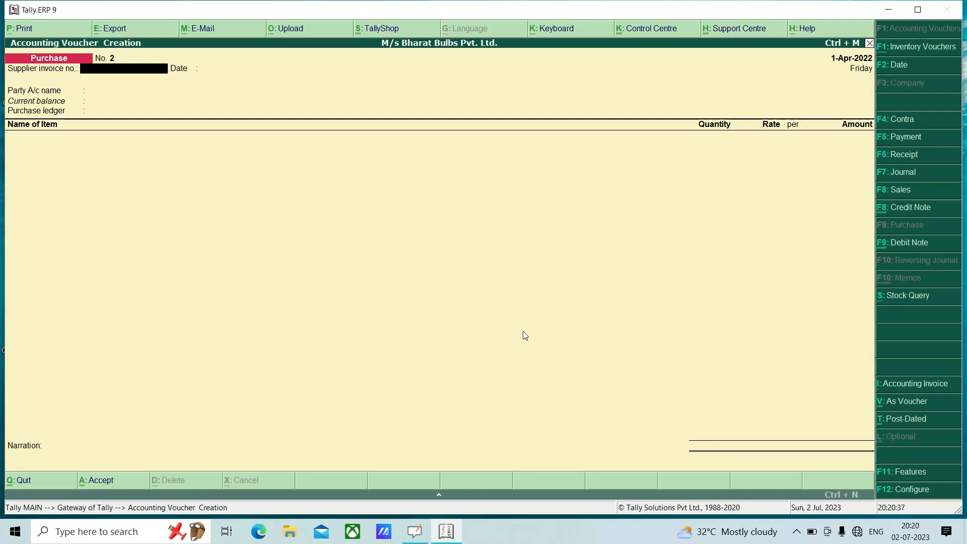
key(Escape)
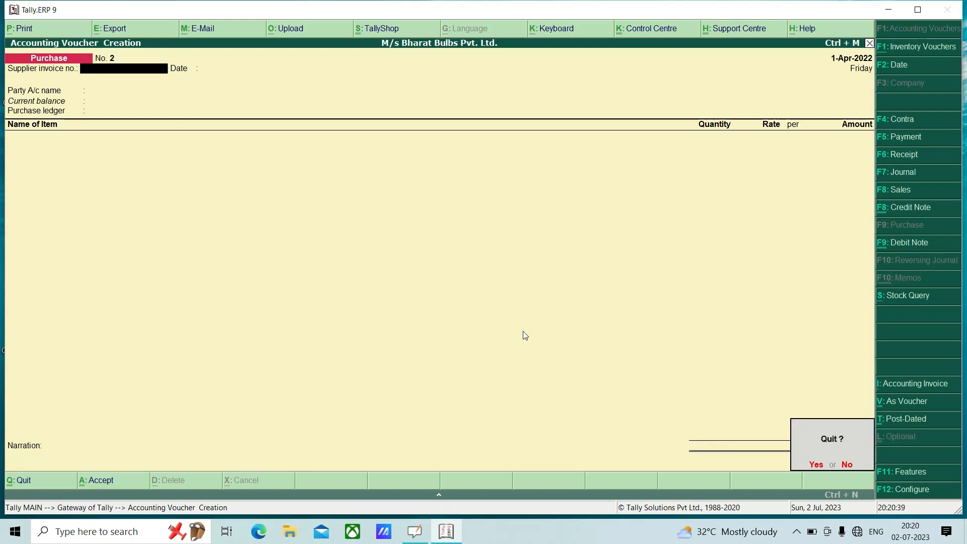
key(Return)
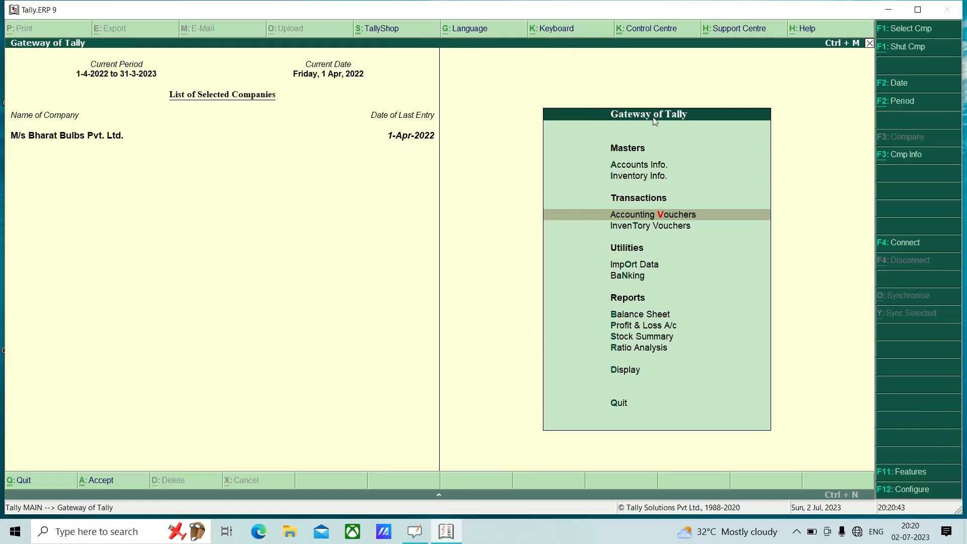
Examine the Balance Sheet and the Profit & Loss A/c in detailed form, and return to the Gateway of Tally
click(643, 316)
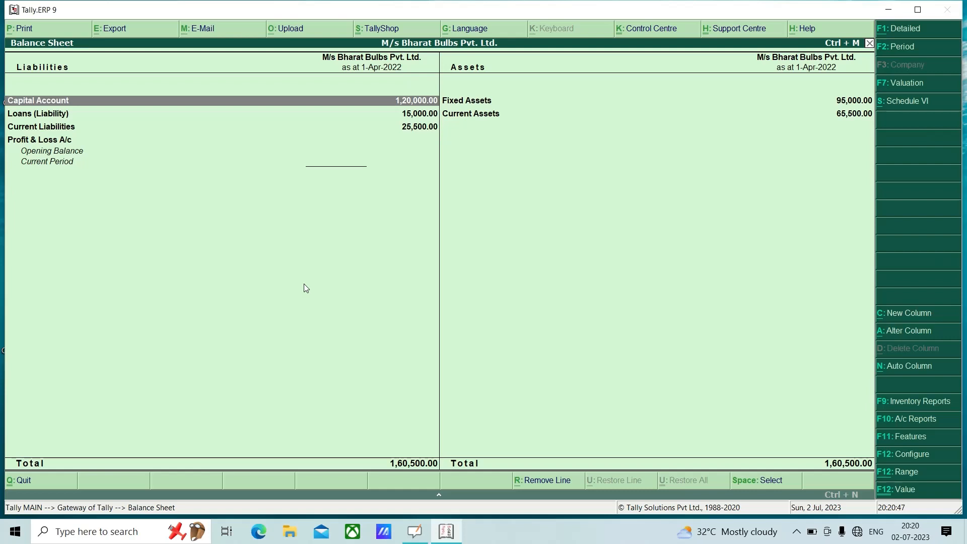
key(alt+F1)
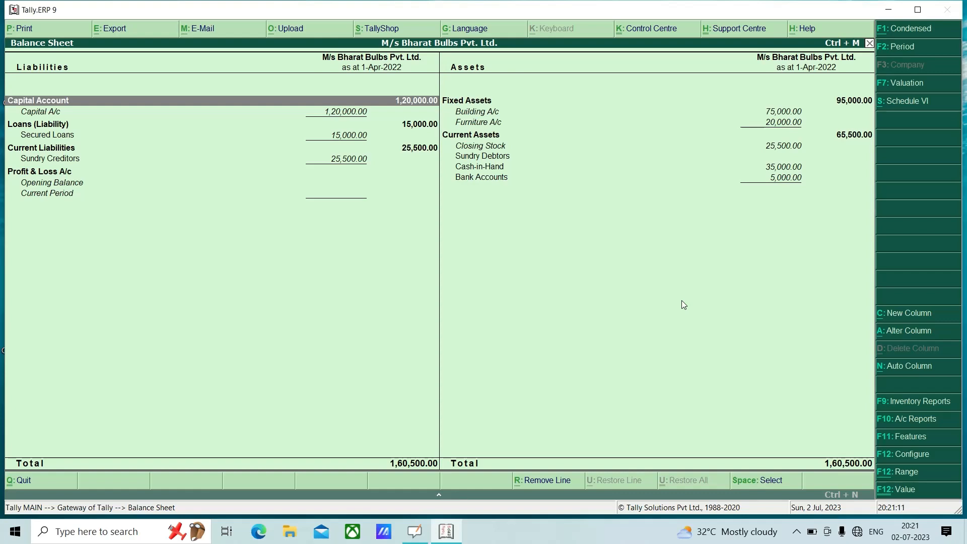
key(Escape)
click(654, 326)
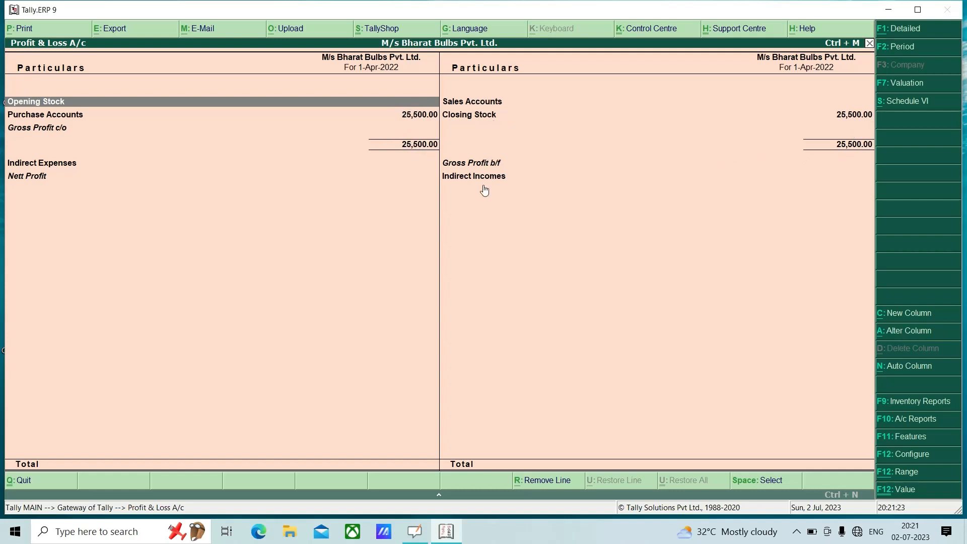
key(alt+F1)
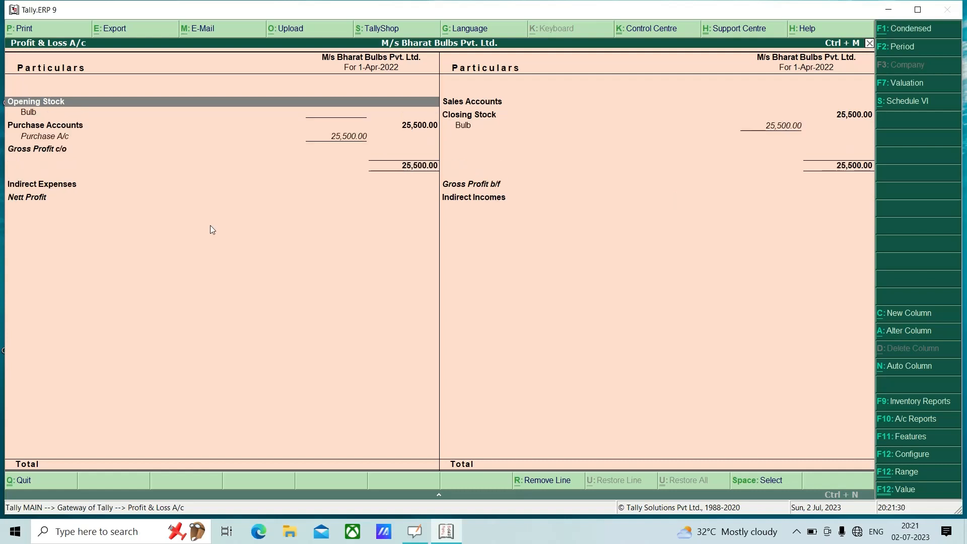
key(Escape)
key(Escape)
key(Escape)
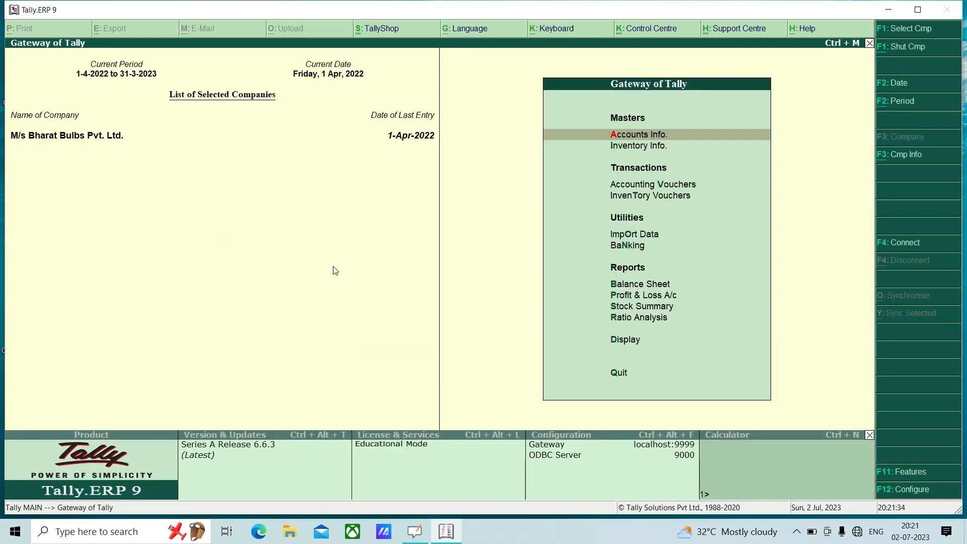
Open accounting voucher entry and consult transaction 5, the Crompton and Greaves tubes purchase, in the OpenBoard notes
click(648, 186)
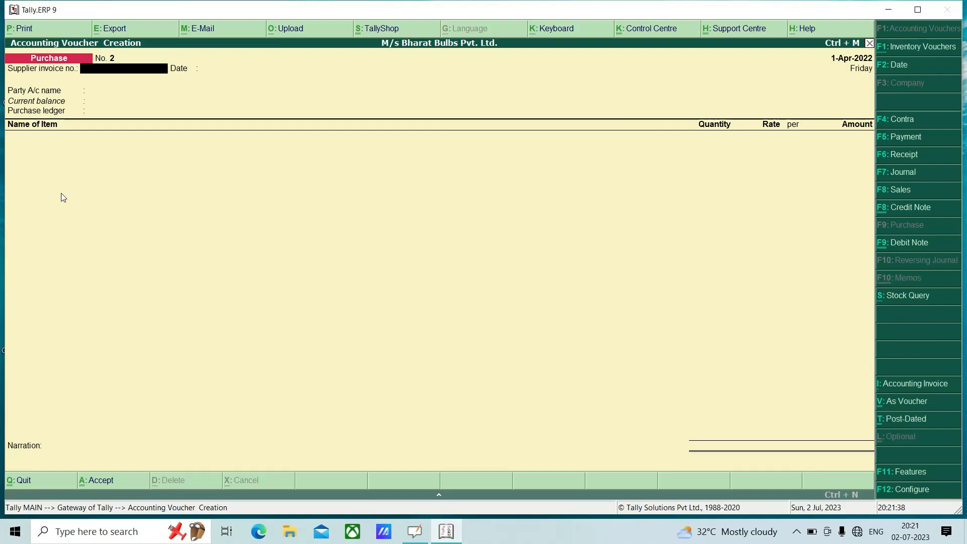
click(414, 531)
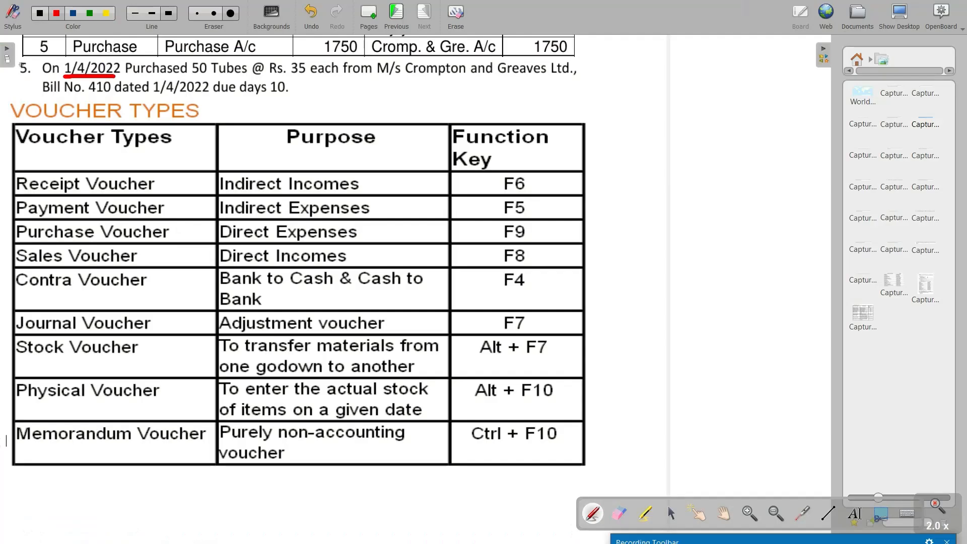
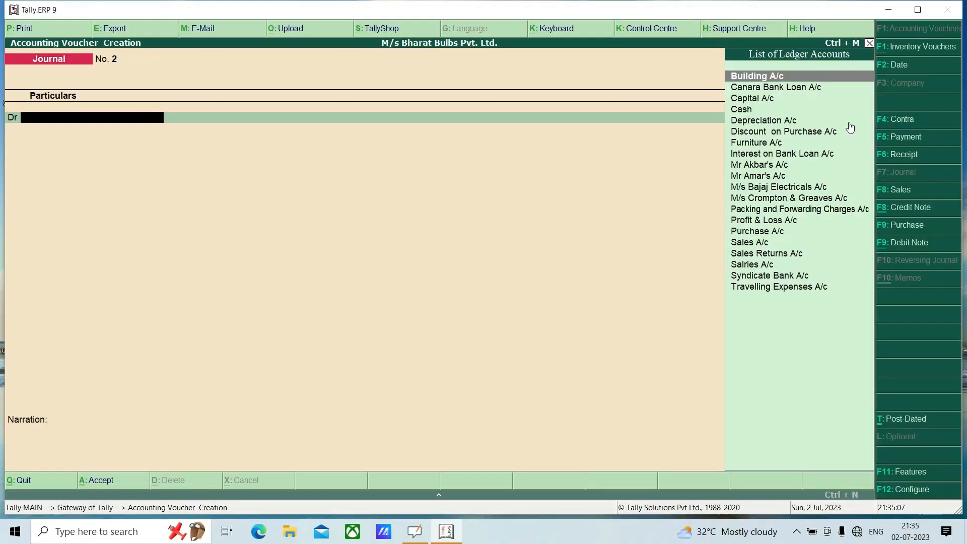
Start a payment voucher in Tally and debit Canara Bank Loan A/c with 1,000.00
click(895, 138)
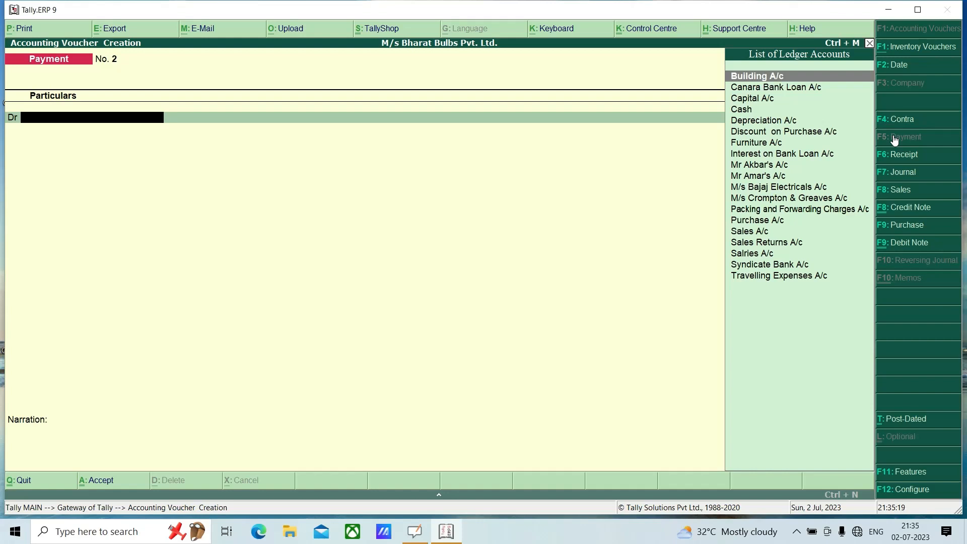
text(C)
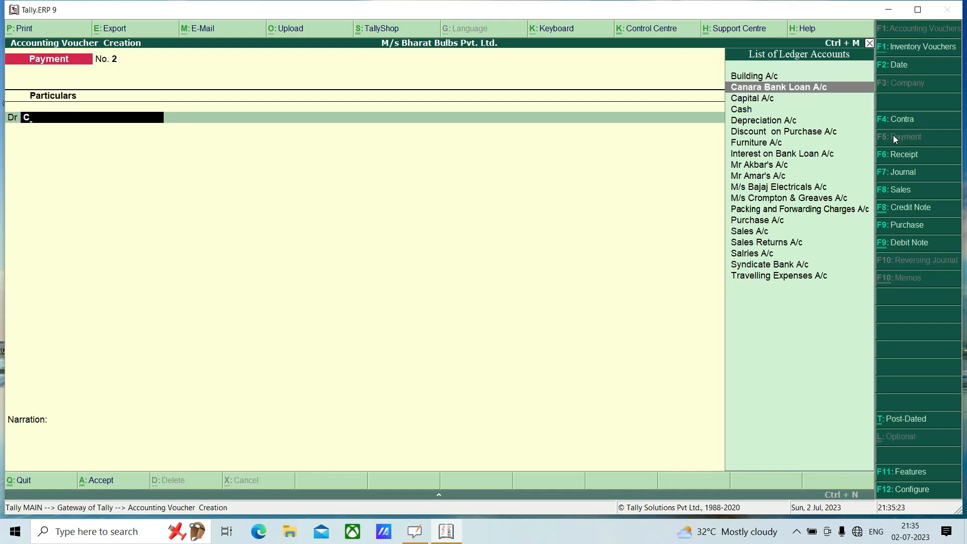
key(Return)
text(1000)
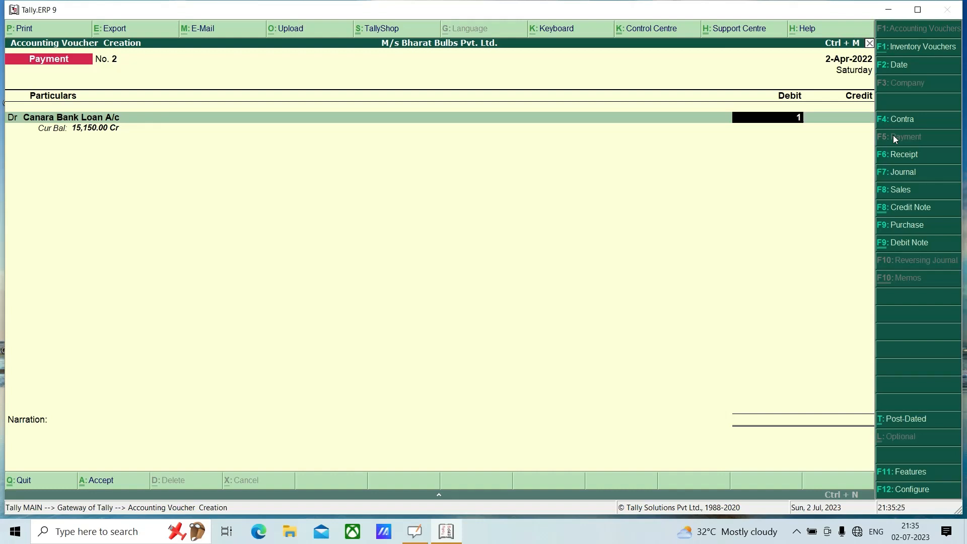
key(Return)
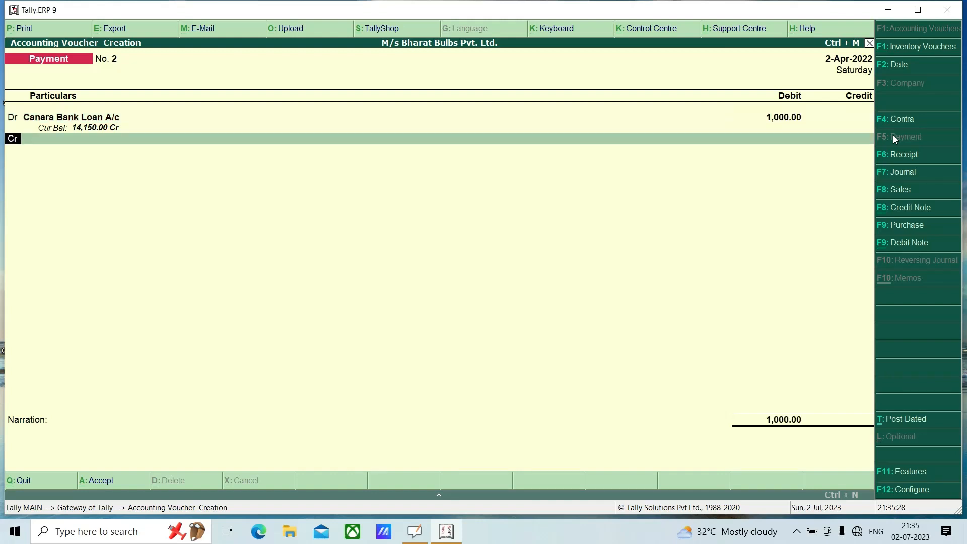
Credit Cash with 1,000.00 against the loan payment and save the voucher without narration
key(Return)
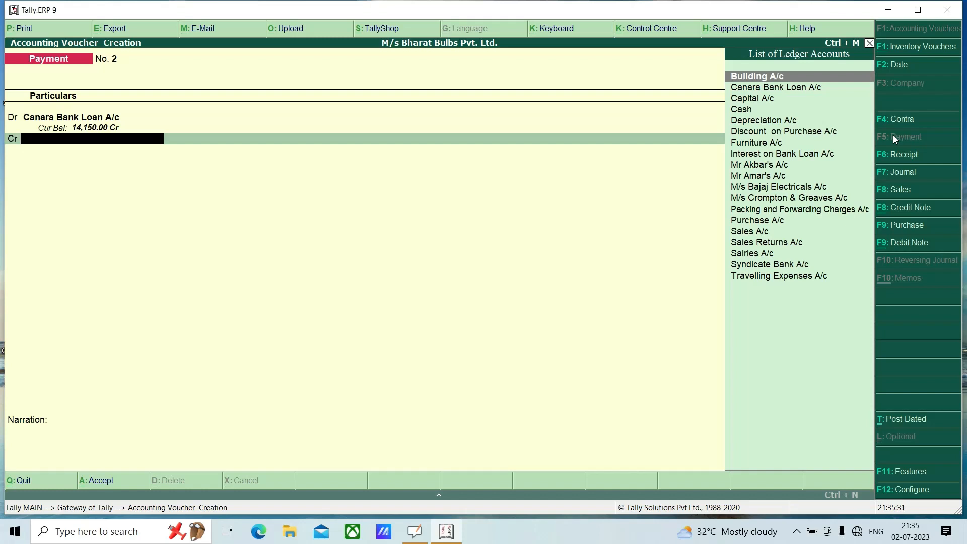
text(cash)
key(Return)
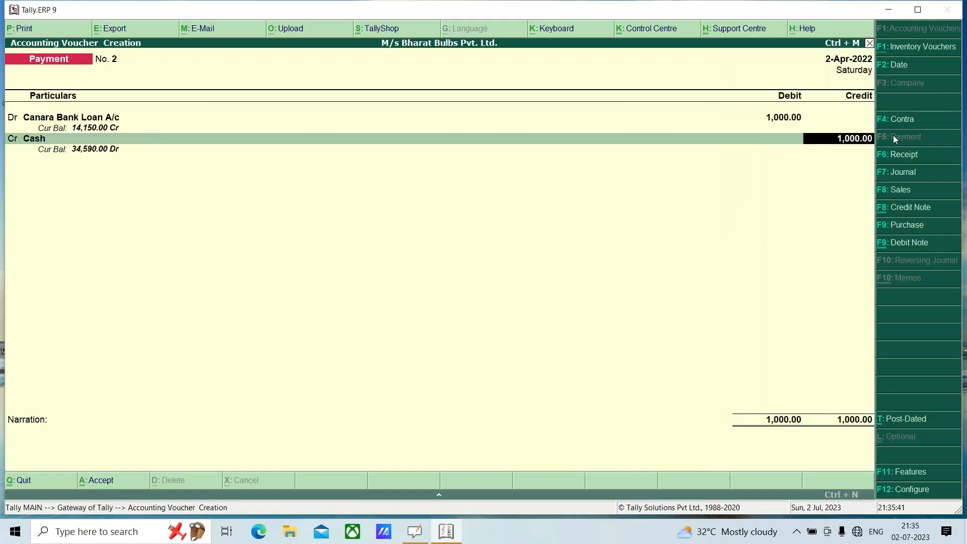
key(Return)
key(Return)
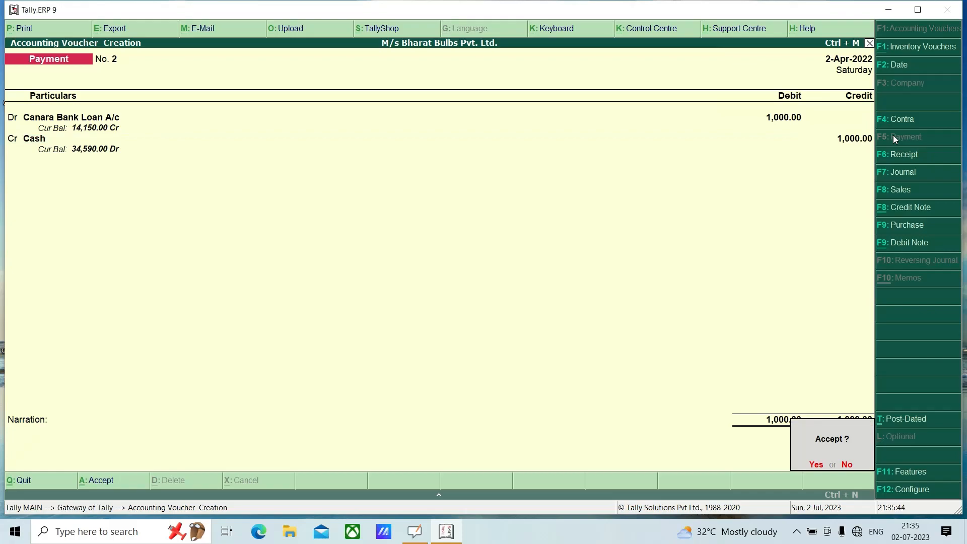
key(Return)
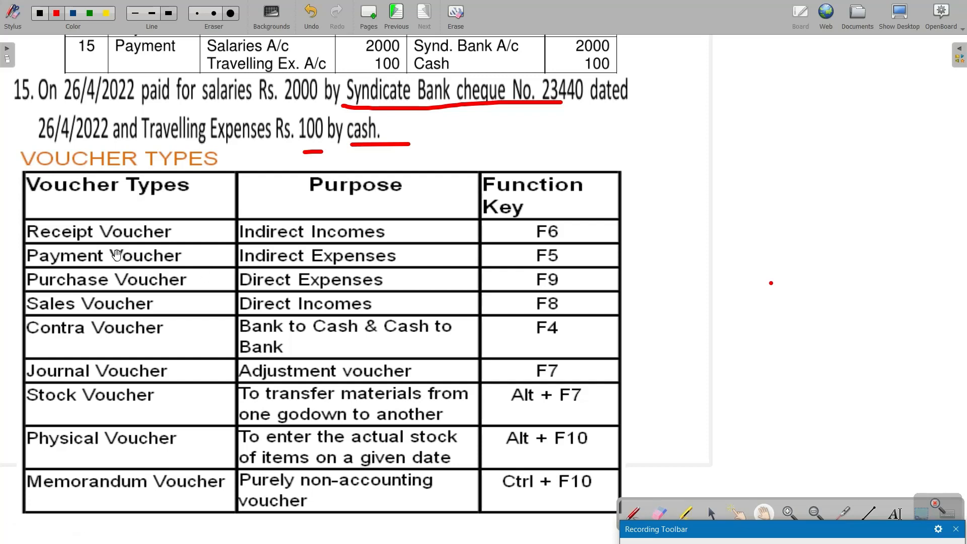
In the OpenBoard notes, tick Payment Voucher and circle its function key F5 in red pen
click(168, 13)
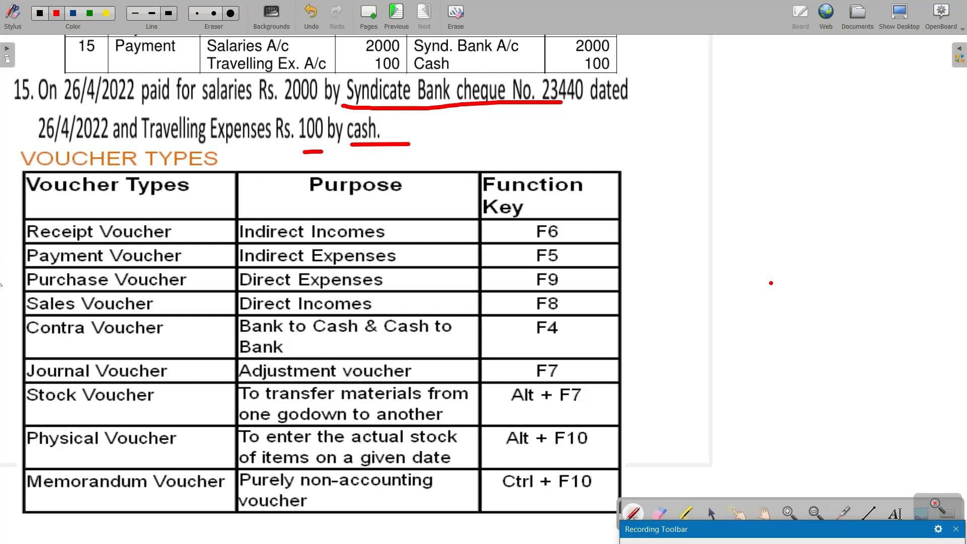
drag(11, 257, 49, 245)
mouse_move(560, 257)
mouse_down()
mouse_move(567, 253)
mouse_move(533, 247)
mouse_move(540, 263)
mouse_move(566, 254)
mouse_up()
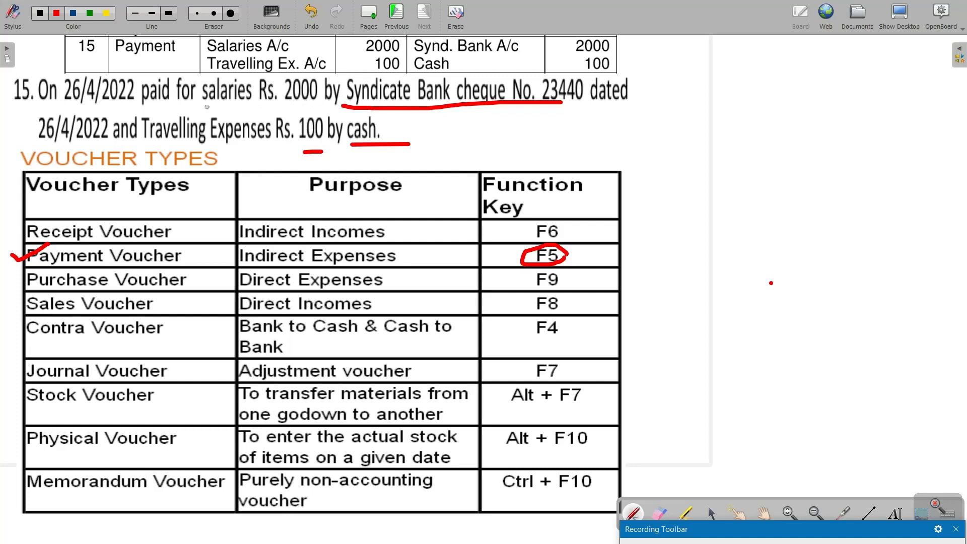
In transaction 15, mark salaries as Dr and the Syndicate Bank cheque as Cr, tick the 2000 credit, and underline Travelling Expenses and Cash
drag(204, 106, 297, 105)
drag(258, 102, 292, 116)
drag(292, 83, 289, 115)
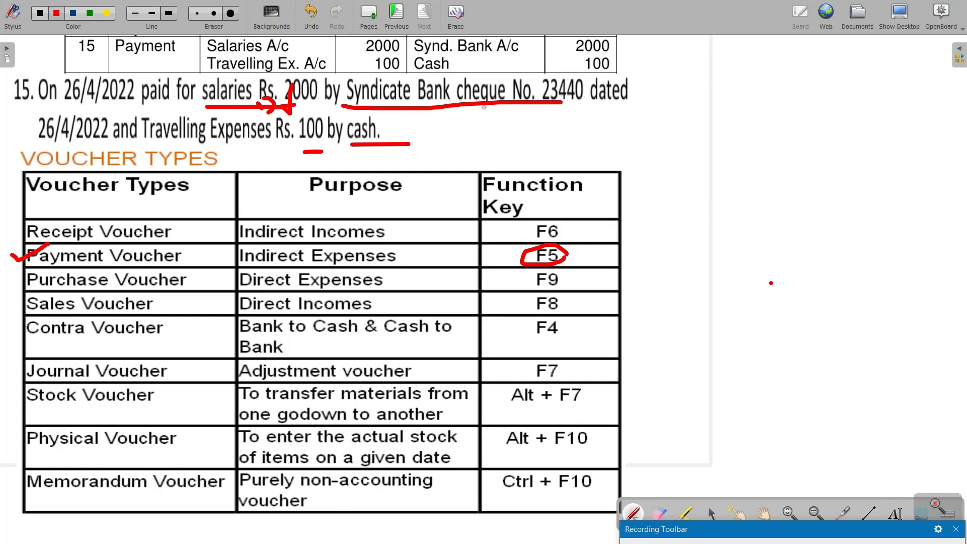
mouse_move(487, 107)
mouse_down()
mouse_move(480, 115)
mouse_move(503, 105)
mouse_up()
drag(615, 48, 715, 34)
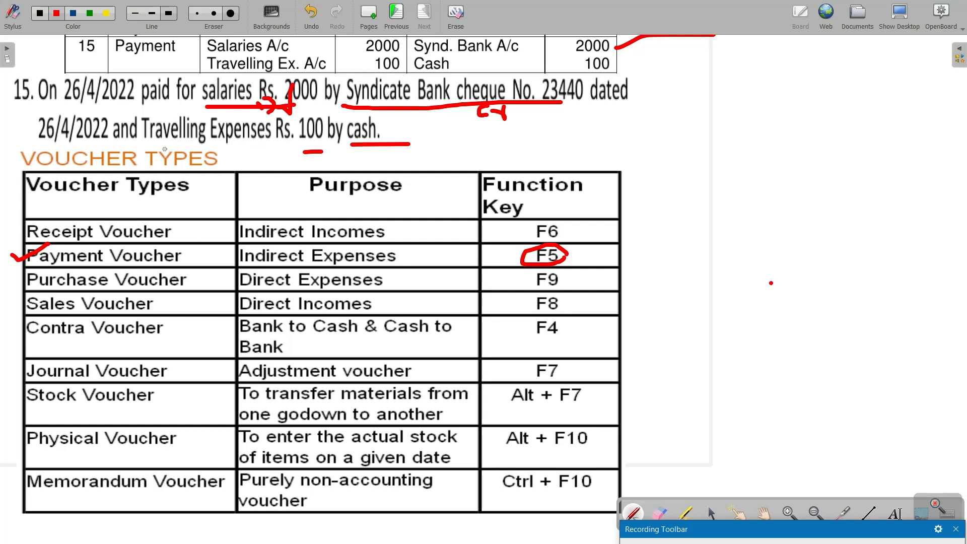
drag(162, 149, 252, 148)
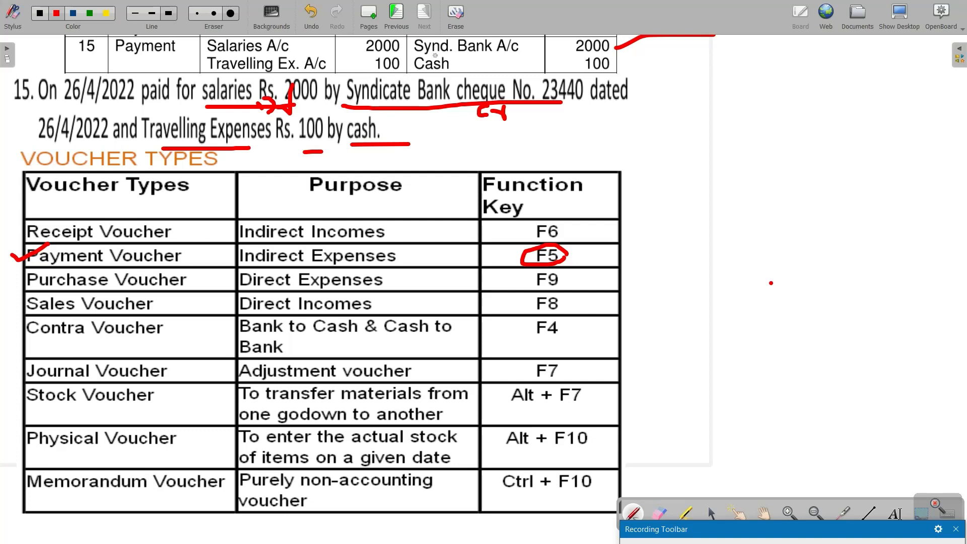
drag(436, 71, 466, 71)
Switch back to Tally and debit Salries A/c with 2,000.00 in the new payment voucher
key(alt+Tab)
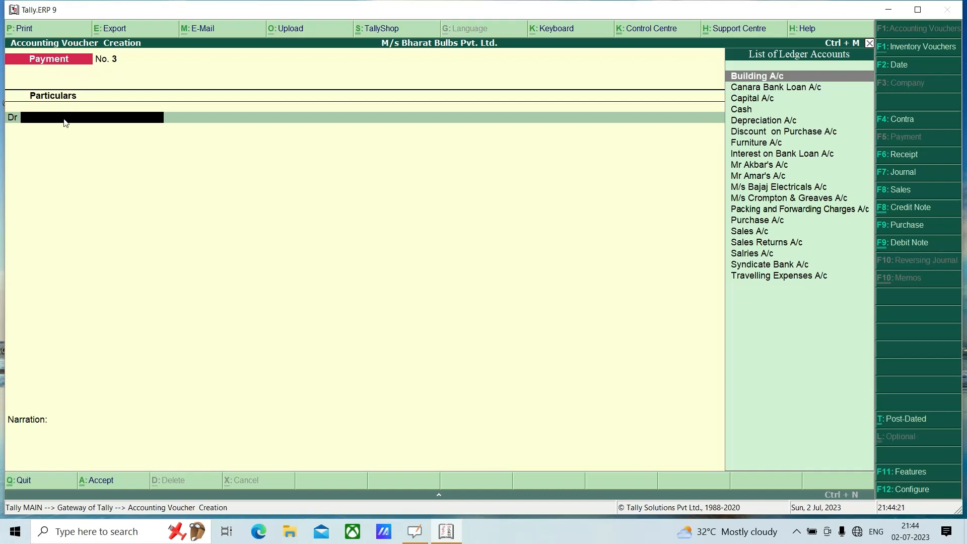
text(S)
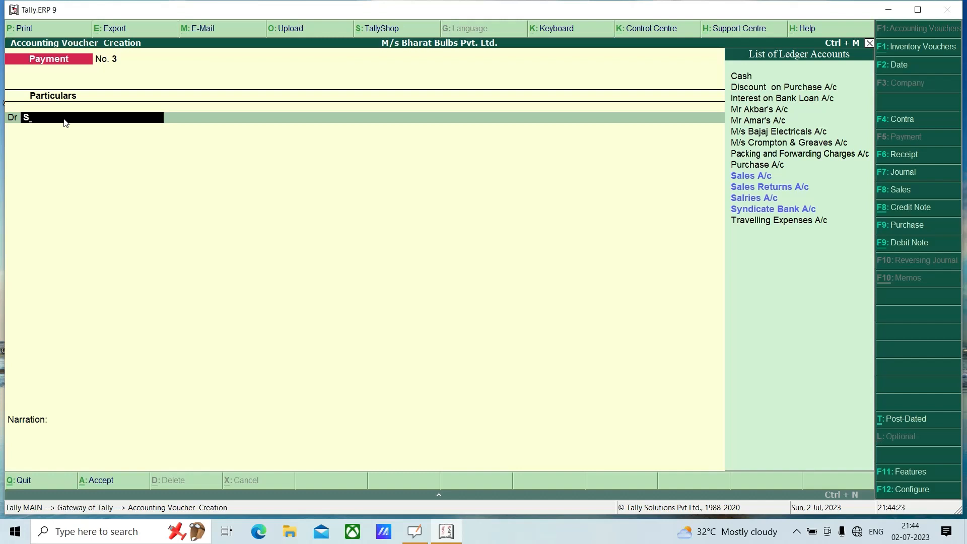
key(Down)
key(Down)
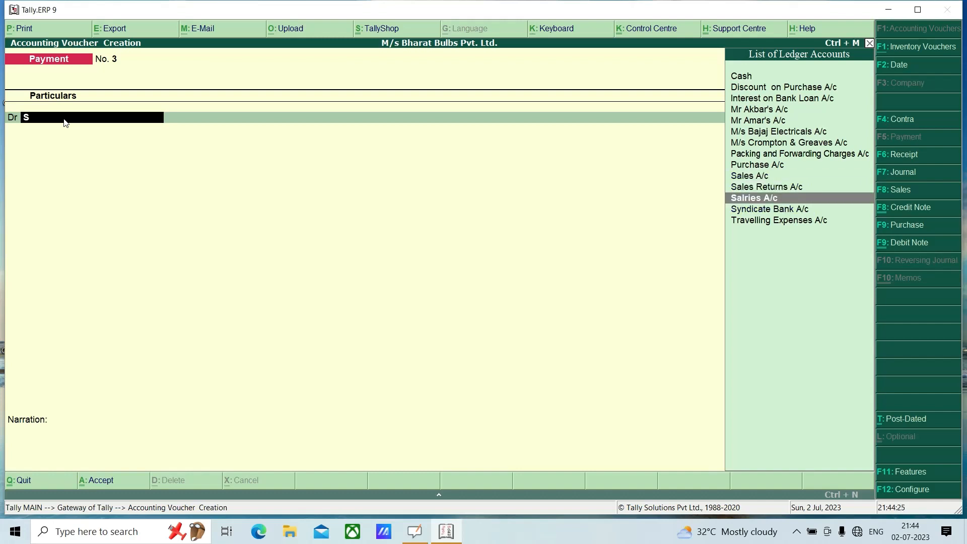
key(Return)
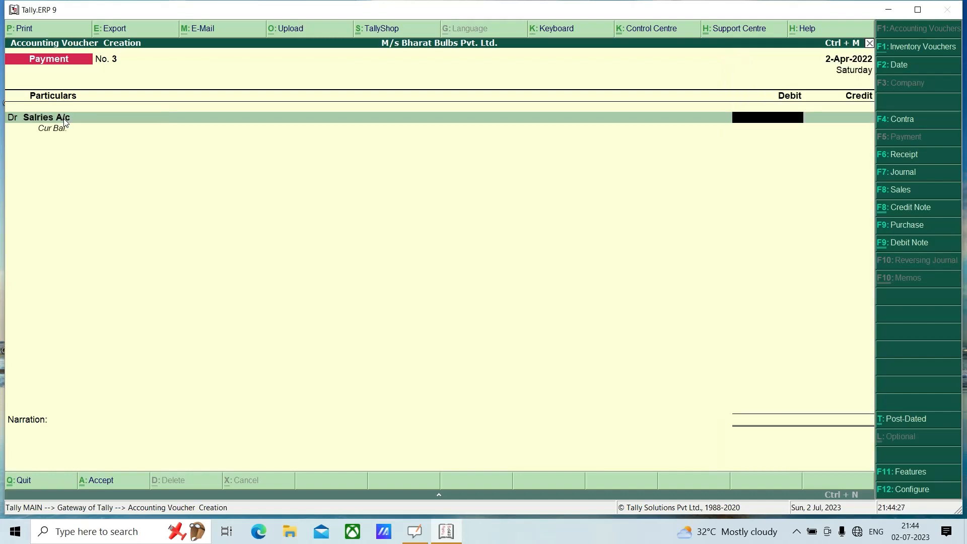
text(2000)
key(Return)
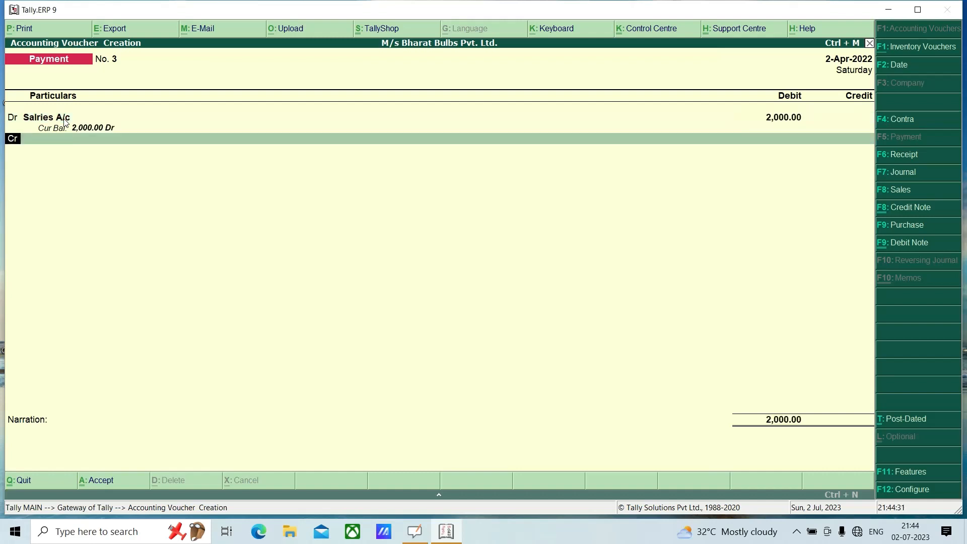
Credit Syndicate Bank A/c with 2,000.00 against the salaries debit
key(Return)
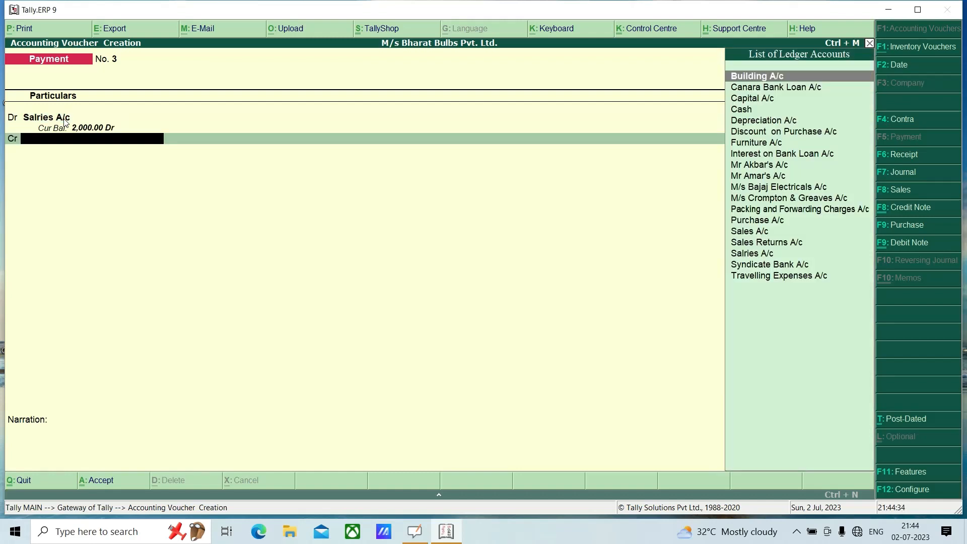
text(S)
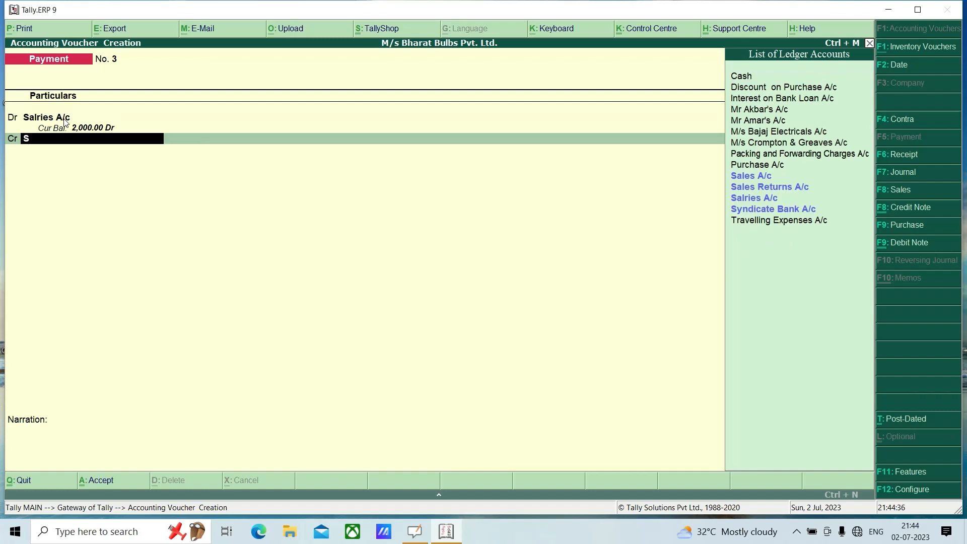
key(Down)
key(Down)
key(Down)
key(Down)
key(Return)
key(Return)
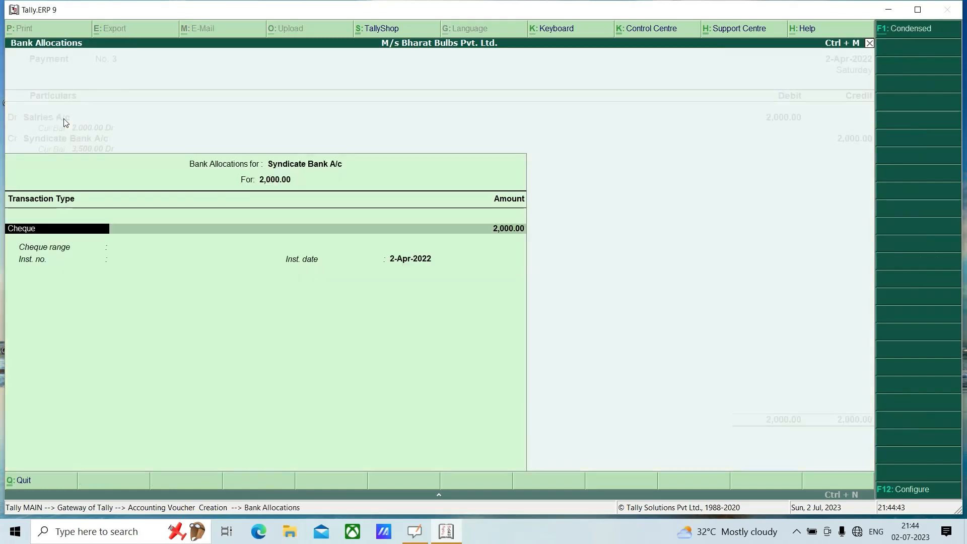
Allocate the bank payment to cheque number 23440 with cheque range Not Applicable and date 2-Apr-2022, and save the voucher without narration
key(Return)
key(Return)
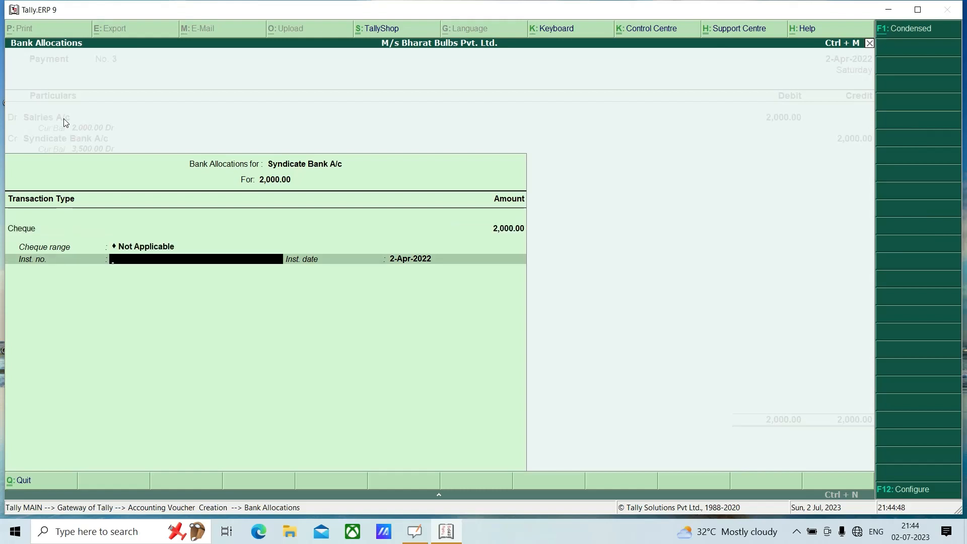
text(23440)
key(Return)
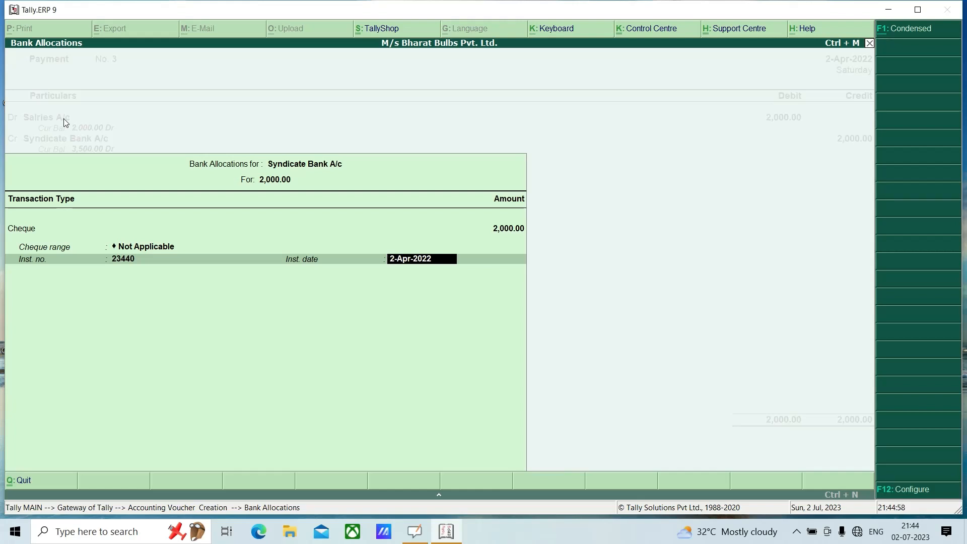
key(Return)
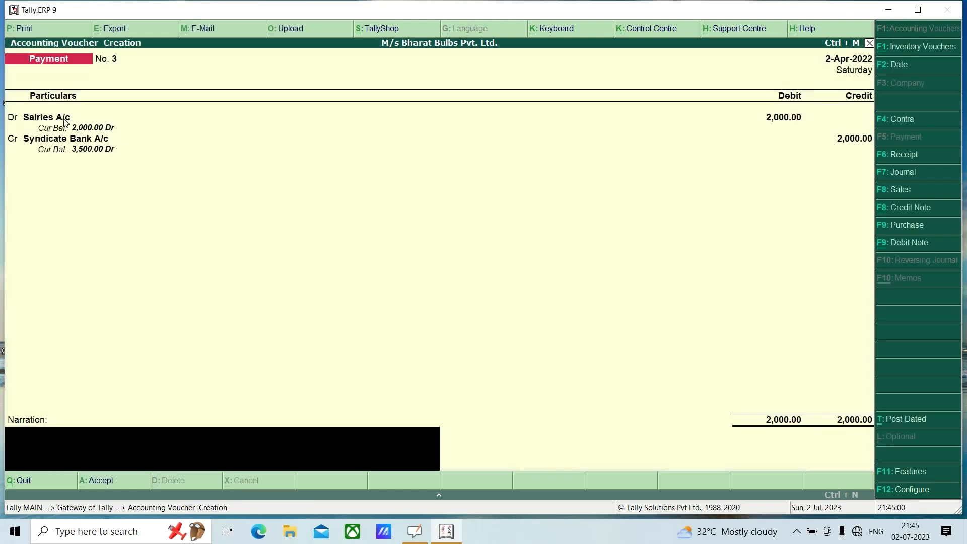
key(Return)
key(Return)
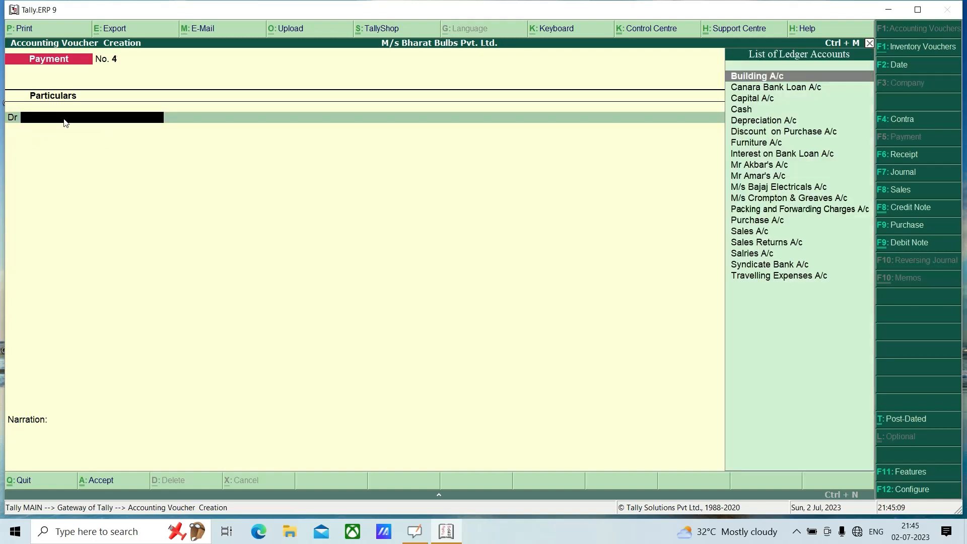
Record a payment voucher debiting Travelling Expenses A/c 100.00 and crediting Cash 100.00, and save it without narration
text(T)
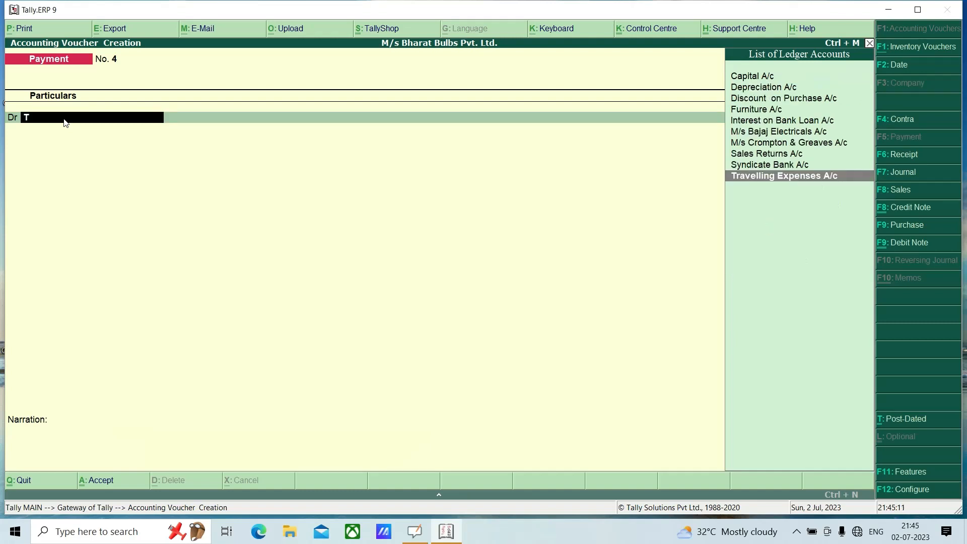
key(Return)
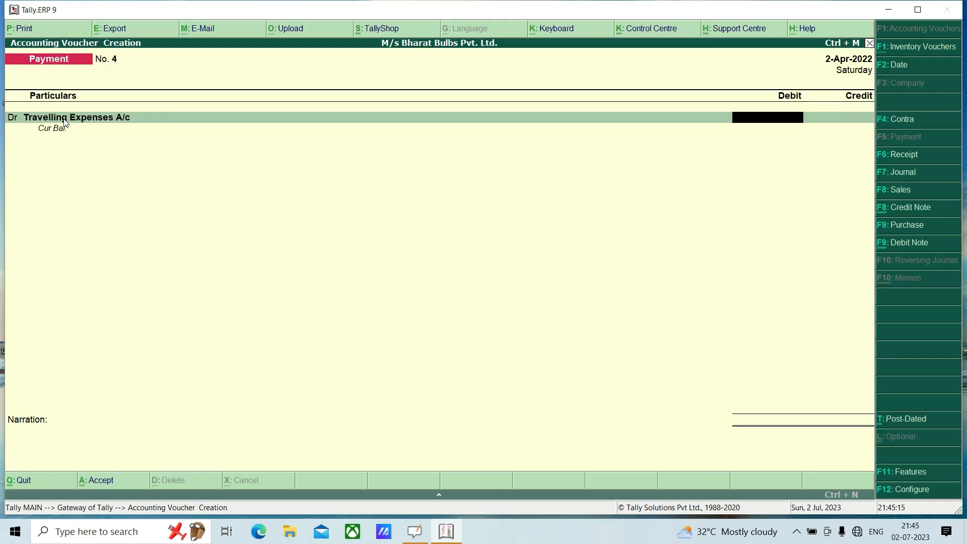
text(100)
key(Return)
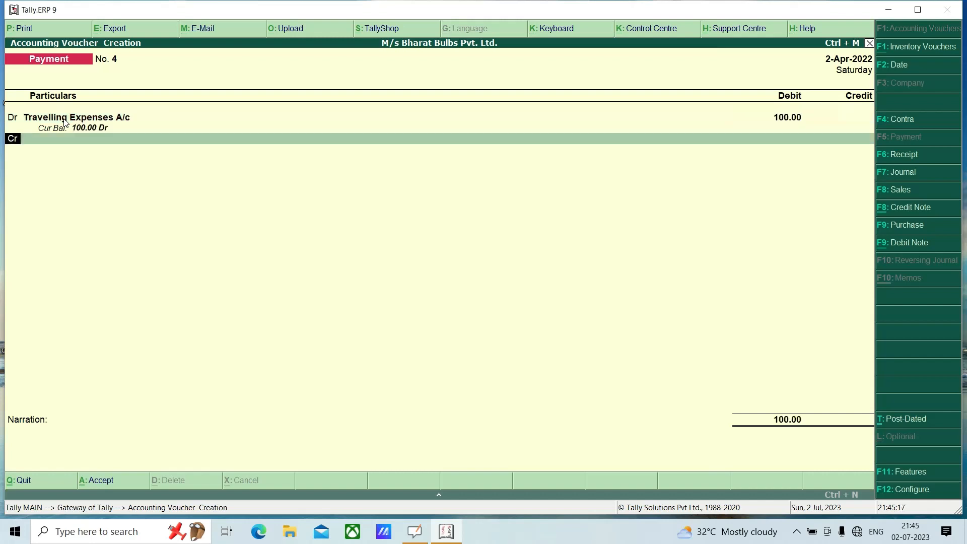
key(Return)
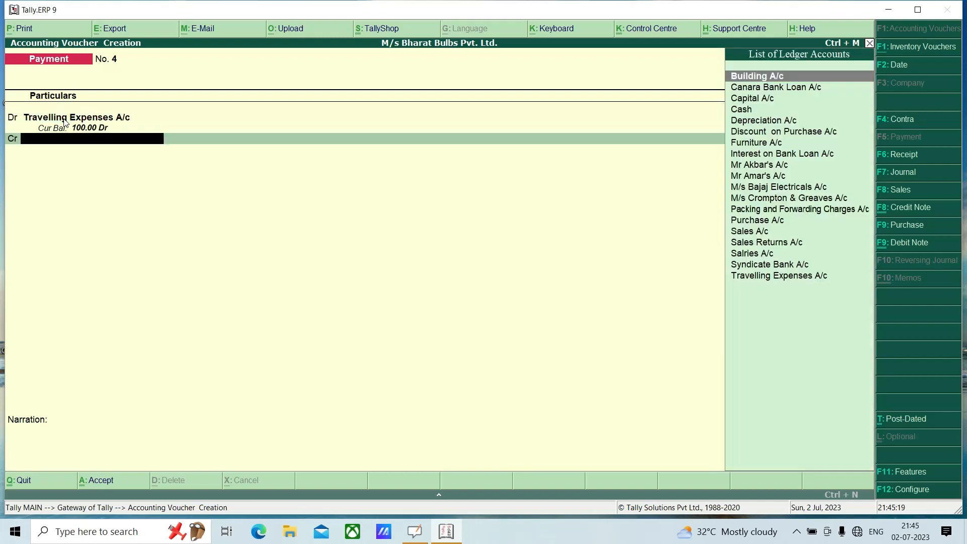
text(Cash)
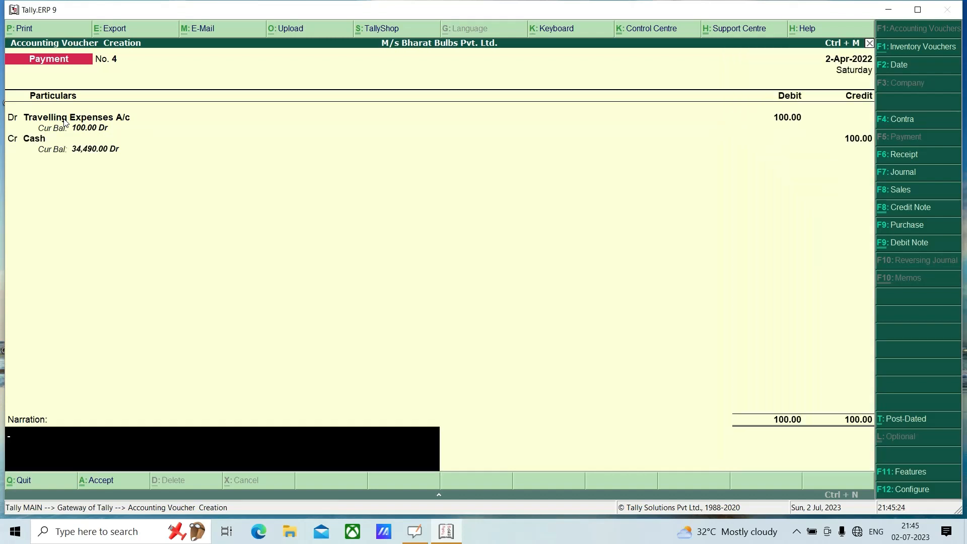
key(Return)
key(Return)
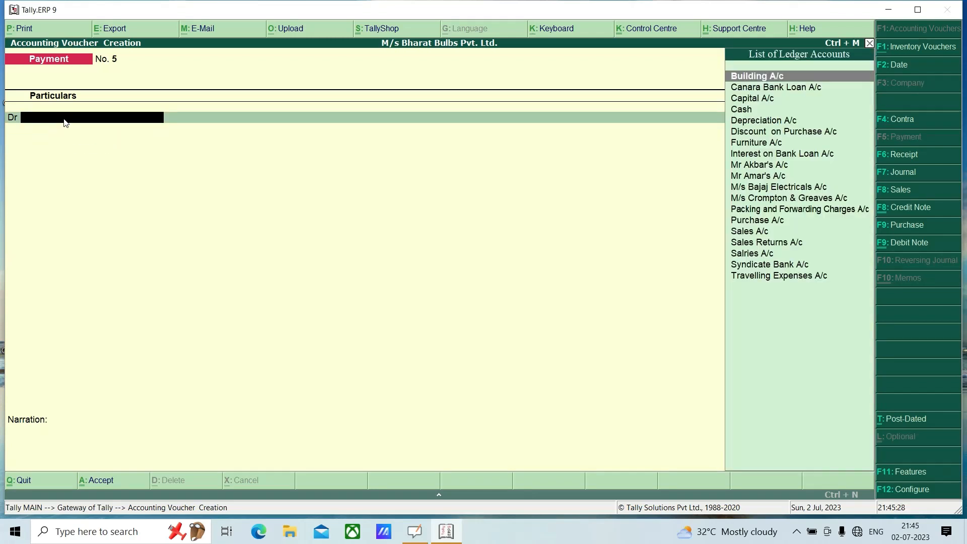
Switch to OpenBoard and underline transaction 16's bill number, date, due days, discount, 10 Sodium Bulbs, Rs. 950 rate and supplier Bajaj Electricals
key(alt+Tab)
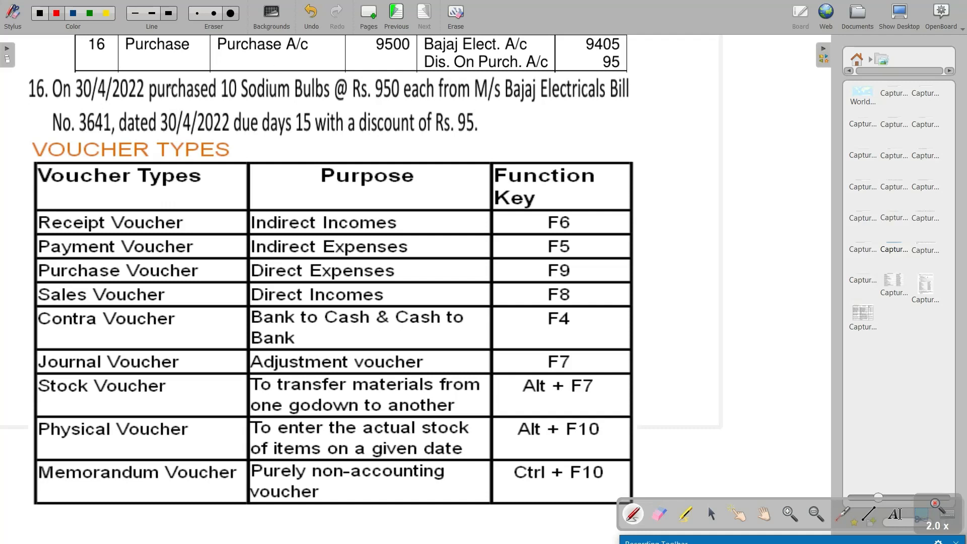
drag(80, 134, 105, 135)
drag(168, 131, 301, 134)
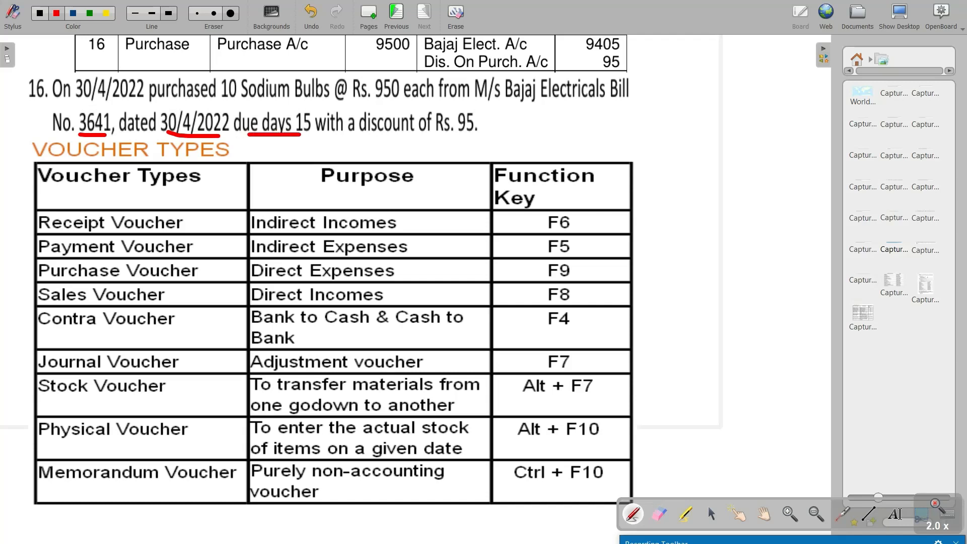
drag(374, 139, 479, 141)
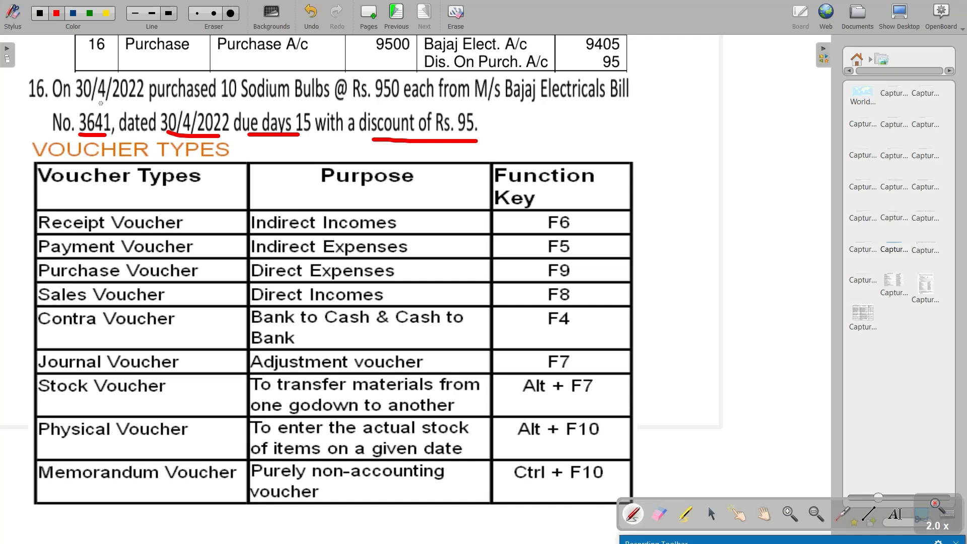
drag(227, 100, 328, 103)
drag(391, 103, 465, 102)
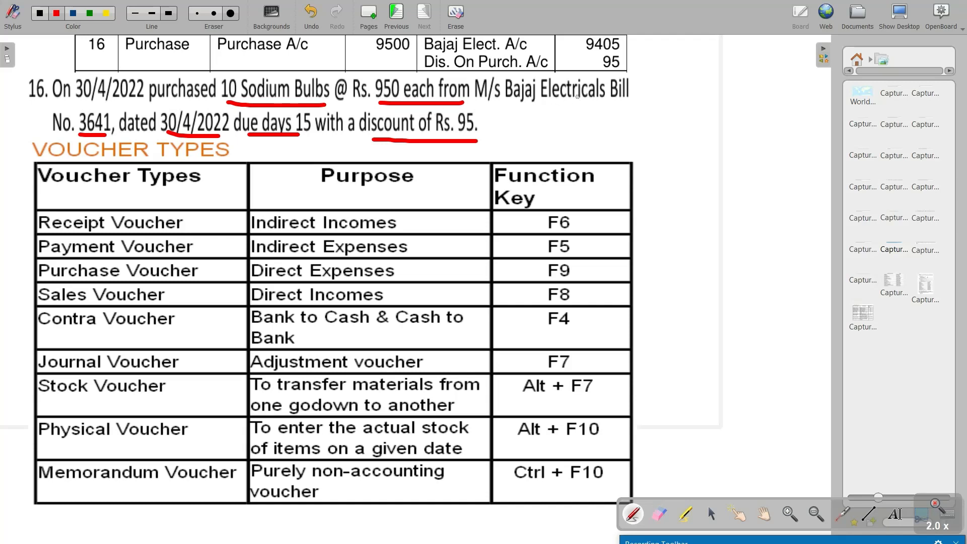
drag(521, 110, 615, 98)
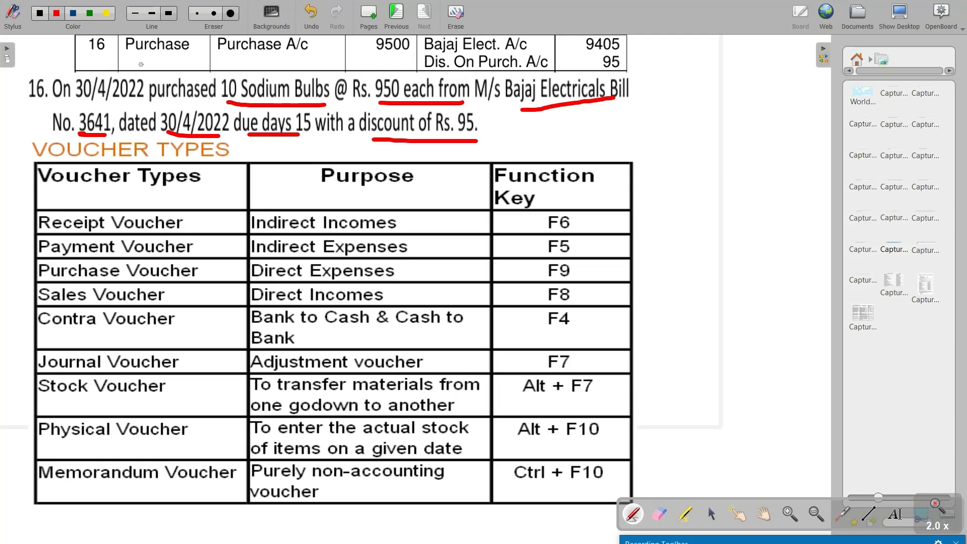
Tick Purchase Voucher in the voucher types table and re-underline the supplier and the Rs. 95 discount in transaction 16
drag(9, 271, 64, 263)
drag(537, 111, 599, 104)
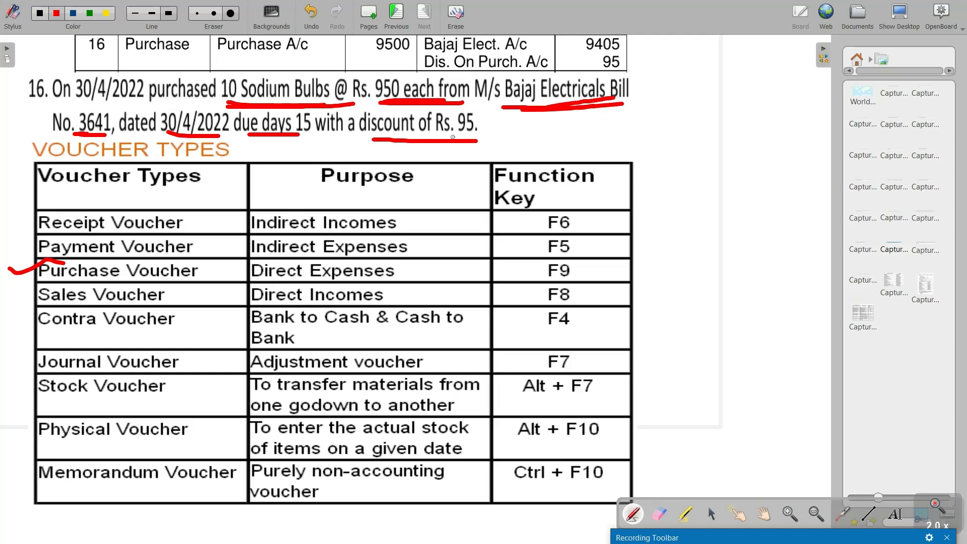
drag(376, 143, 476, 136)
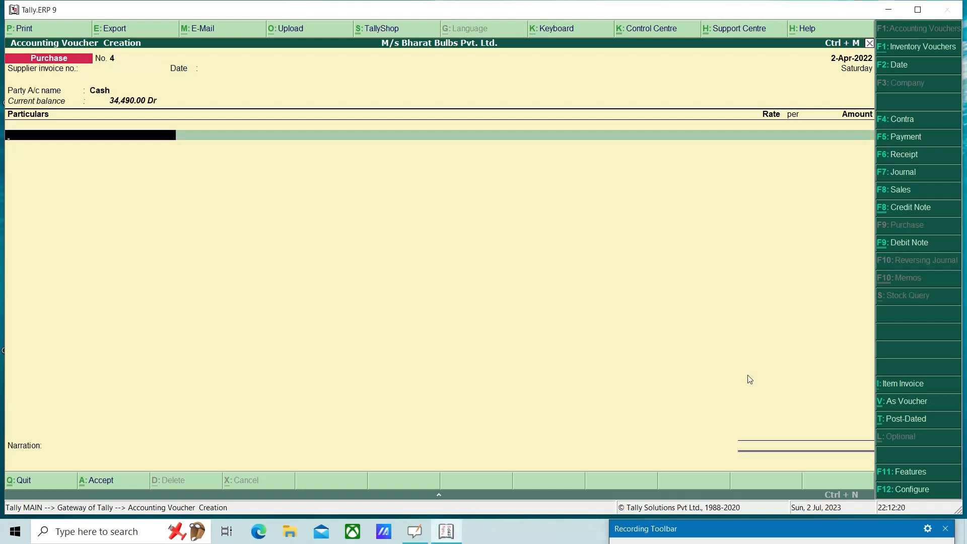
Change the purchase entry to voucher mode and enter supplier invoice number 3641 with date 2-Apr-2022
key(ctrl+i)
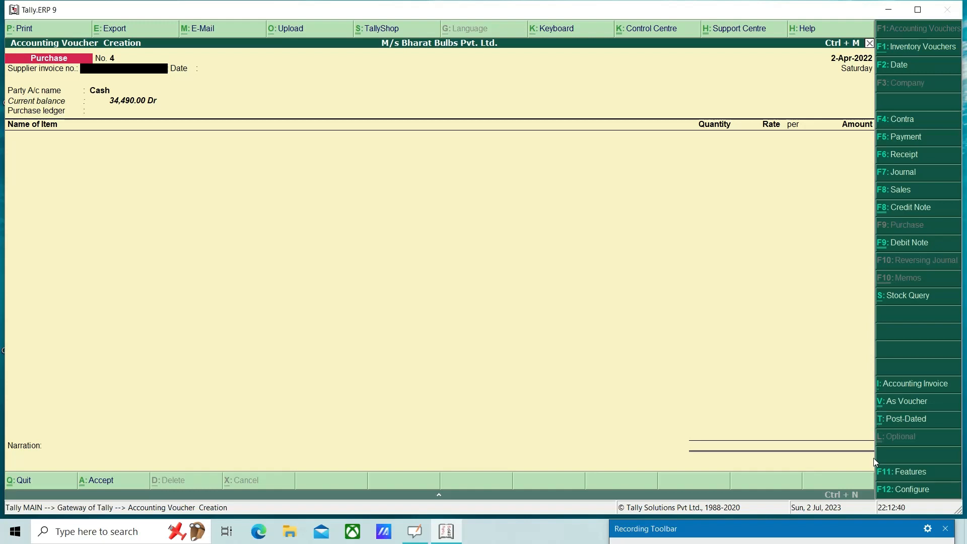
key(ctrl+v)
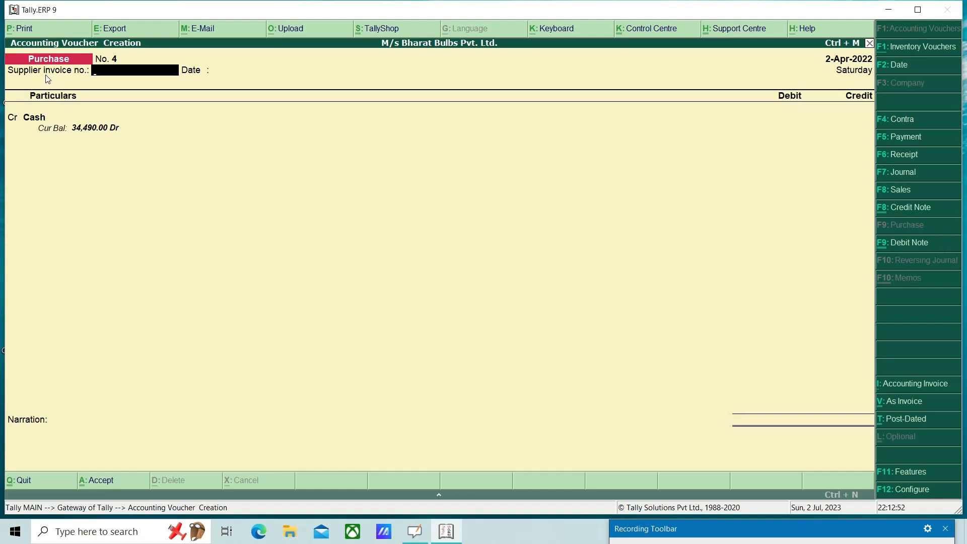
text(3641)
key(Return)
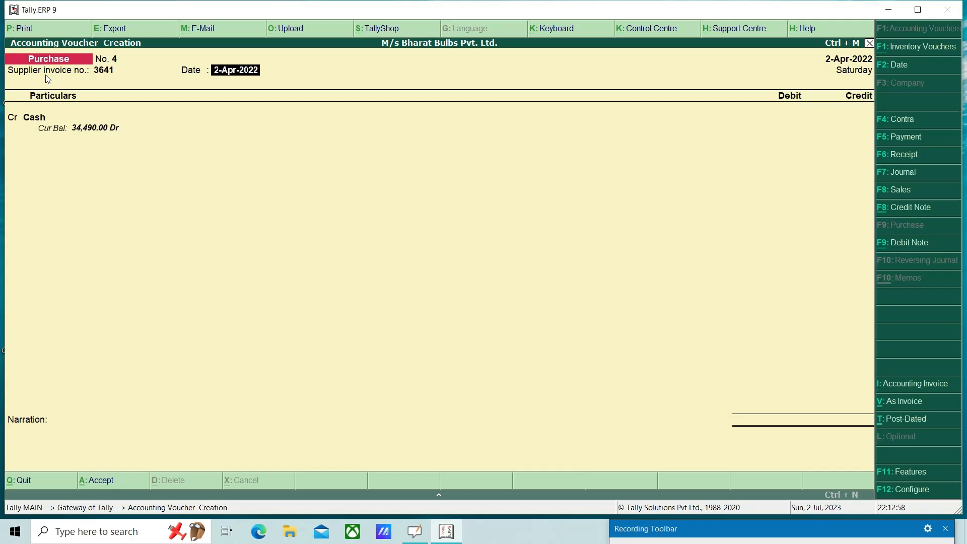
key(Return)
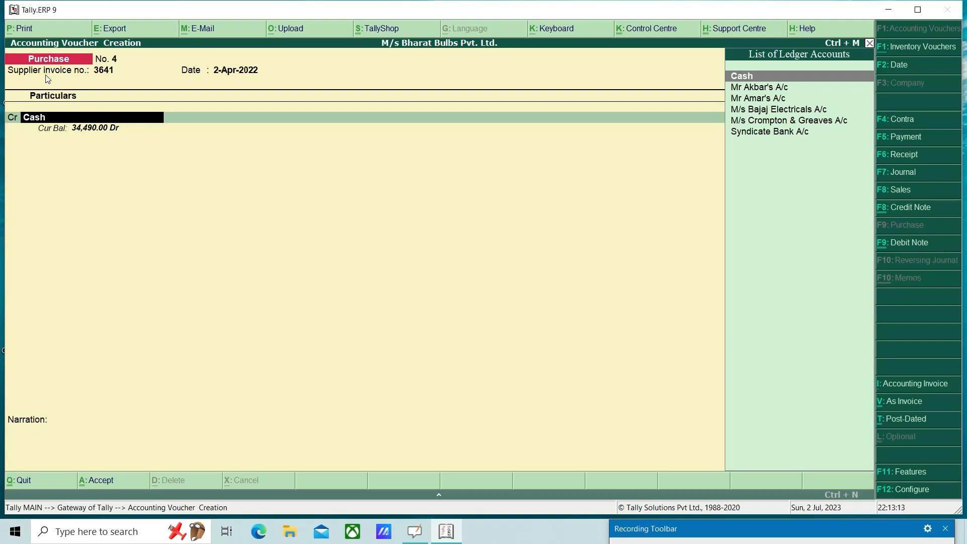
Credit M/s Bajaj Electricals A/c with 9,405.00 in the purchase voucher
key(Down)
key(Down)
key(Down)
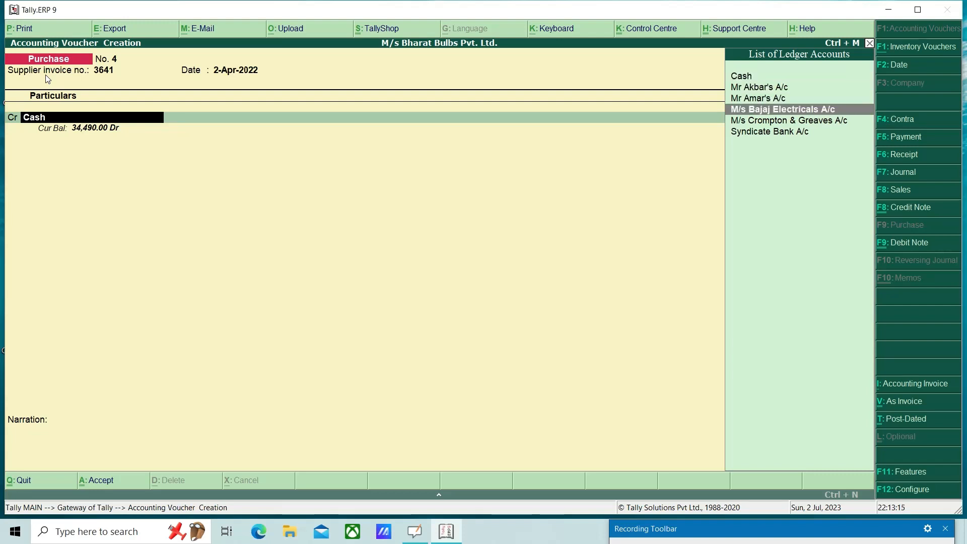
key(Return)
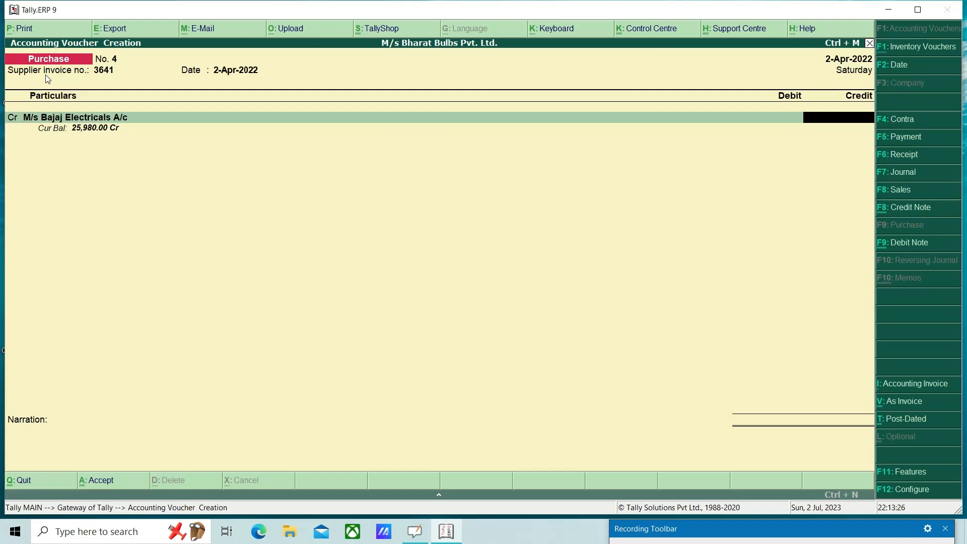
text(9405)
key(Return)
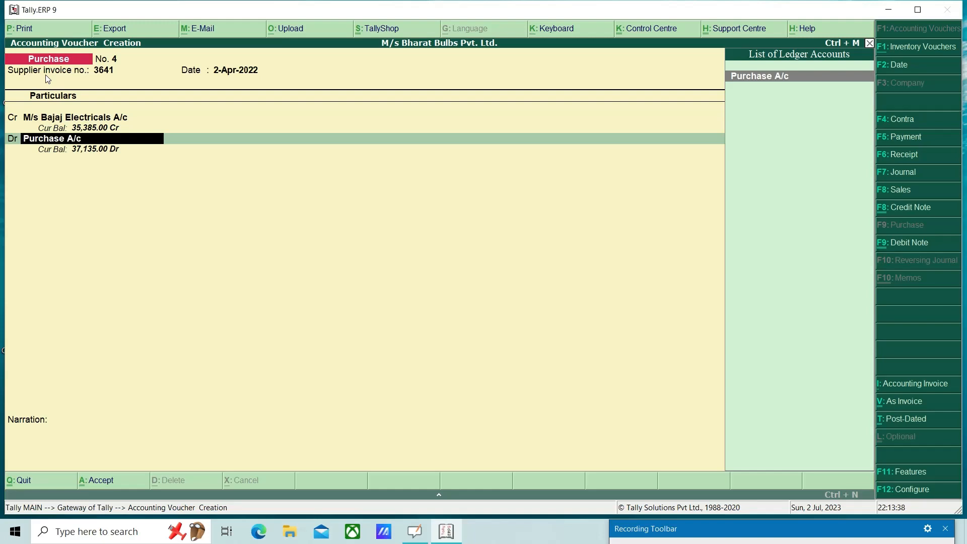
Debit Purchase A/c with an inventory allocation of 10 Nos. Sodium Bulbs at a rate of 950.00
key(Return)
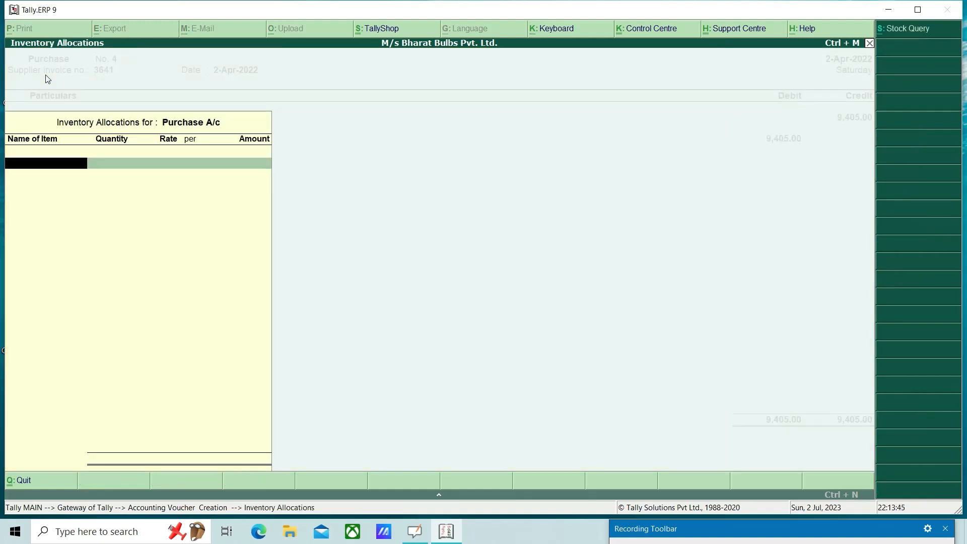
text(s)
key(Return)
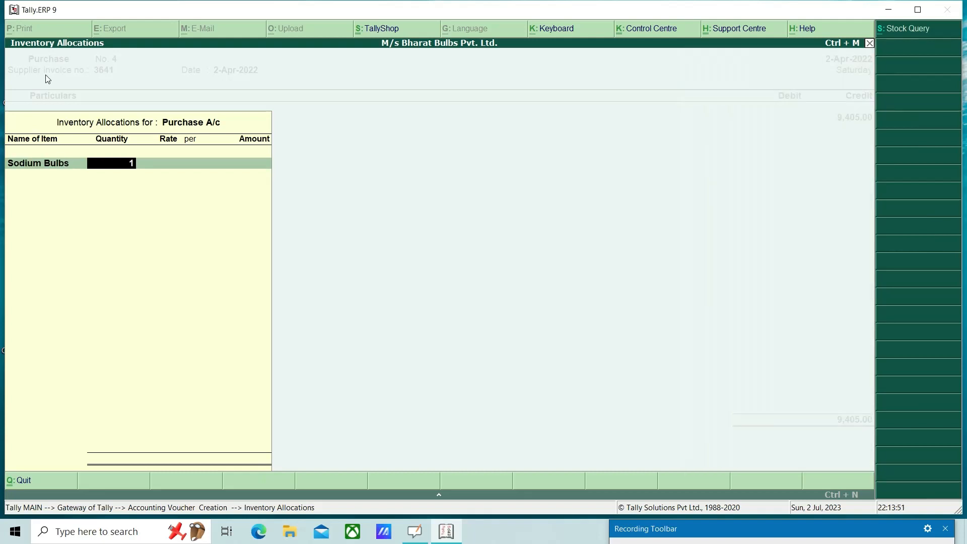
text(10)
key(Return)
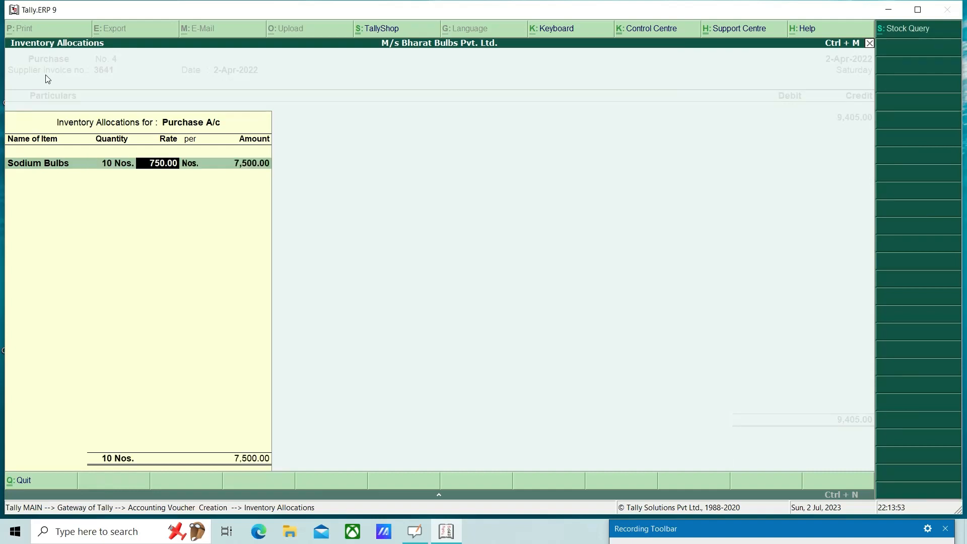
text(950)
key(Return)
key(Return)
key(Return)
key(Return)
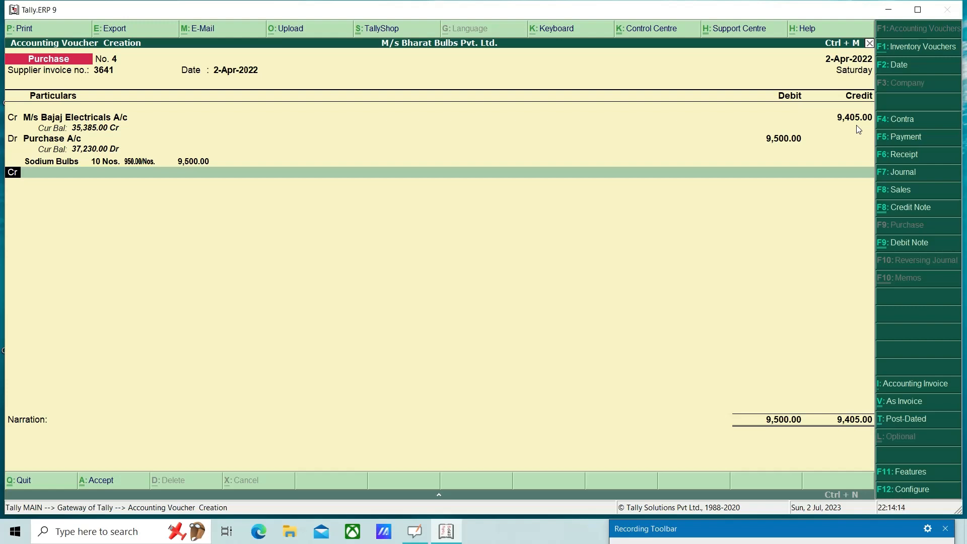
Credit Discount on Purchase A/c with 95.00 and save the purchase voucher without narration
key(Return)
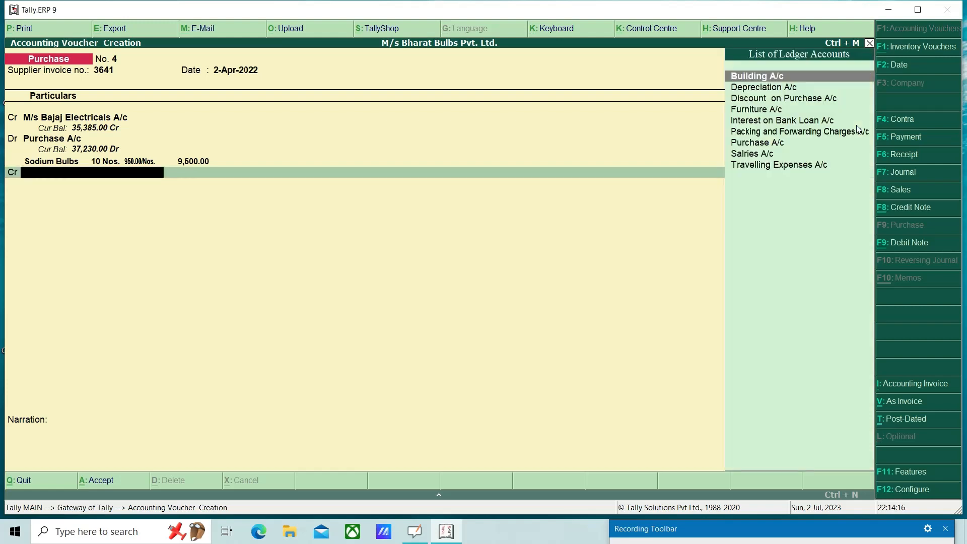
text(D)
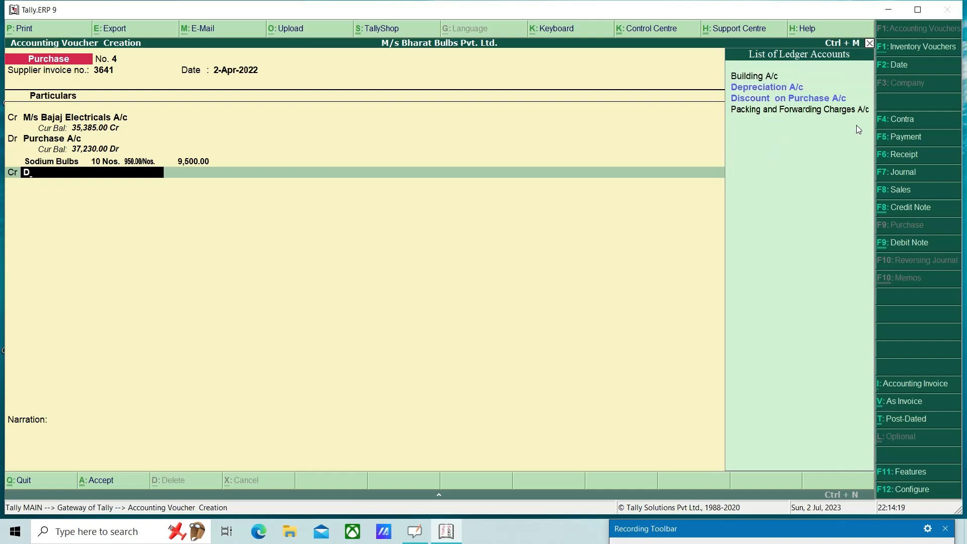
key(Down)
key(Down)
key(Return)
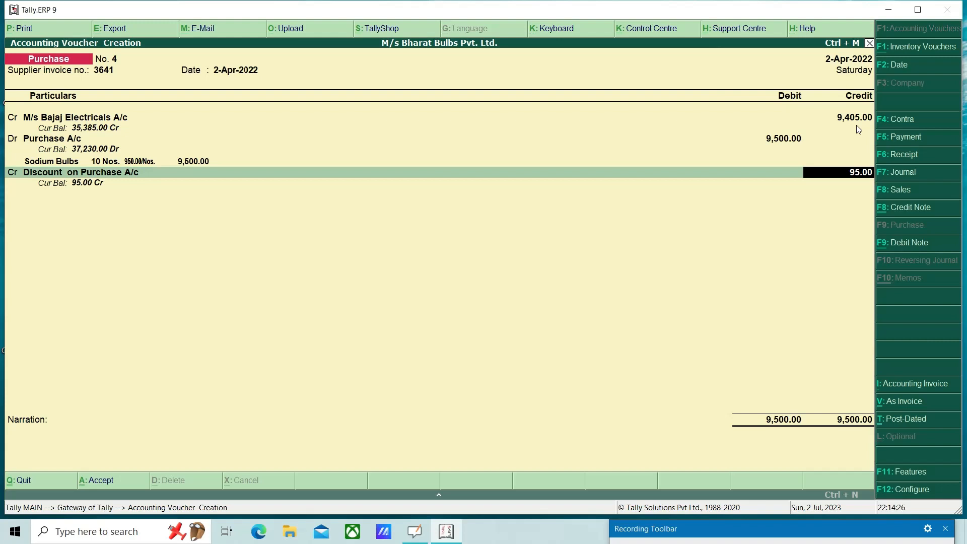
key(Return)
key(Return)
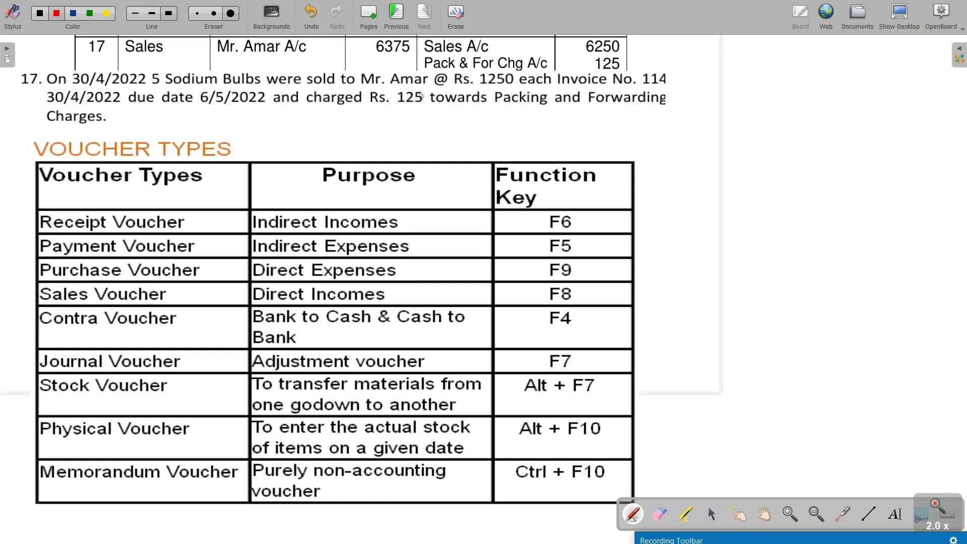
Underline transaction 17's quantity, rate, invoice number and Rs. 125 charge, then tick Sales Voucher and circle its F8 function key
drag(477, 91, 514, 88)
drag(152, 87, 196, 90)
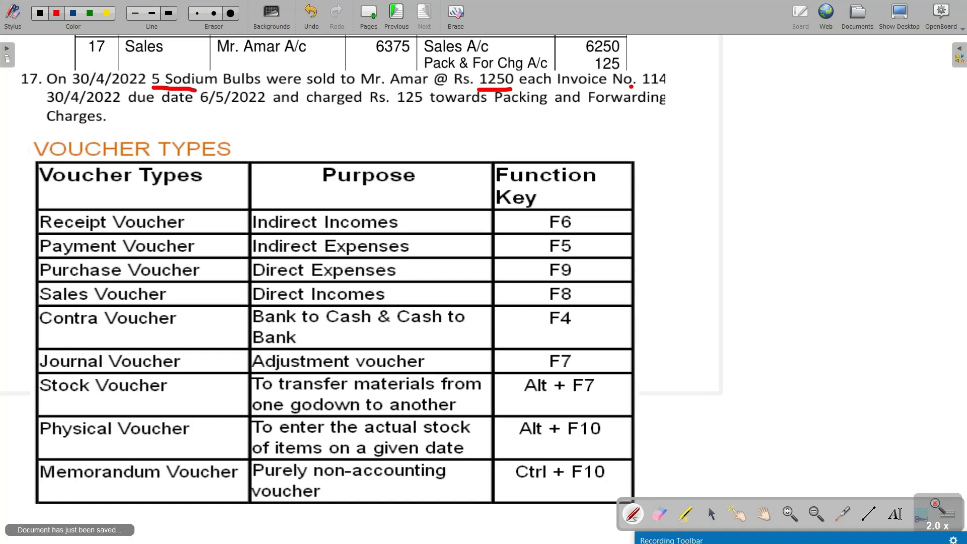
drag(632, 86, 647, 87)
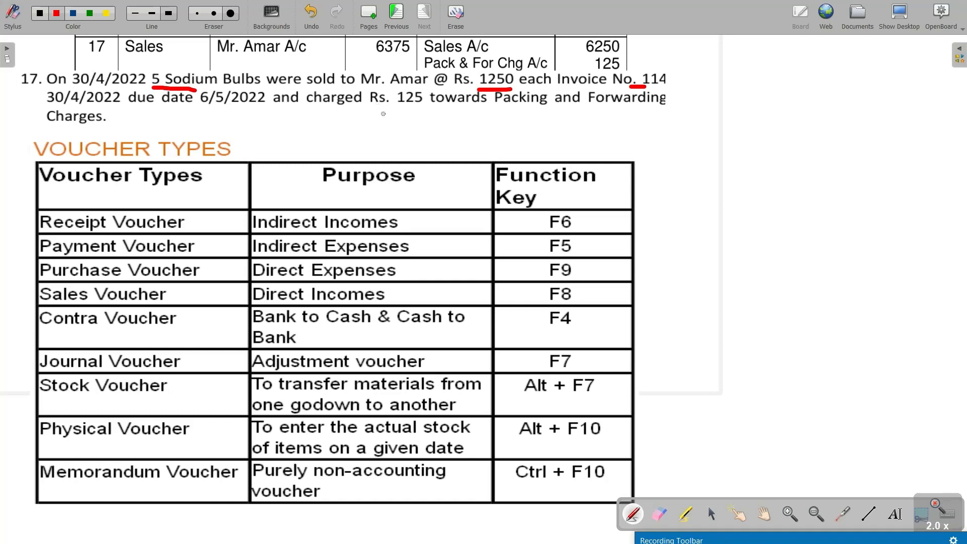
drag(389, 112, 434, 110)
drag(20, 298, 59, 279)
mouse_move(580, 284)
mouse_down()
mouse_move(561, 276)
mouse_move(546, 301)
mouse_move(578, 297)
mouse_move(580, 283)
mouse_up()
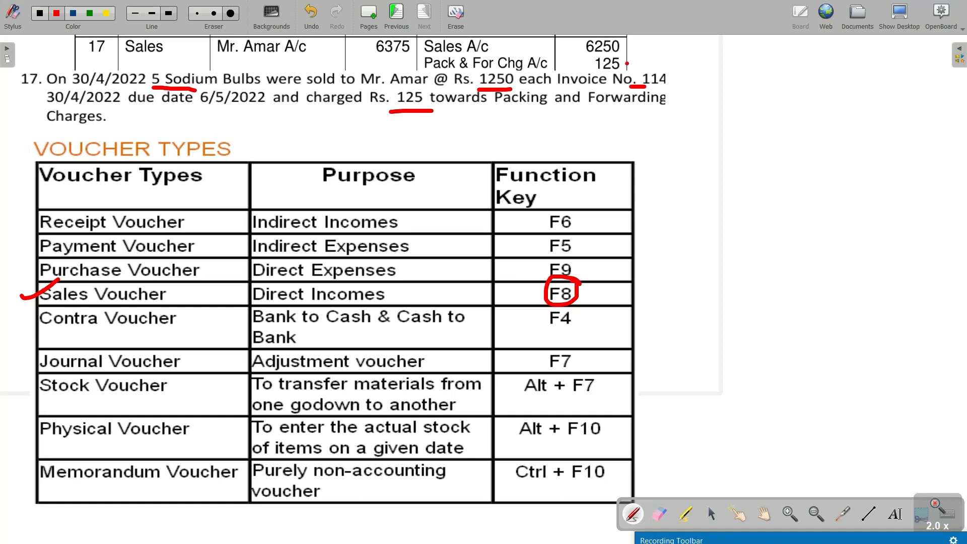
Mark the credit amounts 6250 and 125 in row 17 and underline its debit amount 6375 and customer account
drag(627, 64, 662, 52)
drag(626, 42, 645, 36)
drag(577, 37, 578, 67)
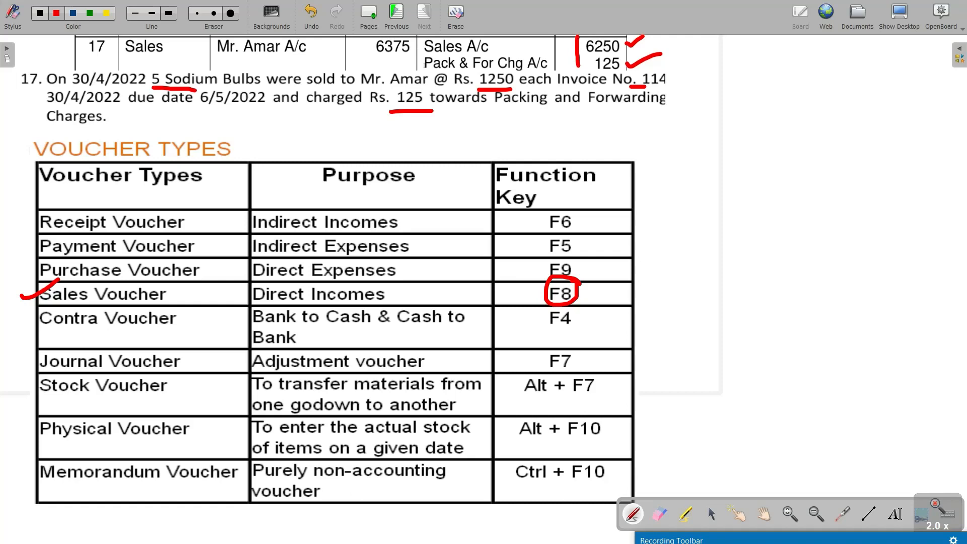
drag(373, 56, 410, 55)
drag(218, 58, 306, 58)
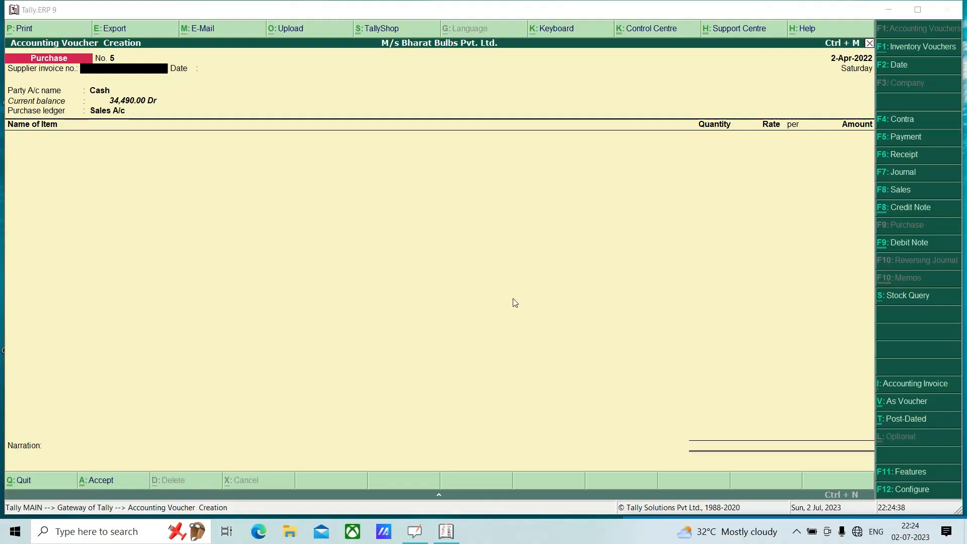
Start a sales entry, change it to voucher mode and enter reference number 114
click(893, 194)
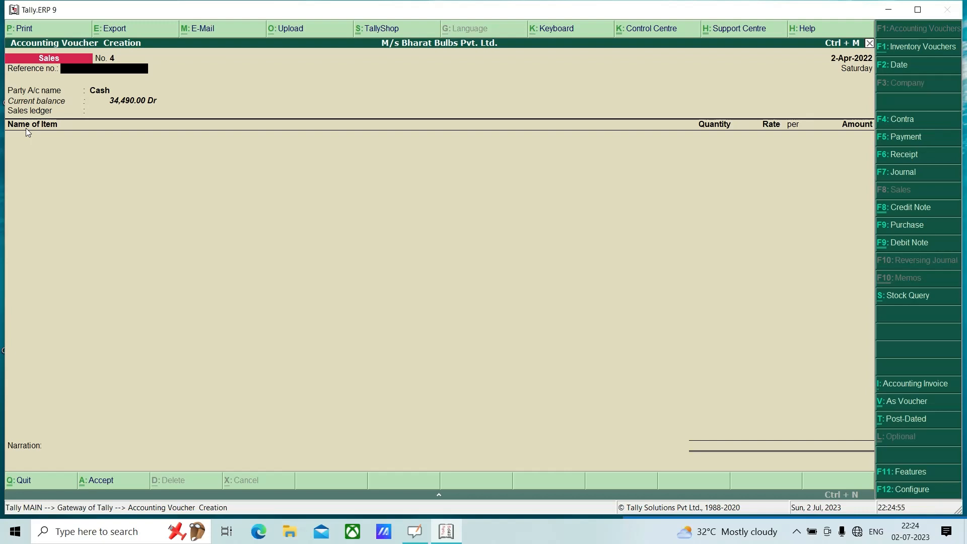
click(901, 391)
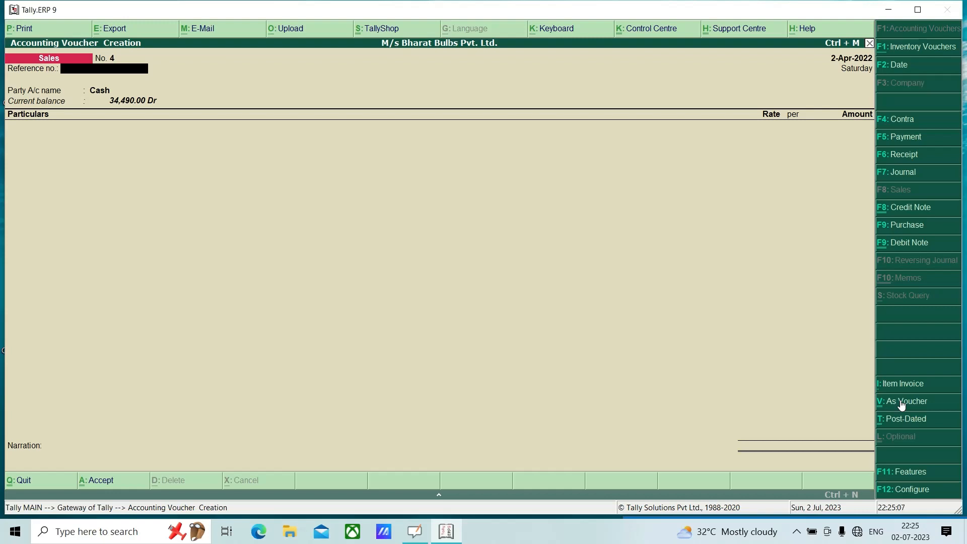
click(901, 403)
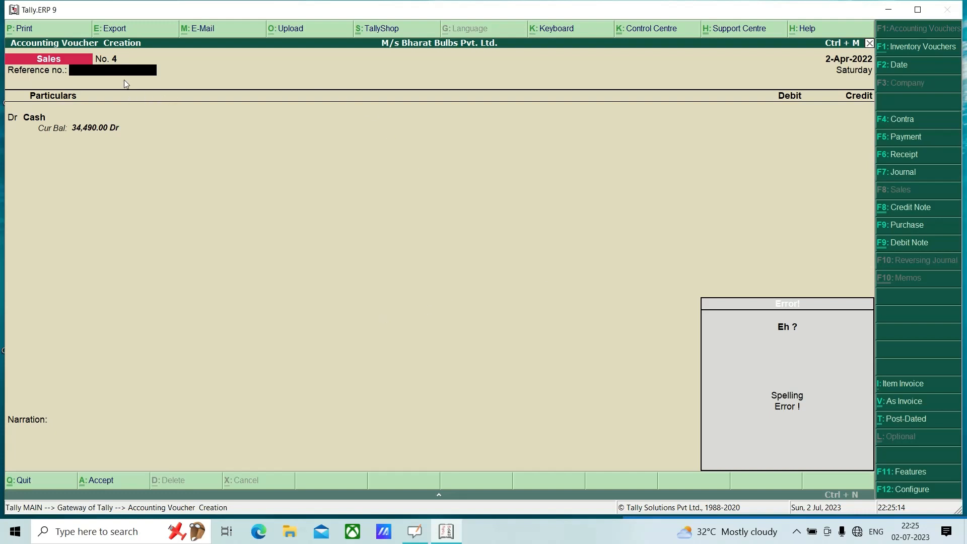
key(Escape)
key(n)
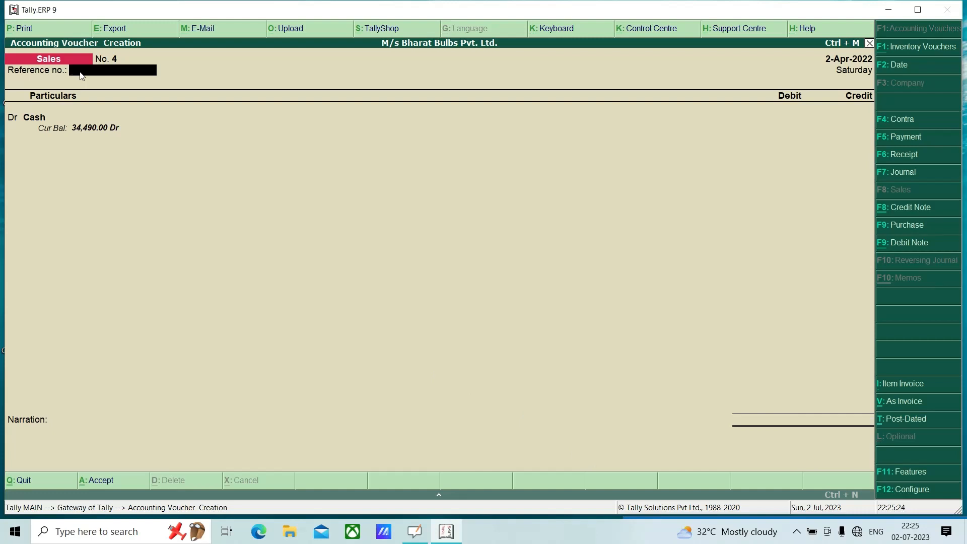
text(114)
key(Return)
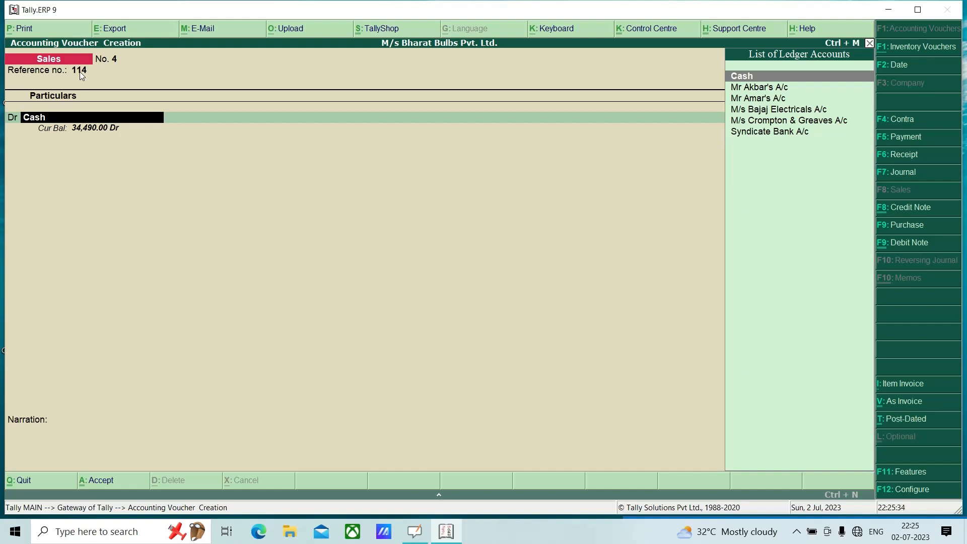
Debit the account of transaction 17's customer with 6,375, accepting the buyer's details with state Bihar
key(Down)
key(Down)
key(Return)
key(Return)
key(Return)
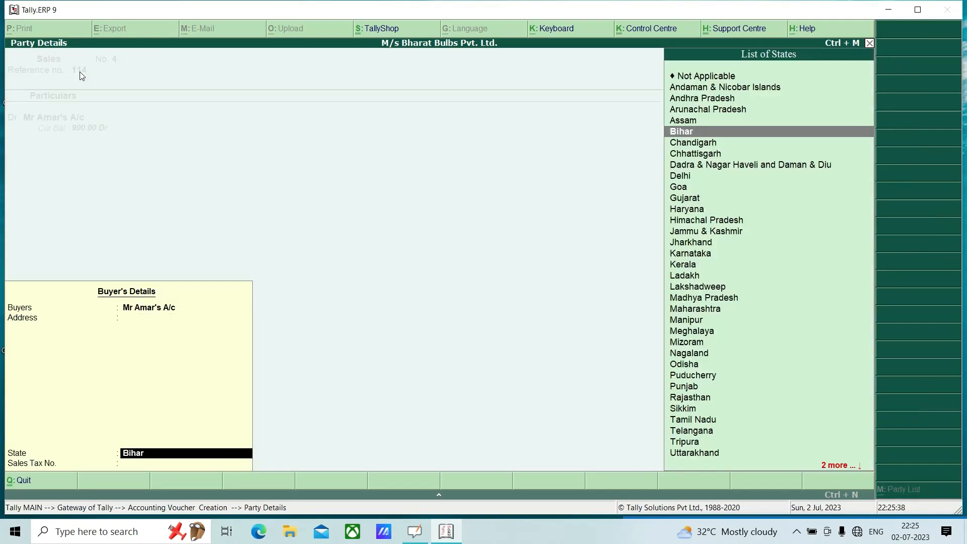
key(Return)
key(Return)
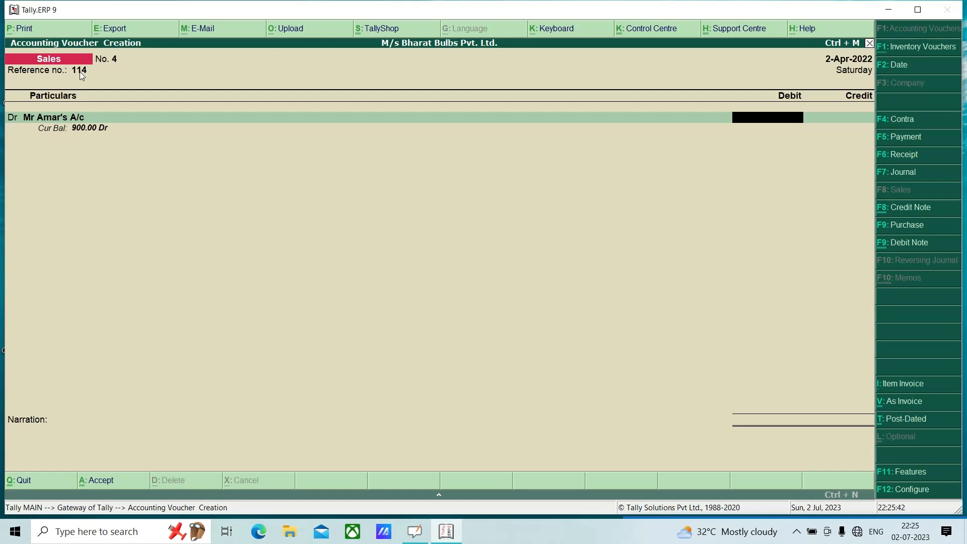
text(6375)
key(Return)
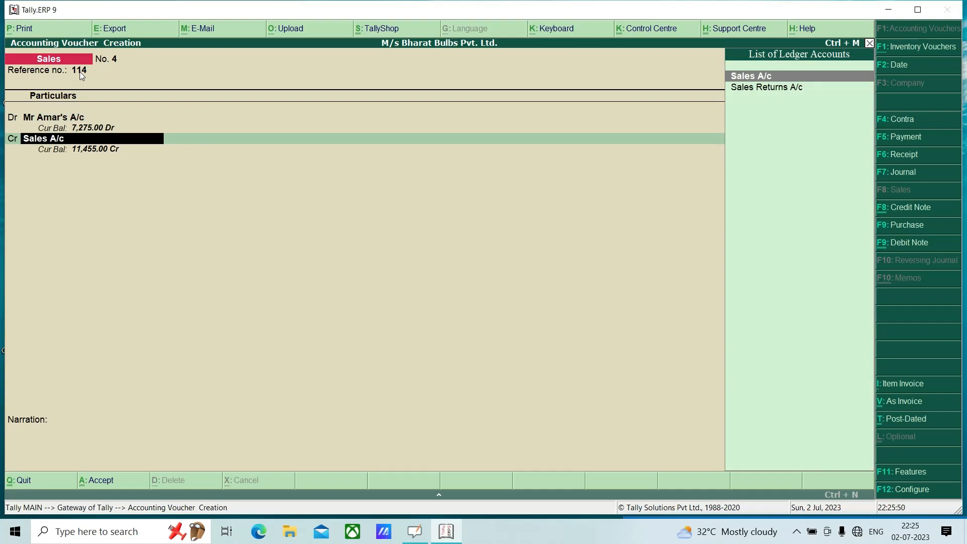
Credit Sales A/c with 5 Sodium Bulbs at a rate of 1,250 each, for 6,250
key(Return)
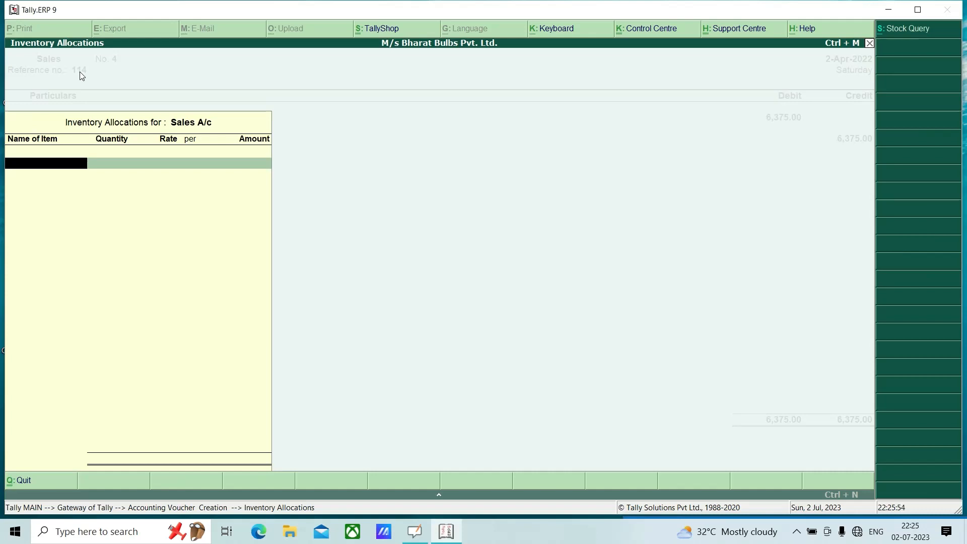
text(S)
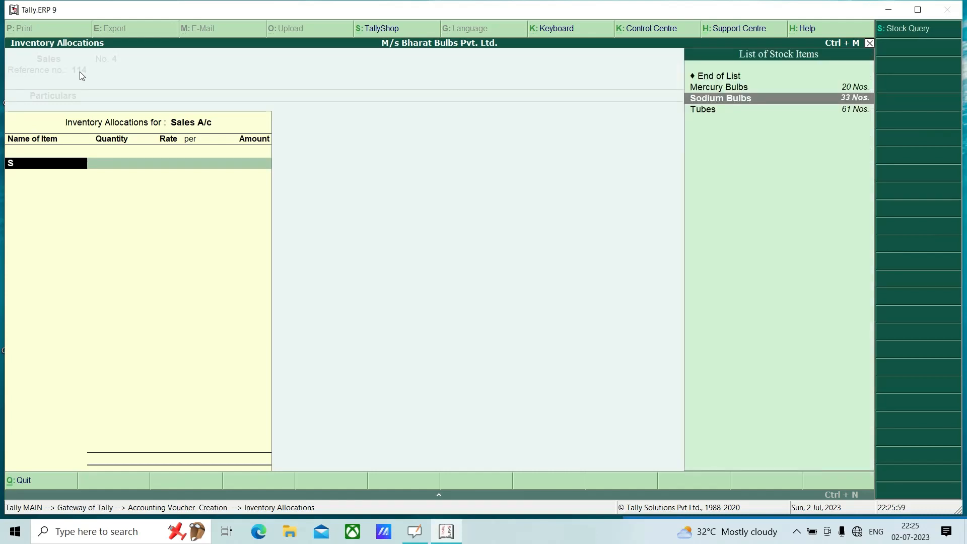
key(Return)
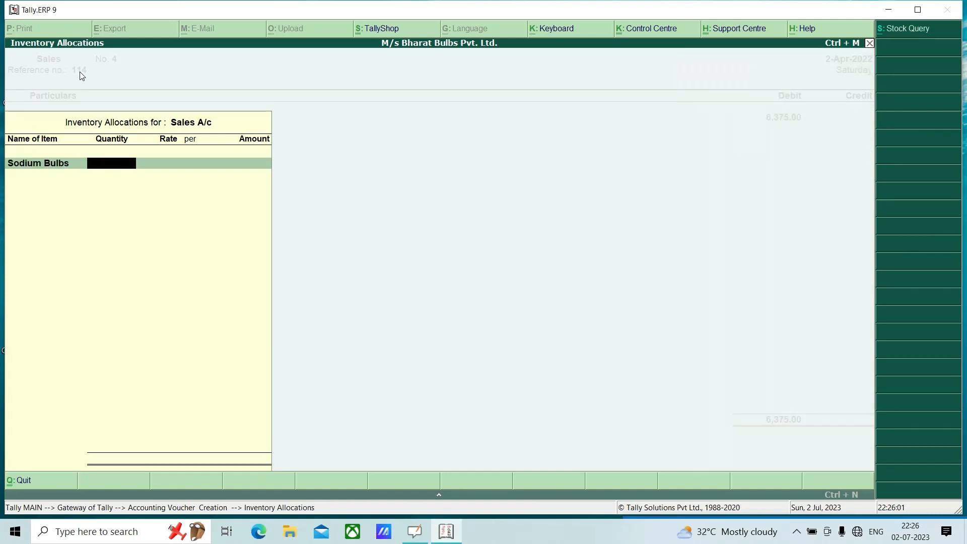
text(5)
key(Return)
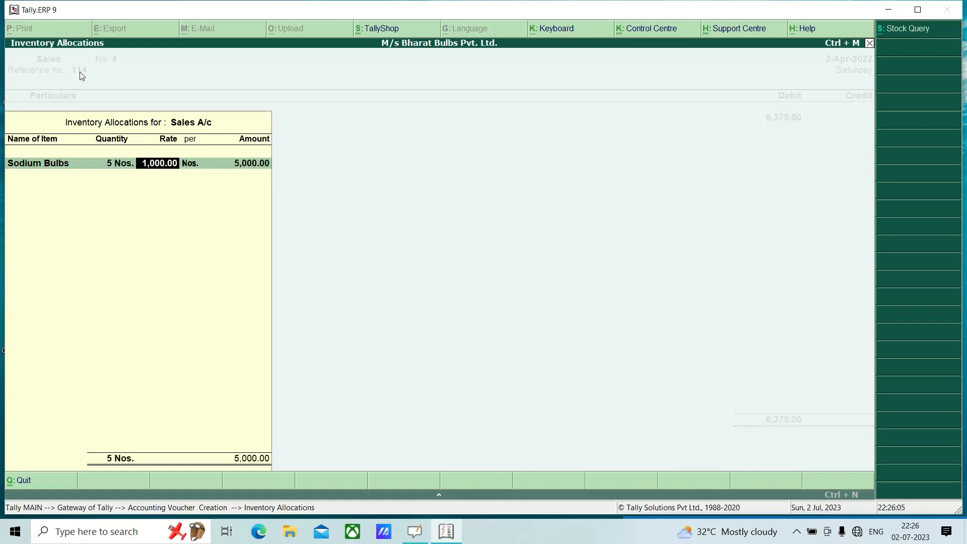
text(1250)
key(Return)
key(Return)
key(Return)
key(Return)
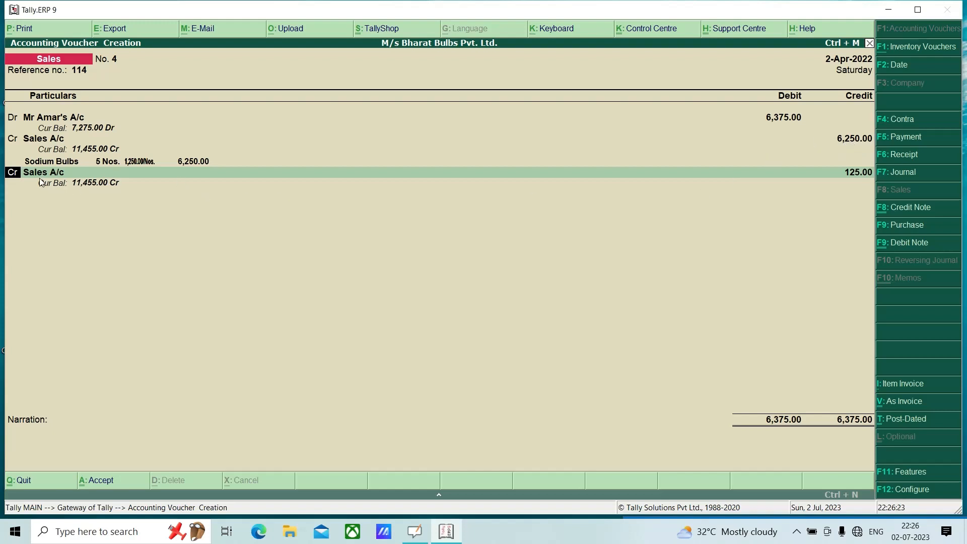
Credit the remaining 125 to Packing and Forwarding Charges A/c instead of Sales A/c, complete the voucher and switch to the OpenBoard notes
key(Return)
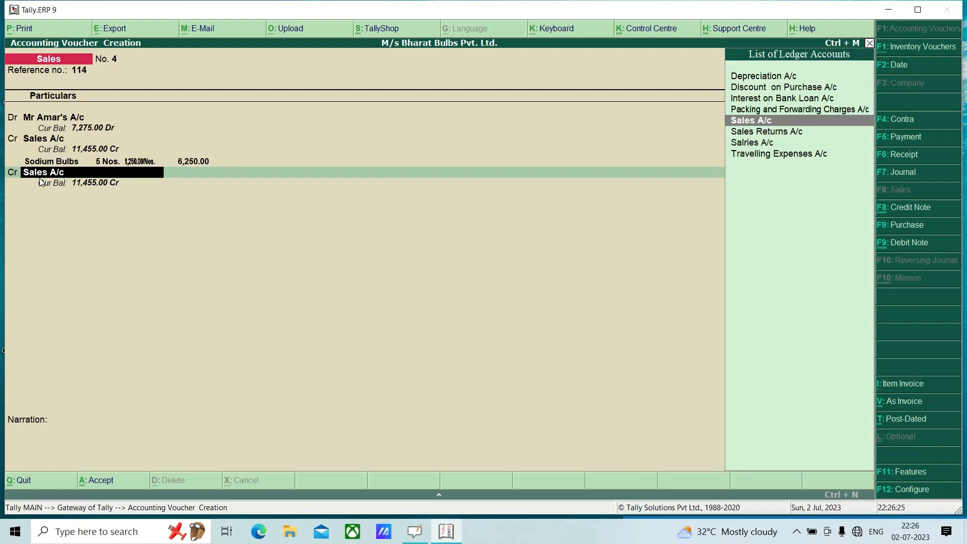
text(P)
key(Return)
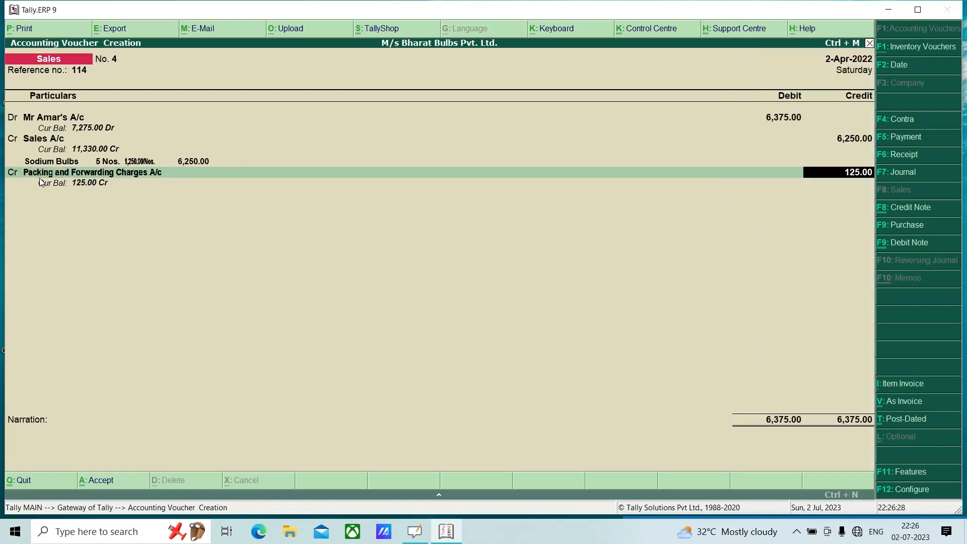
key(Return)
key(Return)
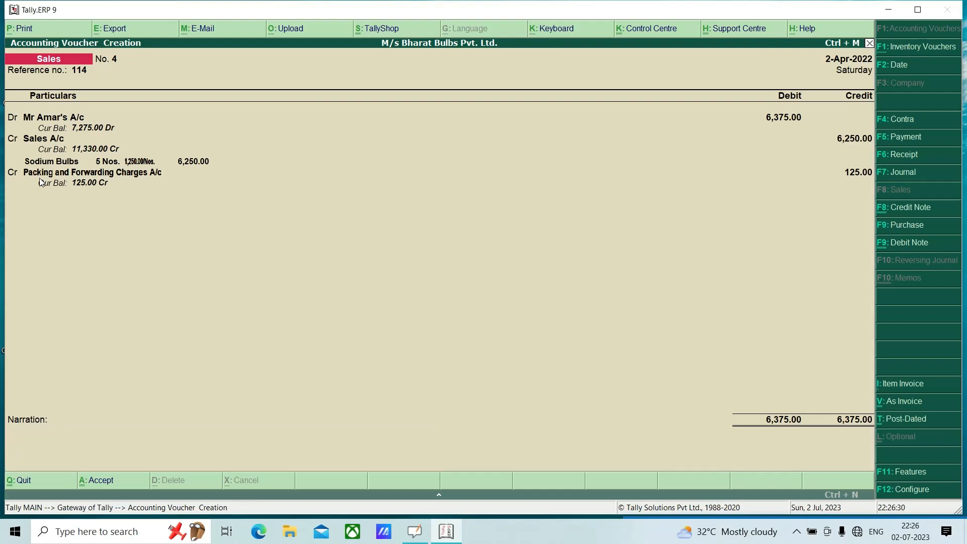
key(alt+Tab)
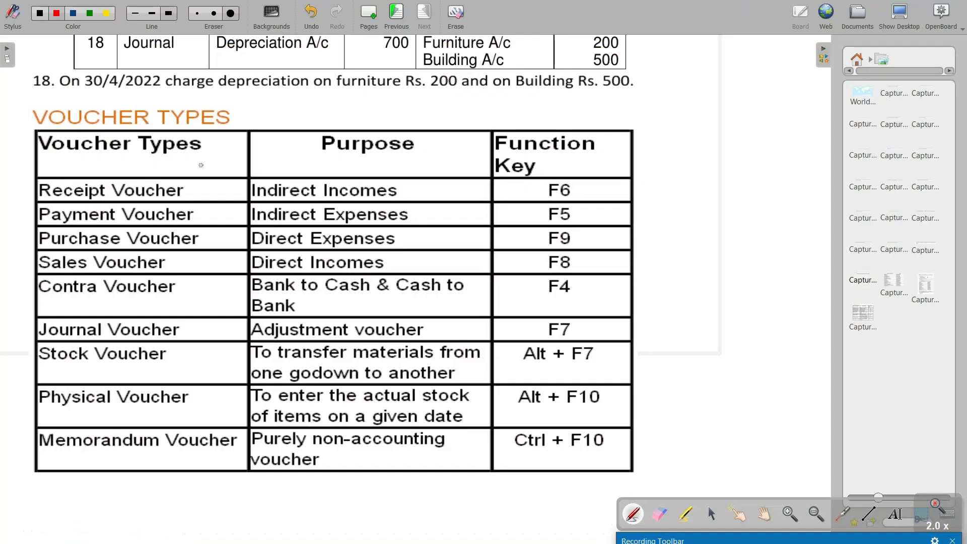
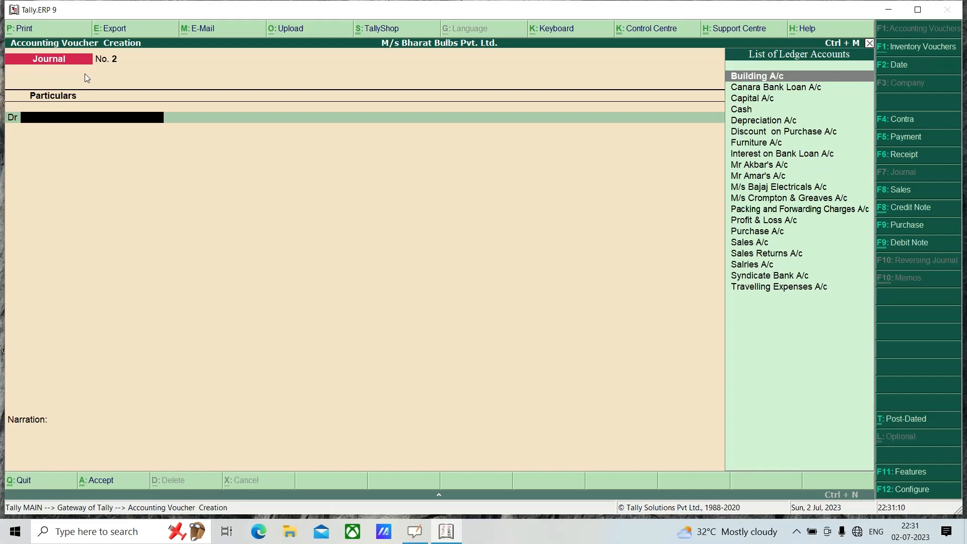
Debit Depreciation A/c with 700 in the journal voucher in Tally
text(D)
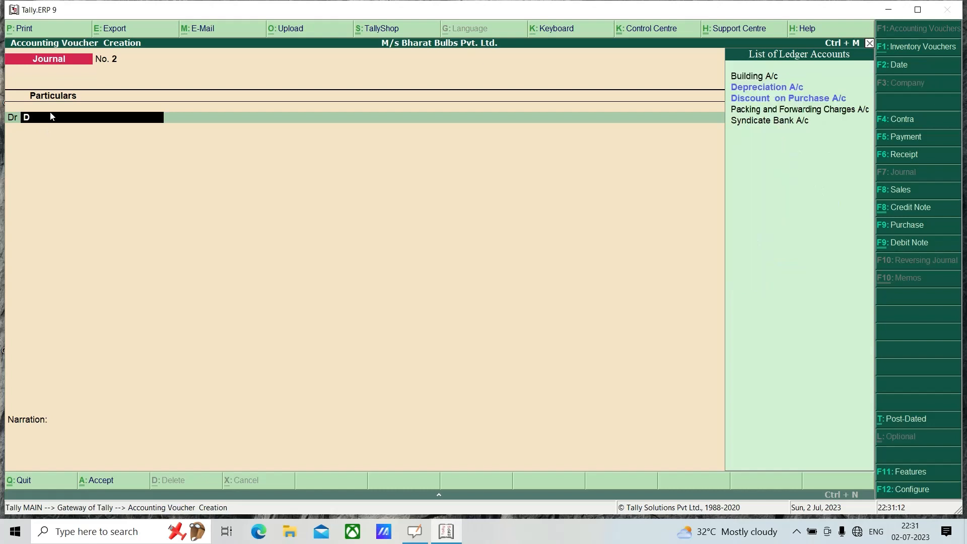
key(Return)
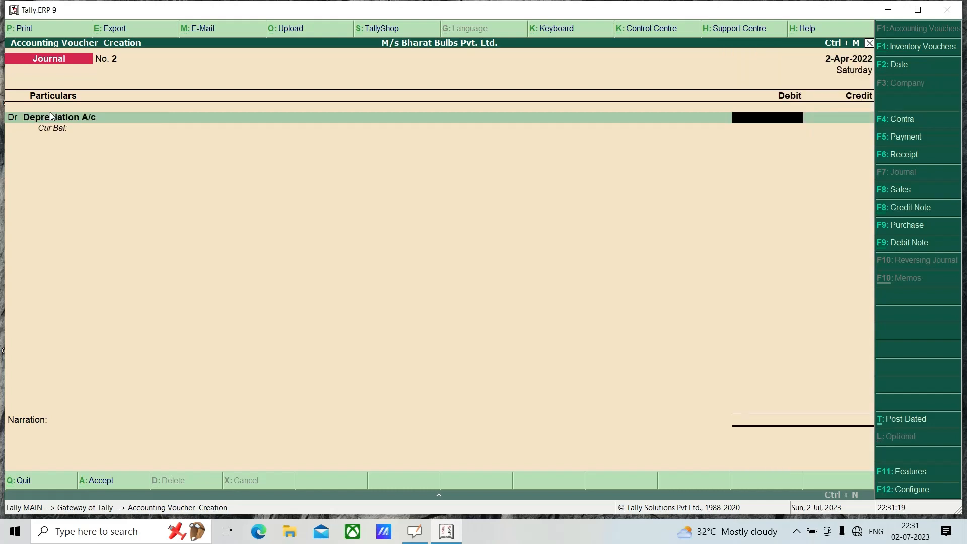
text(700)
key(Return)
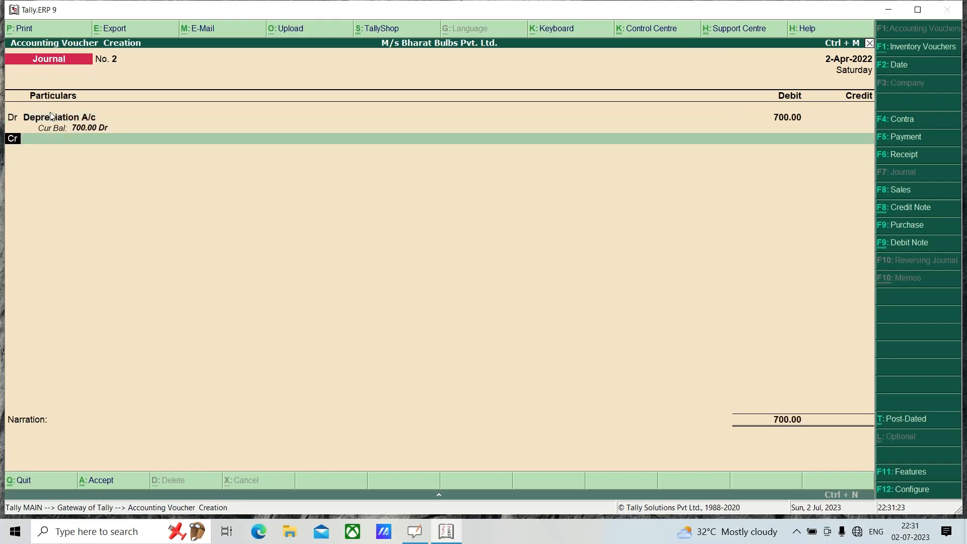
Credit Furniture A/c with 200 in the depreciation journal voucher
key(Return)
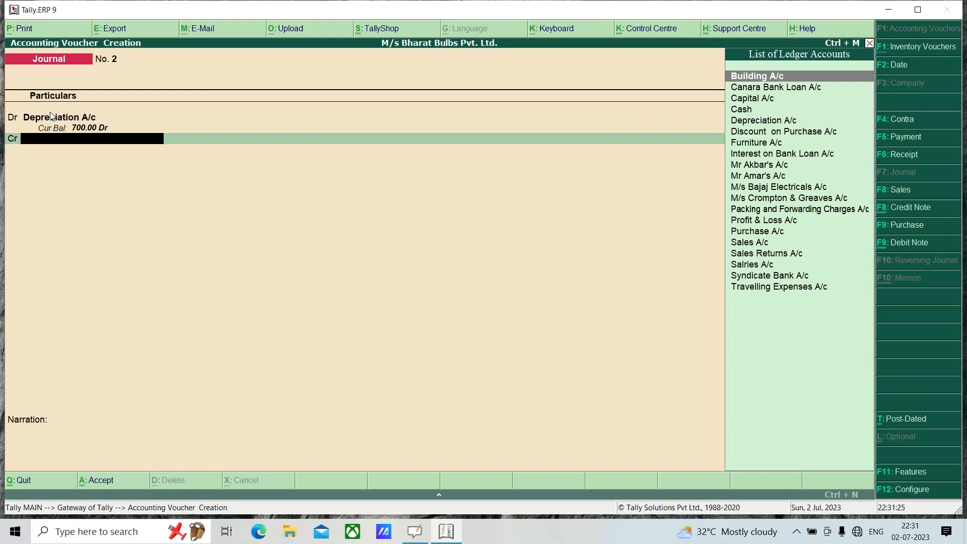
text(F)
key(Return)
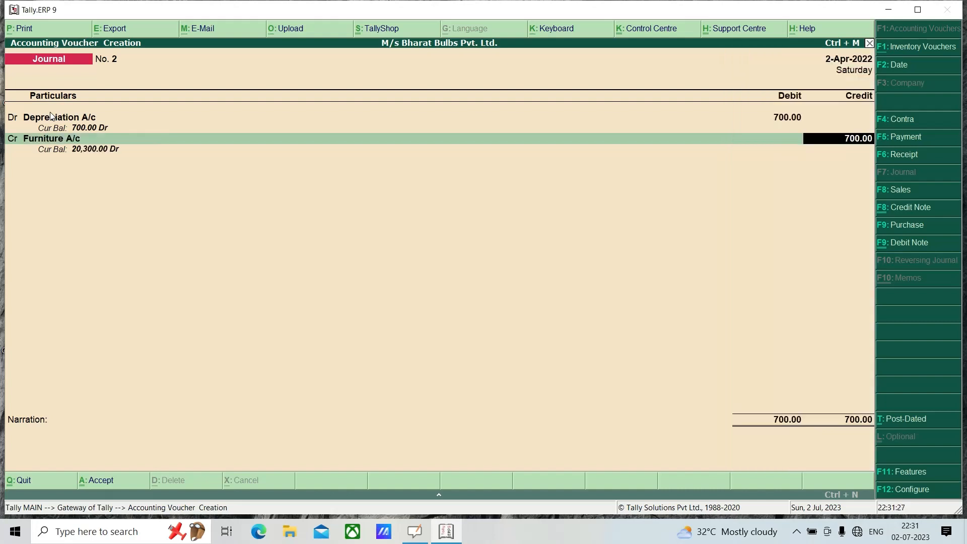
key(BackSpace)
text(200)
key(Return)
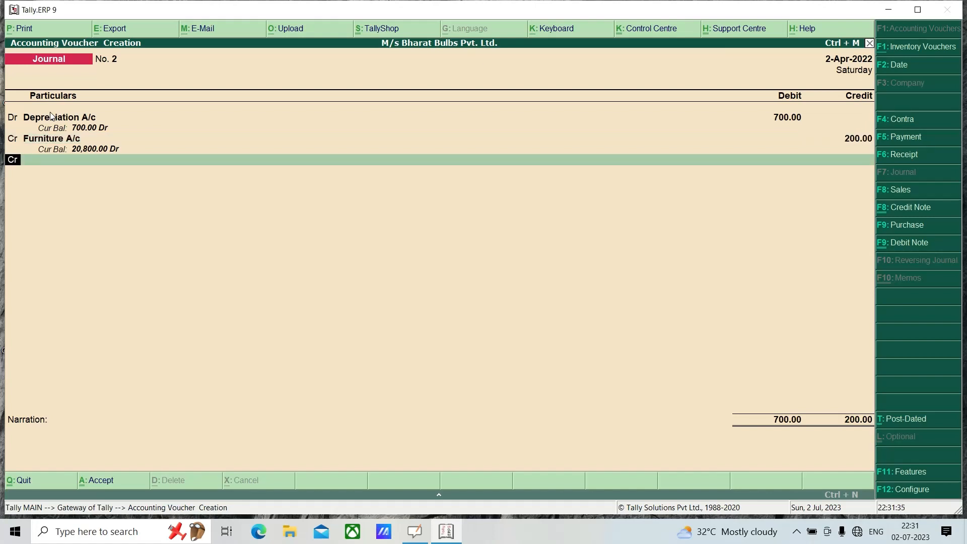
Credit Building A/c with 500 and accept the journal voucher without a narration
key(Return)
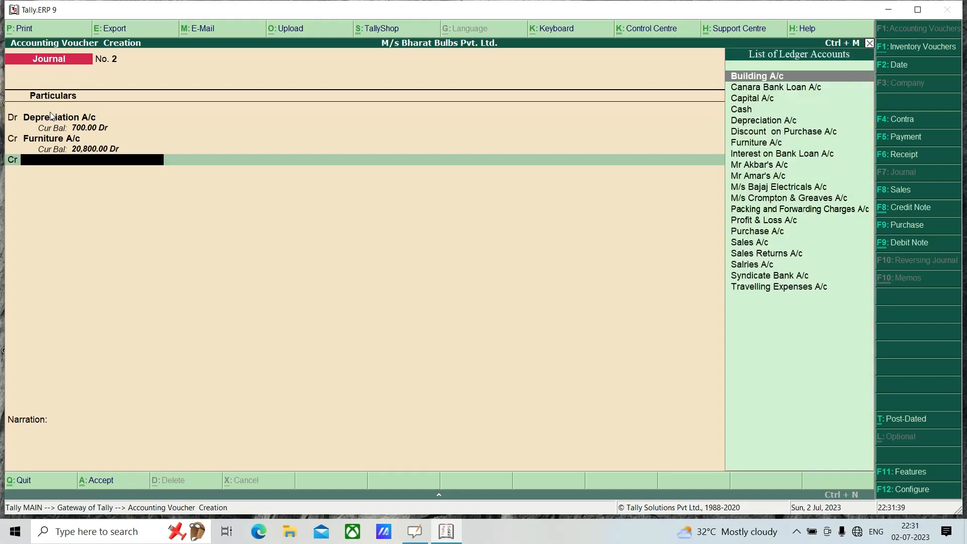
key(Return)
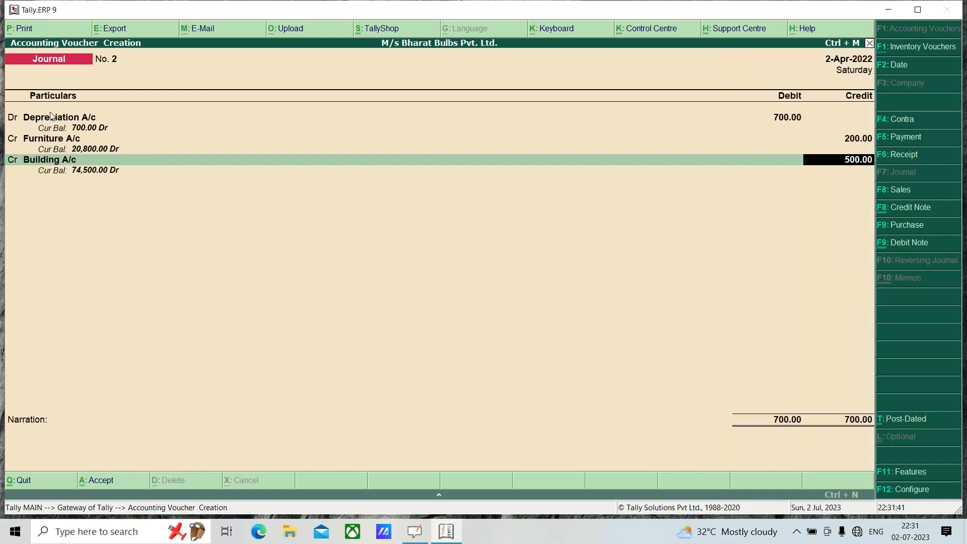
key(Return)
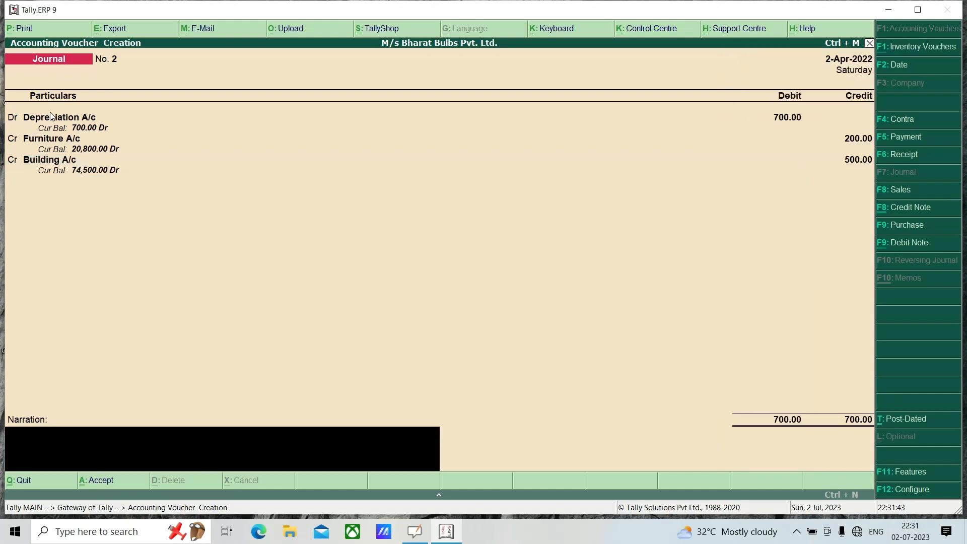
key(Return)
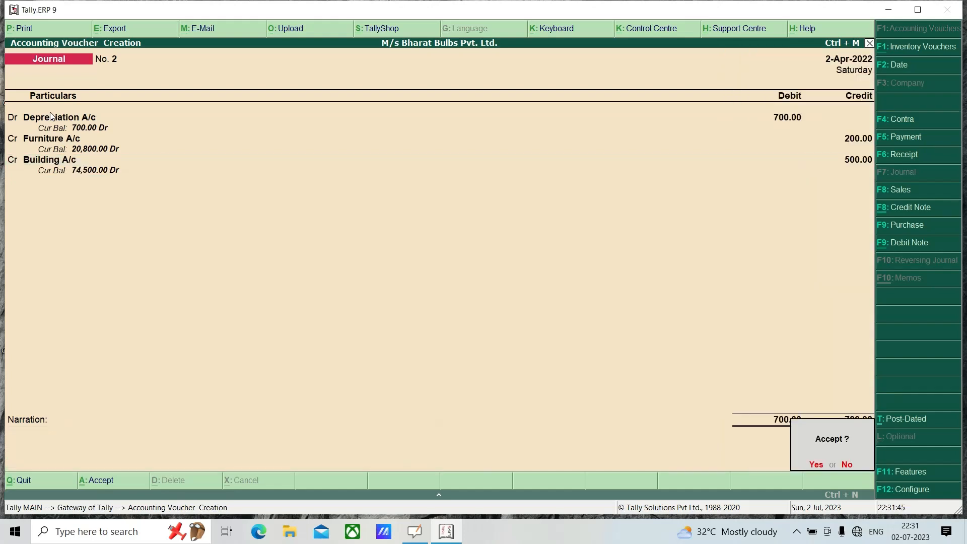
key(Return)
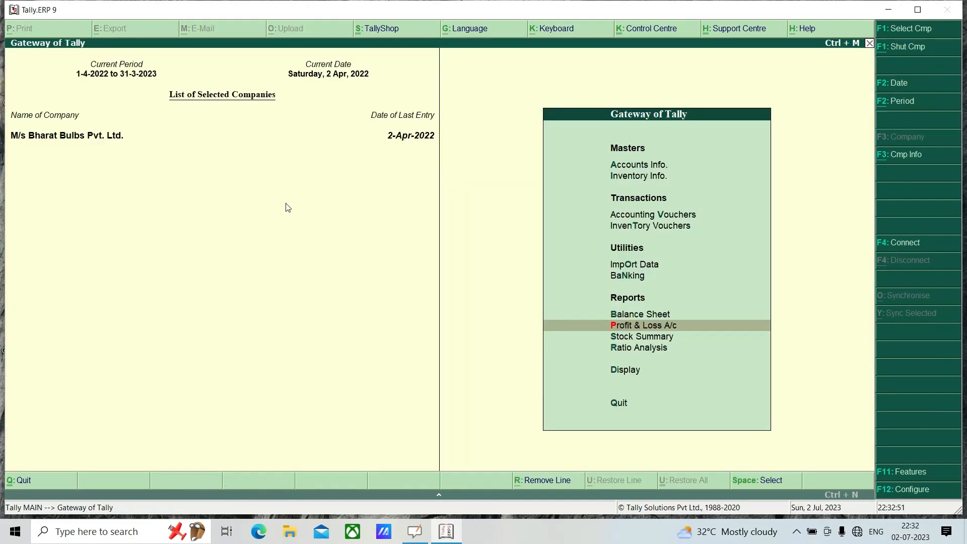
View the company's Balance Sheet in detailed form and close it
key(Up)
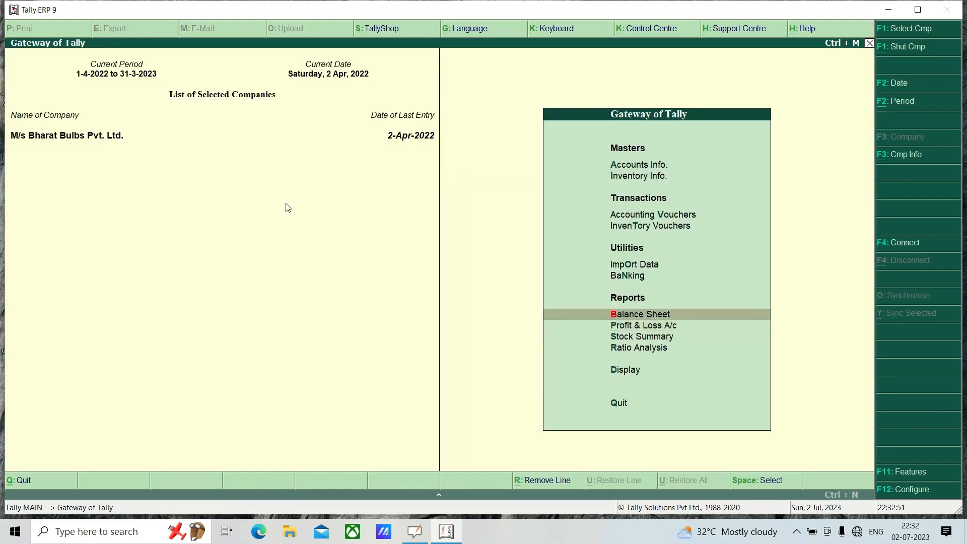
key(Return)
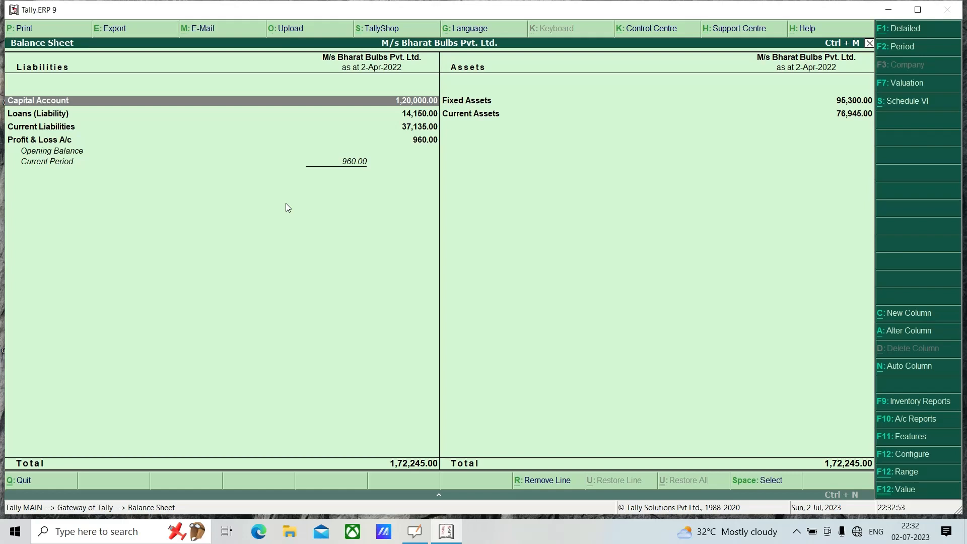
key(alt+F1)
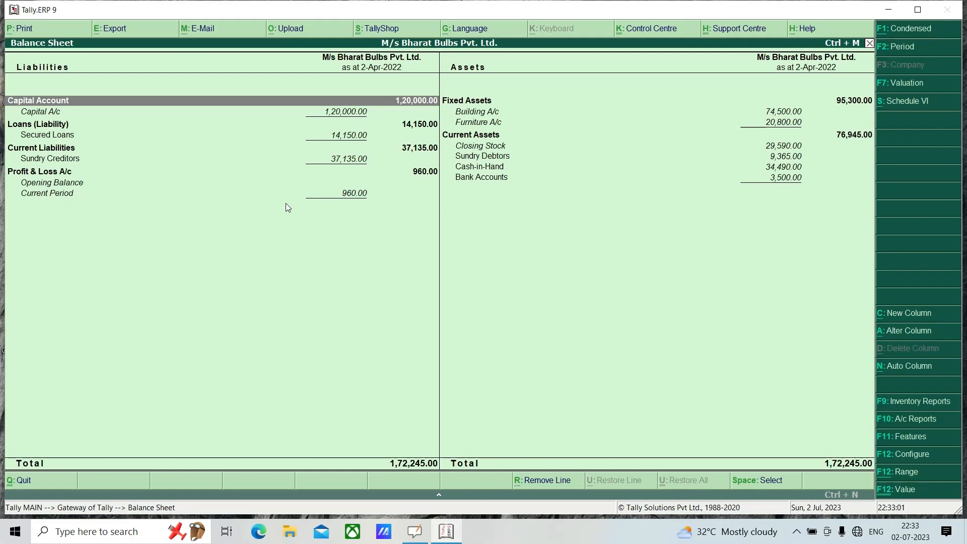
key(Escape)
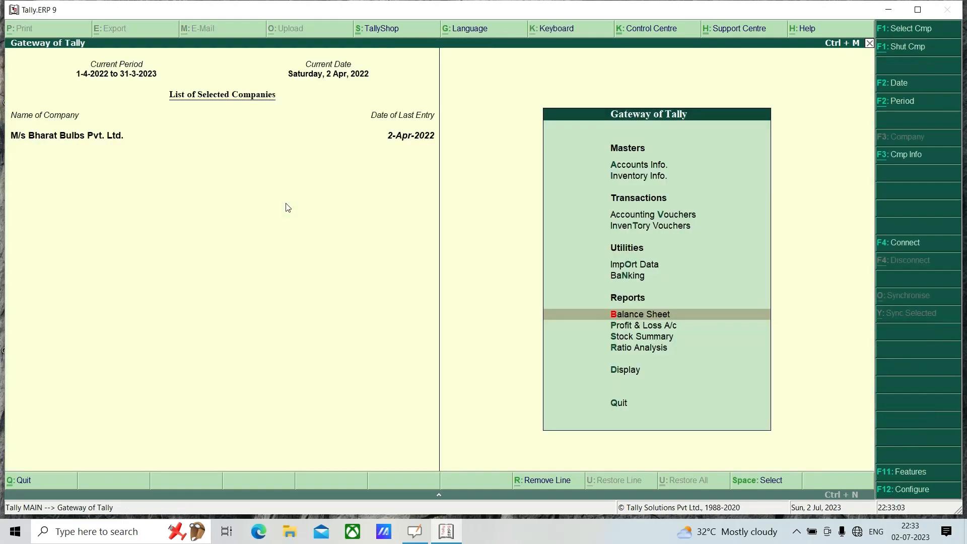
View the Profit & Loss A/c in detailed form and close it
key(Down)
key(Return)
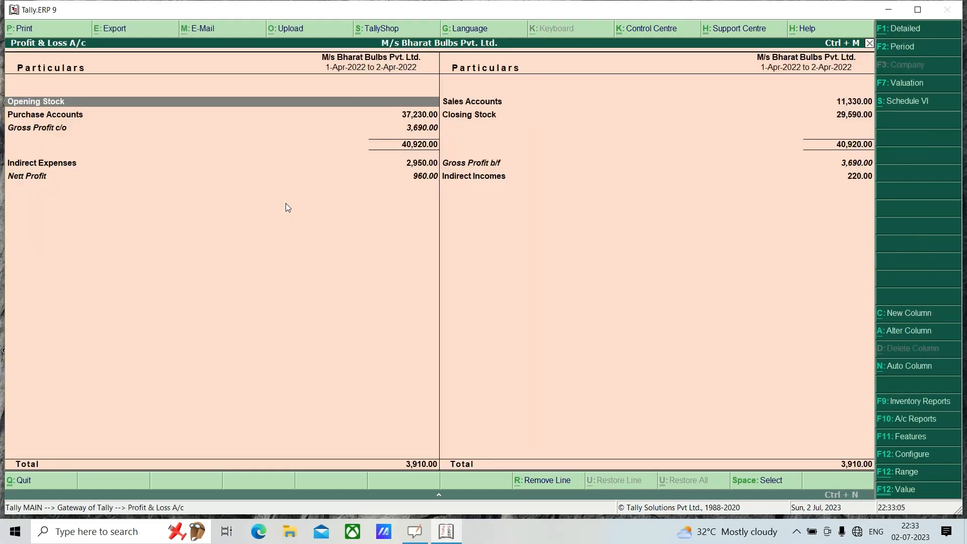
key(alt+F1)
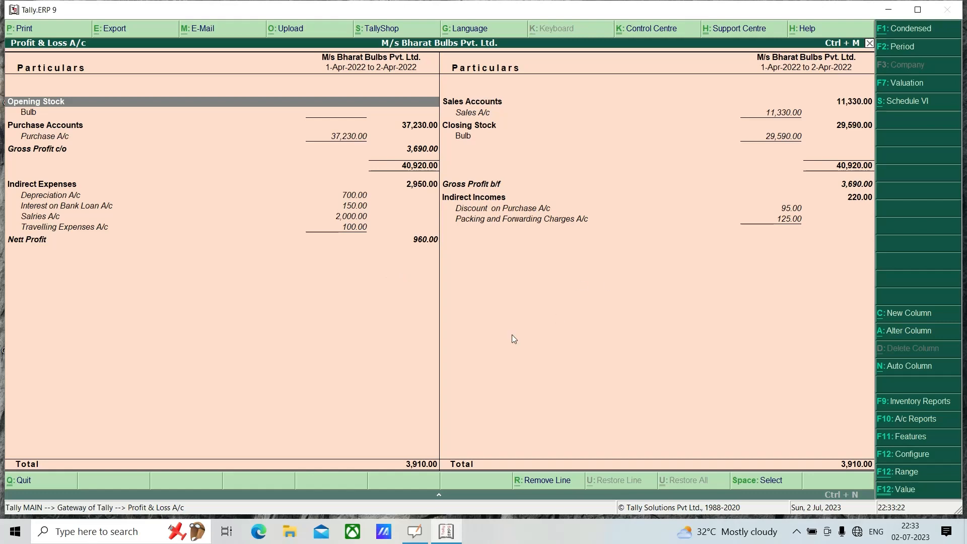
key(Escape)
View the Stock Summary in detailed form, condense it again and close it
click(645, 336)
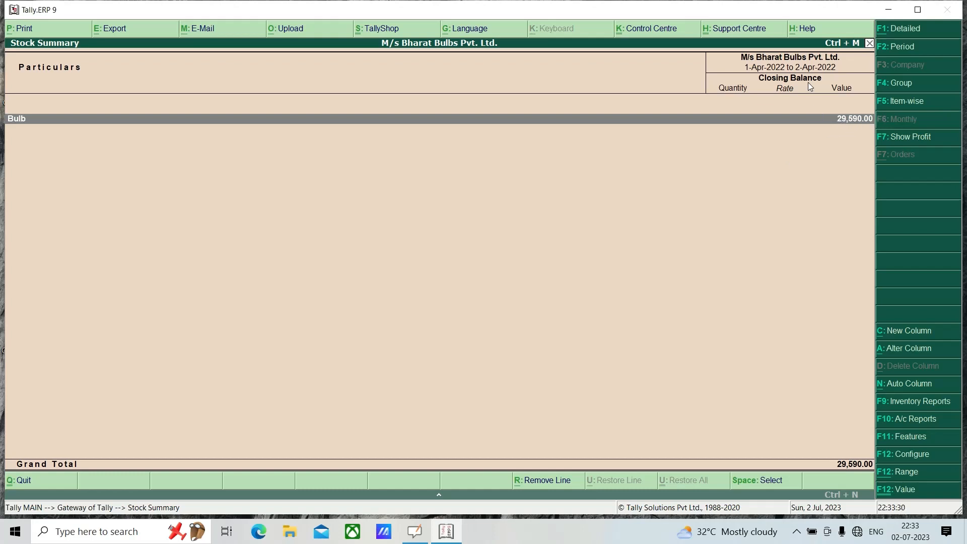
key(alt+F1)
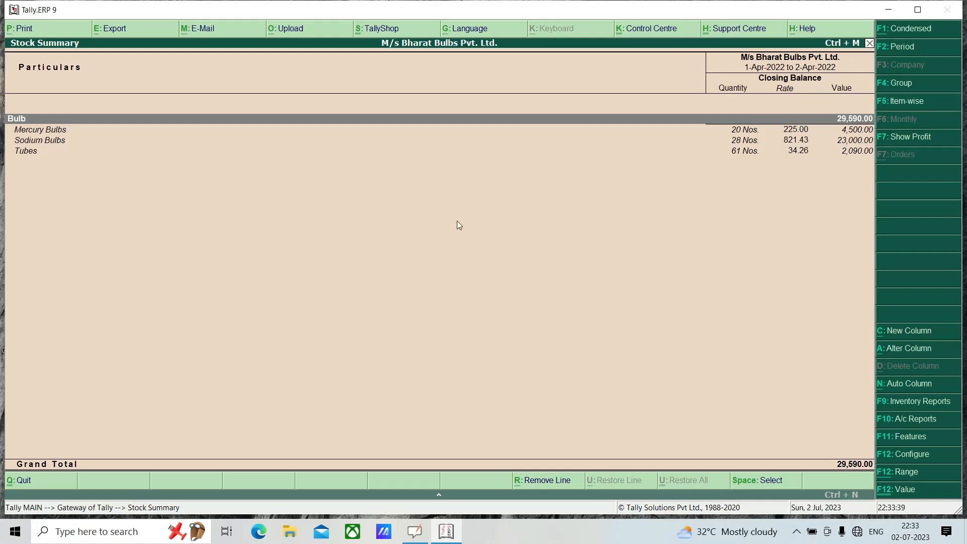
key(F1)
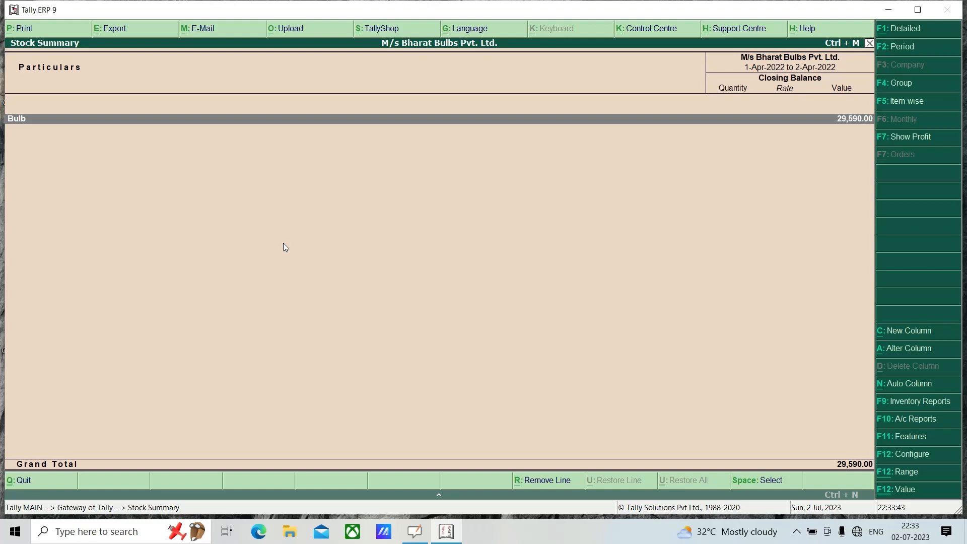
key(Escape)
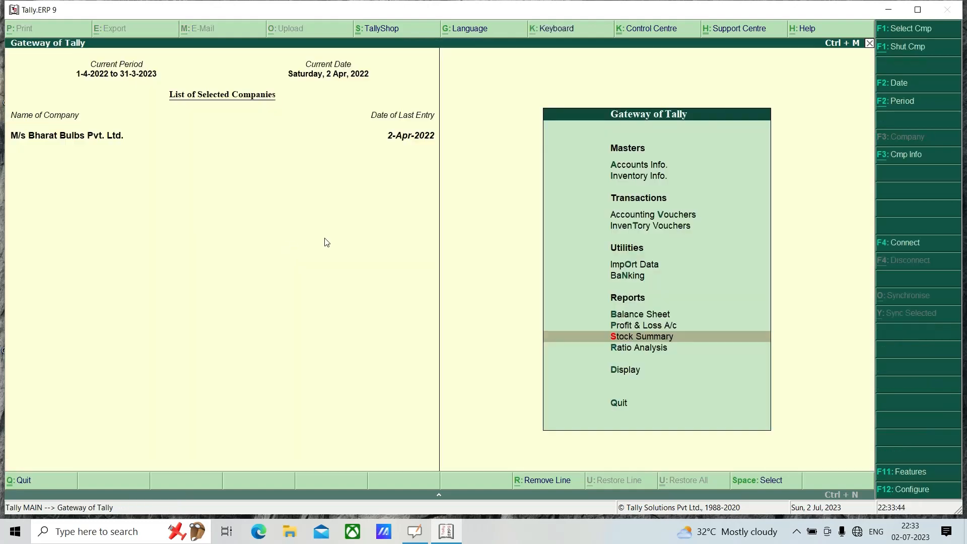
Review the Ratio Analysis report, close it and display the Trial Balance in detailed form
click(626, 347)
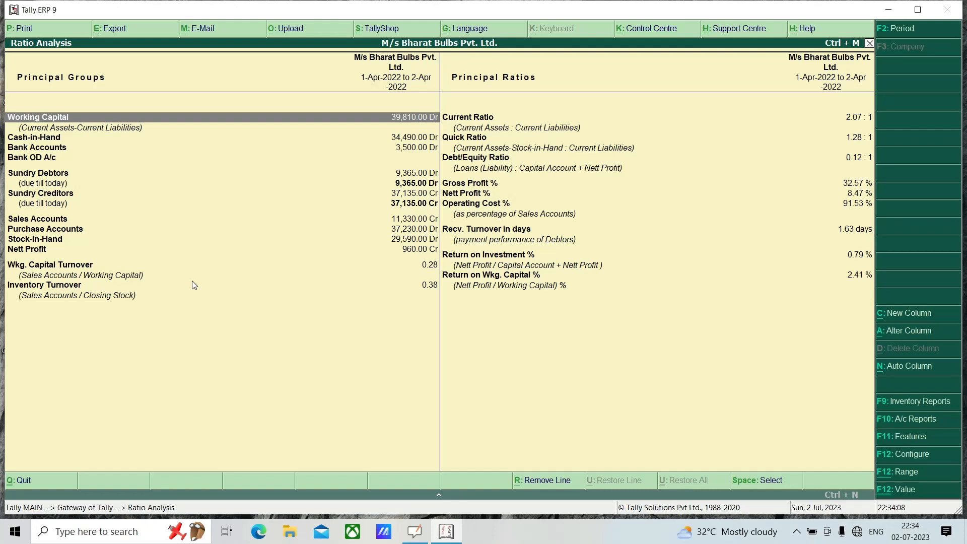
key(Escape)
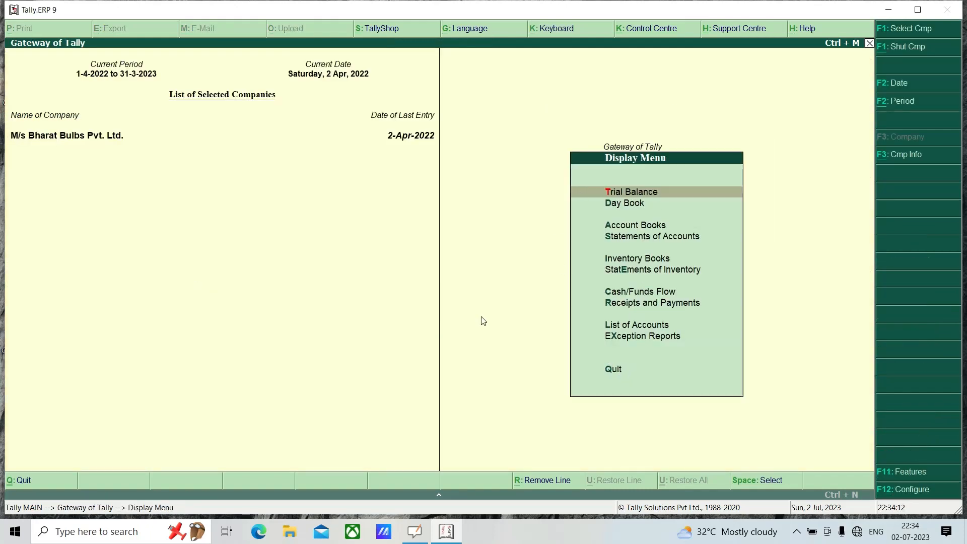
key(Return)
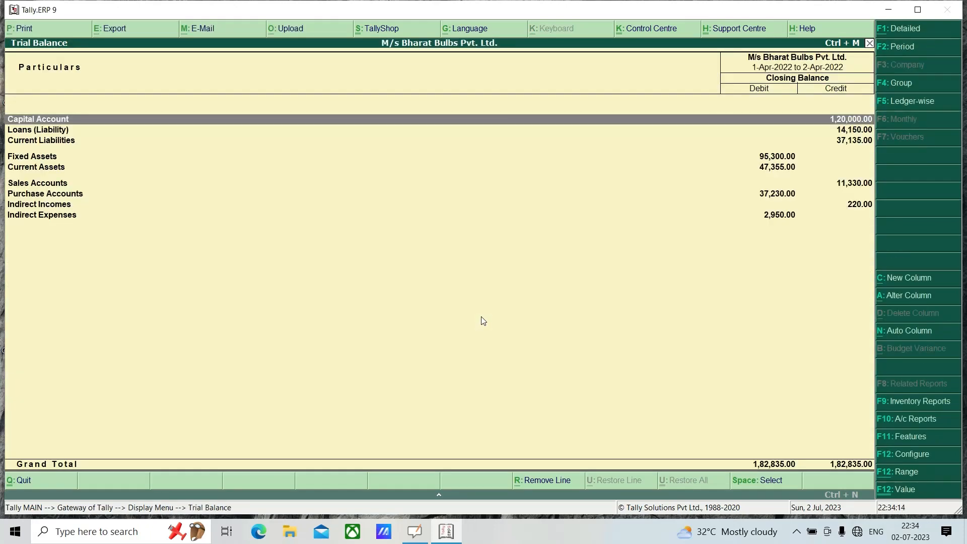
key(alt+F1)
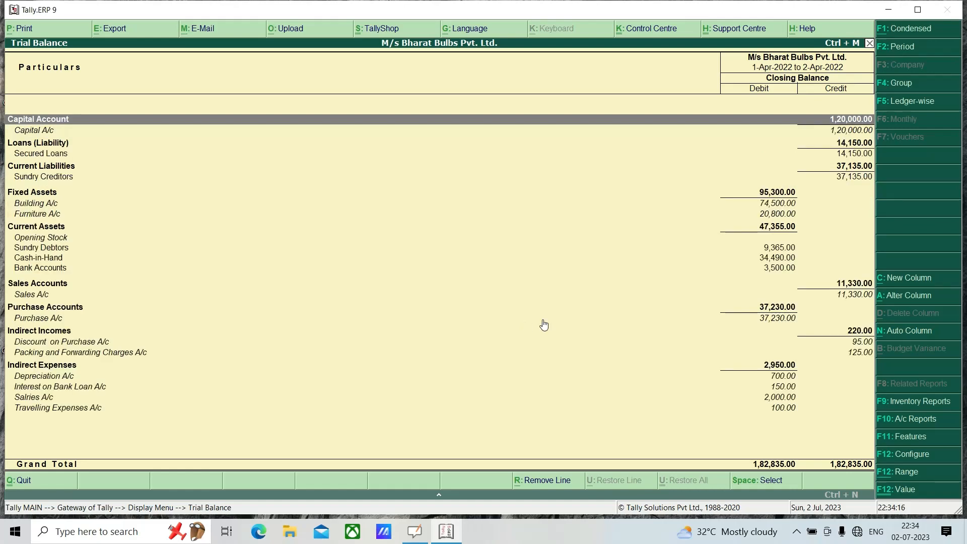
Close the Trial Balance, view the Day Book for 2-Apr-2022 and close it
key(Escape)
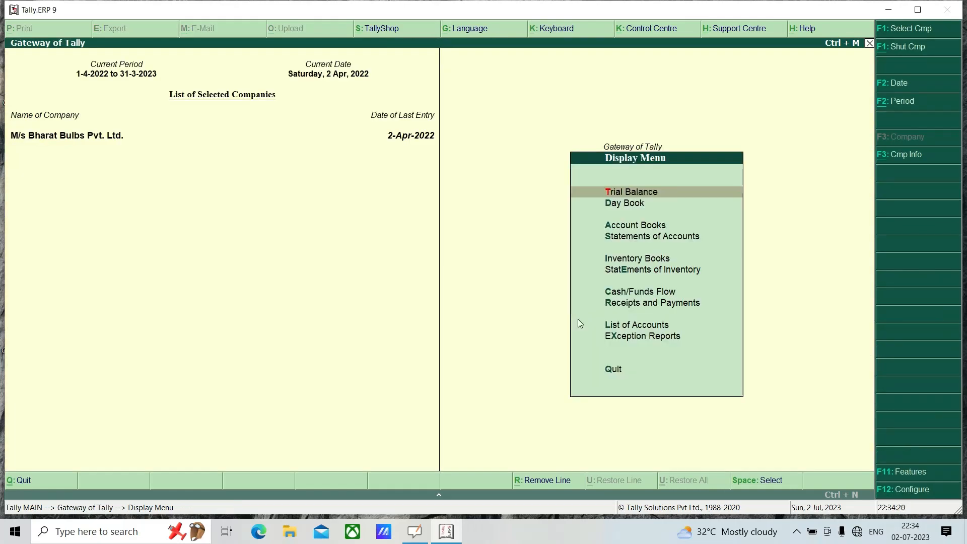
key(Down)
key(Return)
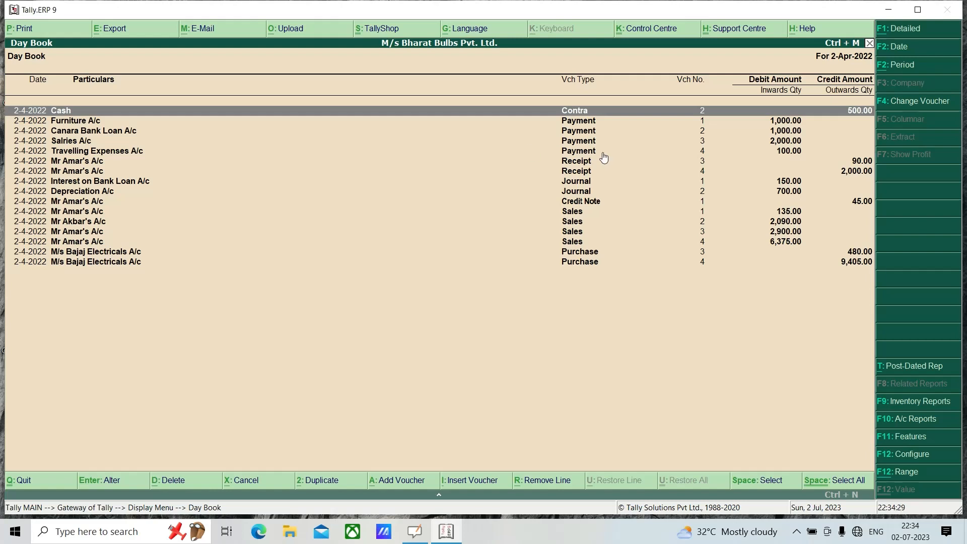
key(Escape)
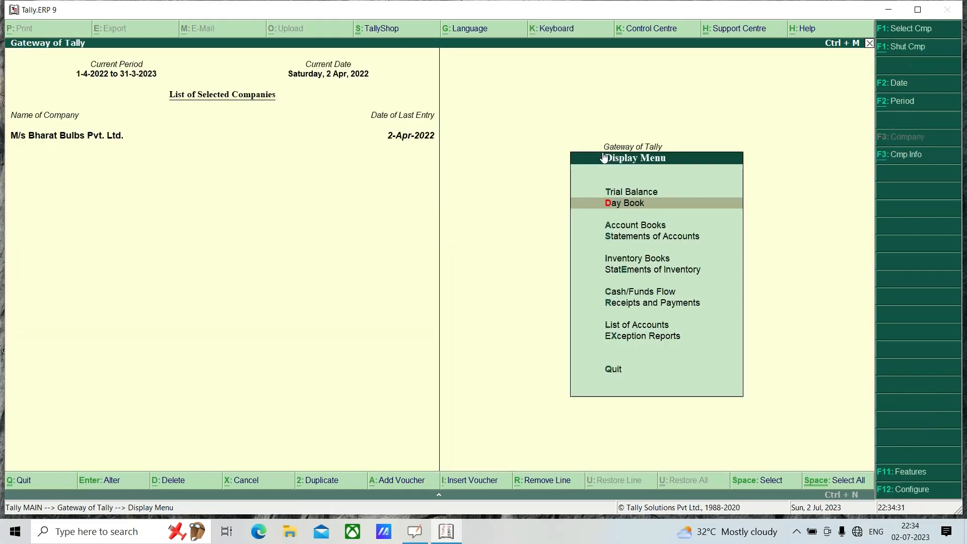
View the Cash/Bank Summary from the Account Books in detailed form and close it
click(644, 225)
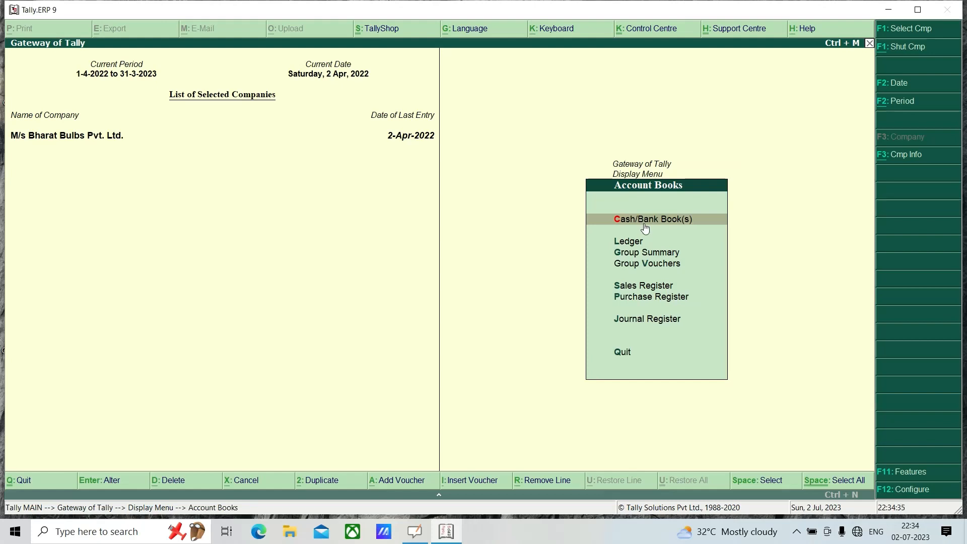
click(644, 224)
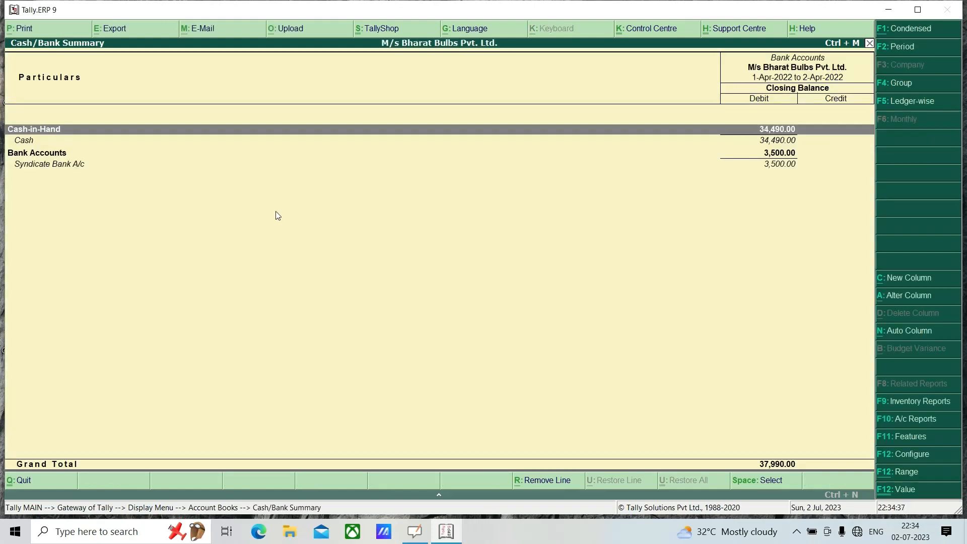
key(alt+F1)
key(alt+F1)
key(Escape)
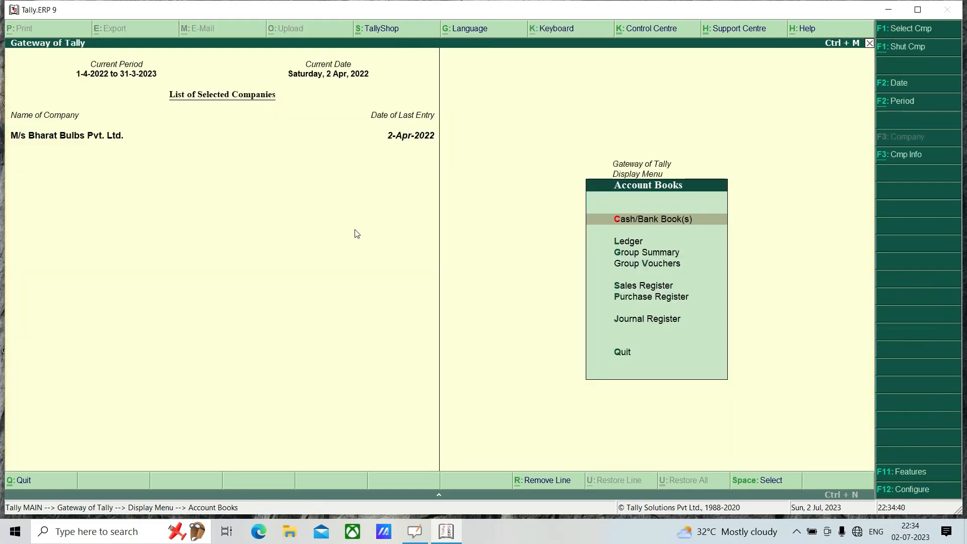
View the ledger vouchers of the Cash account and return to the Account Books
key(Down)
key(Return)
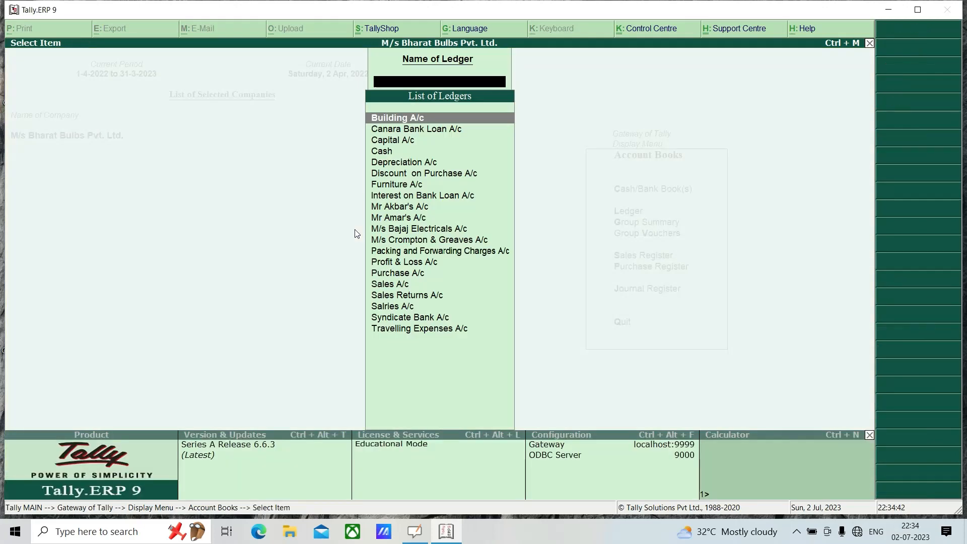
key(Down)
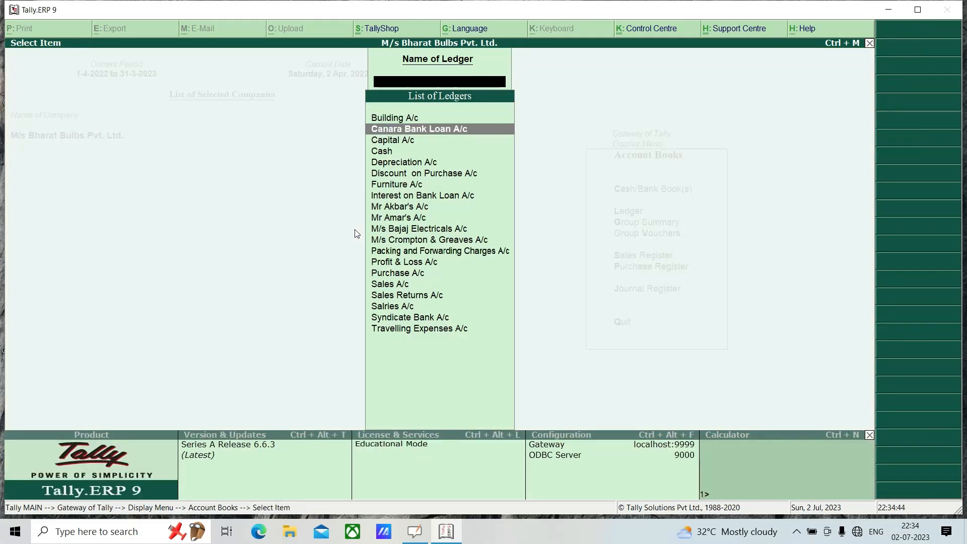
key(Down)
key(Down)
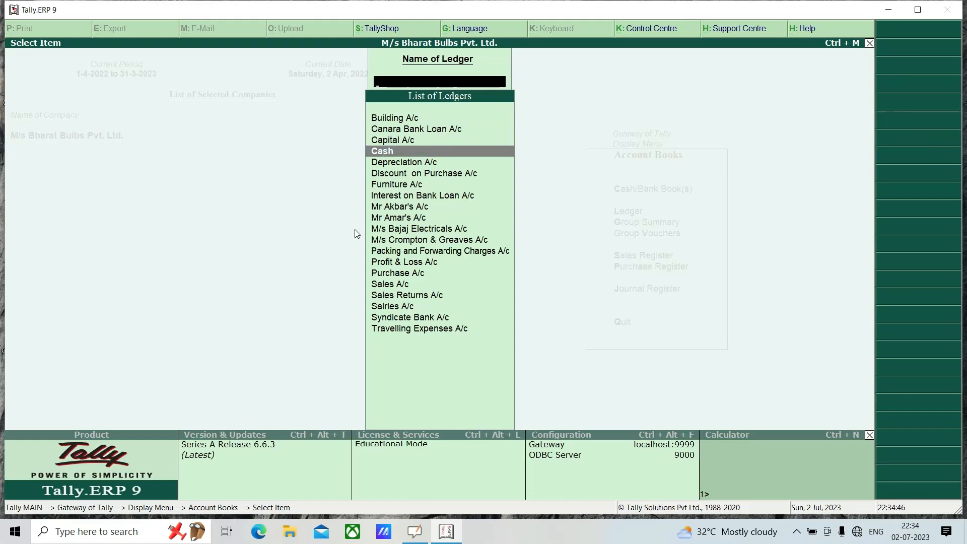
key(Down)
key(Down)
key(Up)
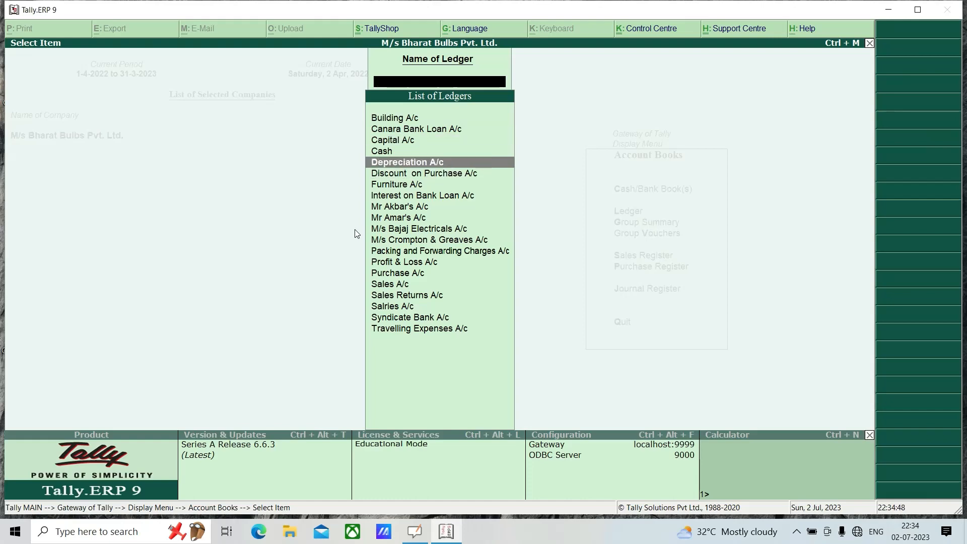
key(Up)
key(Return)
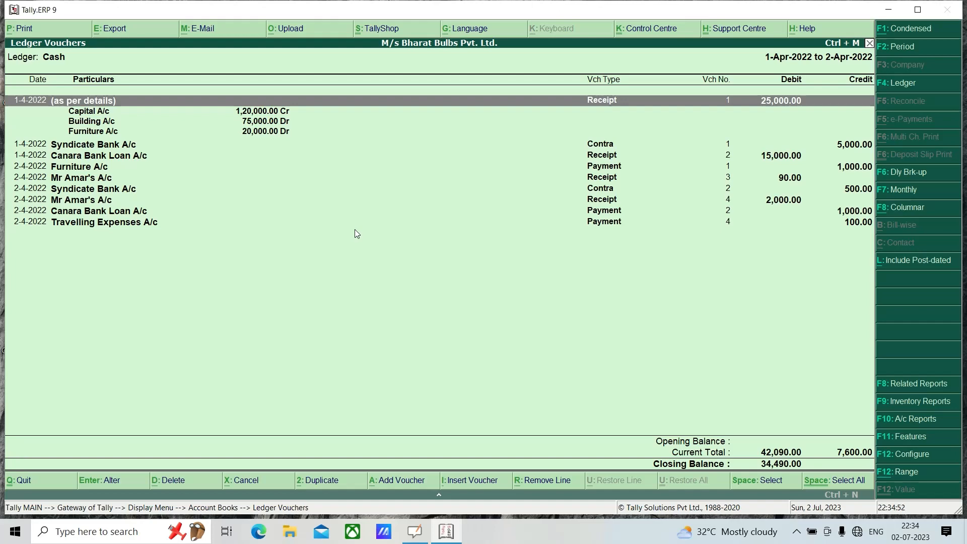
key(Escape)
key(Escape)
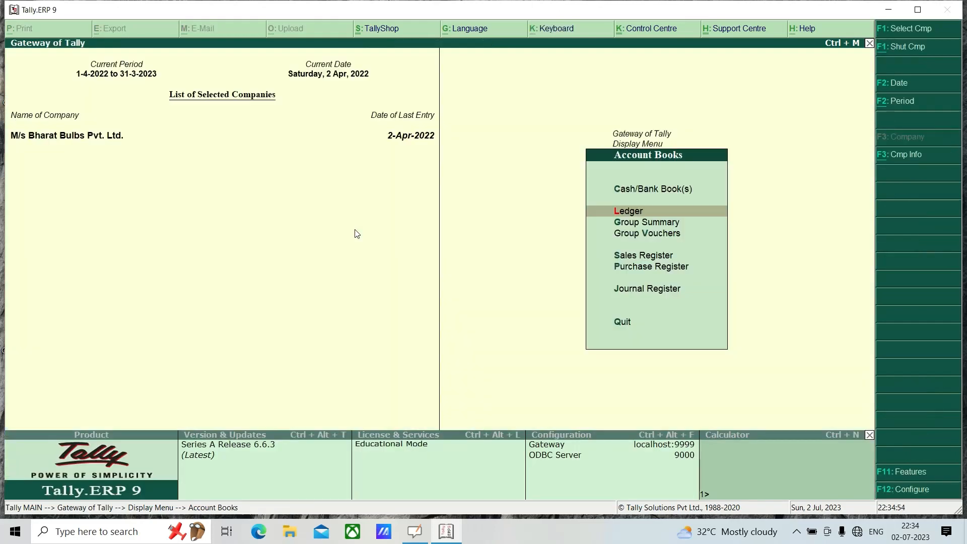
View the Group Summary for the Bank Accounts group and return to the Account Books
key(Down)
key(Return)
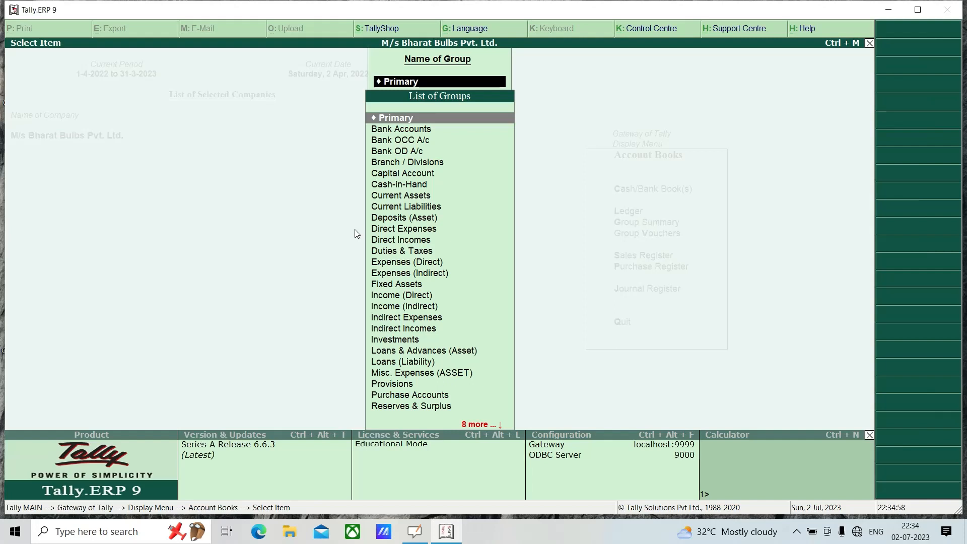
key(Down)
key(Down)
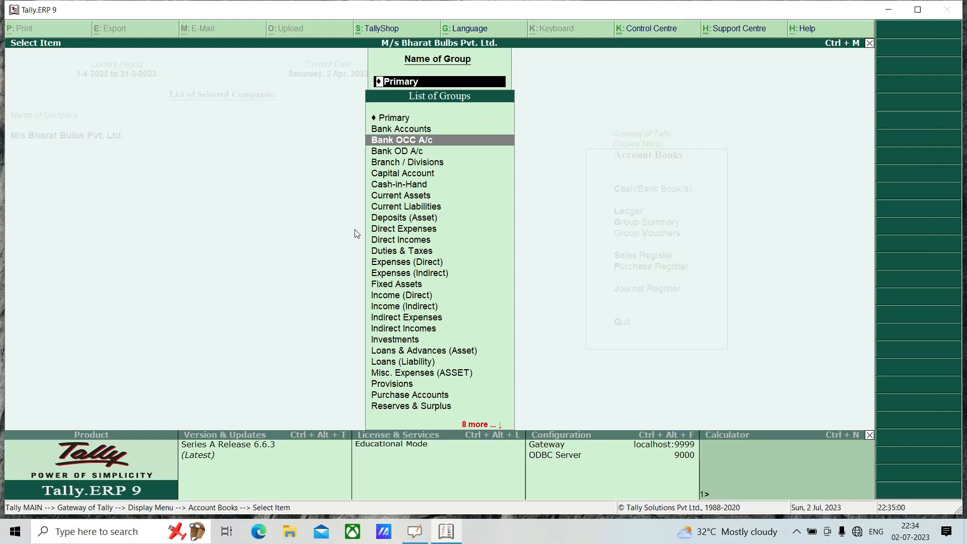
key(Up)
key(Return)
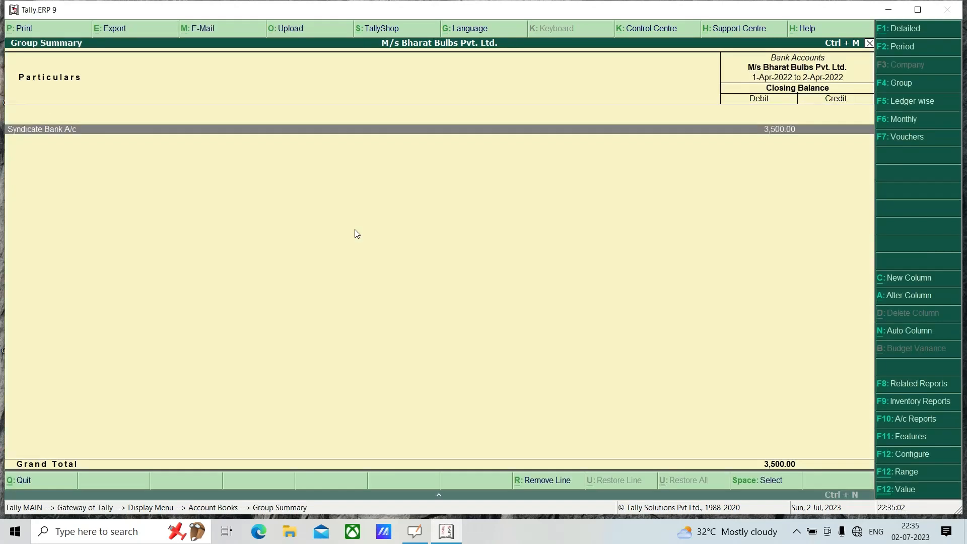
key(alt+F1)
key(alt+F1)
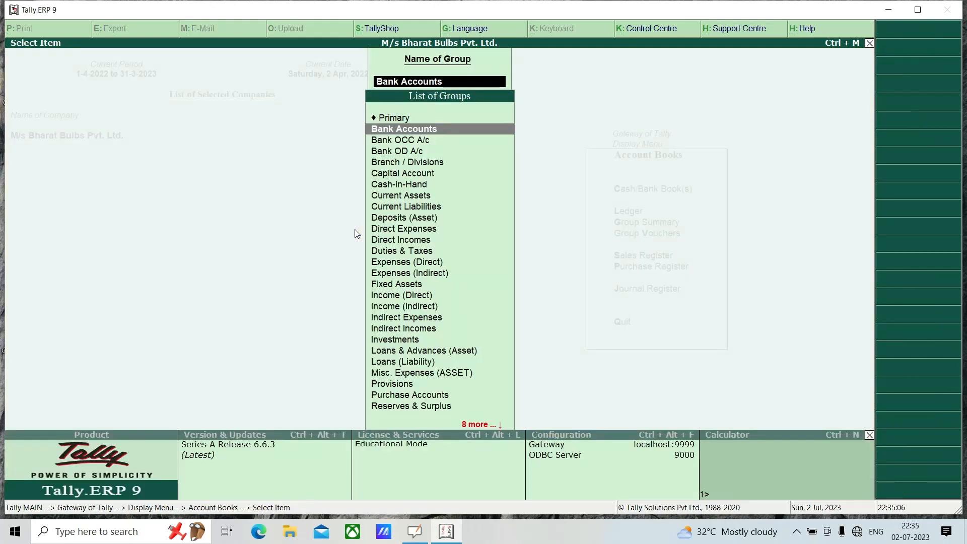
key(Escape)
View the monthly Sales Register and close it
key(Down)
key(Down)
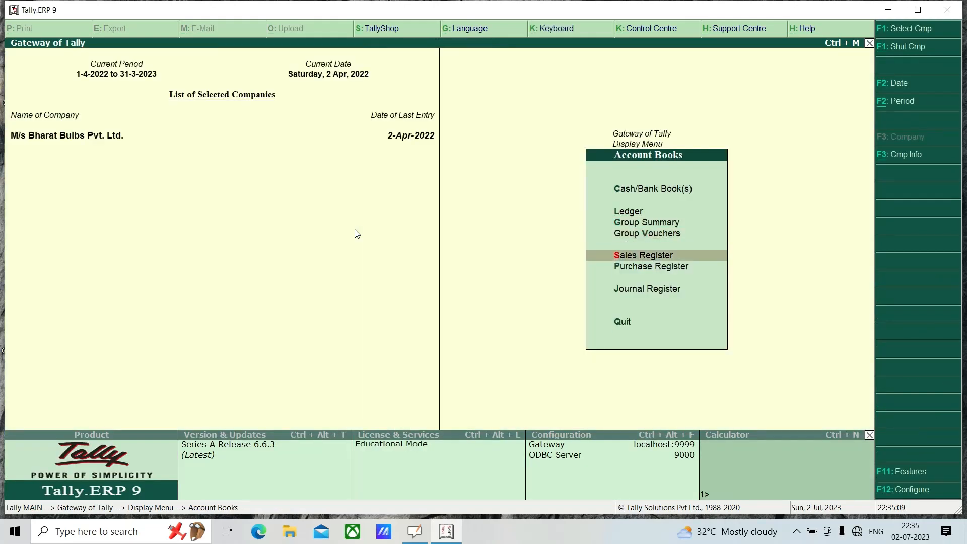
key(Return)
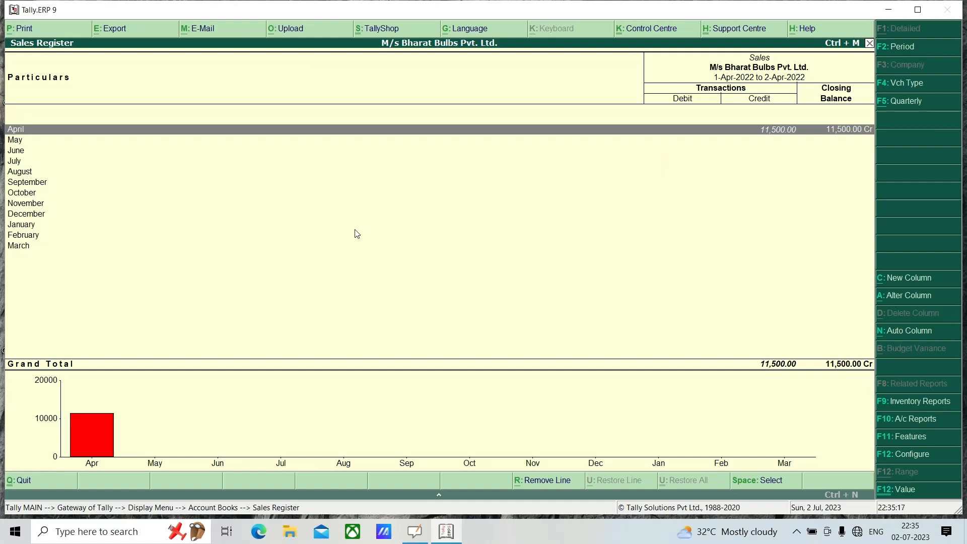
key(Down)
key(Down)
key(Escape)
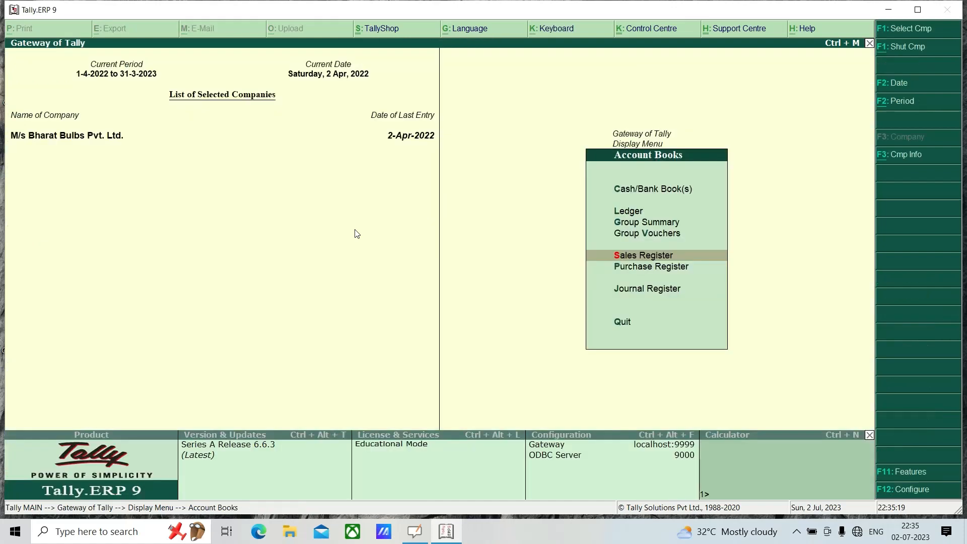
View the monthly Journal Register, close it and leave the Account Books
key(Down)
key(Down)
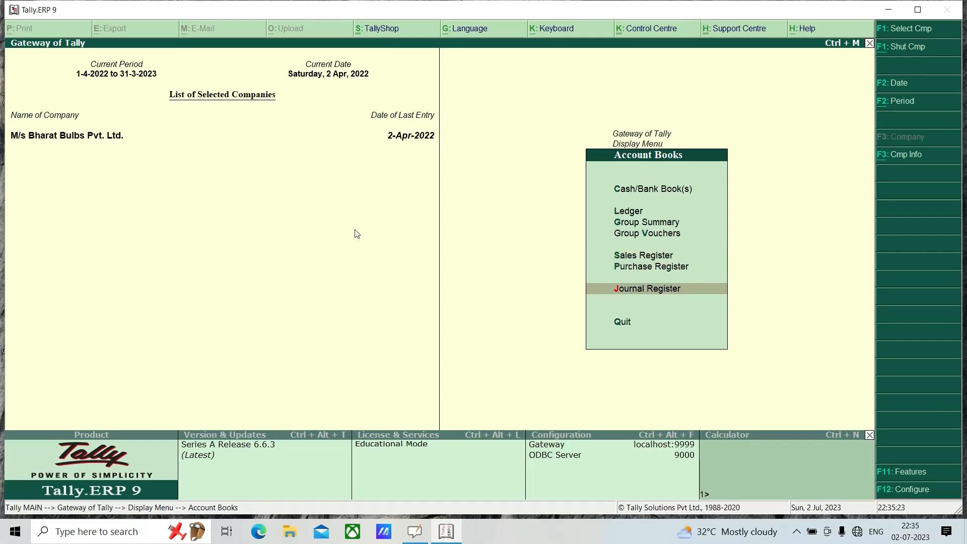
key(Return)
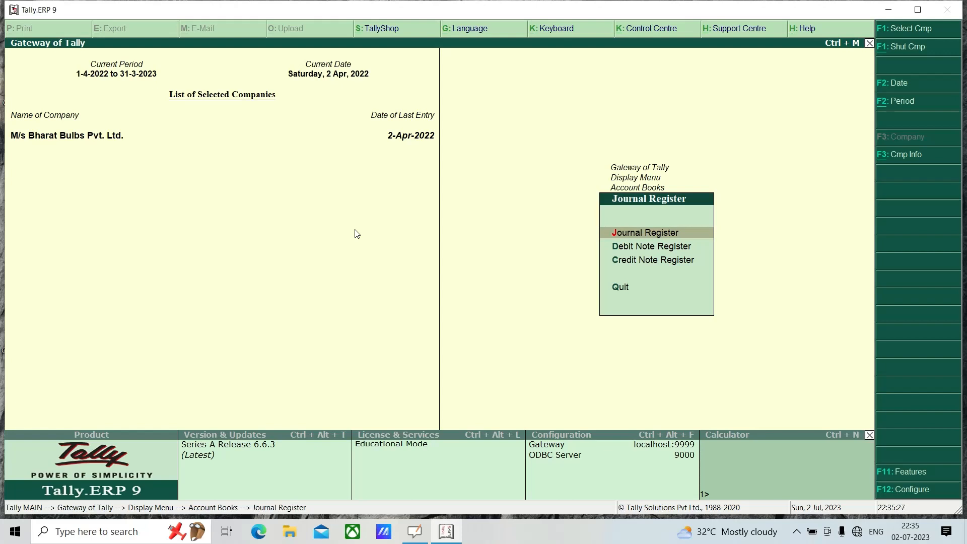
key(Return)
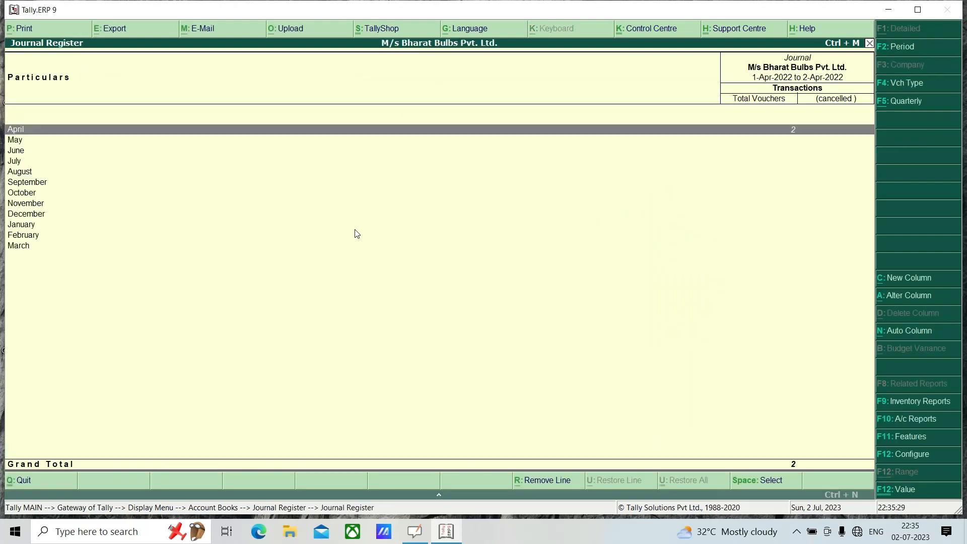
key(Escape)
key(Escape)
key(Escape)
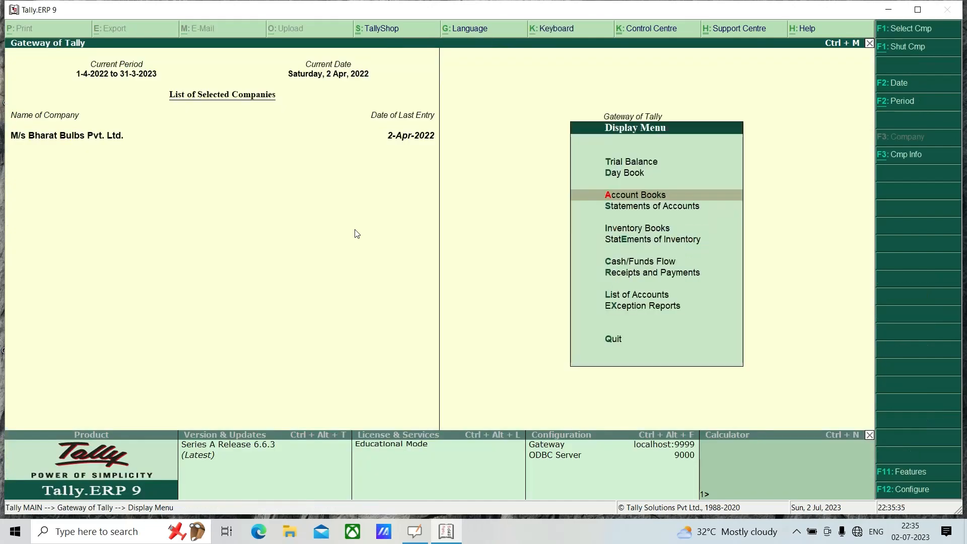
Look at the reports offered under Statements of Accounts and Inventory Books without opening any
key(Down)
key(Return)
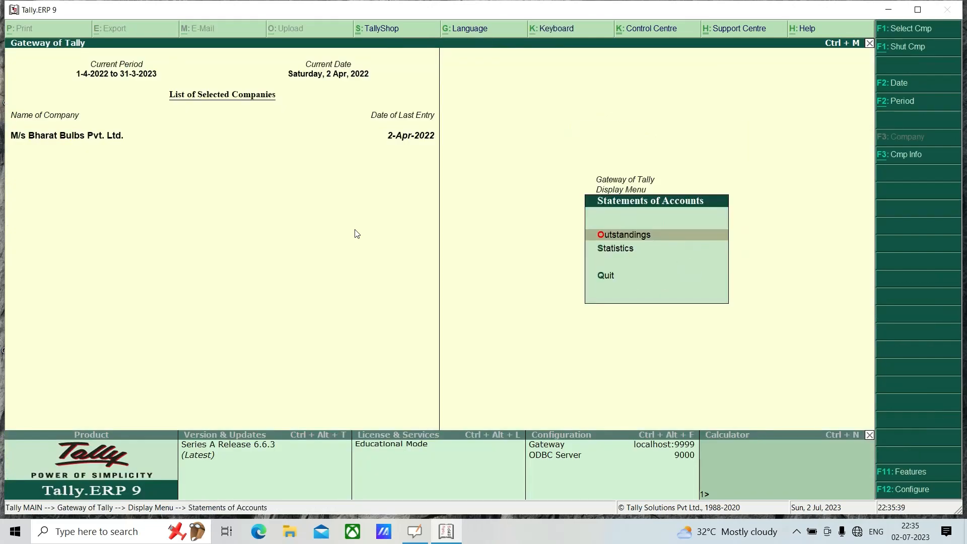
key(Escape)
key(Down)
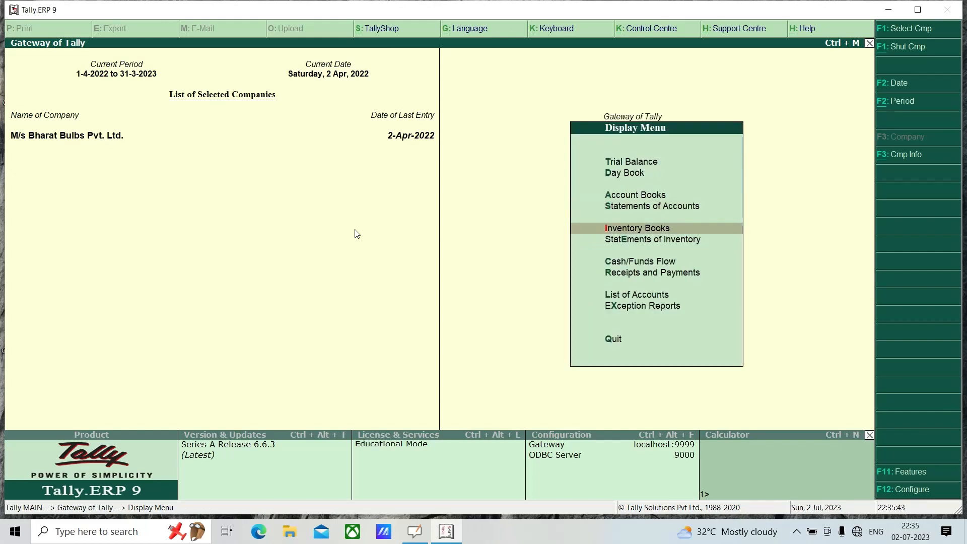
key(Return)
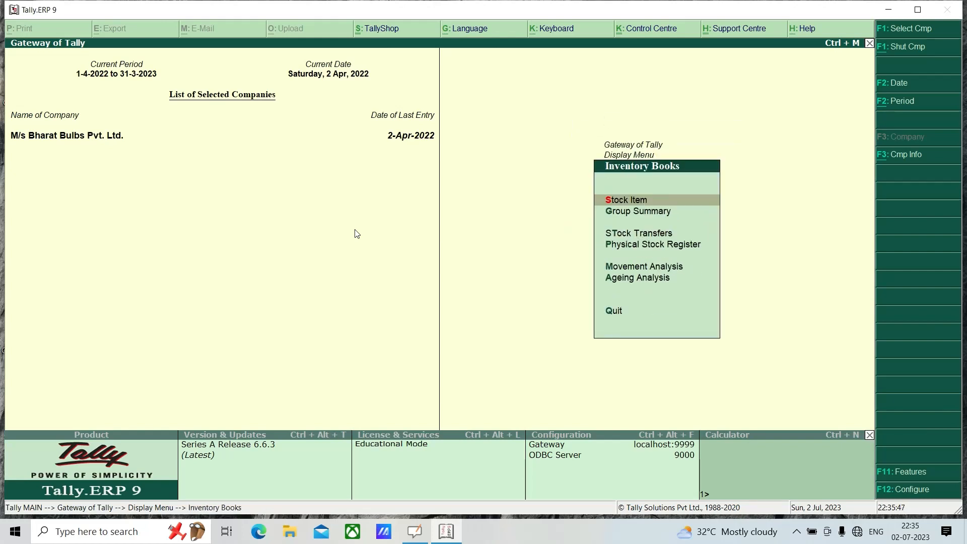
key(Escape)
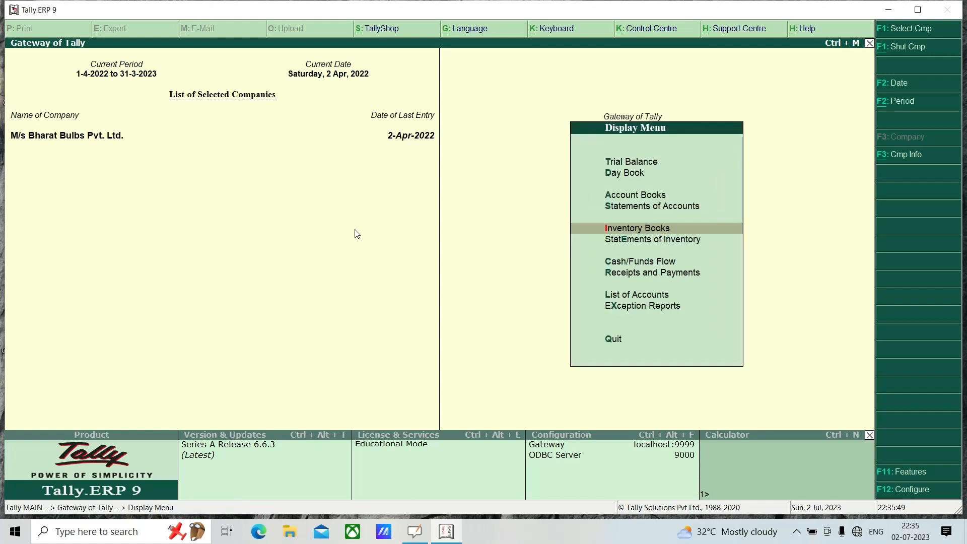
Look at the reports offered under Cash/Funds Flow without opening any
key(Down)
key(Down)
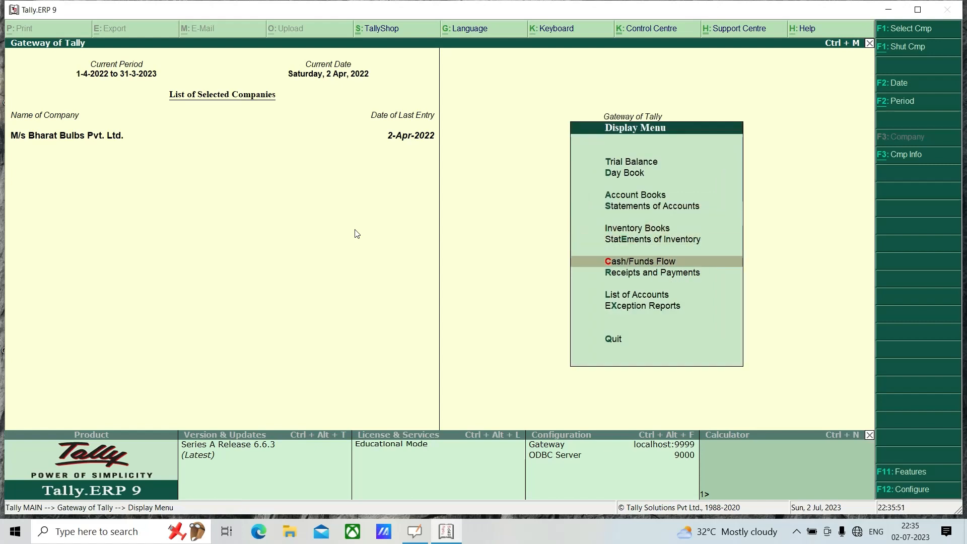
key(Return)
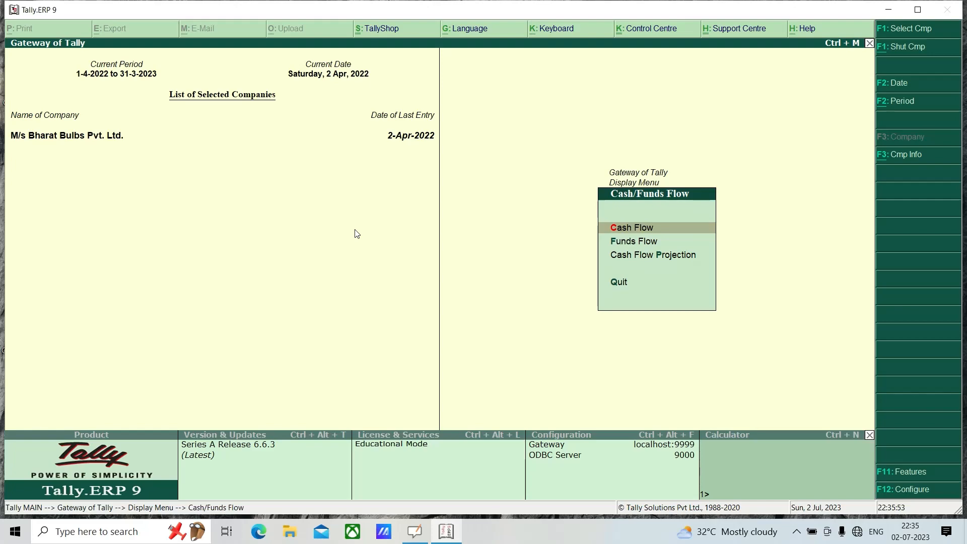
key(Escape)
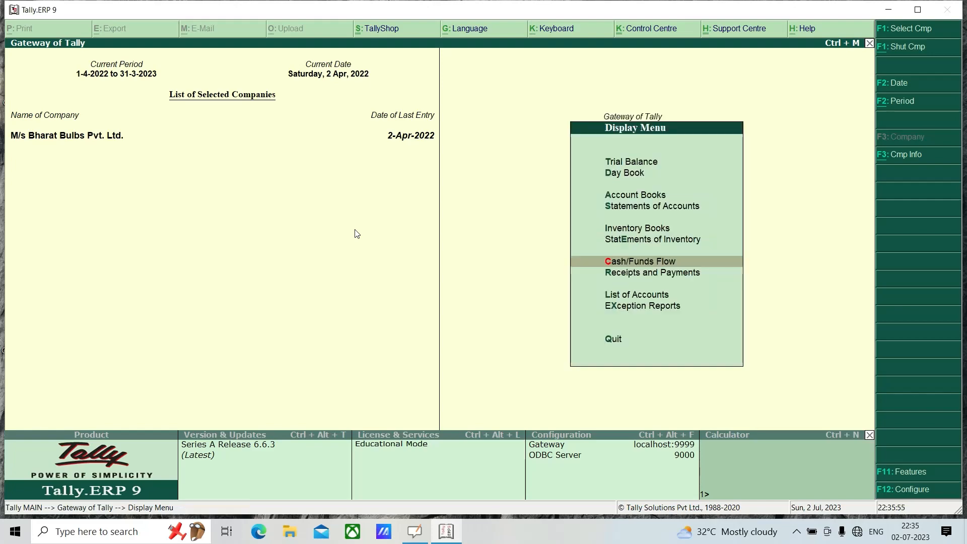
View the List of Accounts with its groups and ledgers, close it and return to the Gateway of Tally
key(Down)
key(Down)
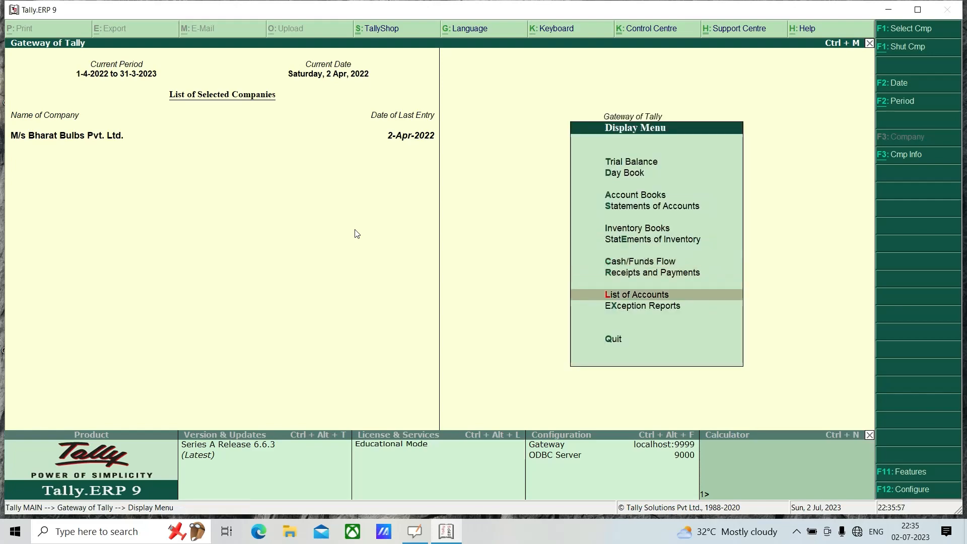
key(Return)
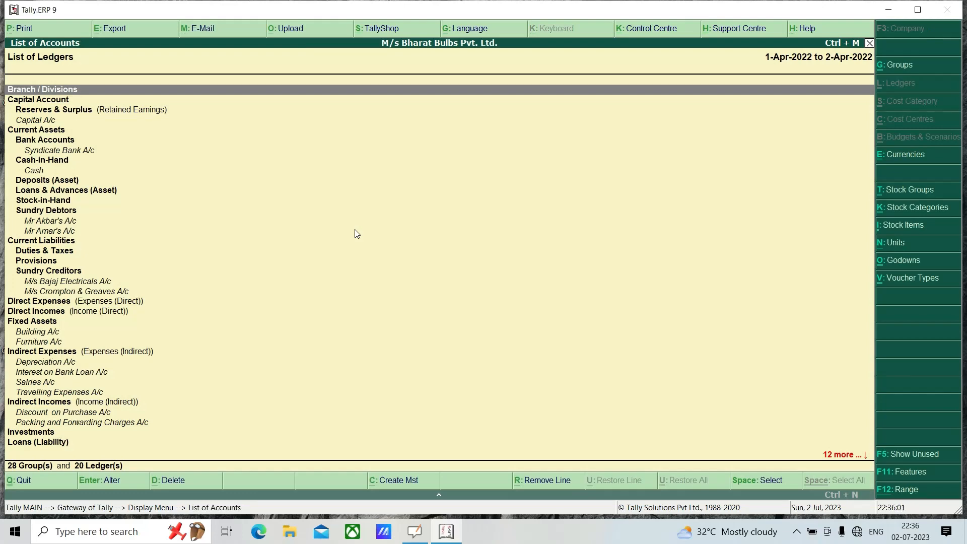
key(Escape)
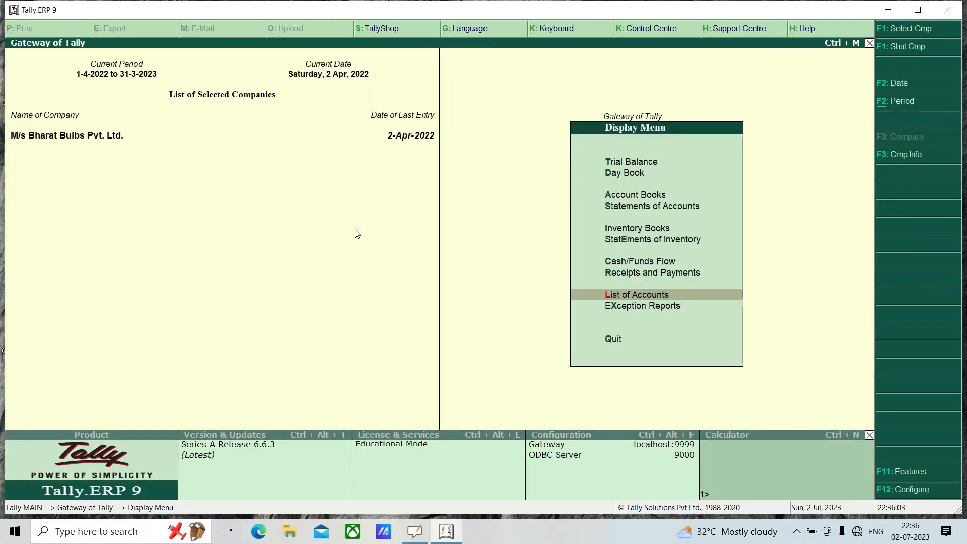
key(Down)
key(Down)
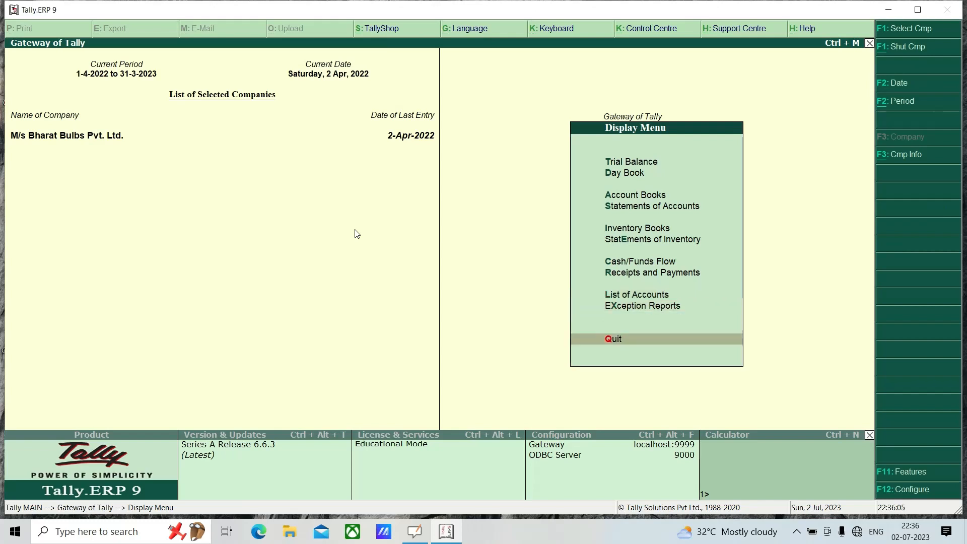
key(Escape)
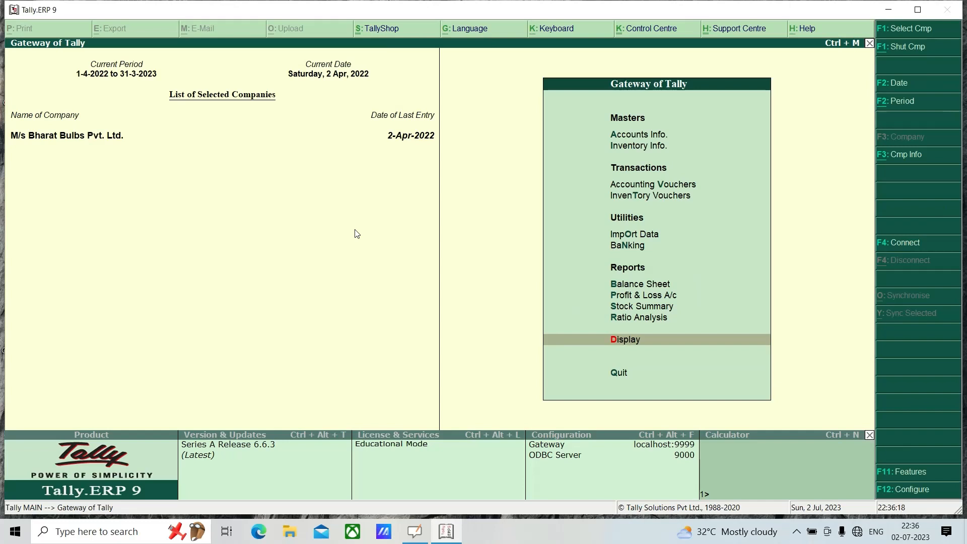
View the Balance Sheet, look at its print settings and leave them without printing the report
click(622, 285)
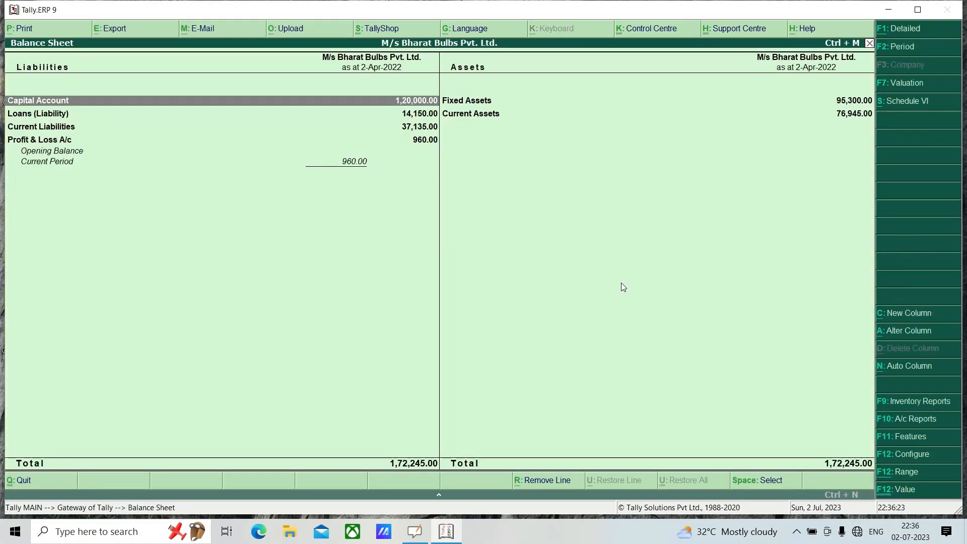
click(23, 33)
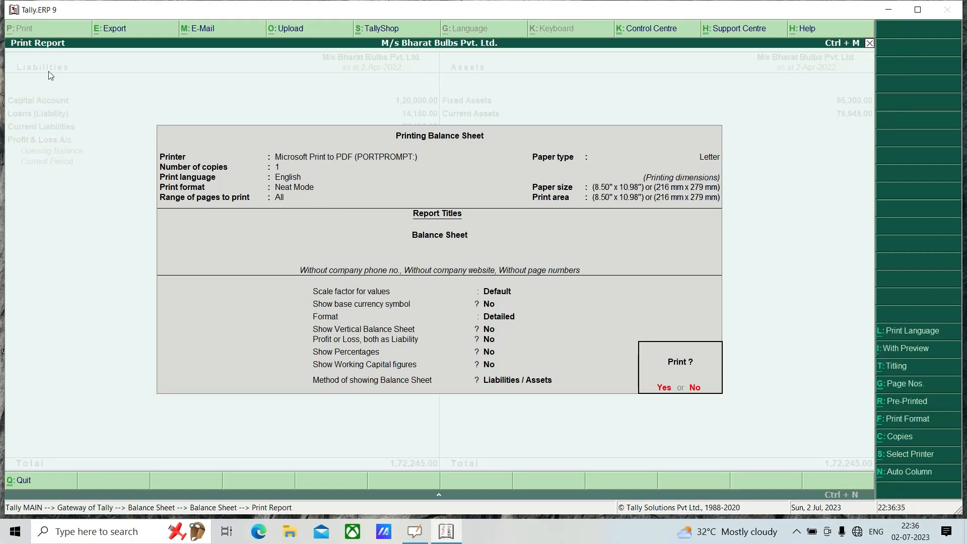
key(n)
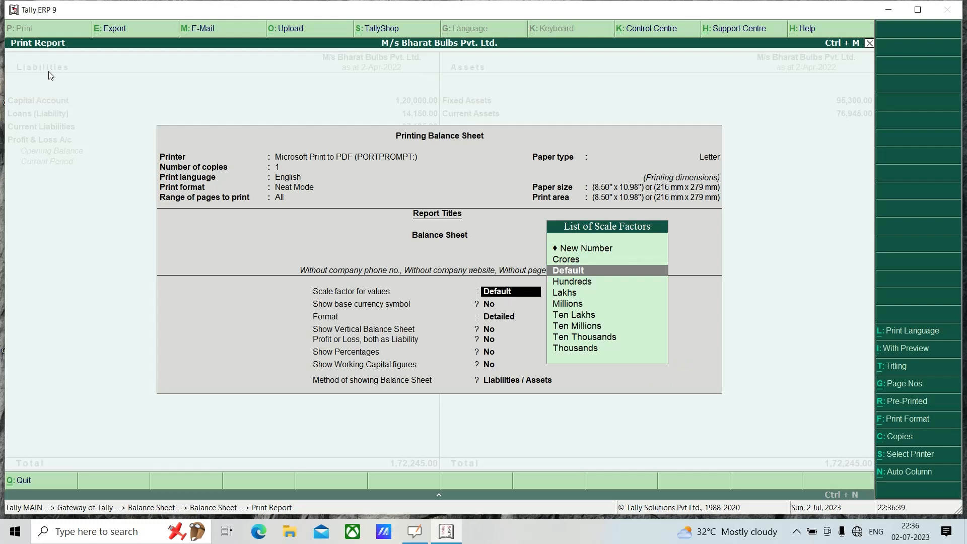
key(Escape)
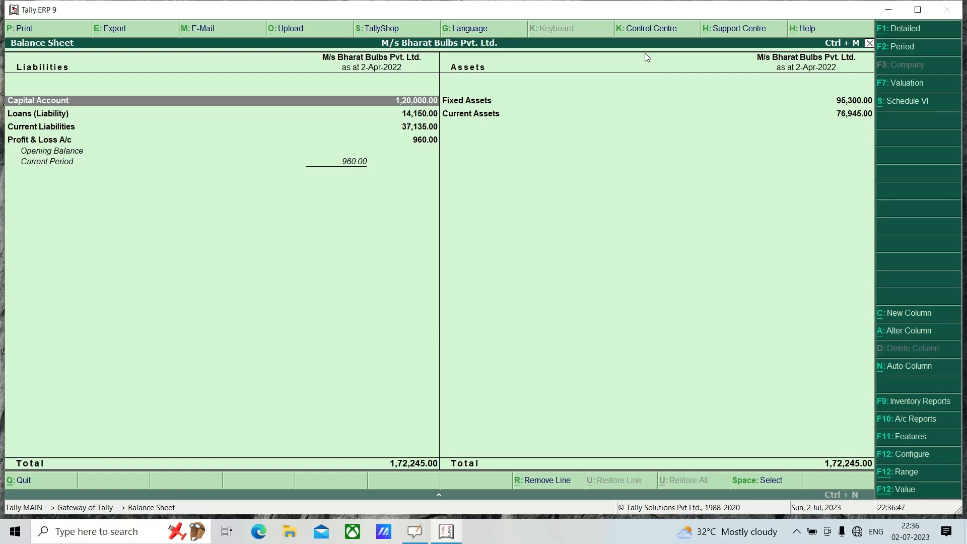
Close the Balance Sheet and exit the accounting program from the Gateway of Tally
key(Escape)
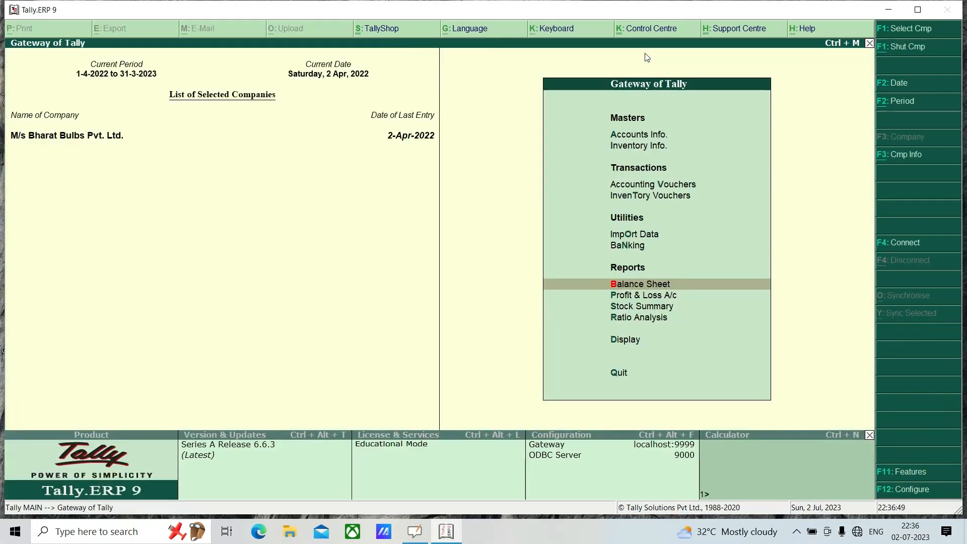
key(Escape)
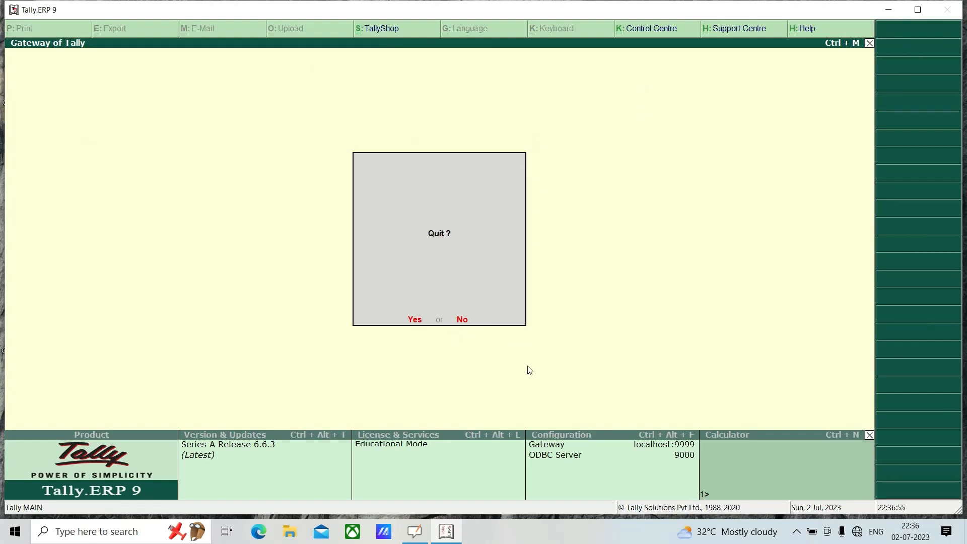
click(421, 321)
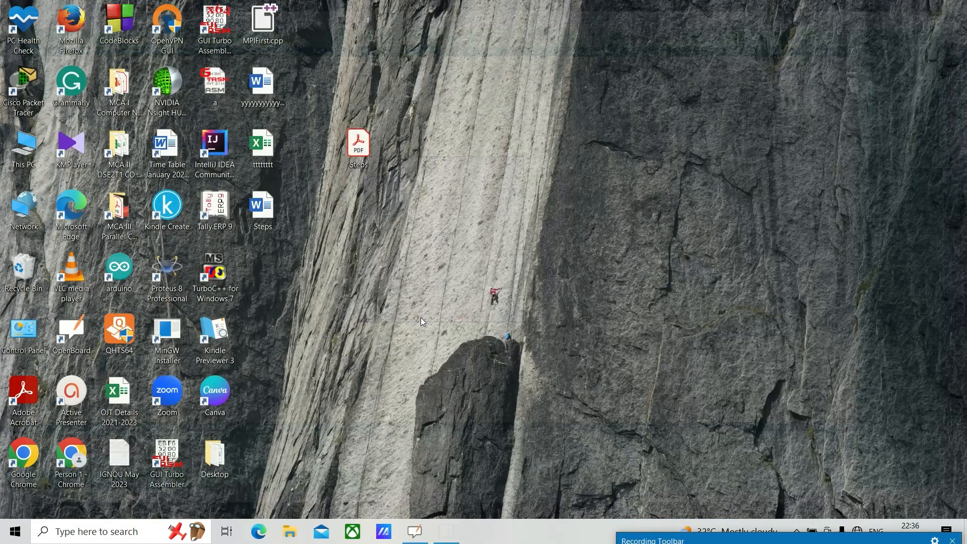